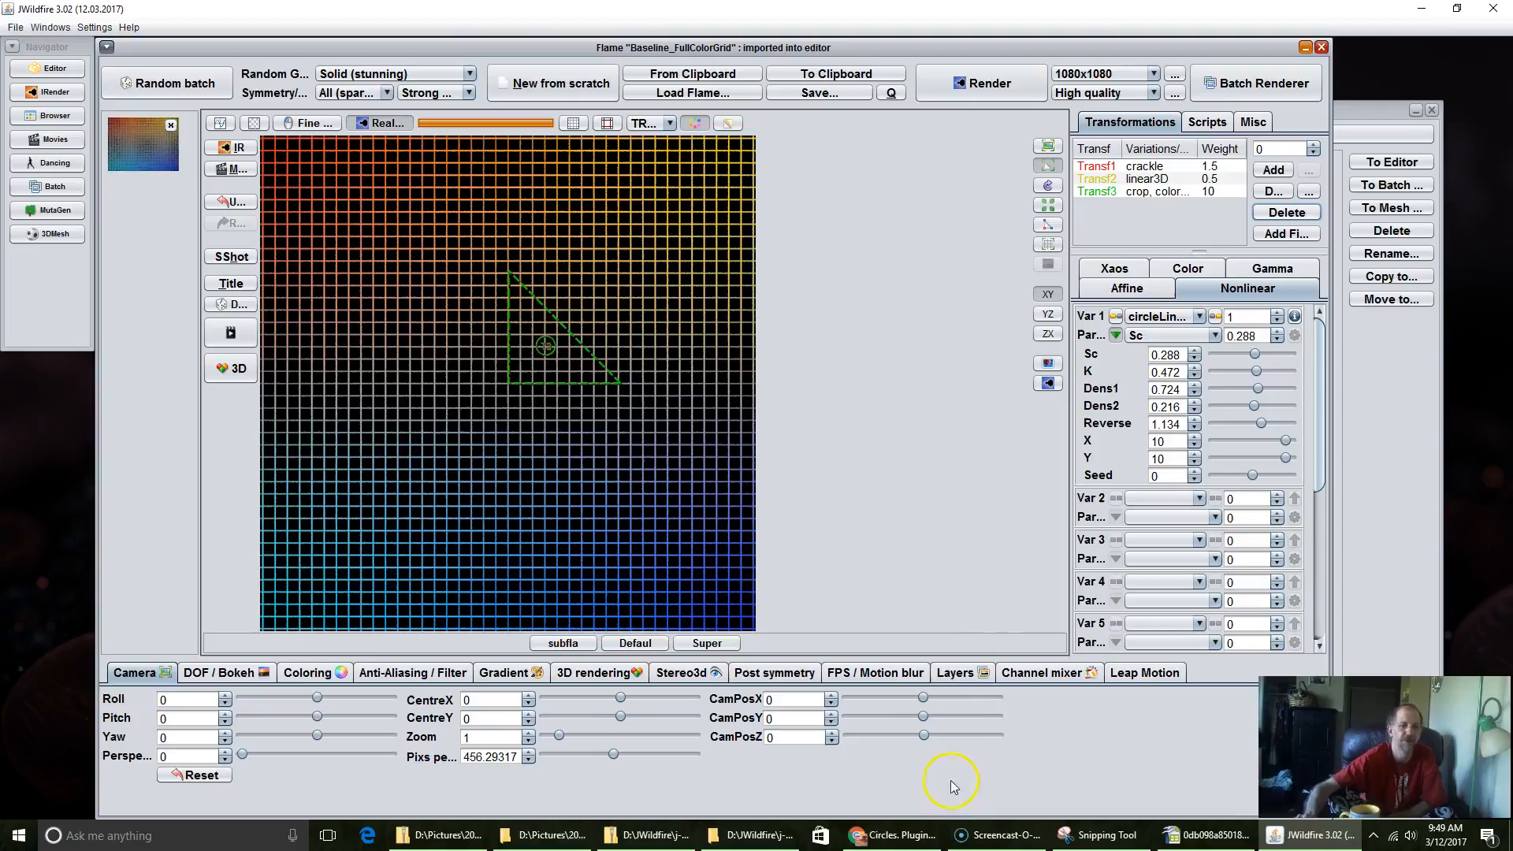
Step: Switch to Chrome and open CircleLinearFunc.java from the variation folder of the JWildfire GitHub repository
click(906, 841)
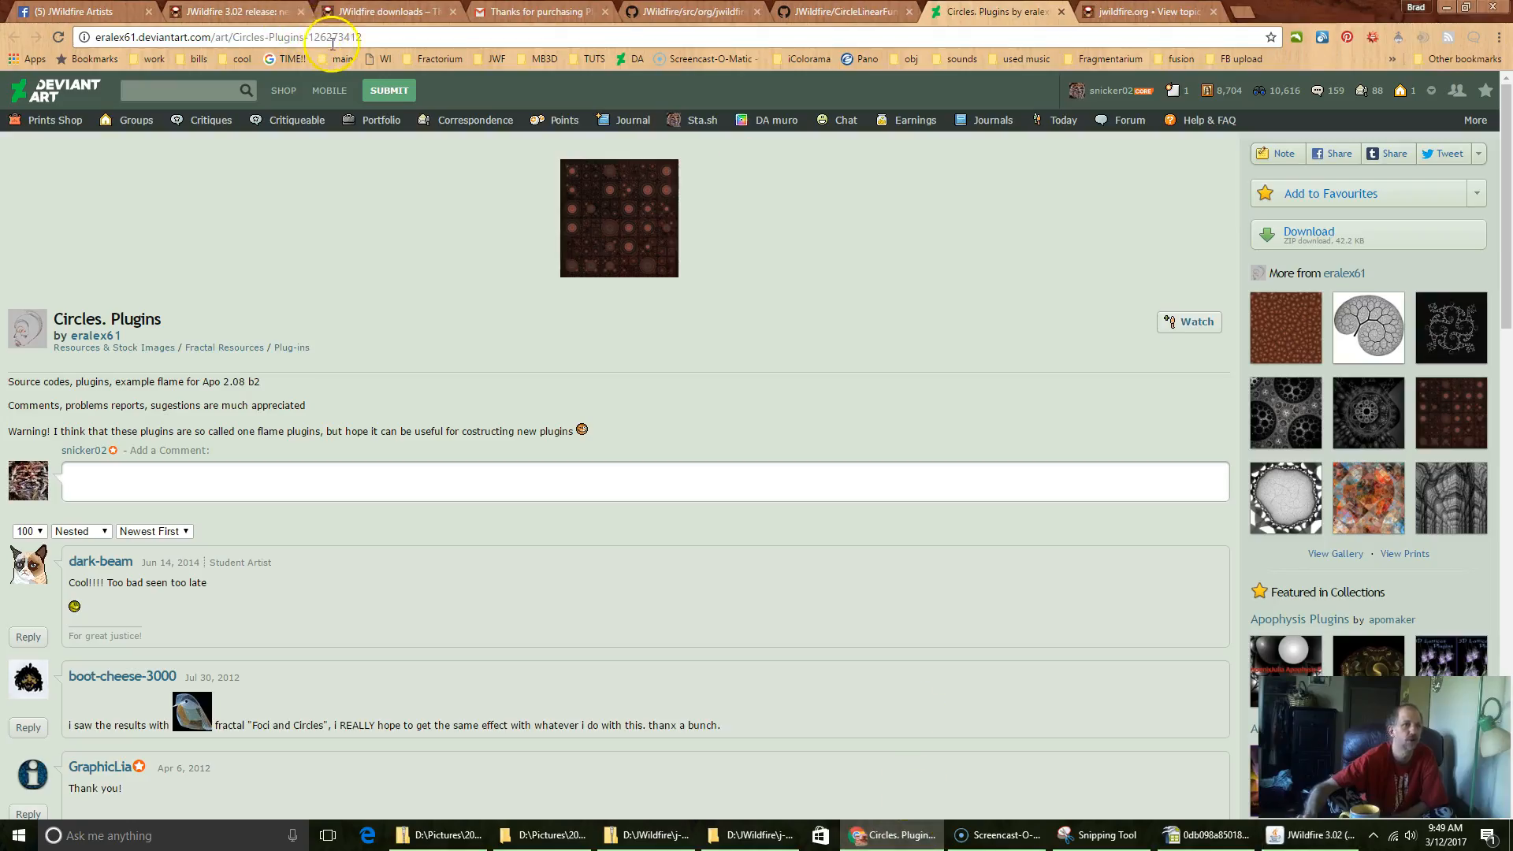
click(668, 18)
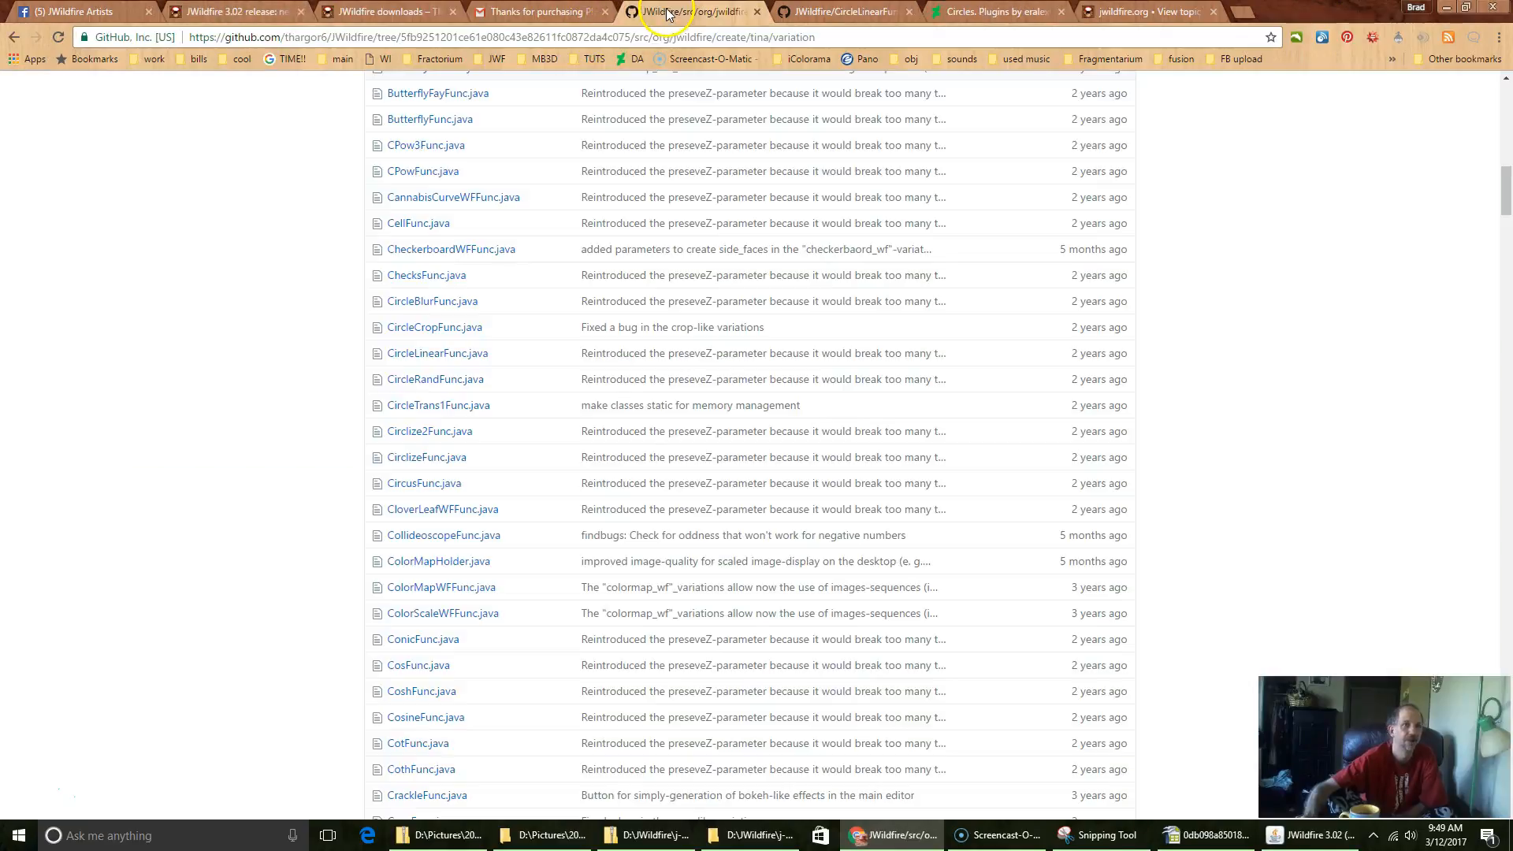
scroll(248, 394, up, 9)
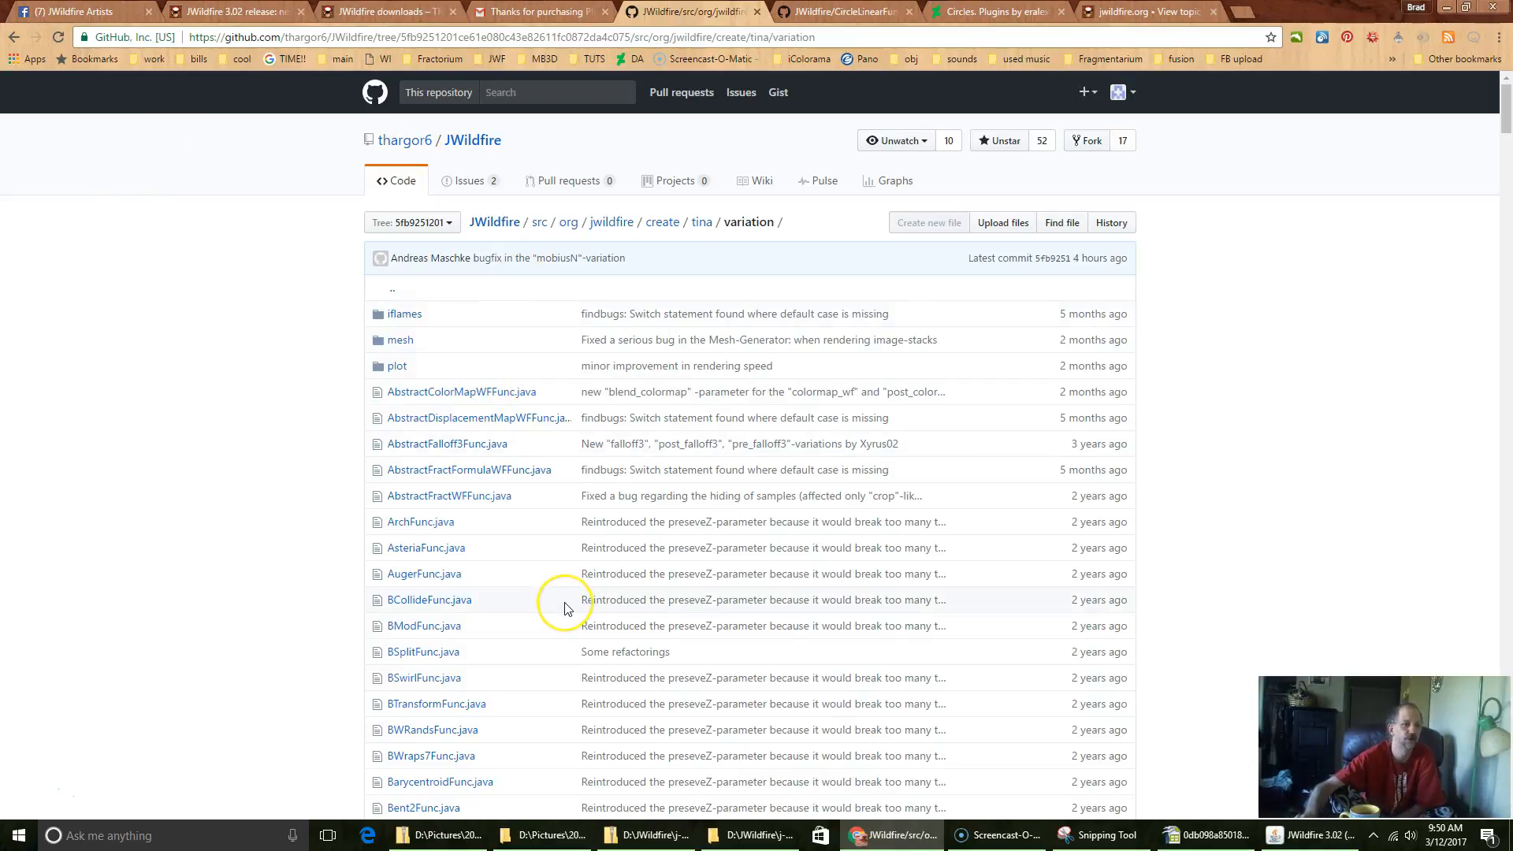
scroll(564, 607, down, 15)
scroll(565, 608, down, 20)
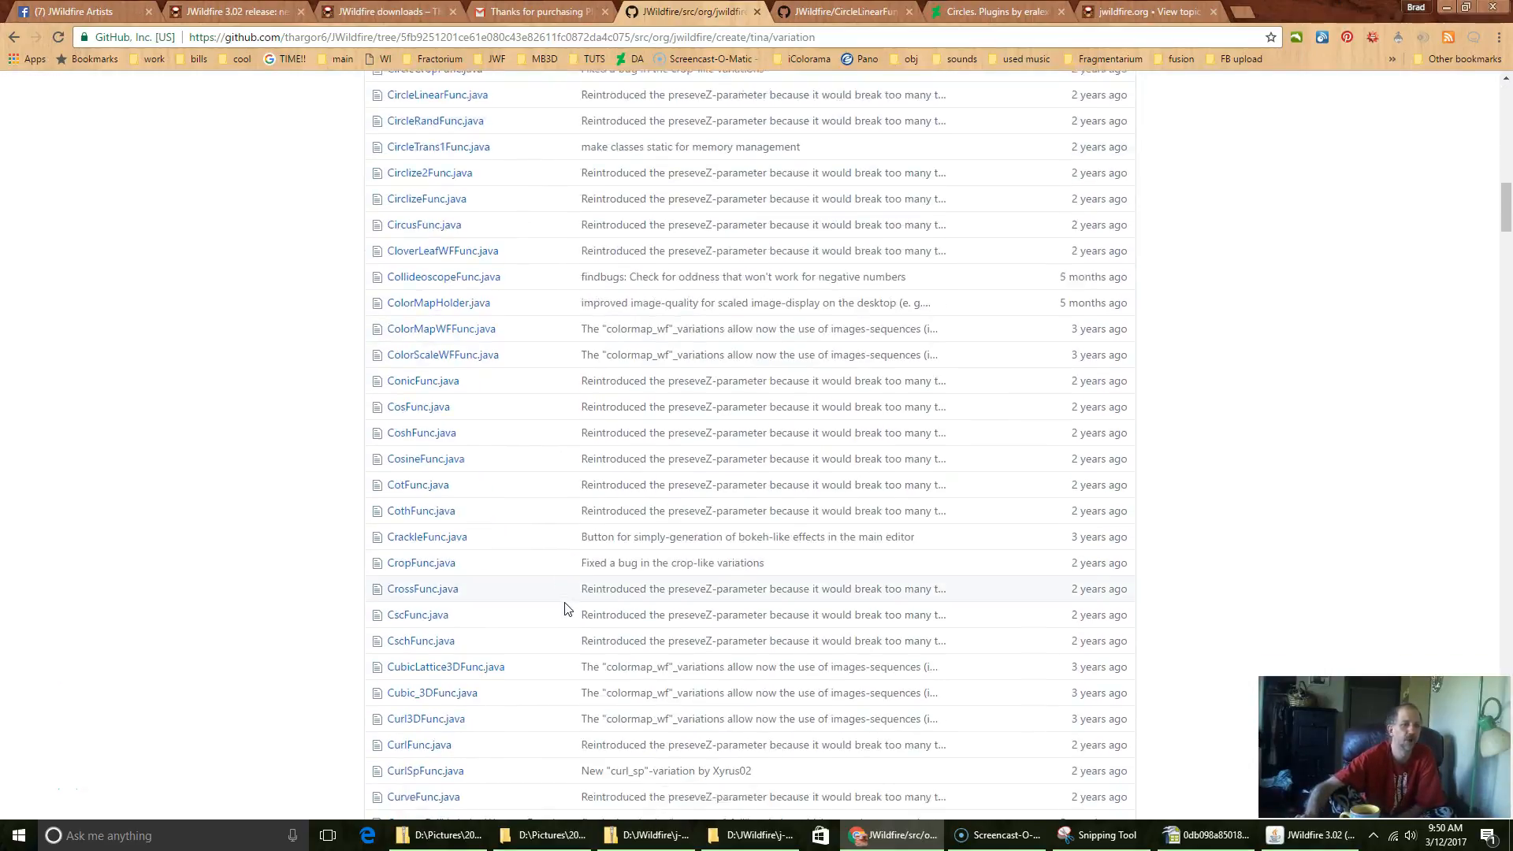
scroll(564, 608, up, 20)
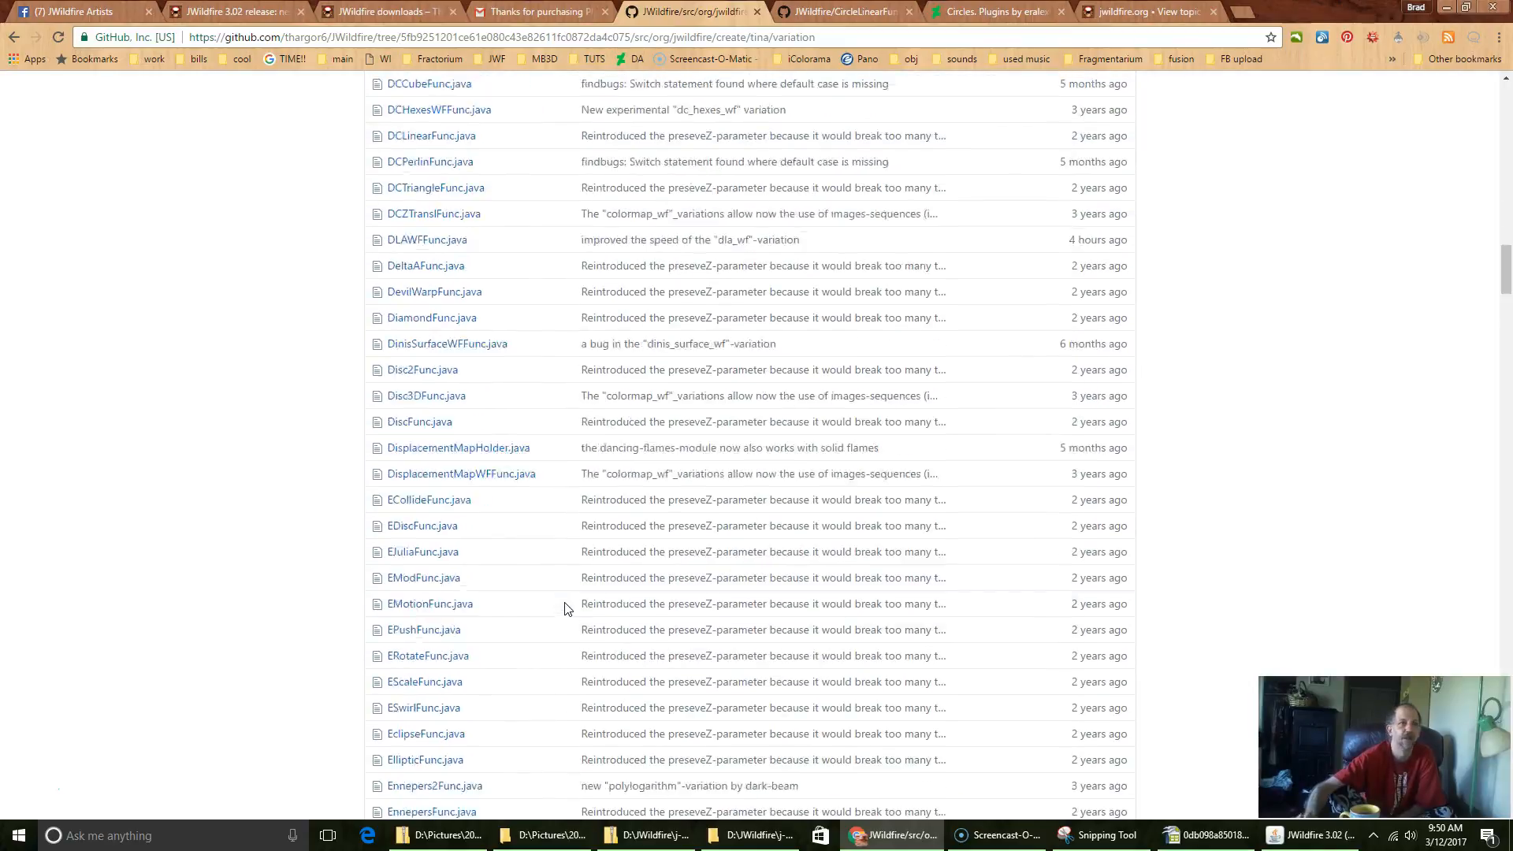
scroll(564, 608, up, 15)
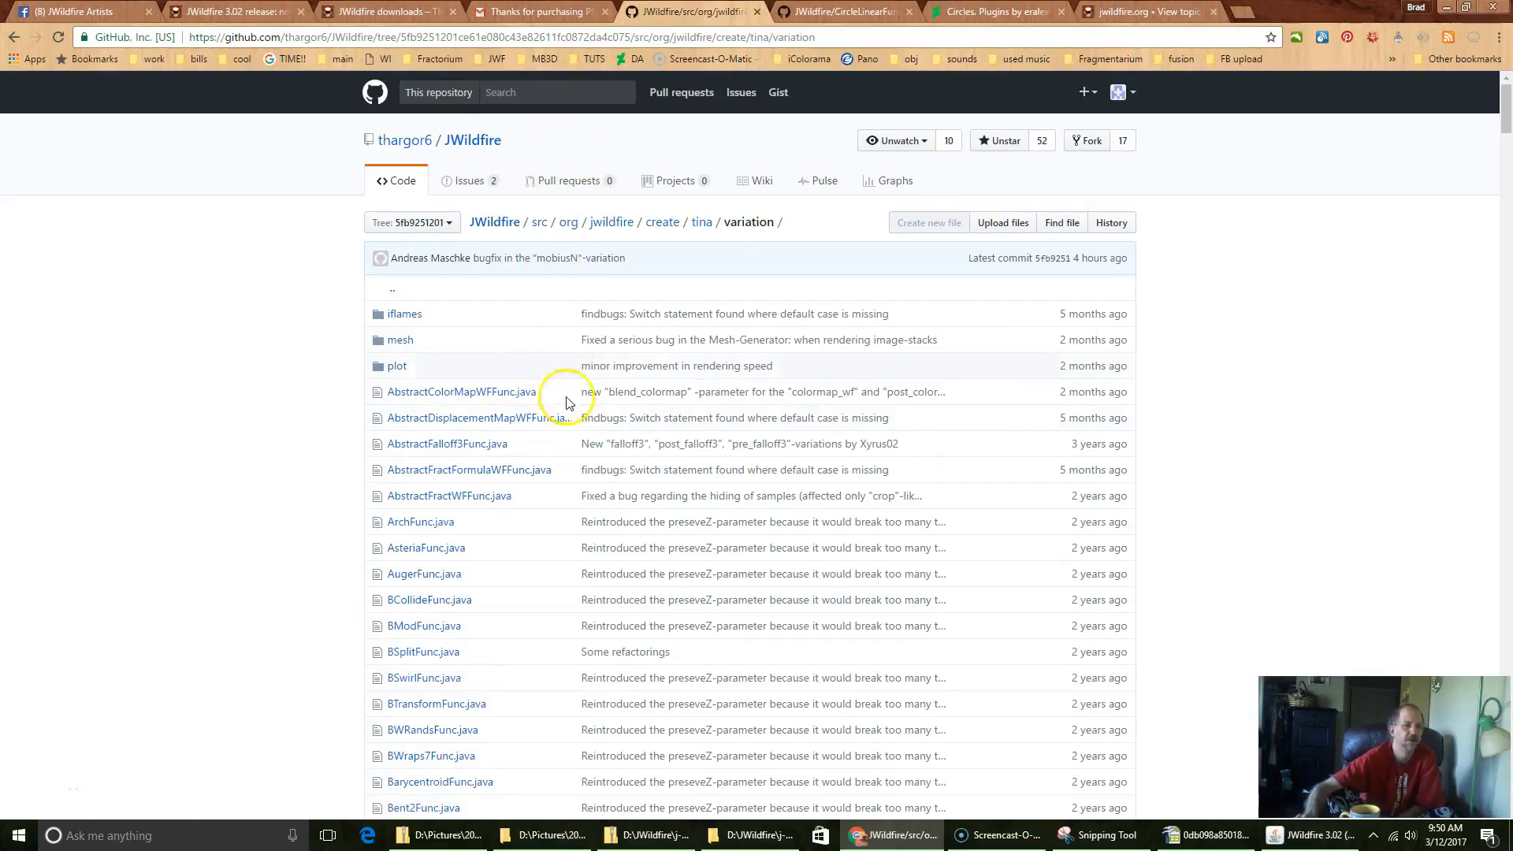
scroll(562, 418, down, 6)
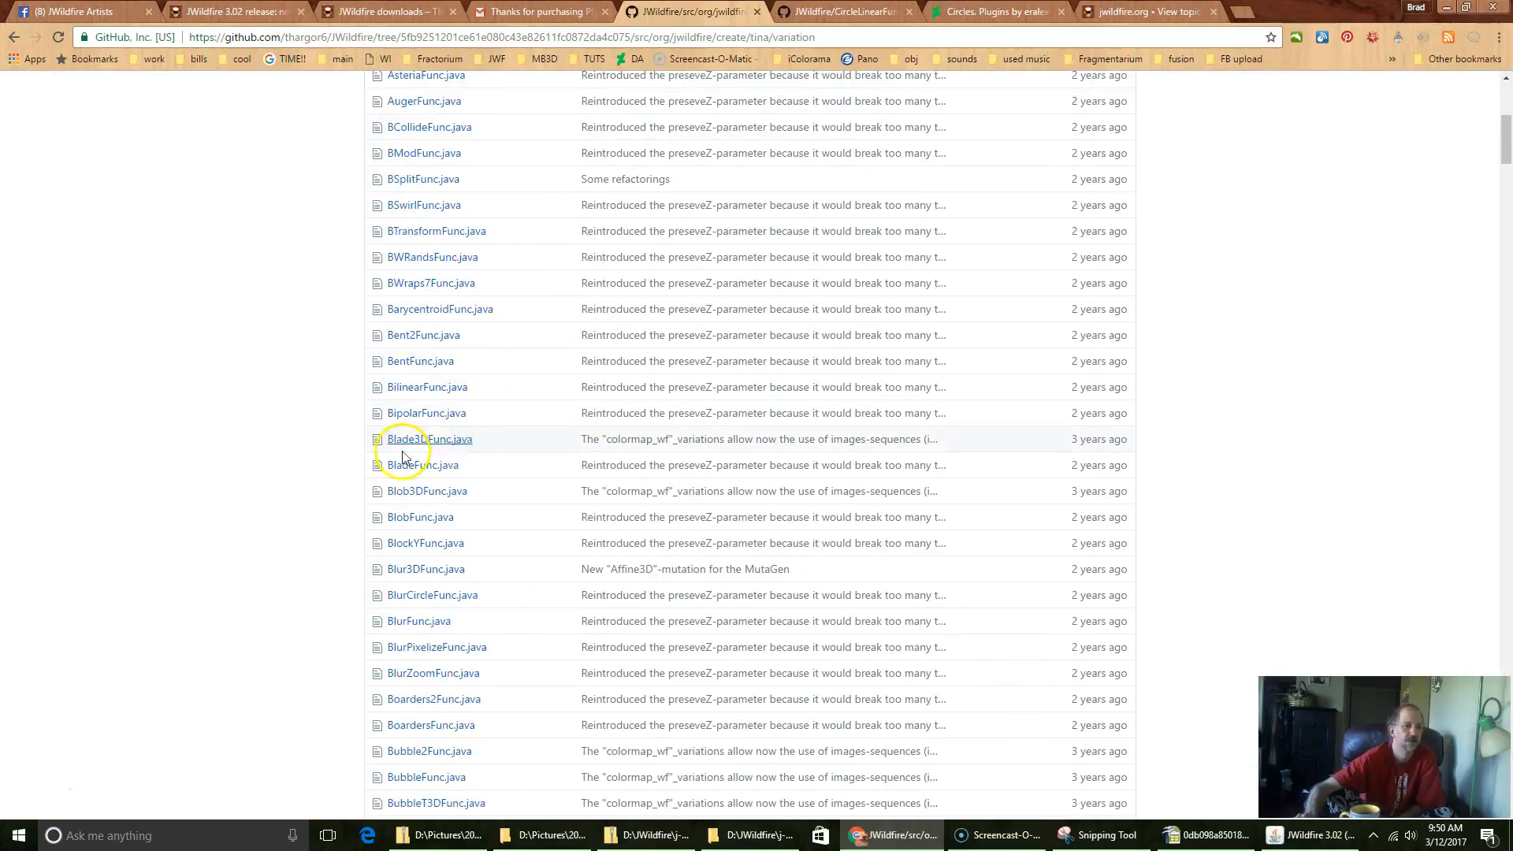
scroll(312, 488, down, 4)
scroll(315, 489, down, 3)
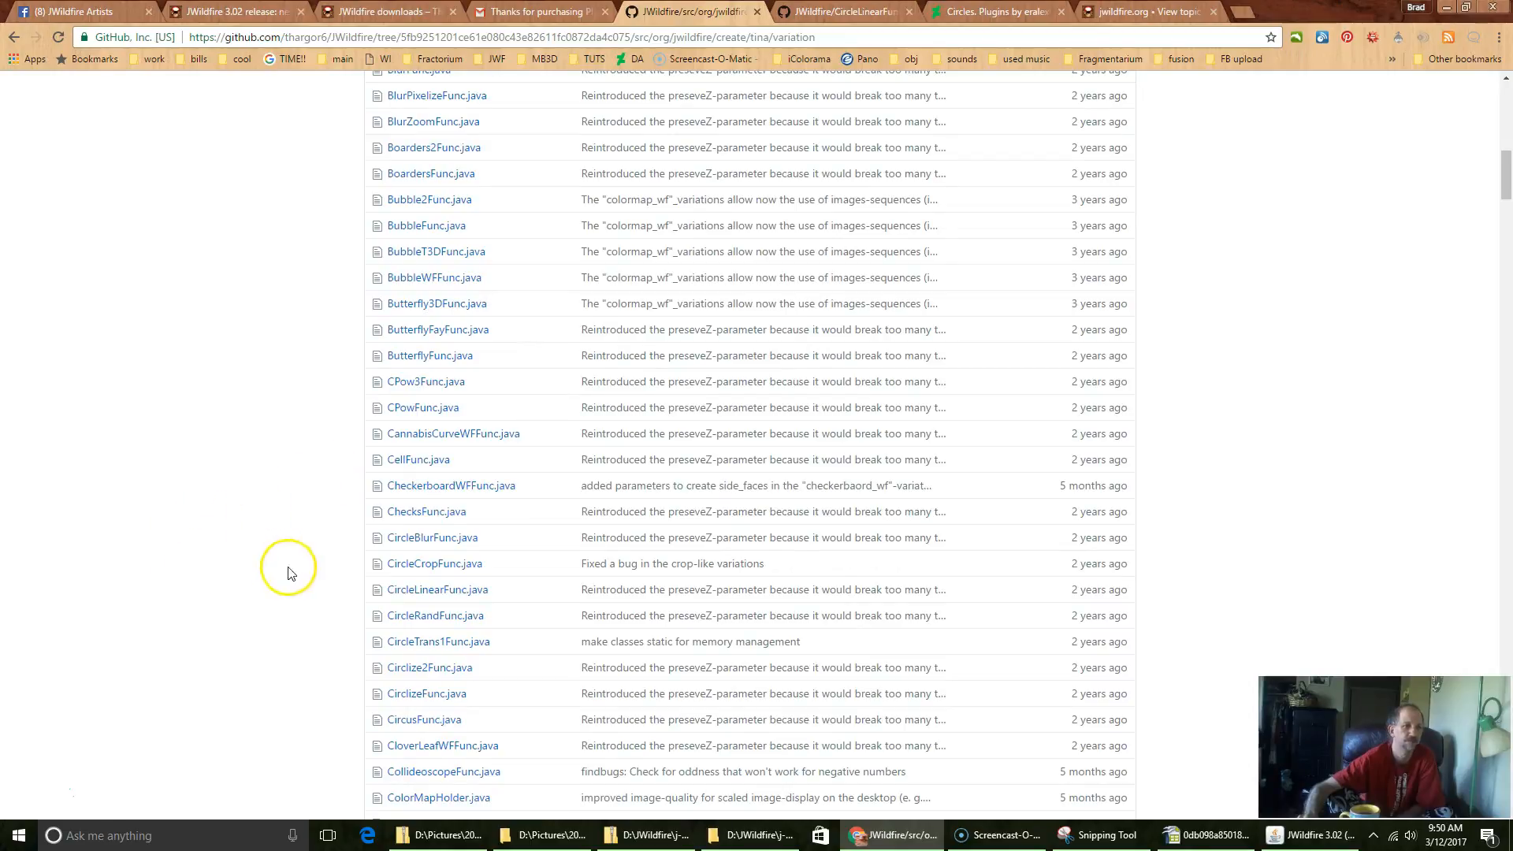
click(420, 594)
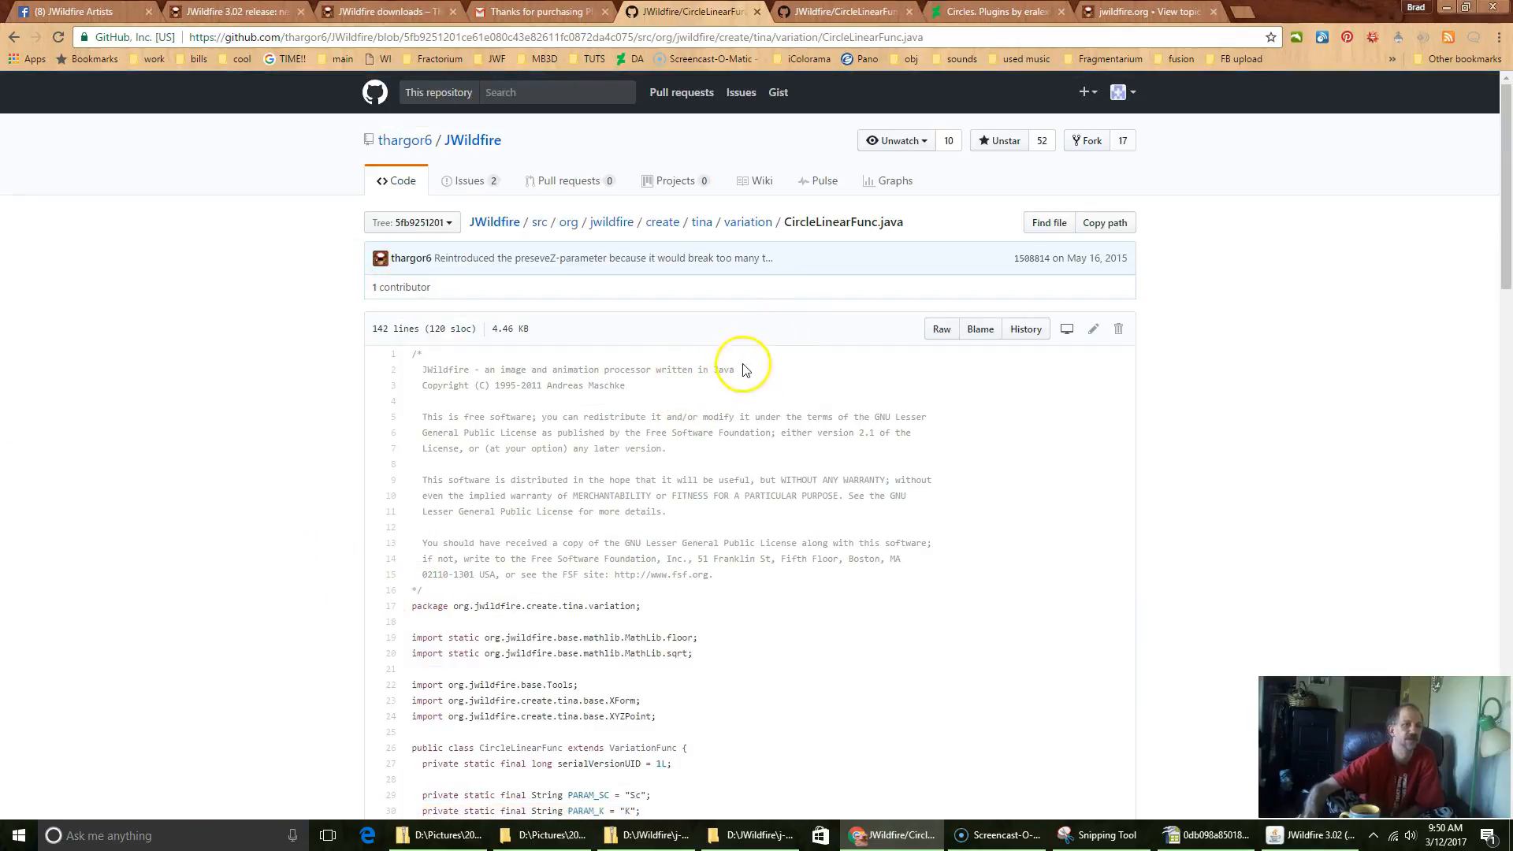
Step: Go to the DeviantArt Circles-Plugins address given in the comment inside the CircleLinear transform method
scroll(694, 609, down, 8)
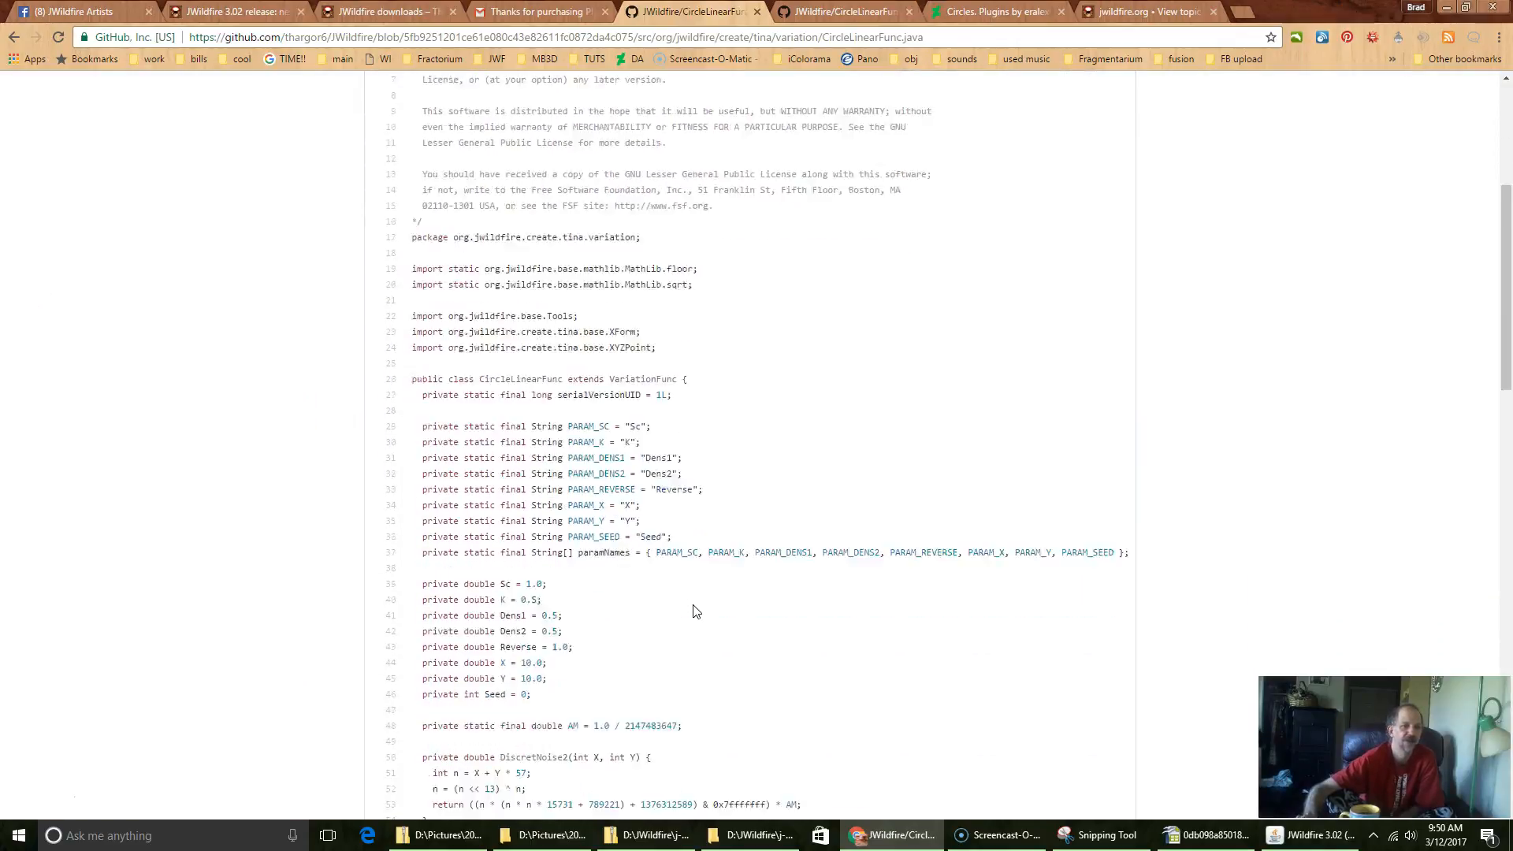
scroll(694, 605, down, 2)
scroll(694, 606, up, 2)
scroll(695, 605, down, 2)
scroll(726, 419, down, 2)
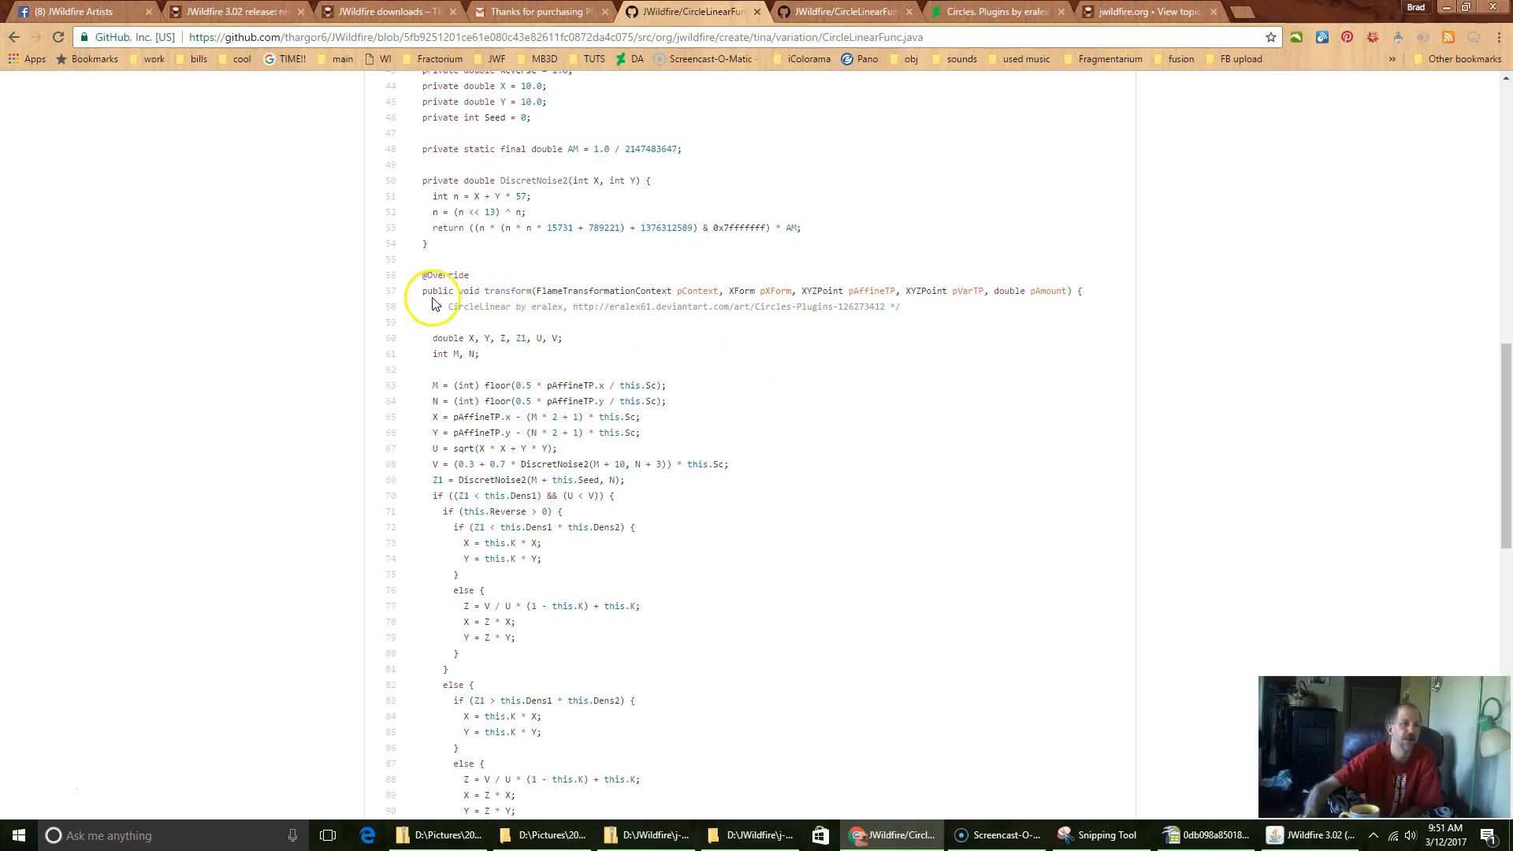
drag(427, 307, 959, 311)
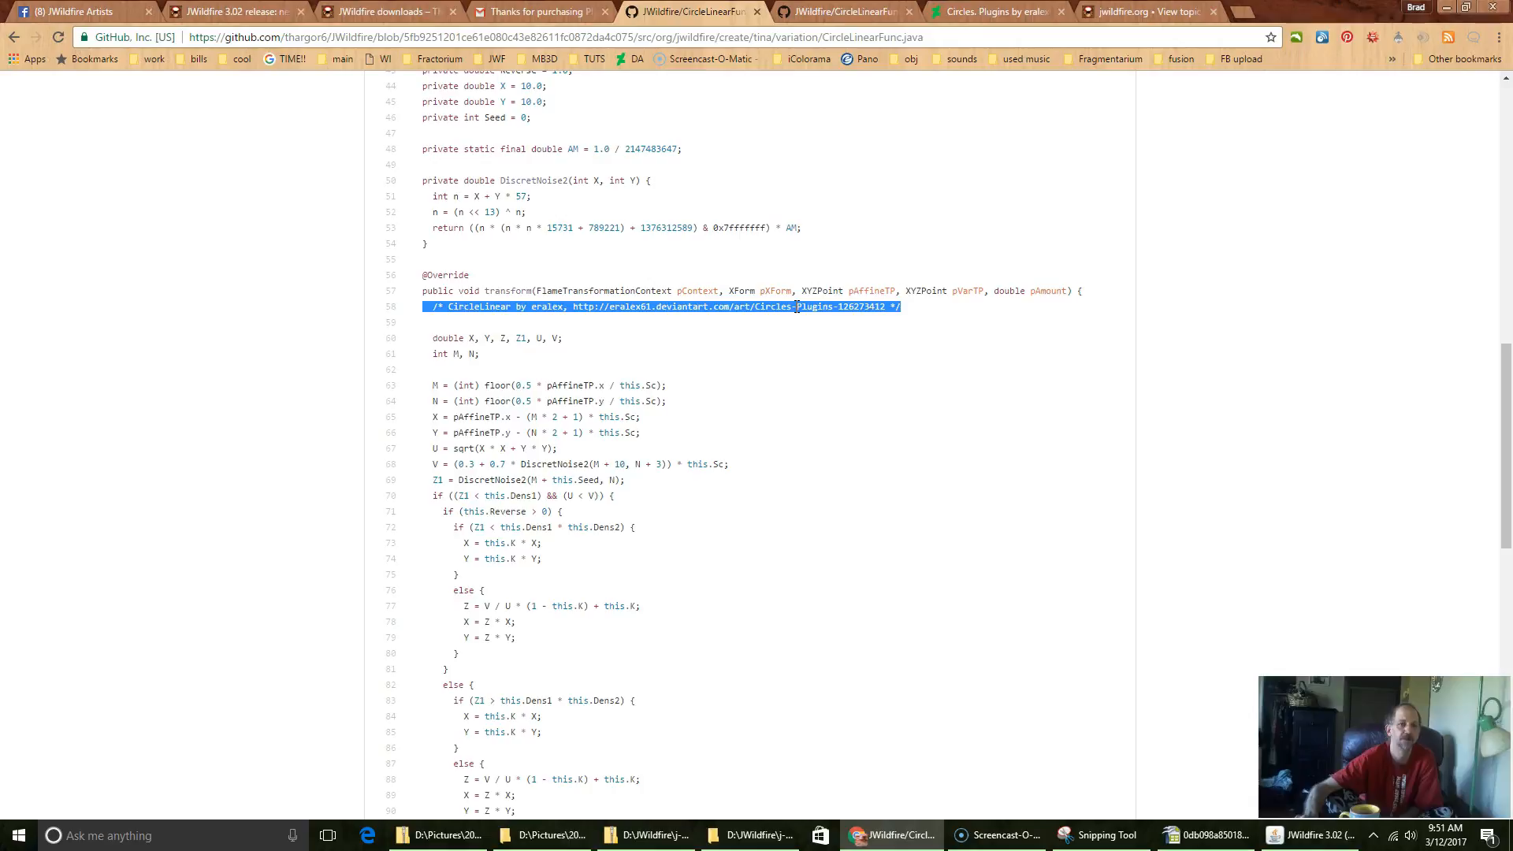
click(578, 302)
drag(575, 307, 882, 313)
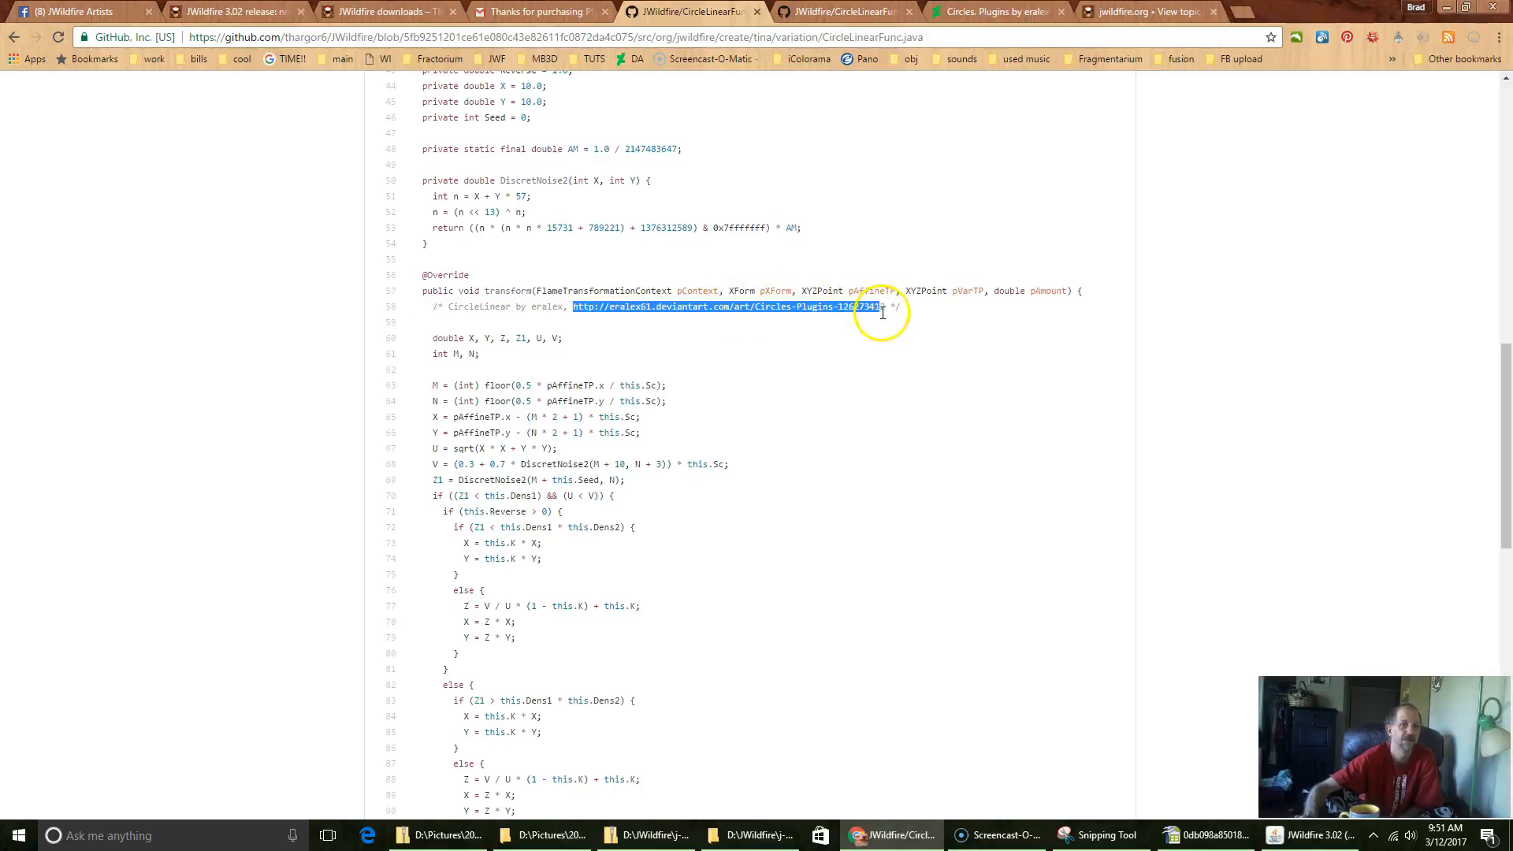
right_click(798, 313)
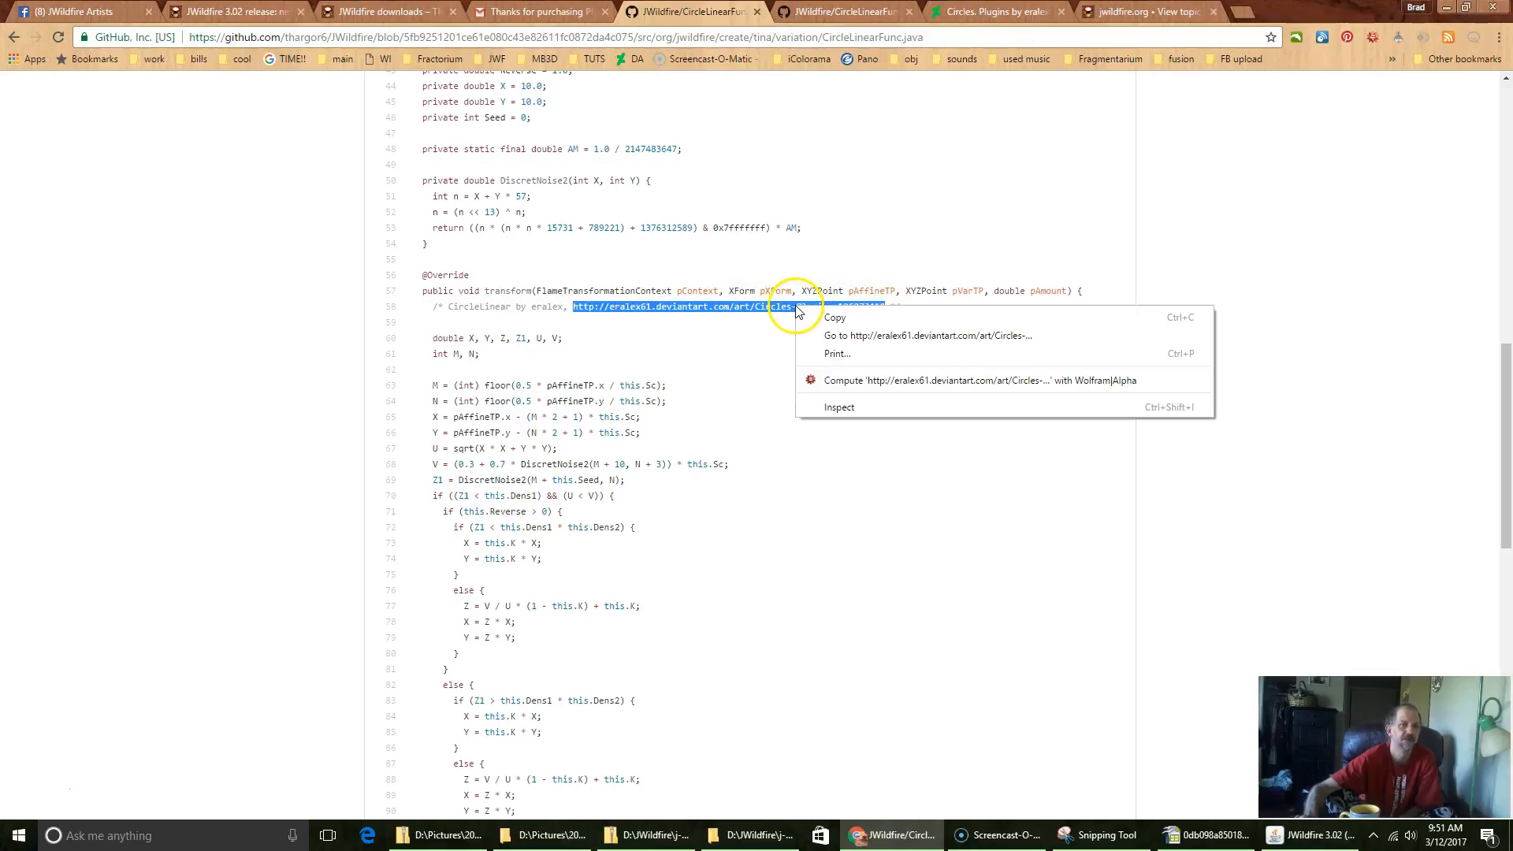
click(883, 336)
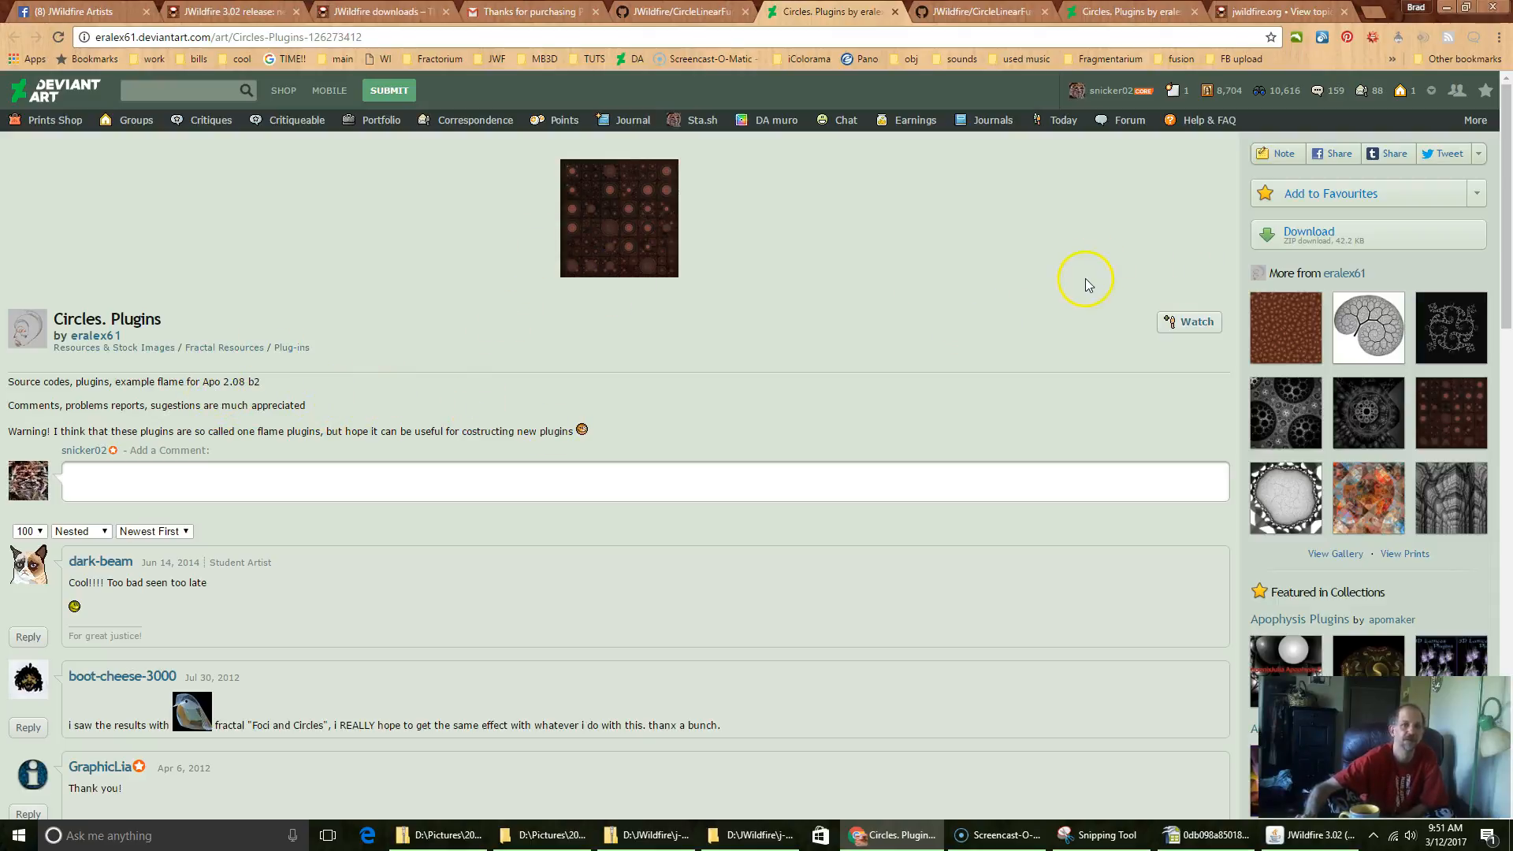
Step: Try to download the Circles plugins zip into the 03March folder, declining to replace the existing file
click(1284, 237)
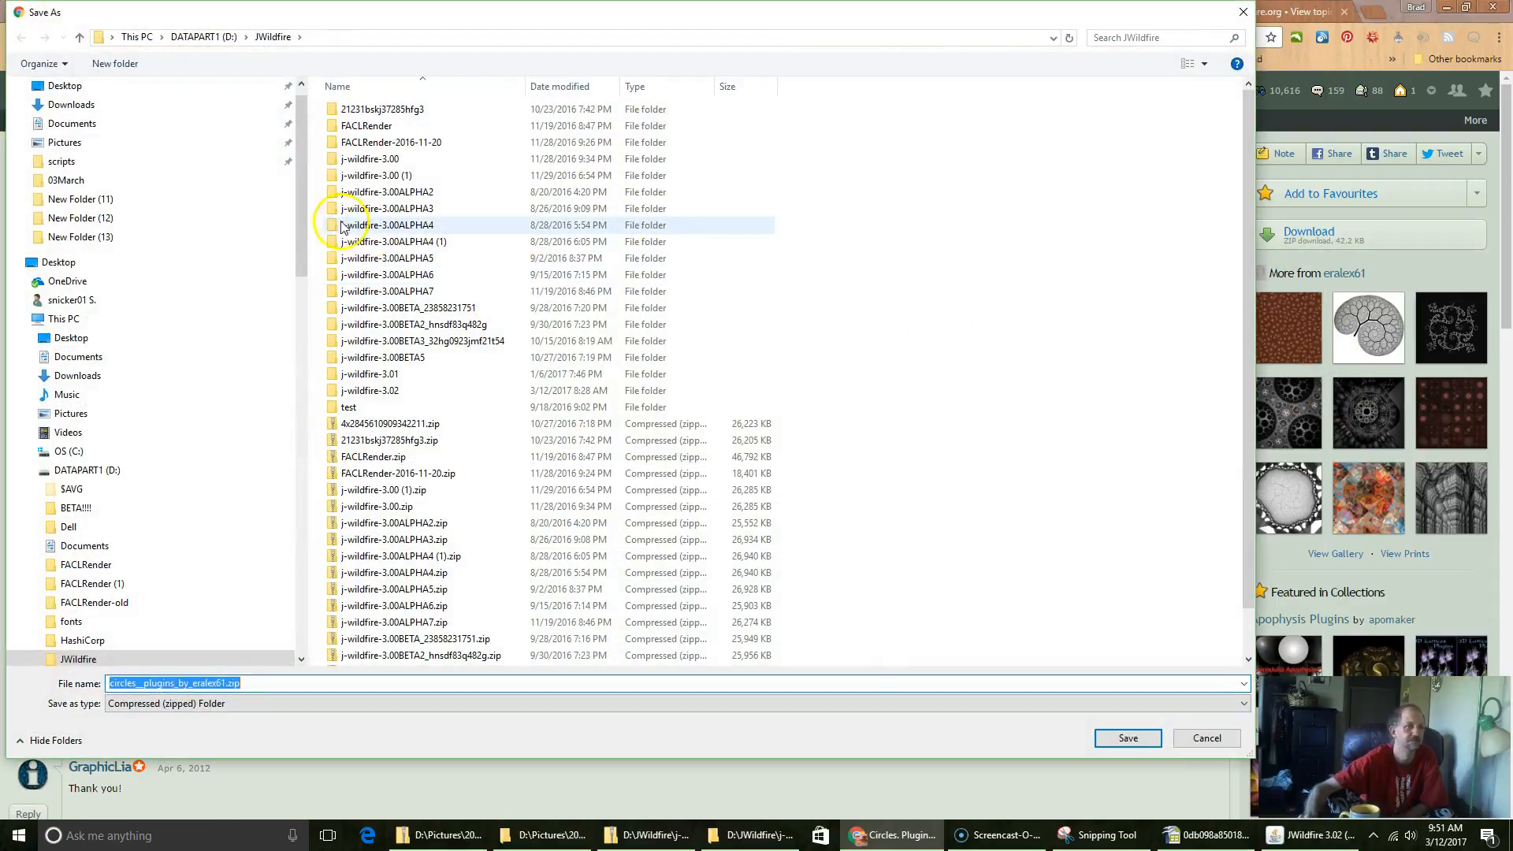
click(66, 184)
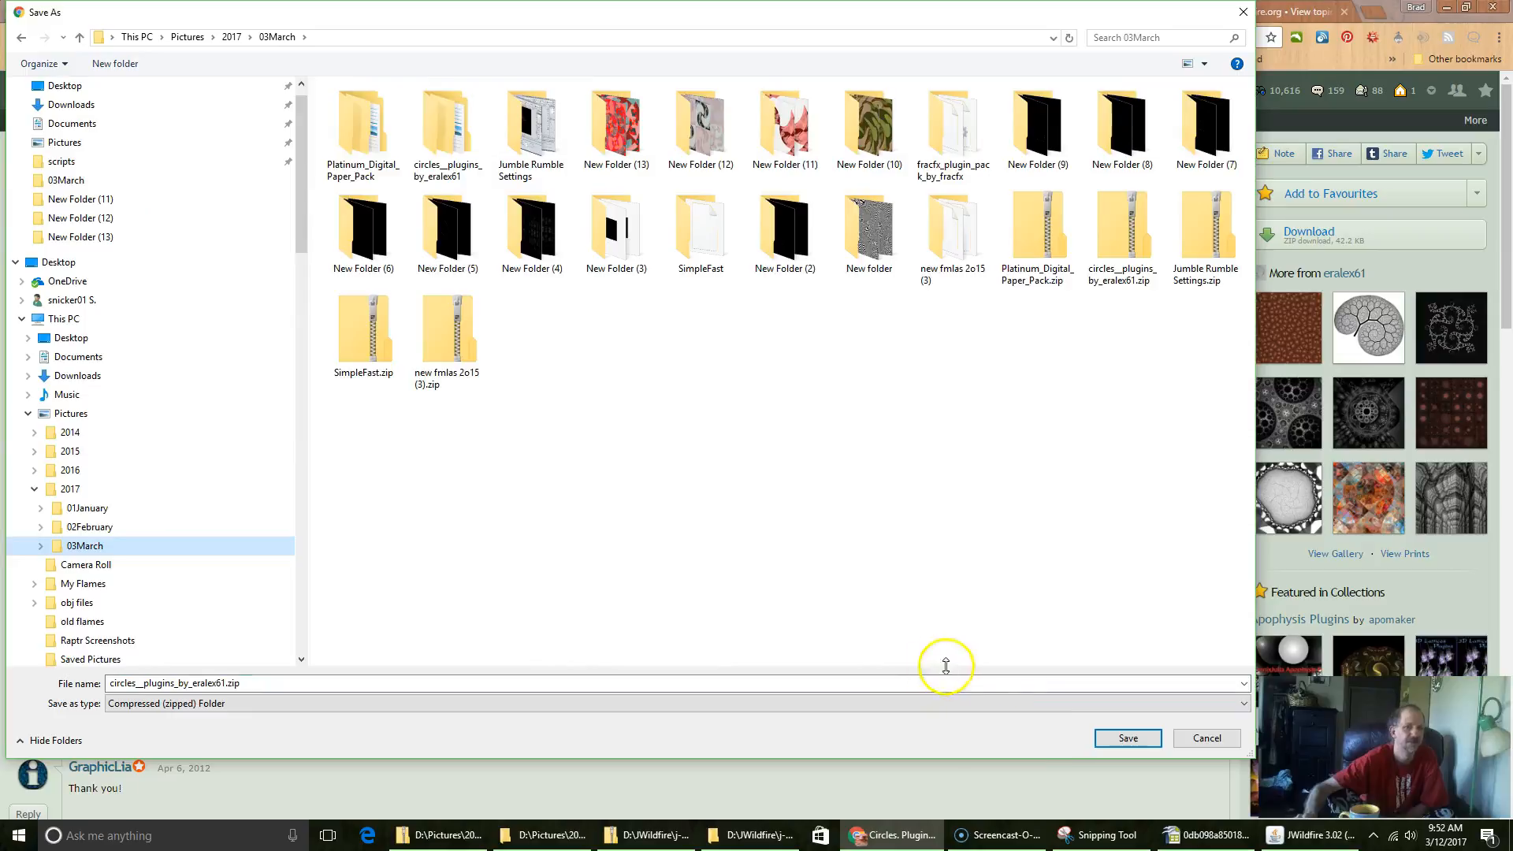
click(1125, 744)
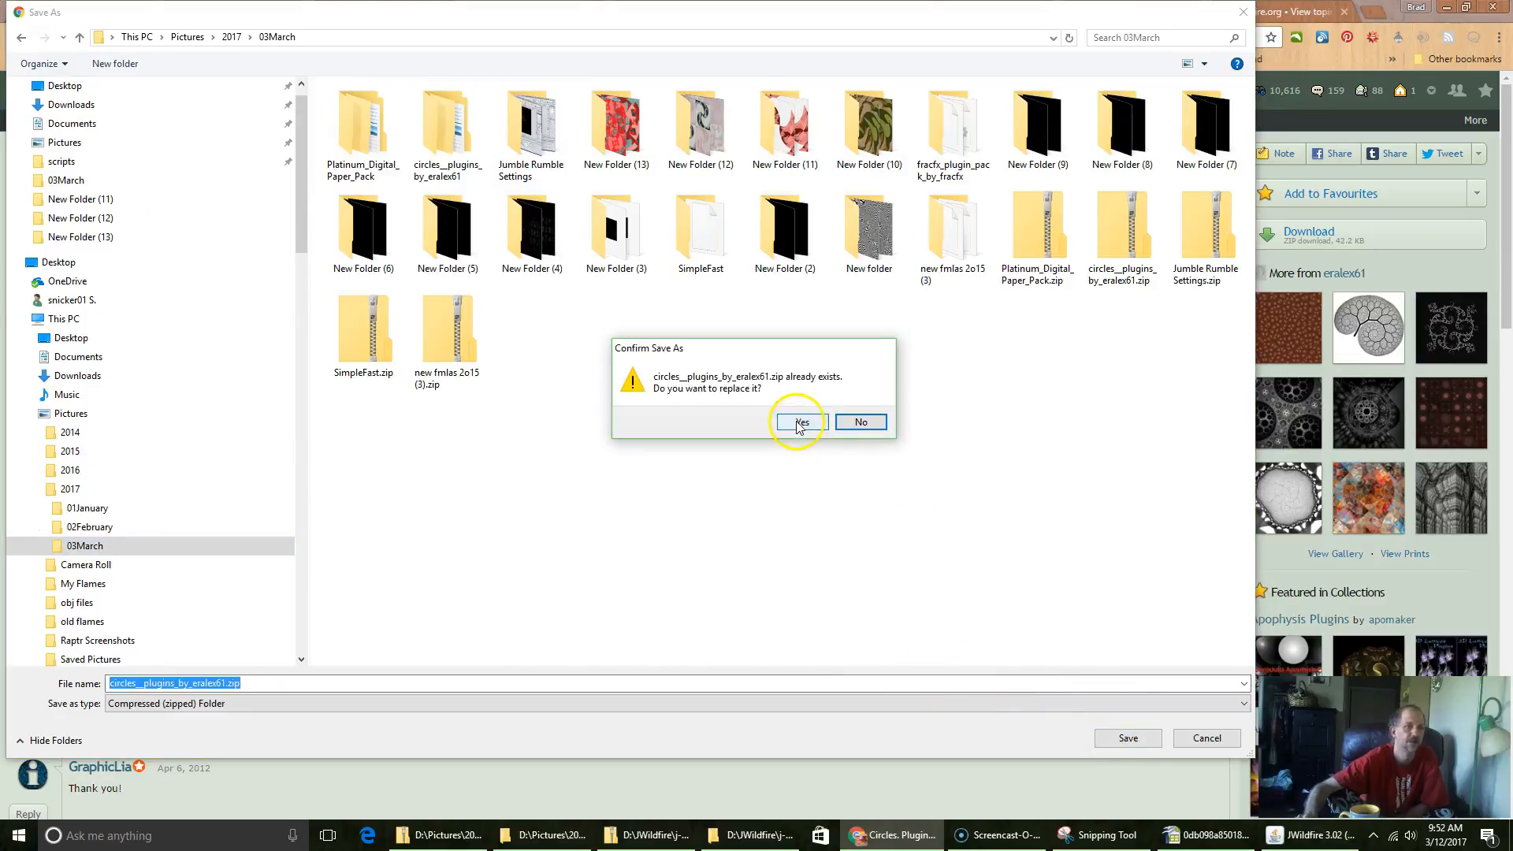
click(863, 423)
click(1198, 737)
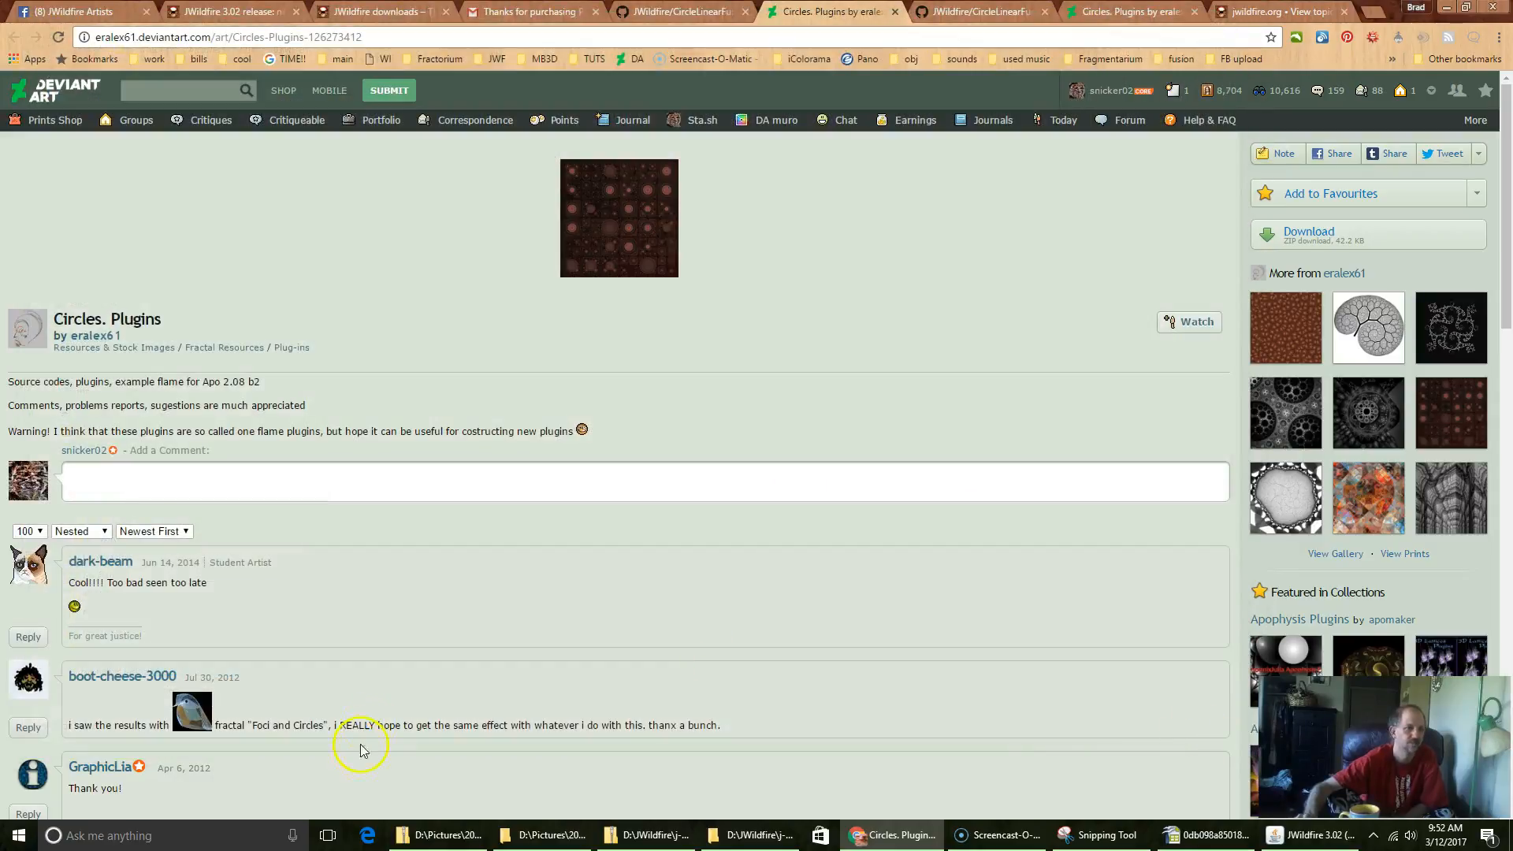
Step: In File Explorer, find Circles.flame in the Circles folder of the extracted Circles plugins download under 03March
click(536, 835)
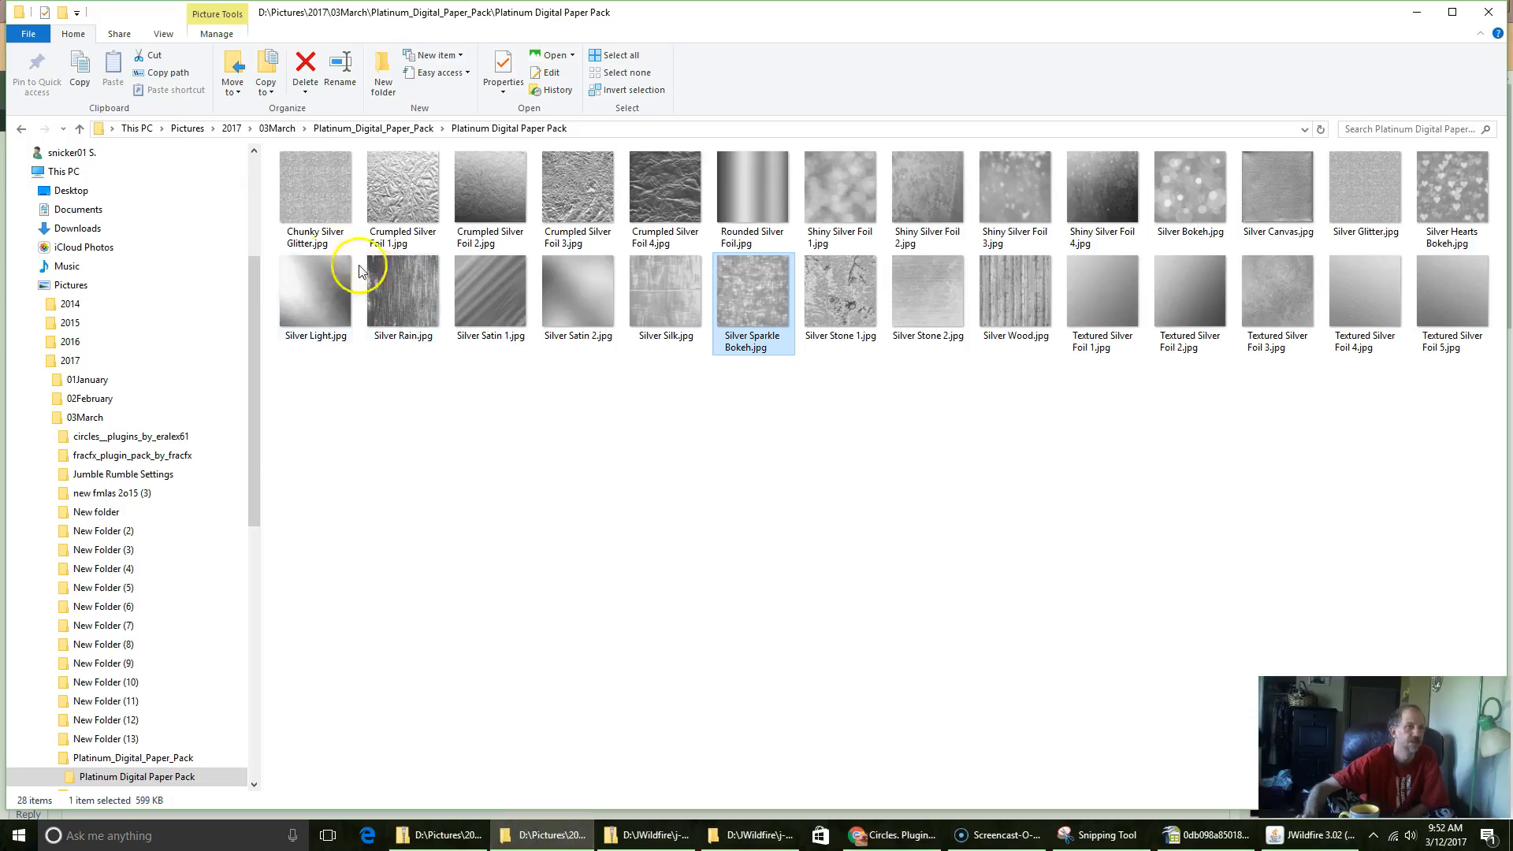
click(277, 129)
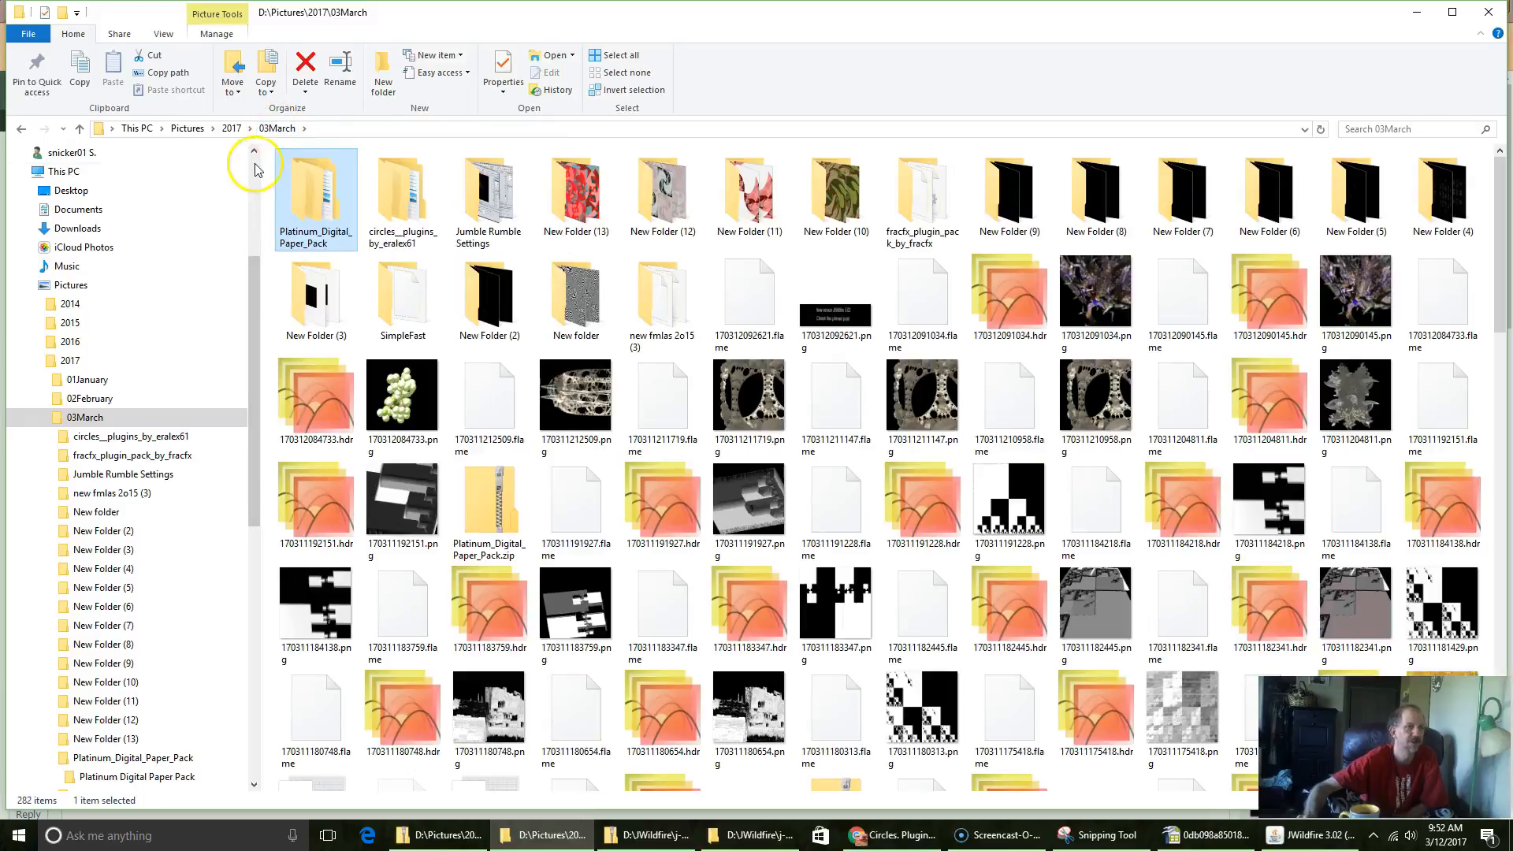
click(409, 198)
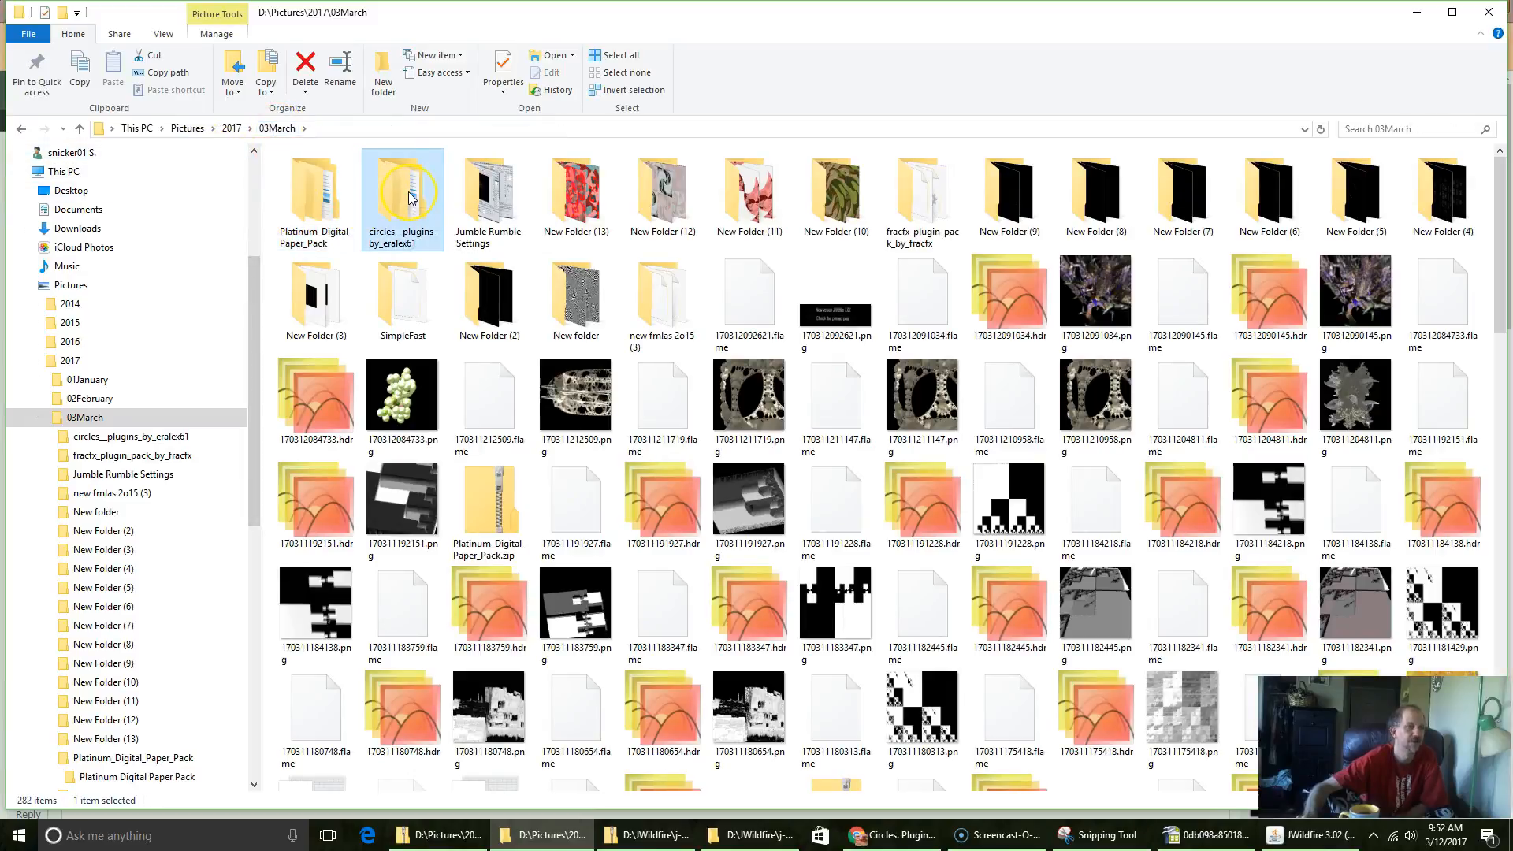
double_click(409, 198)
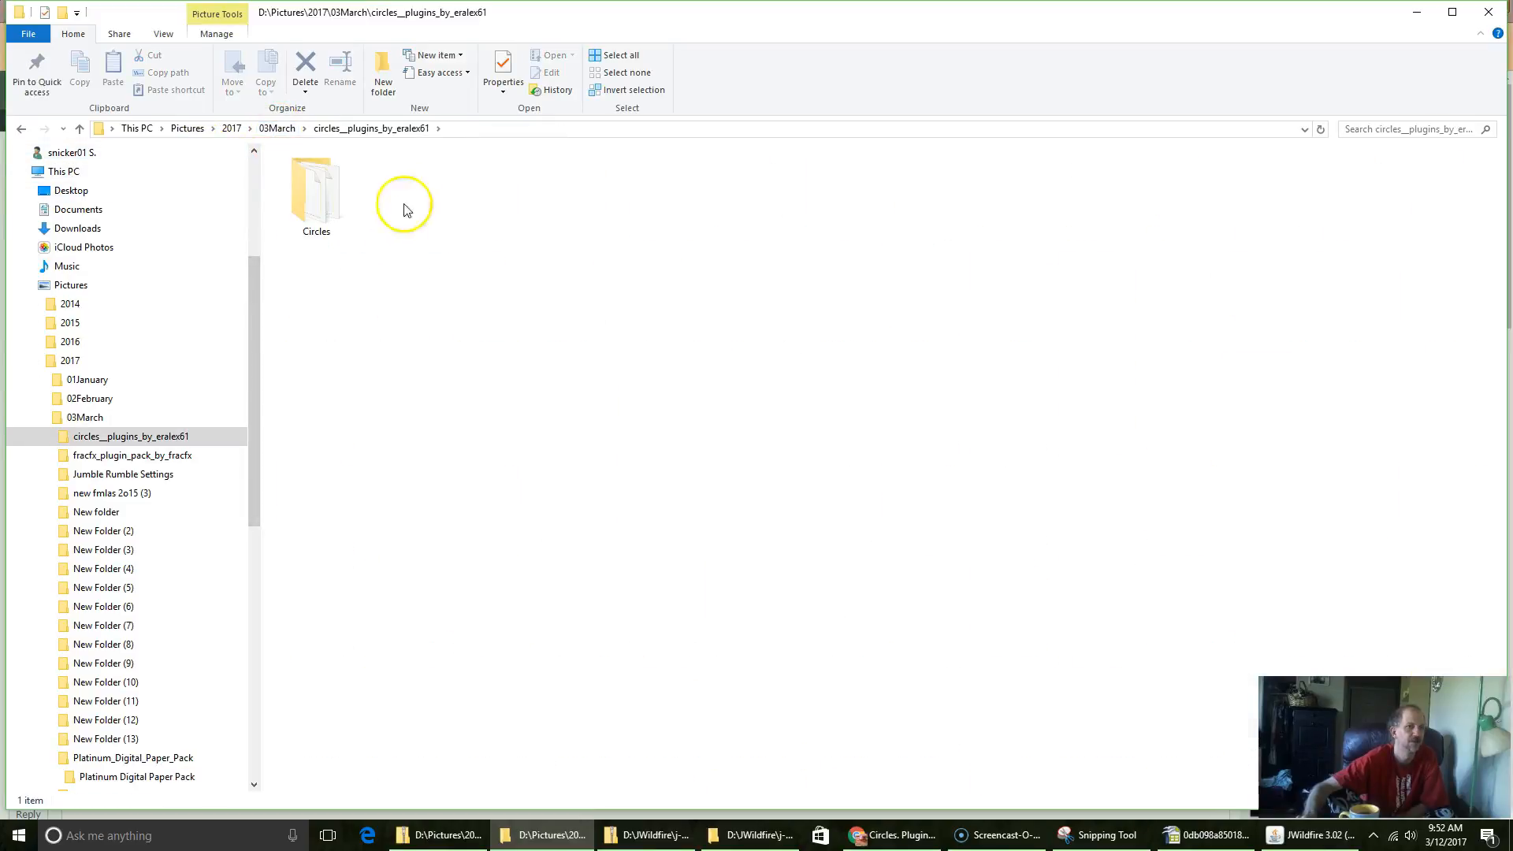
double_click(329, 197)
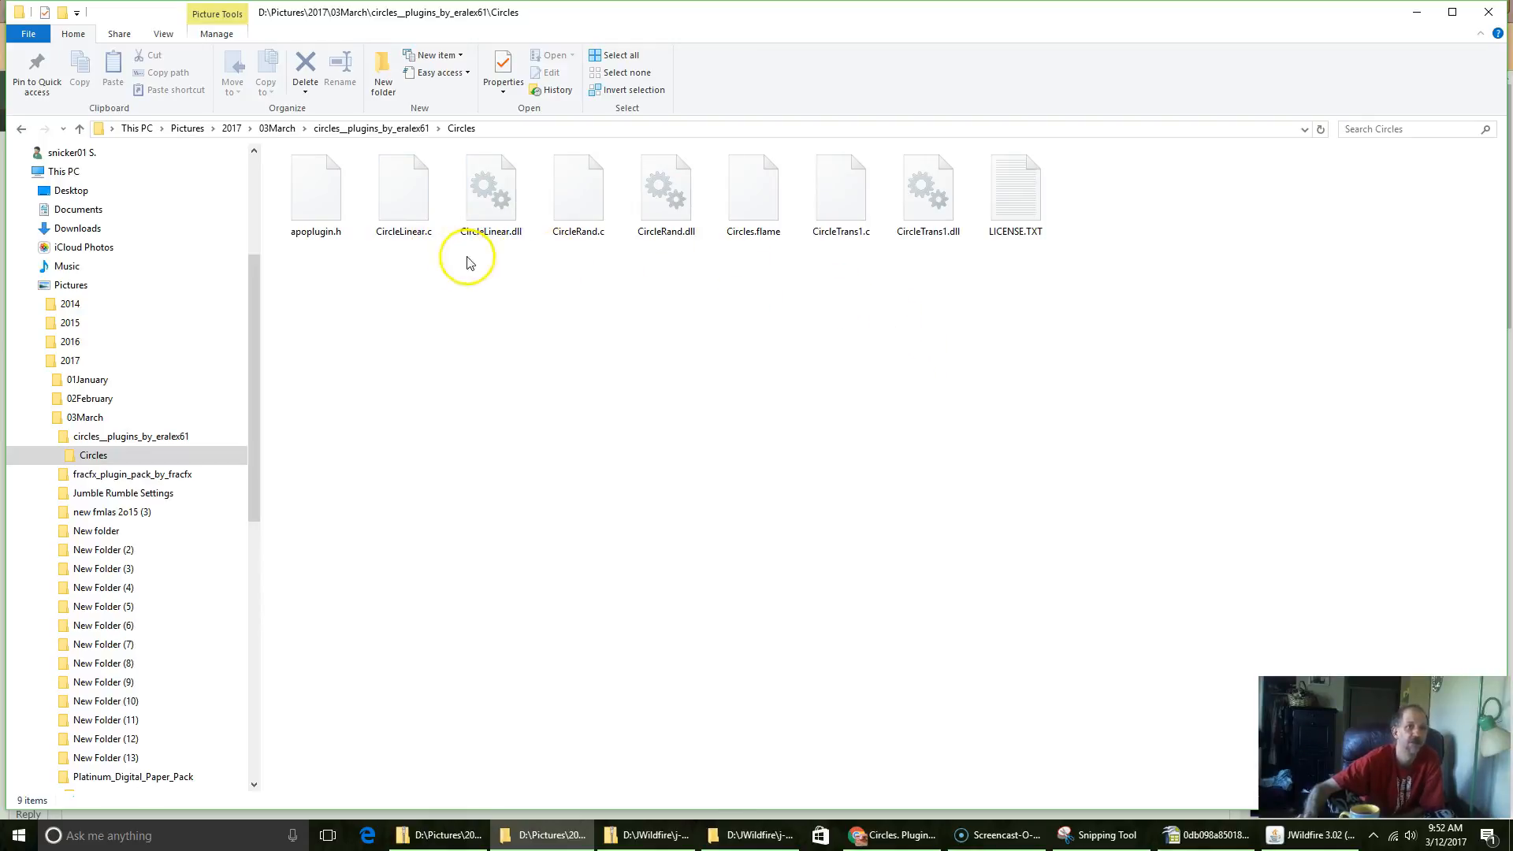
click(753, 203)
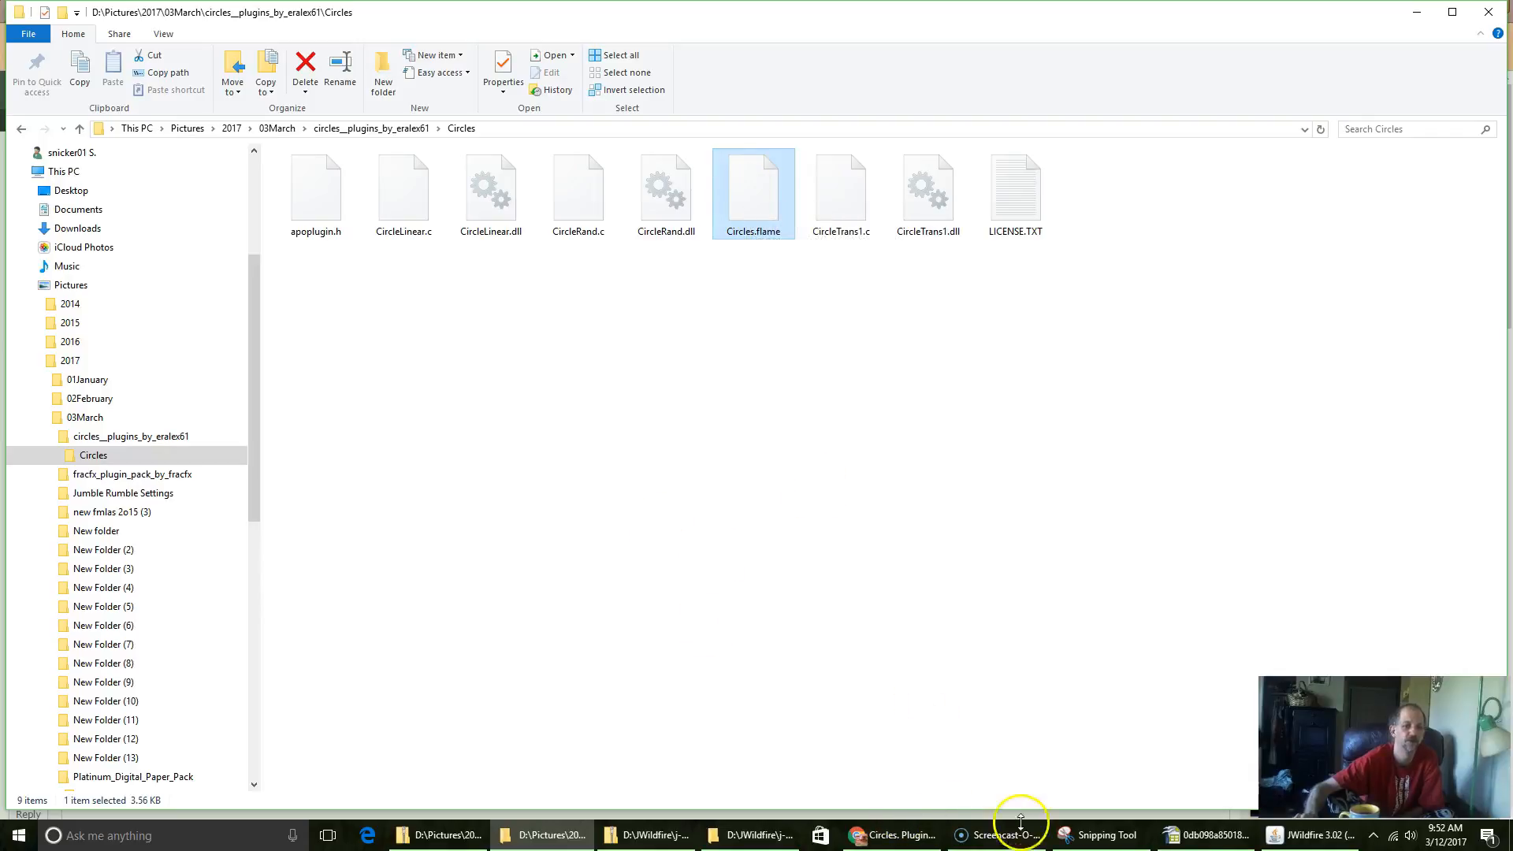
Step: Switch to JWildfire and load Circles.flame from the Circles plugins folder under Pictures, 2017, 03March
click(1313, 840)
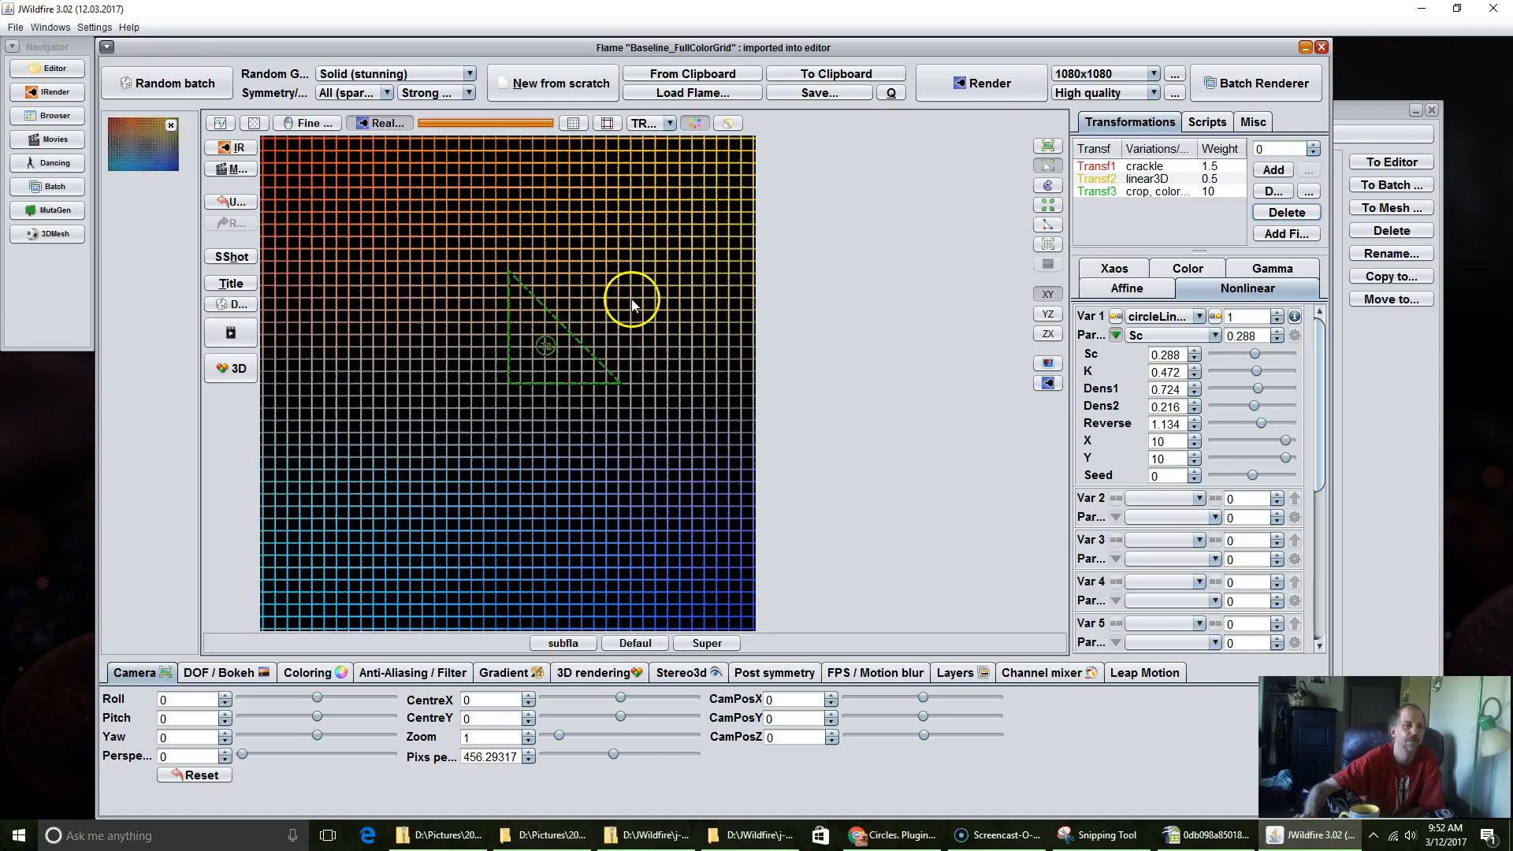
click(684, 97)
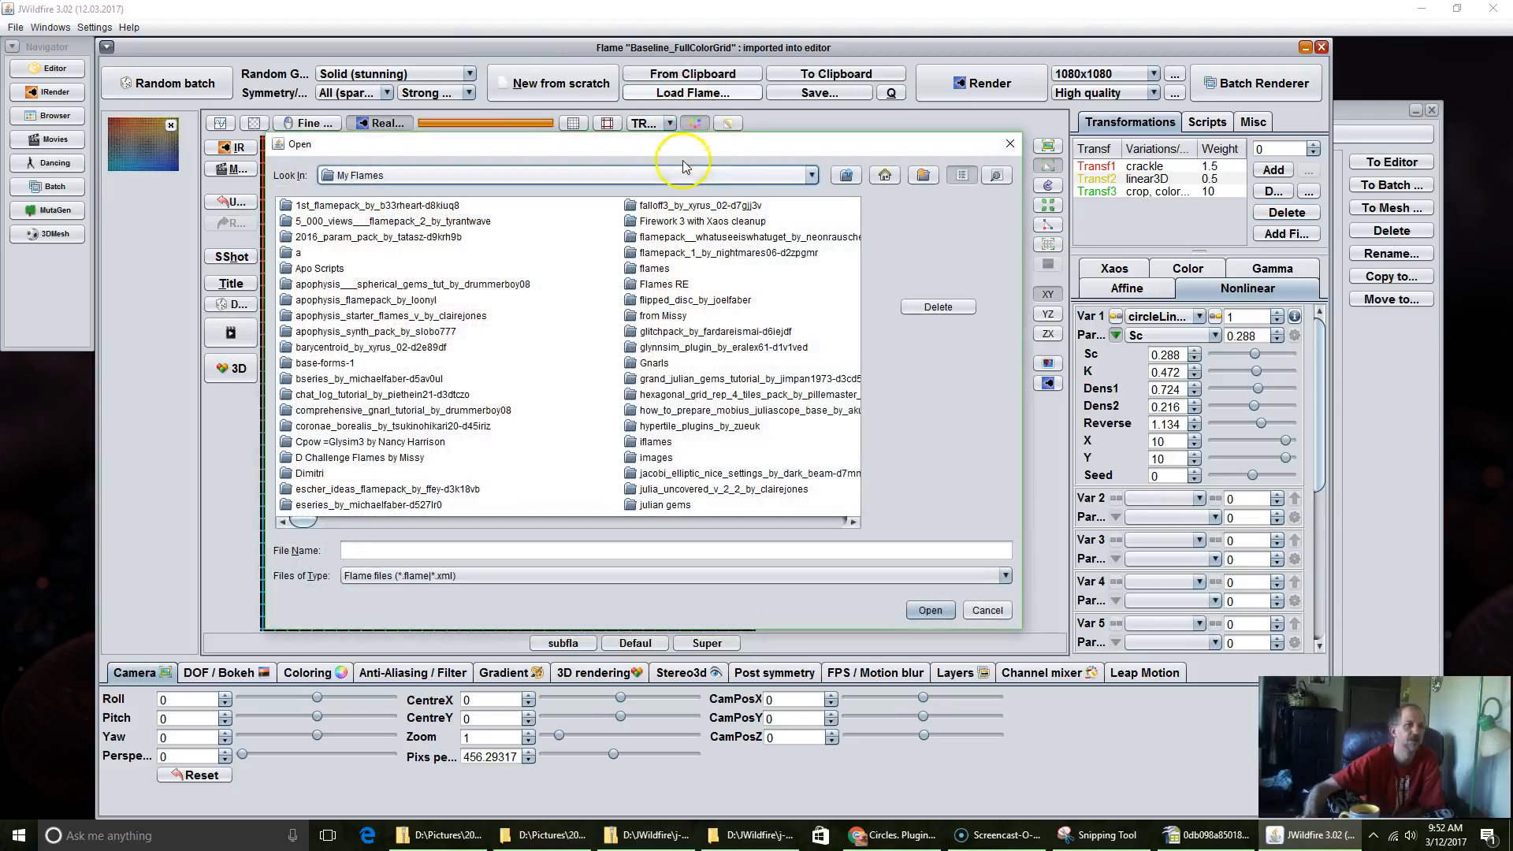
click(750, 177)
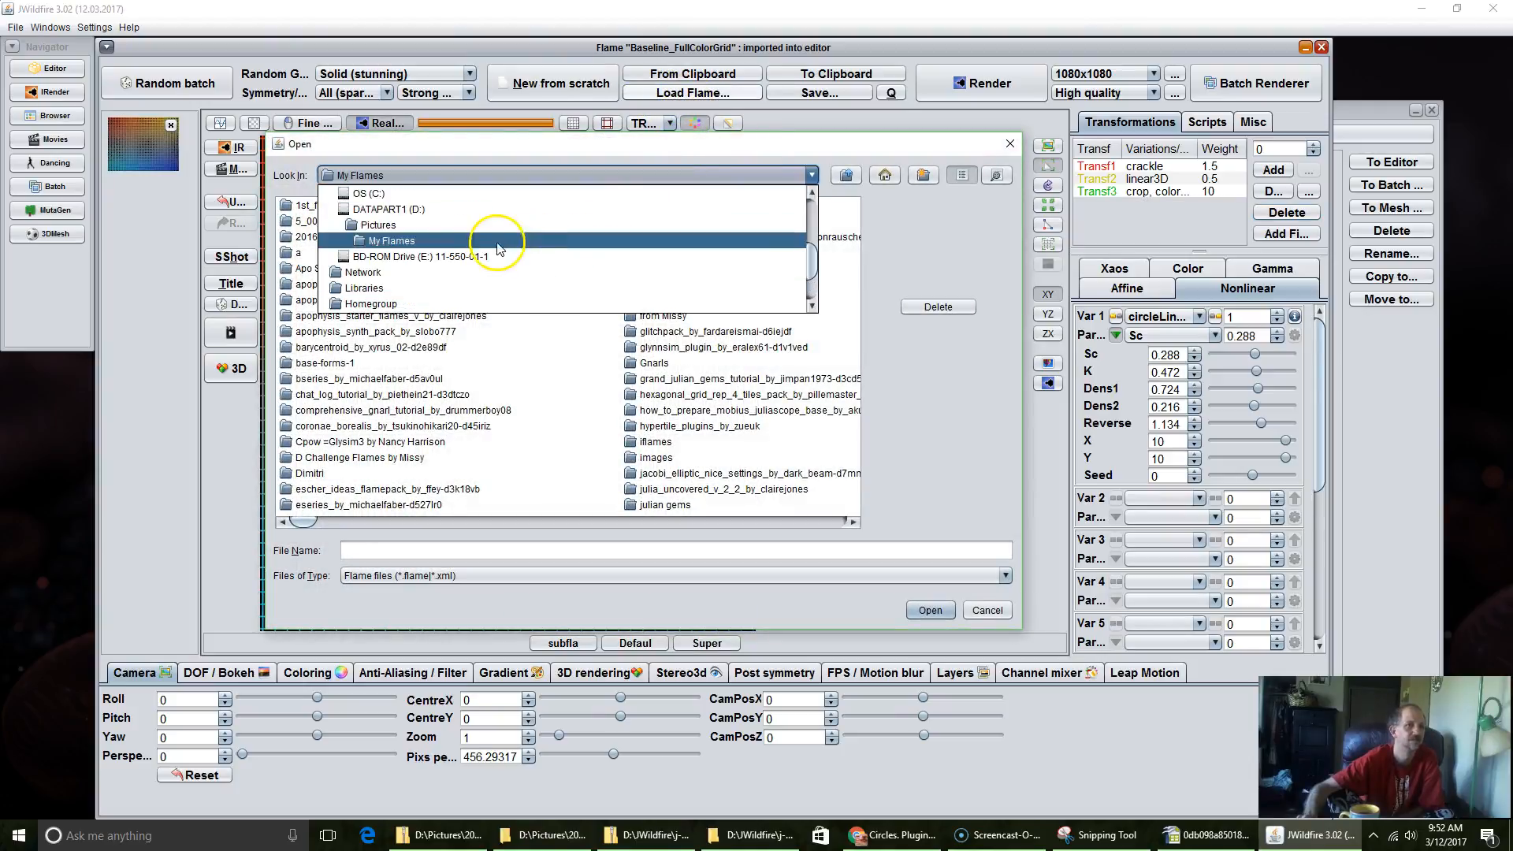
click(394, 225)
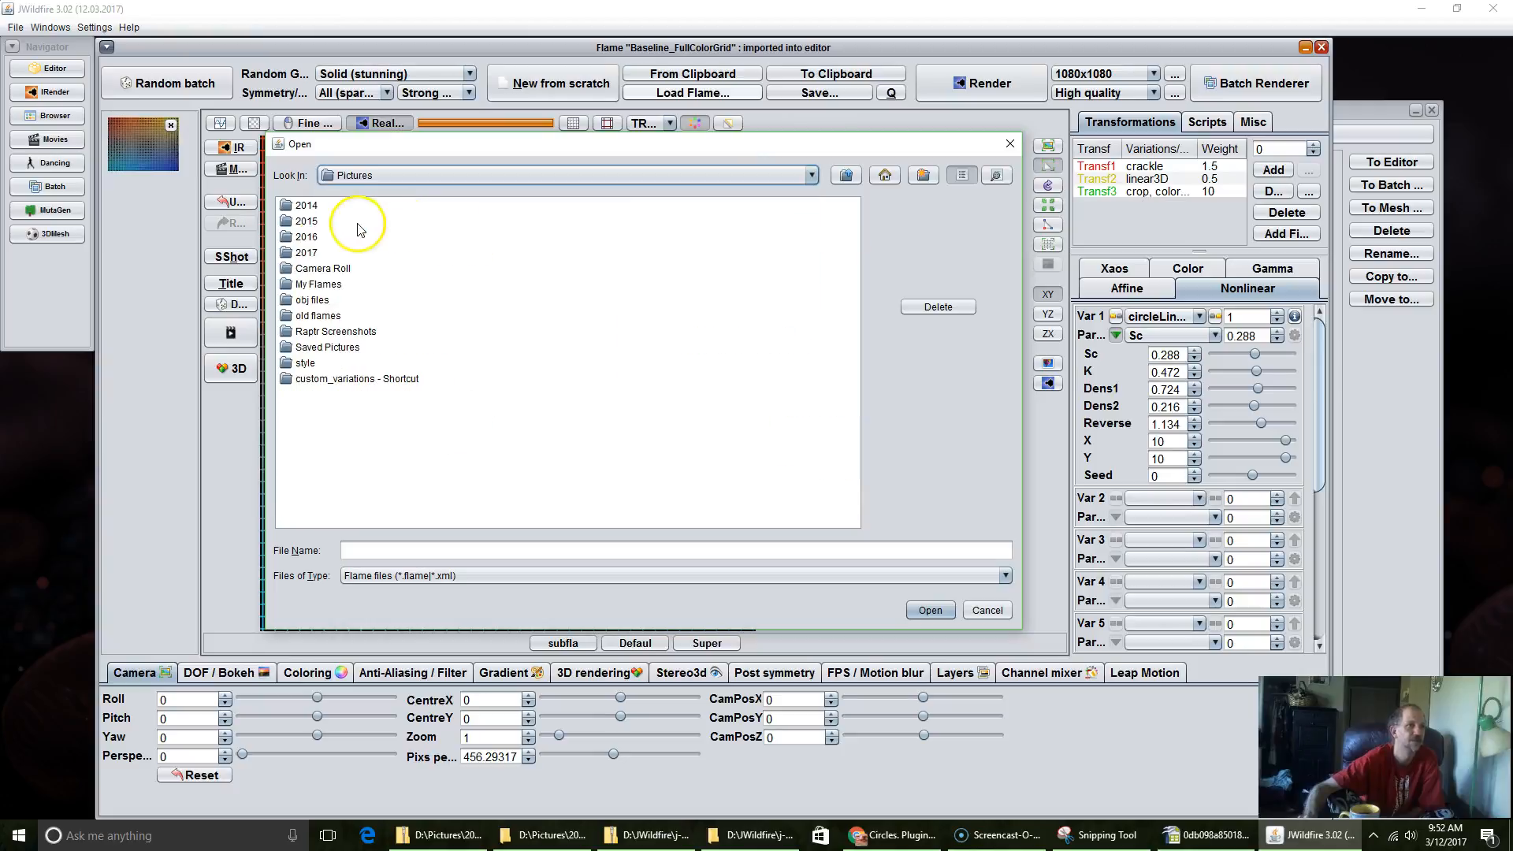
double_click(309, 253)
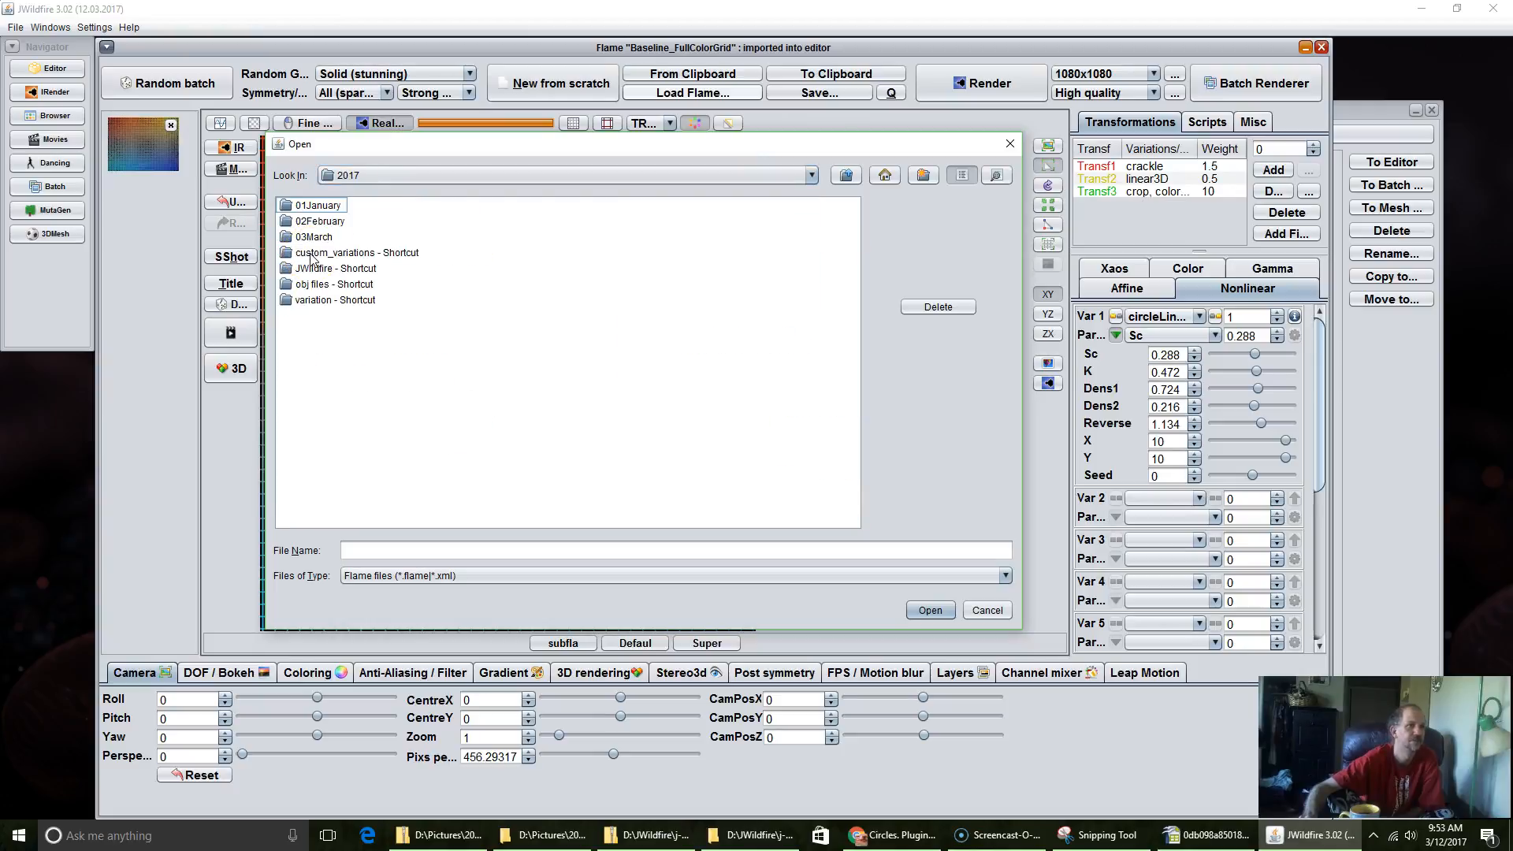
double_click(313, 236)
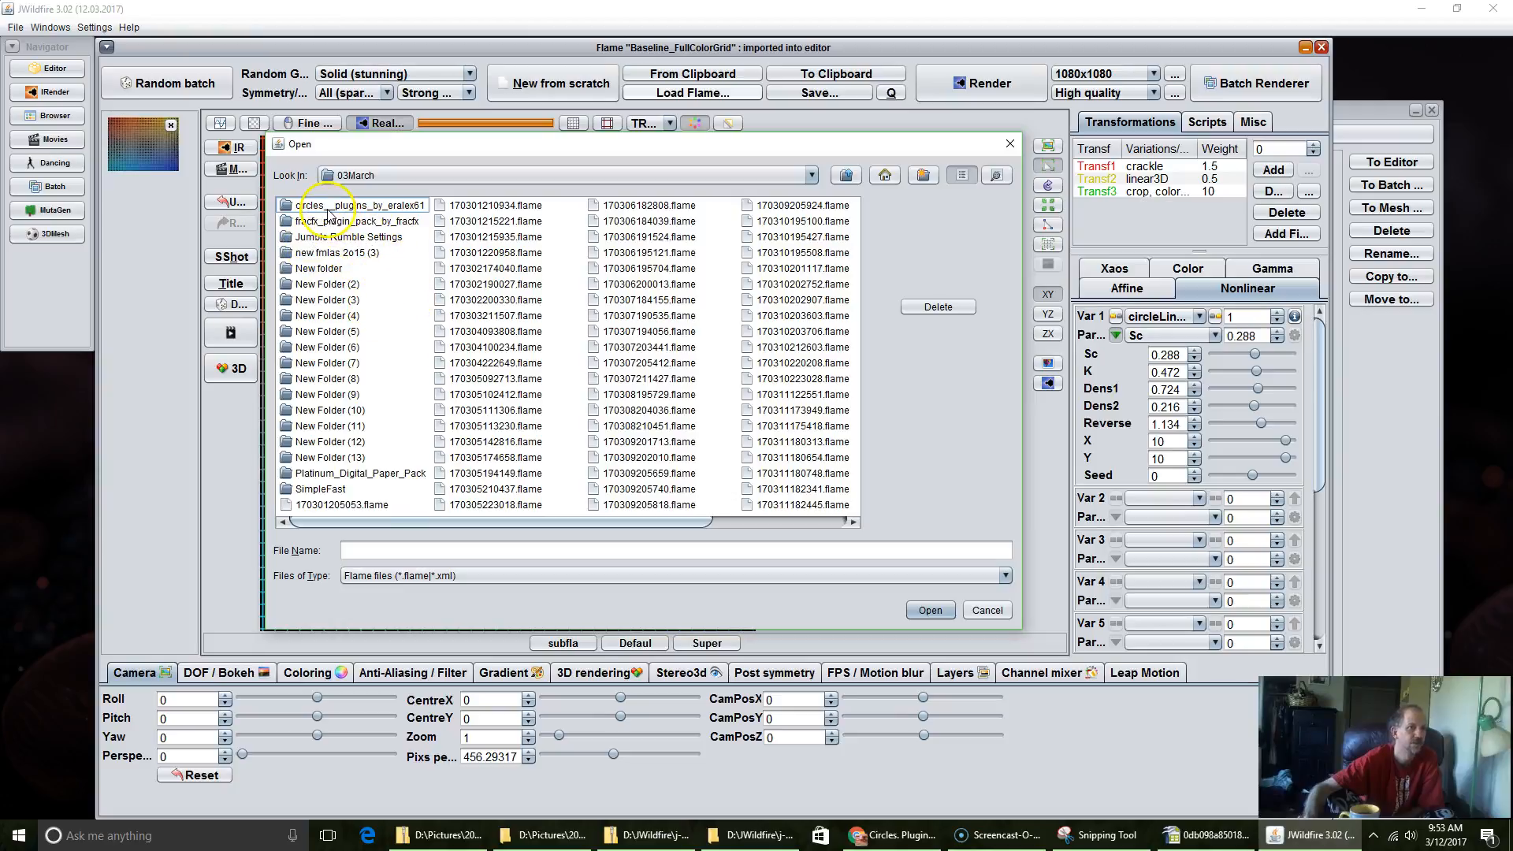
double_click(328, 207)
double_click(314, 211)
click(330, 211)
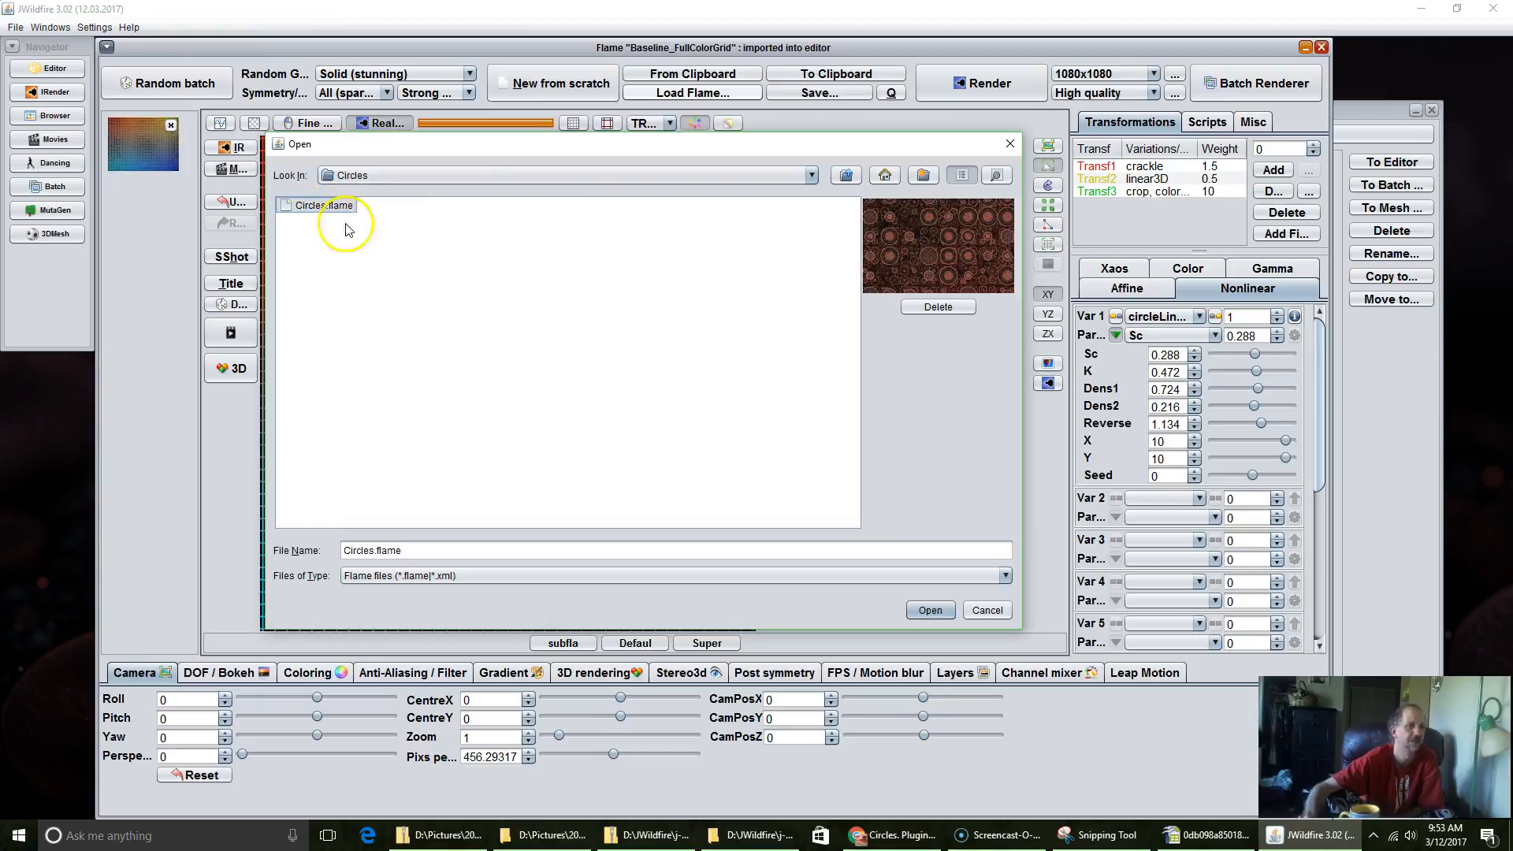
click(930, 612)
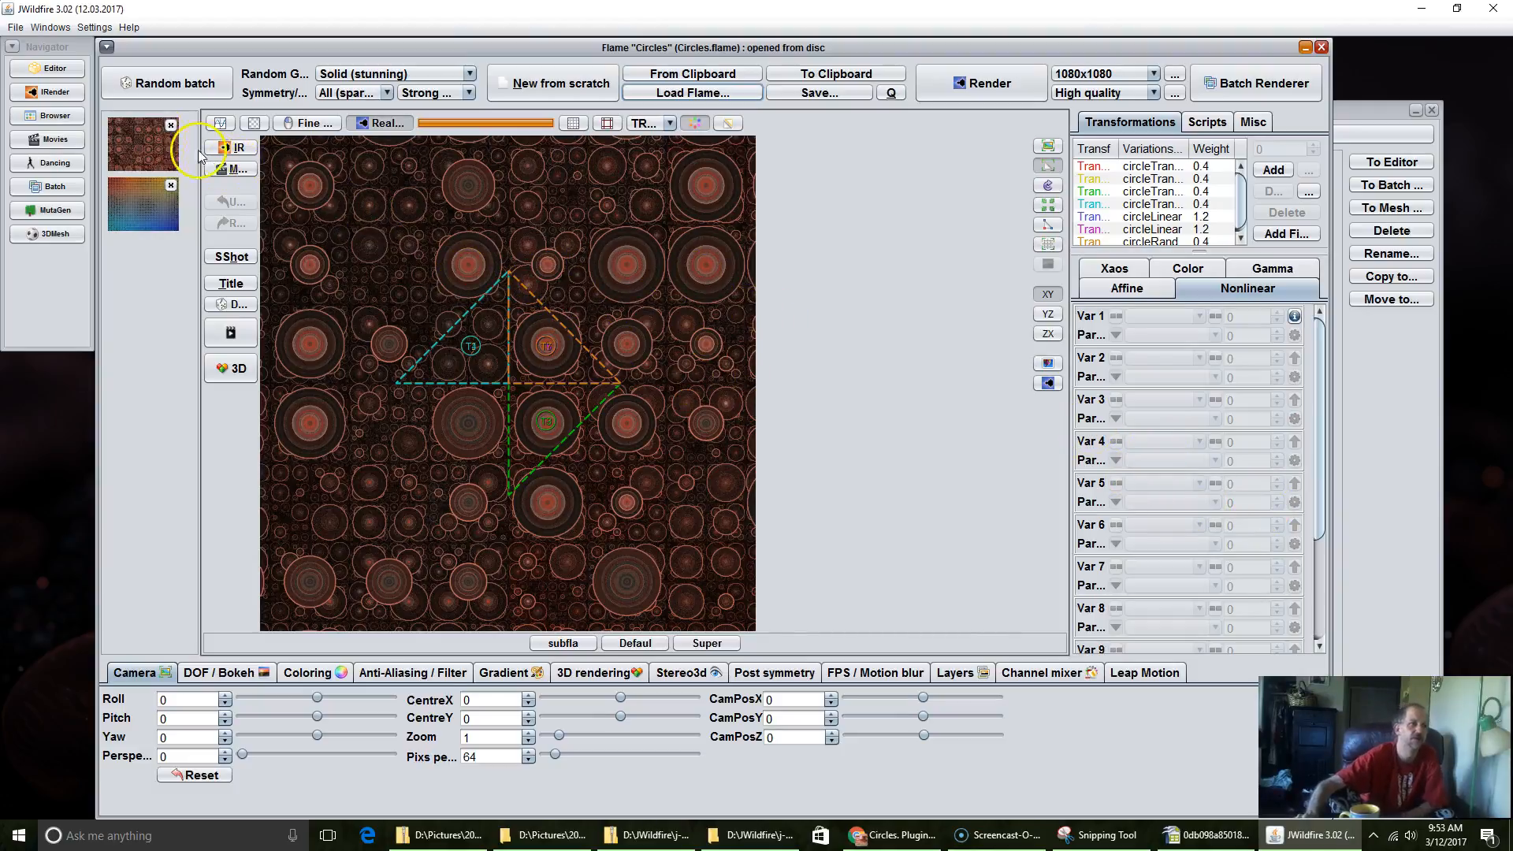
Step: Remove the Circles flame's thumbnail from the editor and return to the Circles Plugins page in Chrome
click(170, 124)
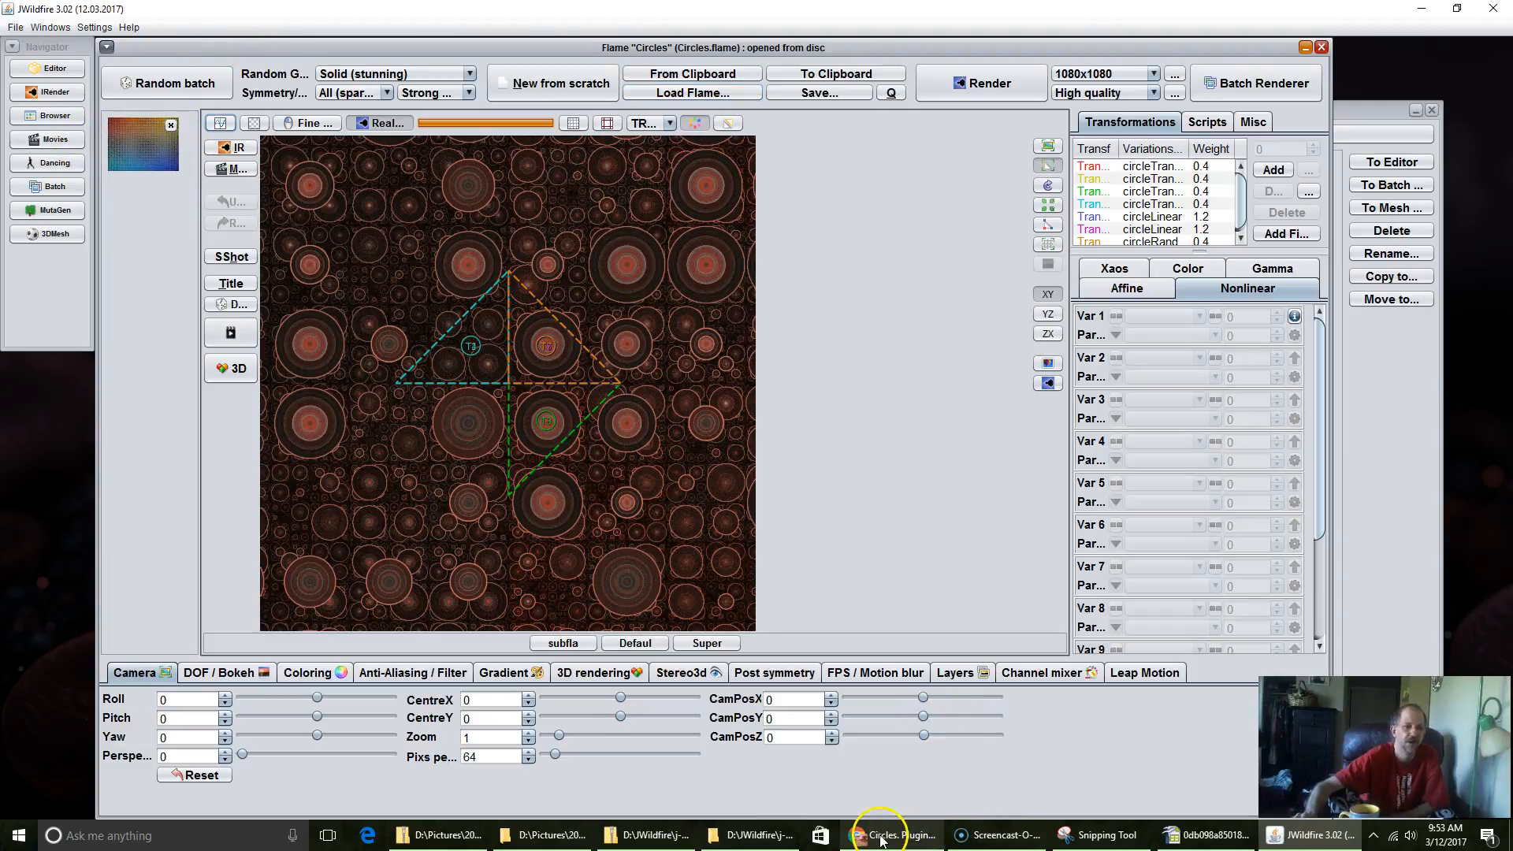
click(906, 836)
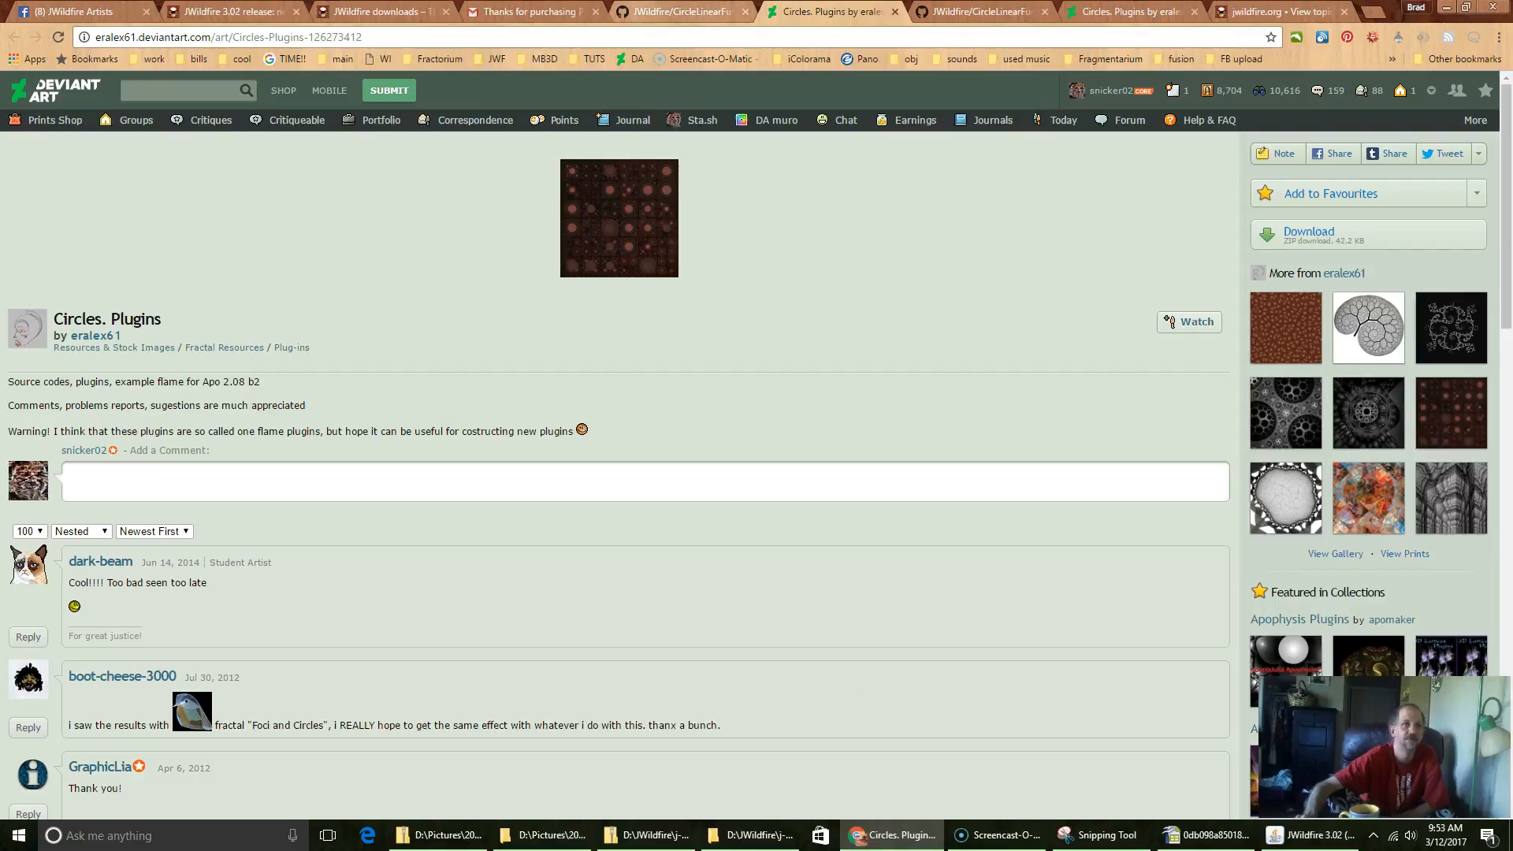
Step: Switch to the jwildfire.org forum page in Chrome and search the forum for "colorgrid"
click(1285, 15)
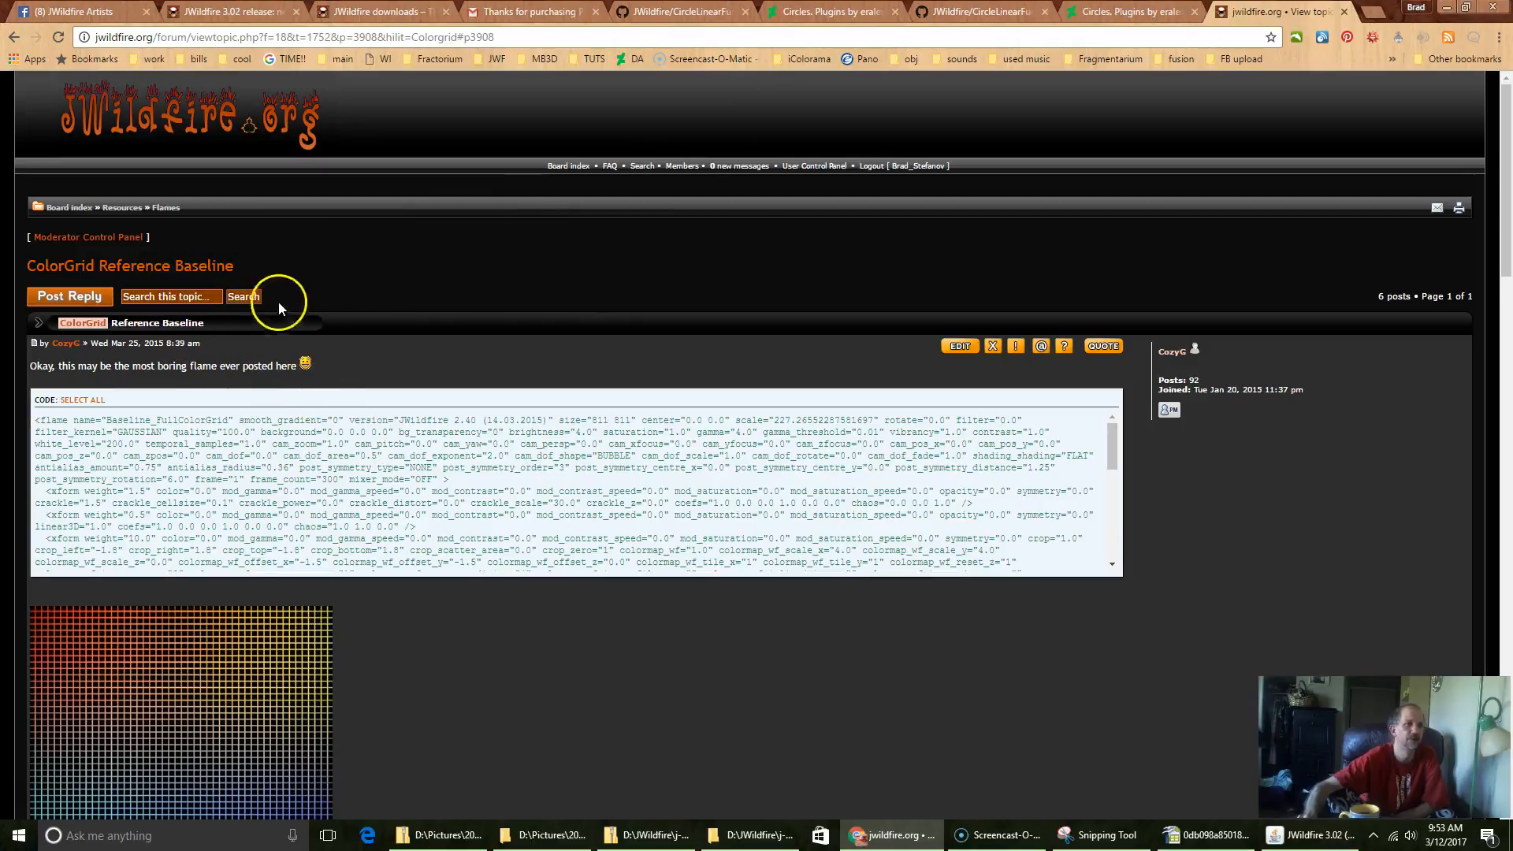
scroll(546, 651, down, 2)
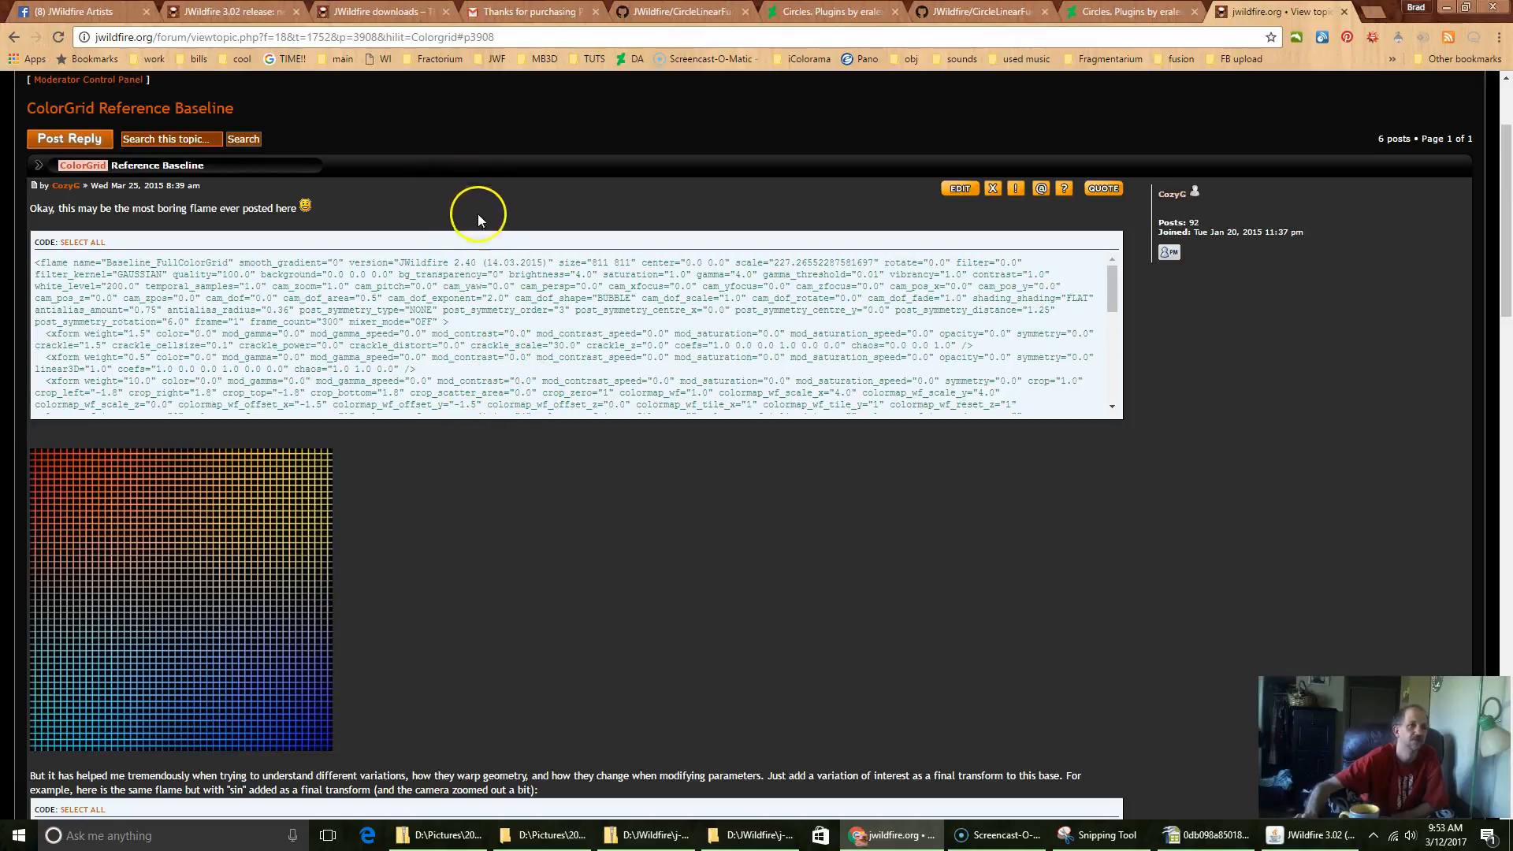
scroll(486, 214, up, 2)
click(252, 129)
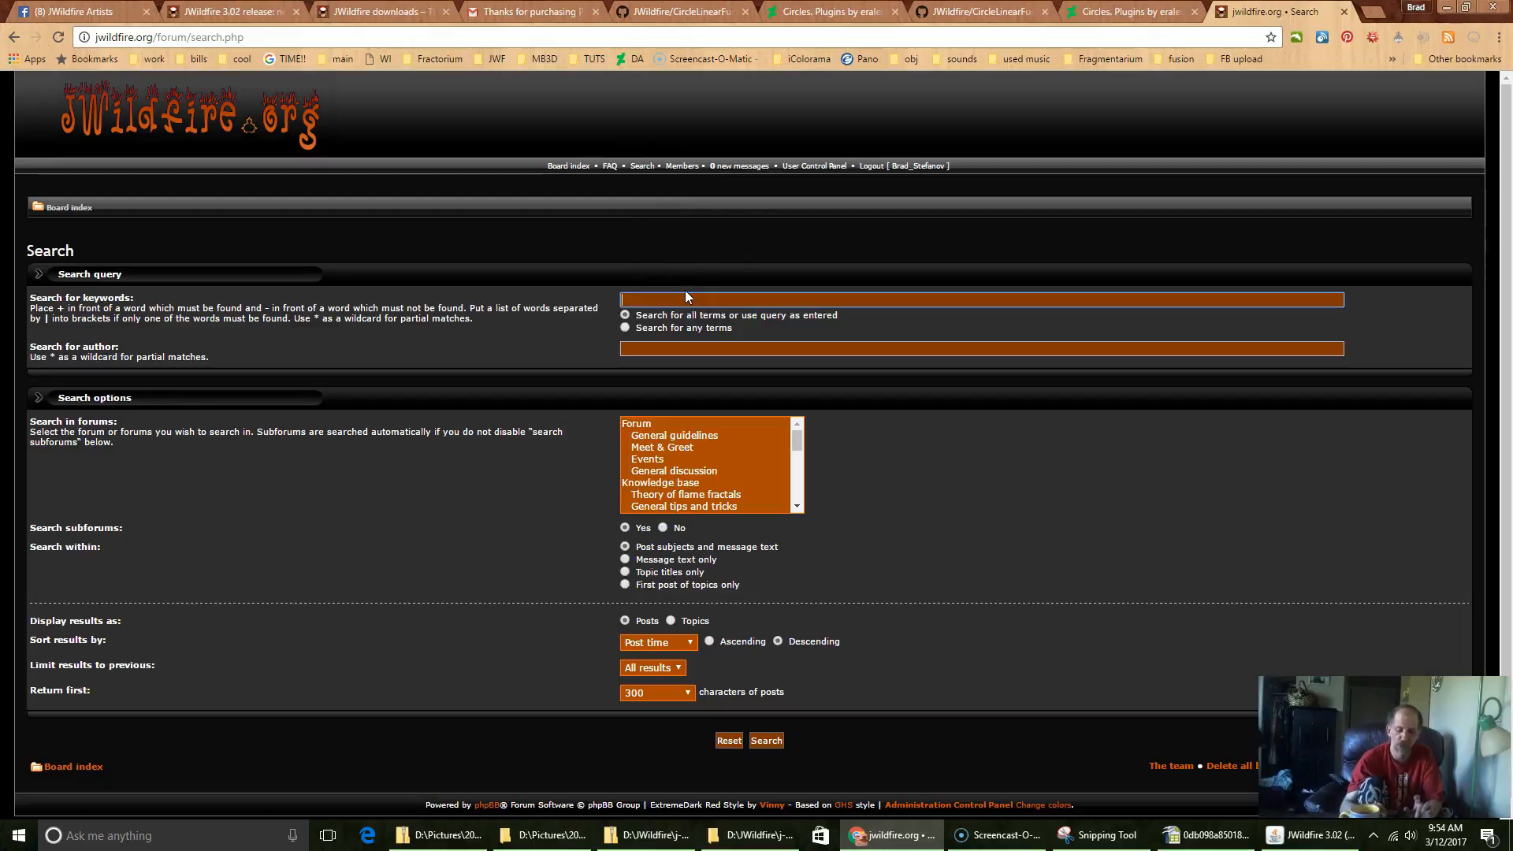
text(col)
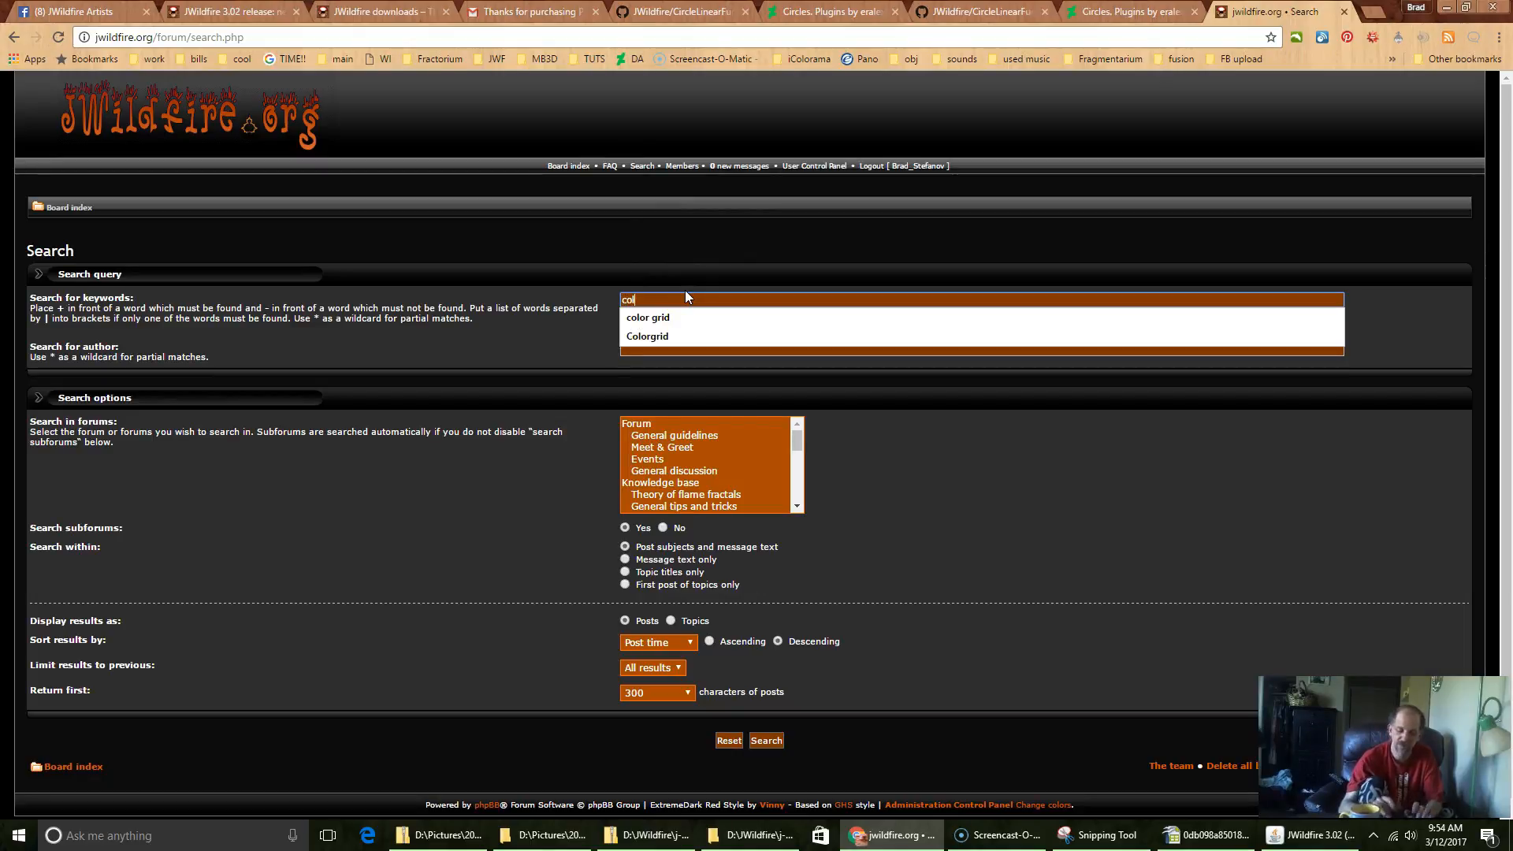
text(orgrid)
key(Return)
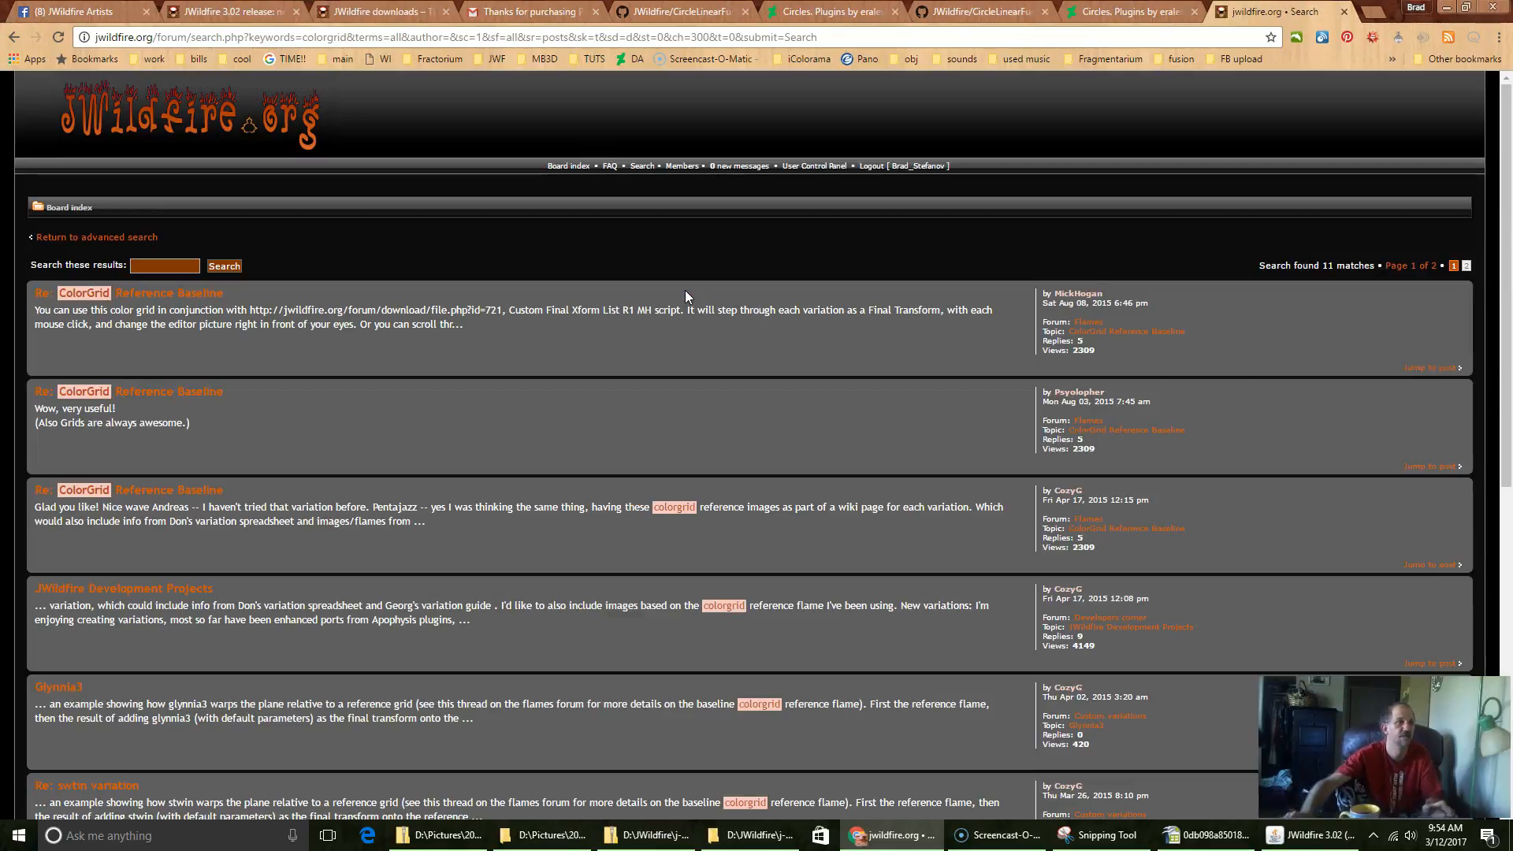
Step: Look through the forum search results and open the ColorGrid Reference Baseline topic
scroll(317, 460, down, 10)
scroll(316, 460, up, 10)
scroll(317, 461, down, 7)
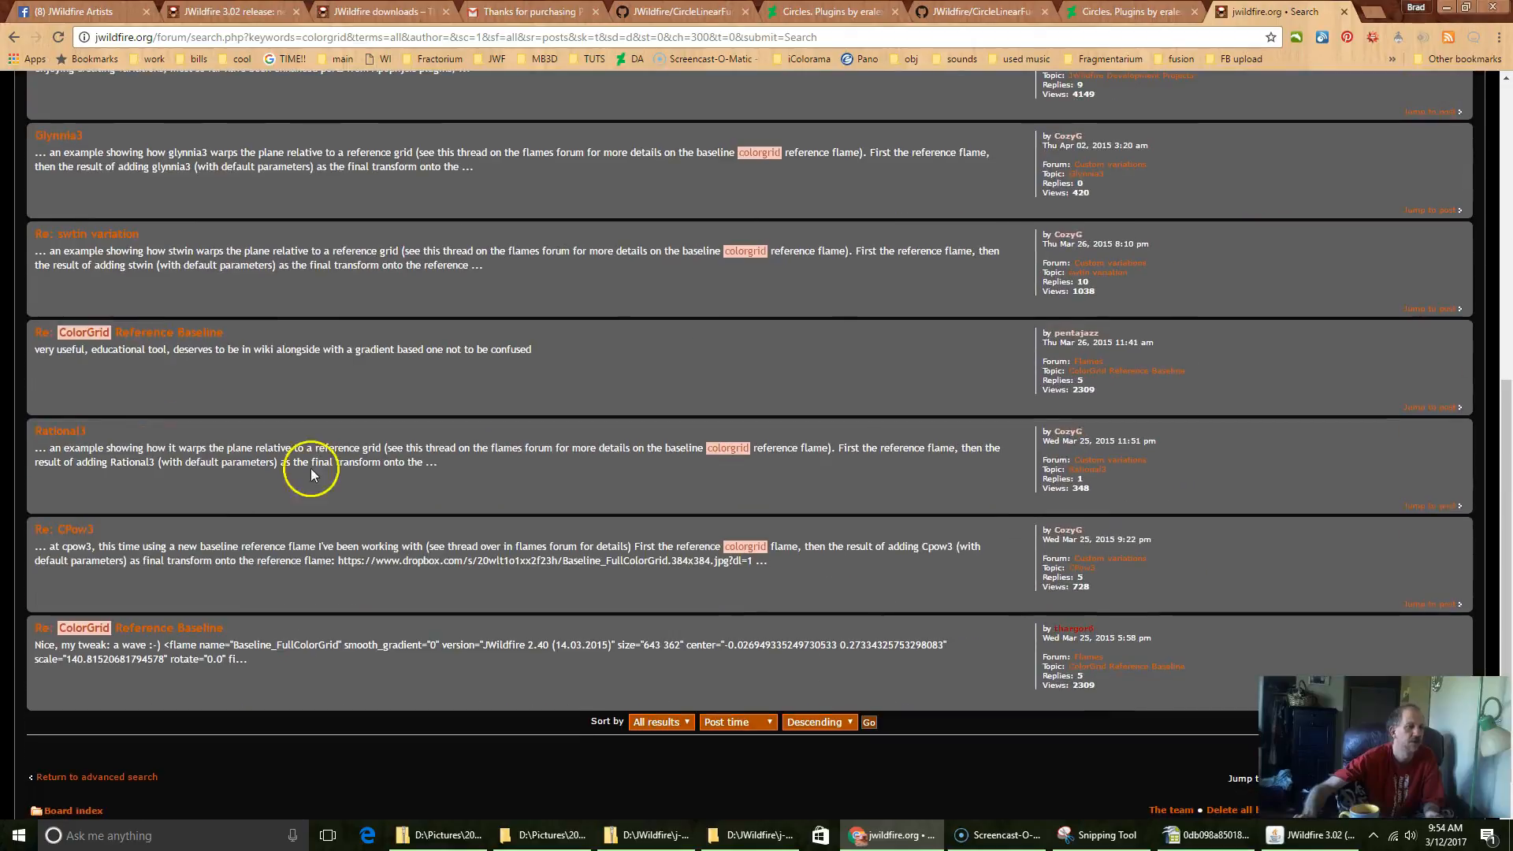
scroll(473, 543, up, 5)
scroll(197, 272, up, 1)
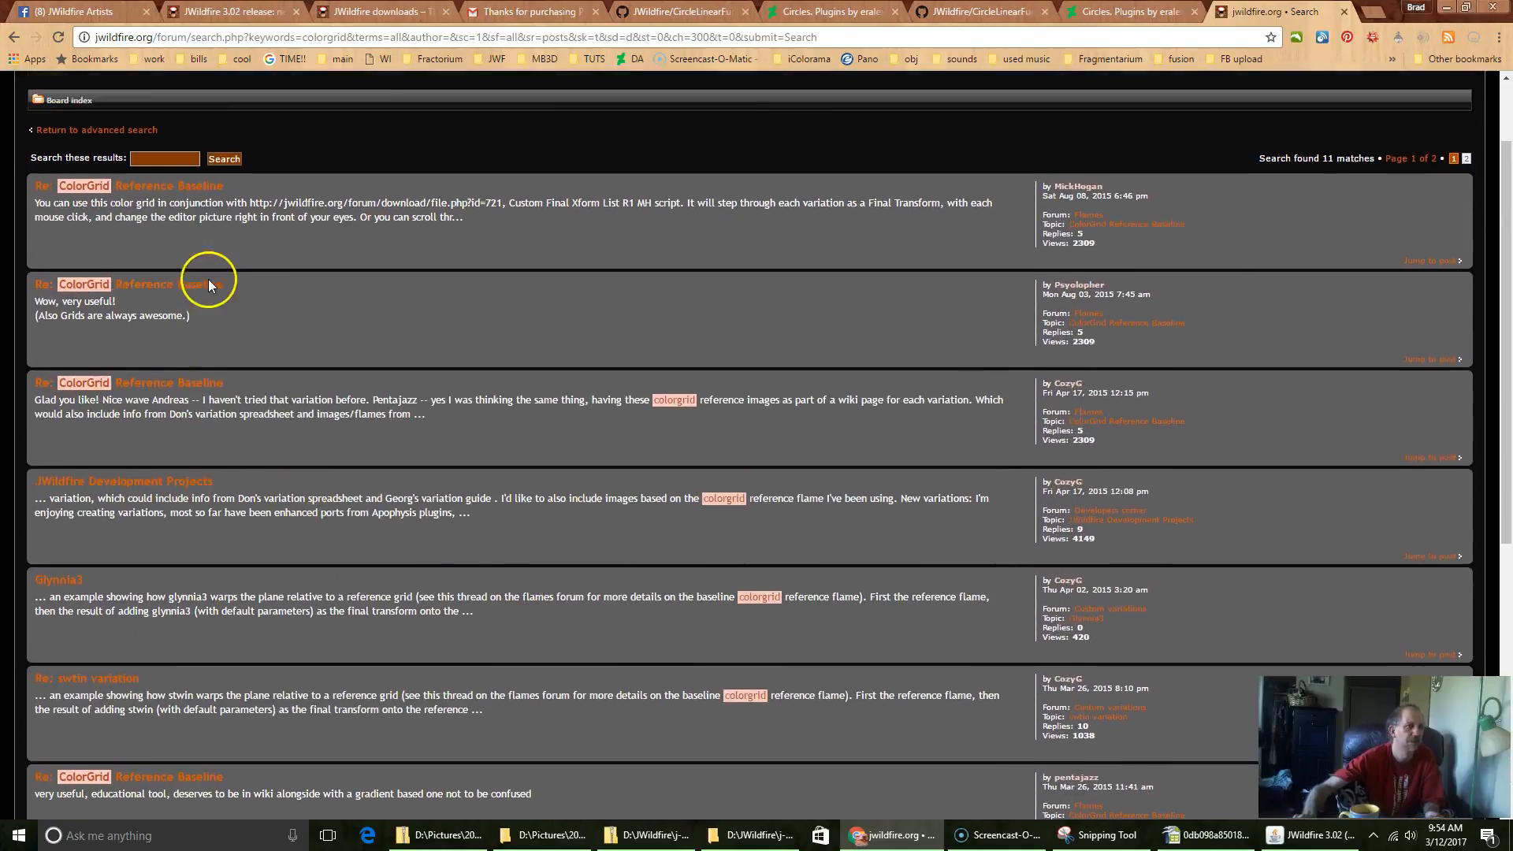
click(164, 213)
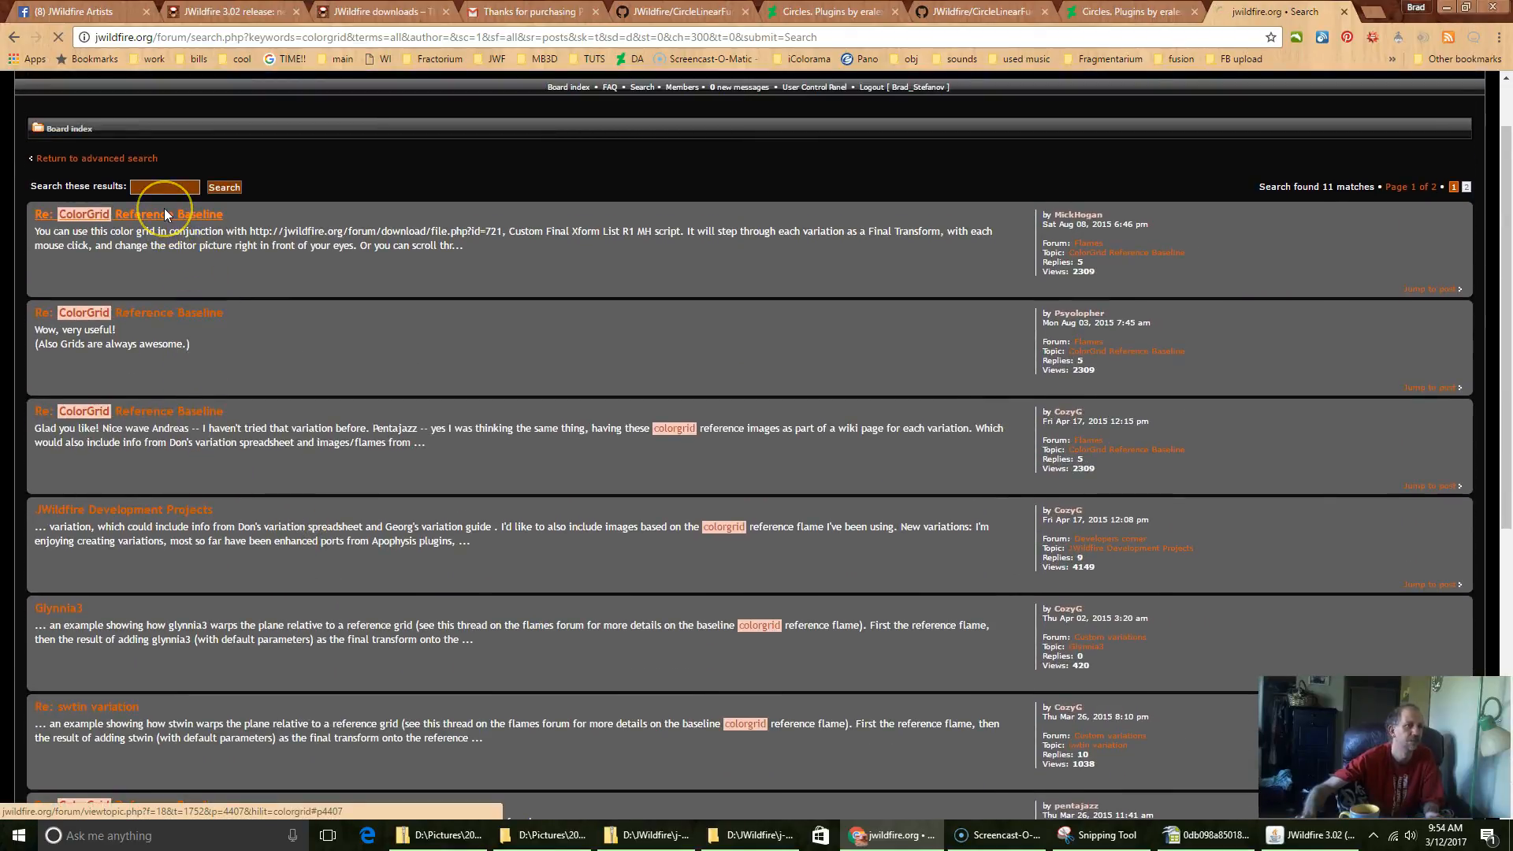
Step: Copy the entire Baseline_FullColorGrid flame code from the topic's first post
scroll(368, 471, up, 10)
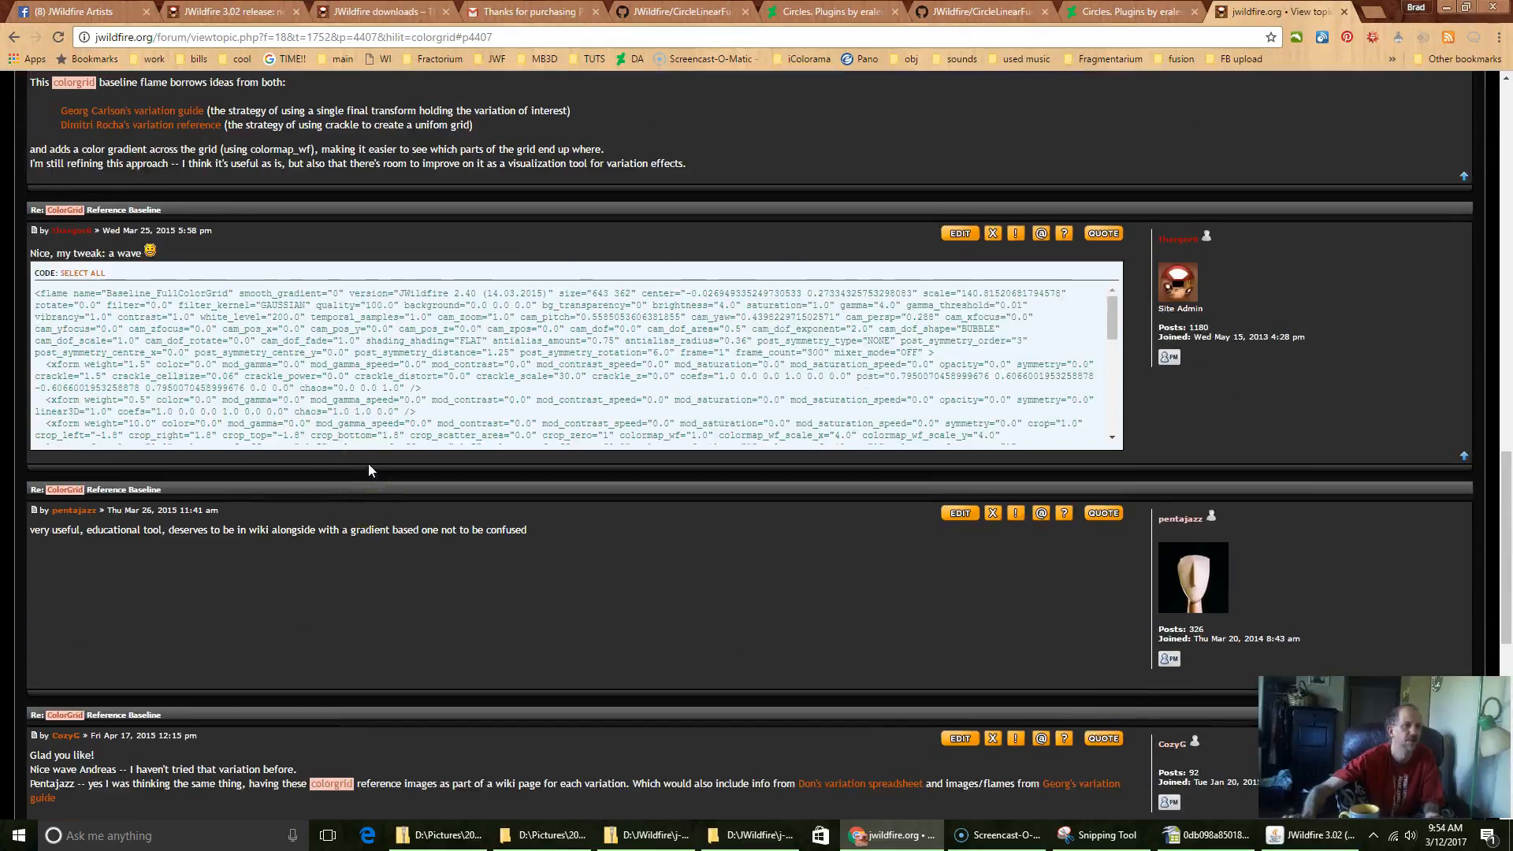
scroll(367, 470, up, 3)
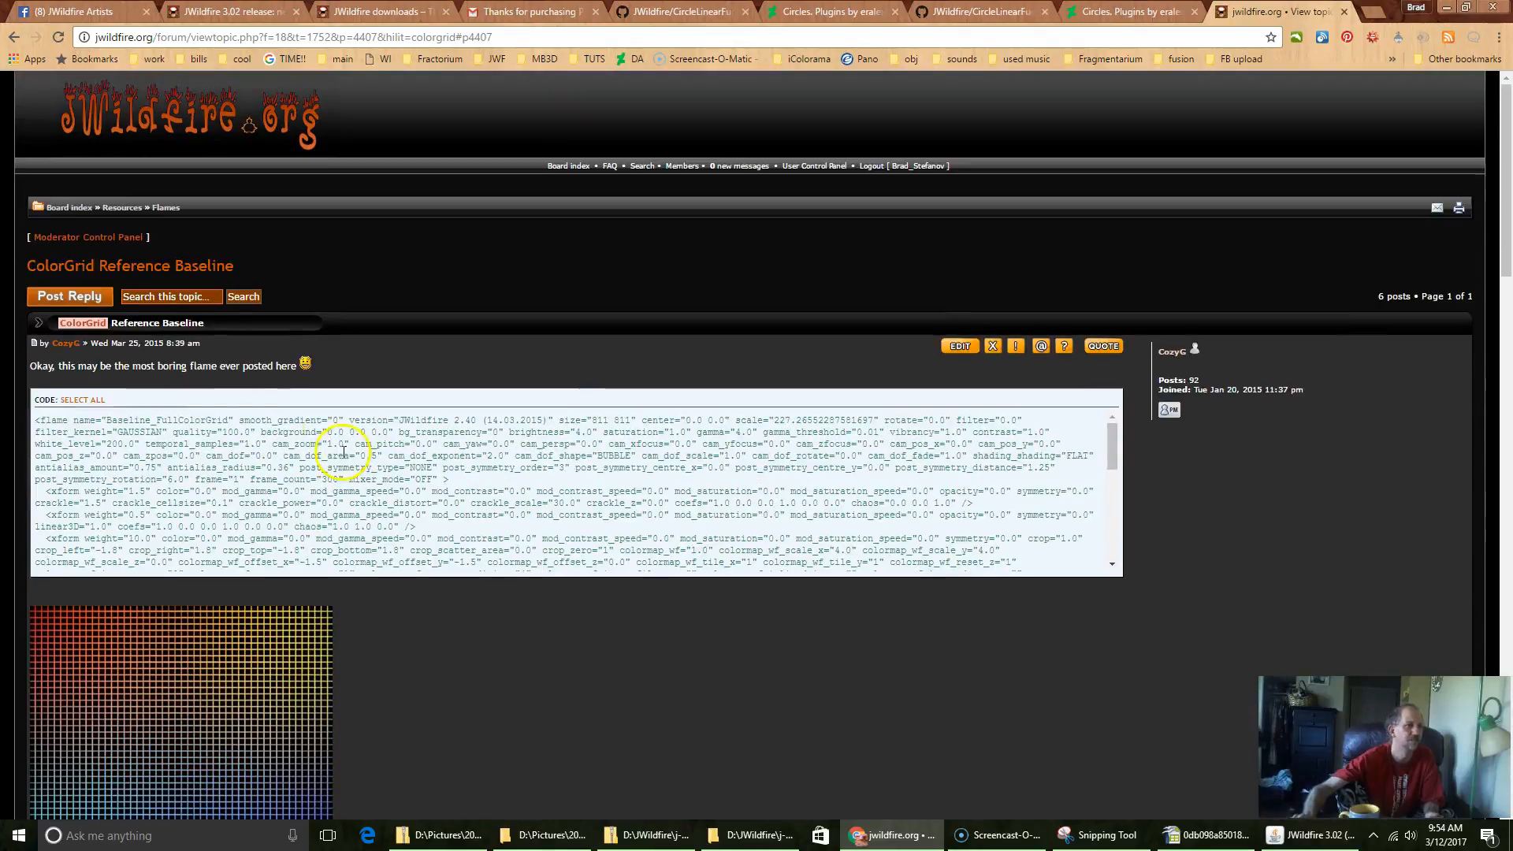
click(95, 406)
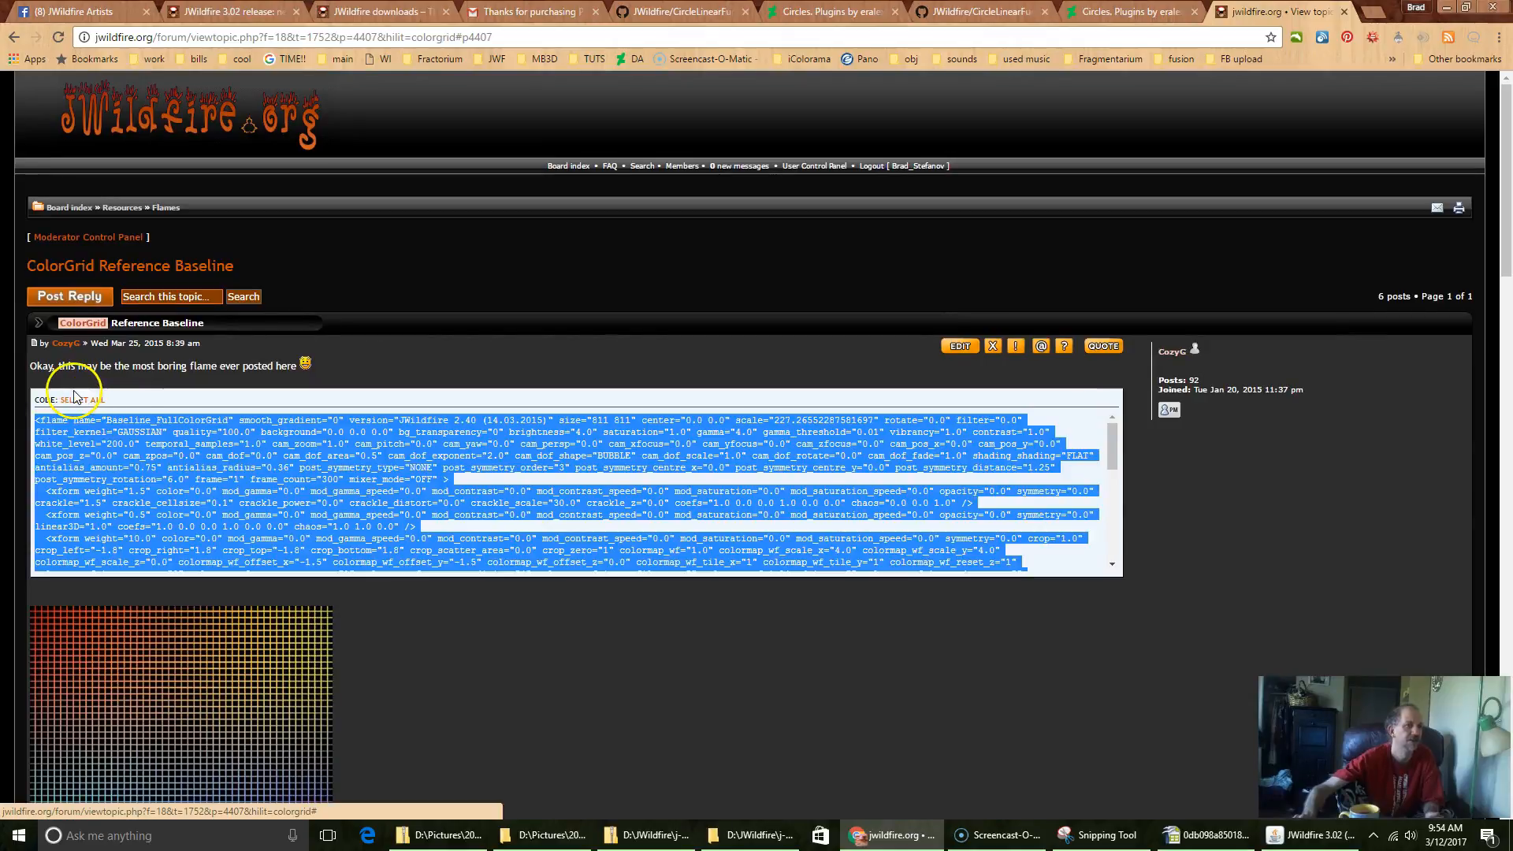
right_click(122, 443)
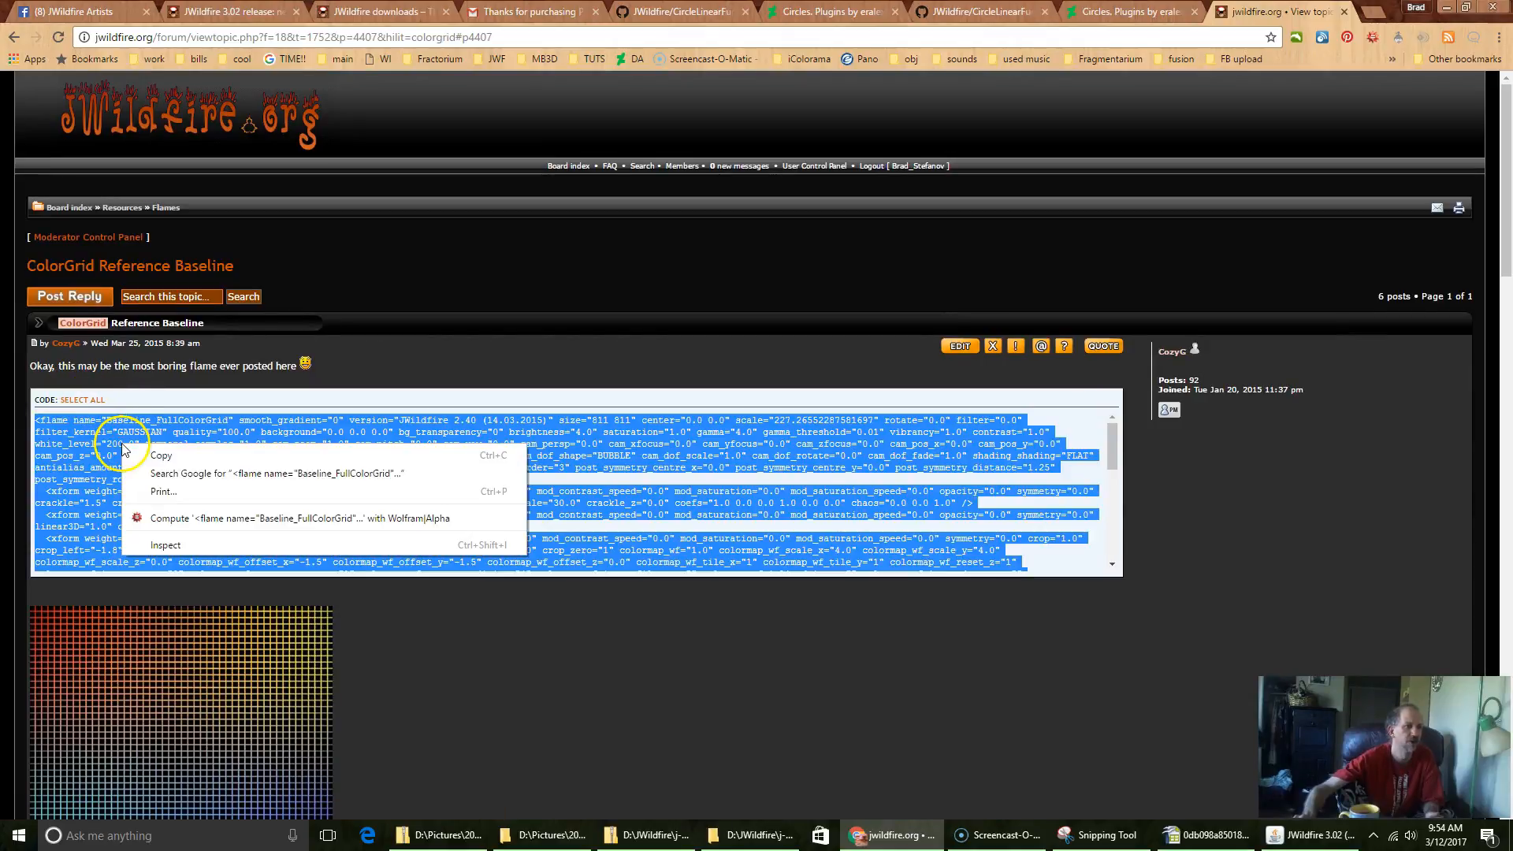
click(162, 456)
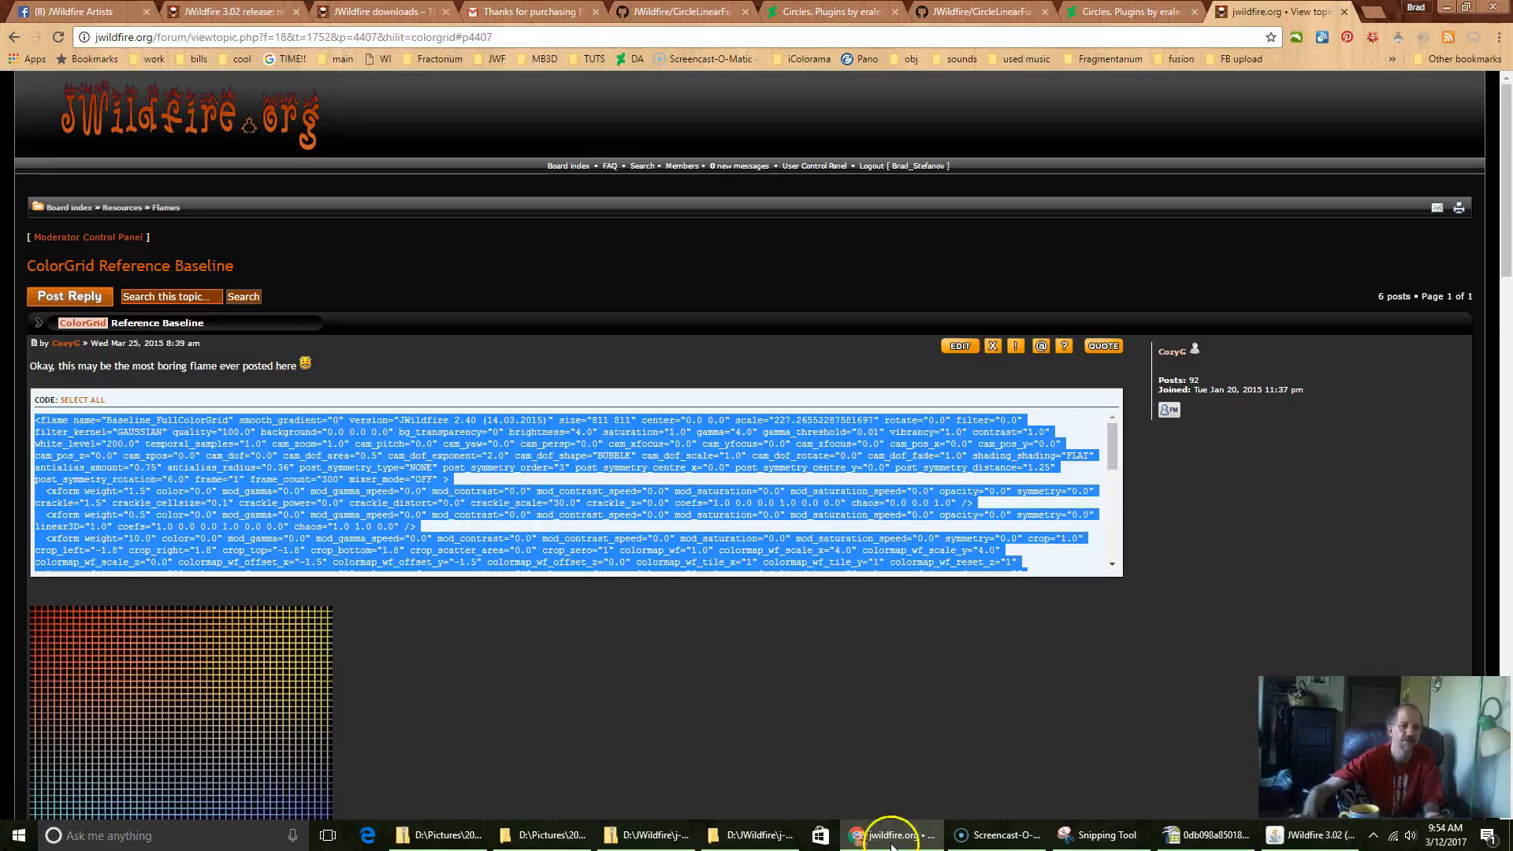
Step: Switch to JWildfire, load the copied flame from the clipboard and quicksave it
click(1305, 835)
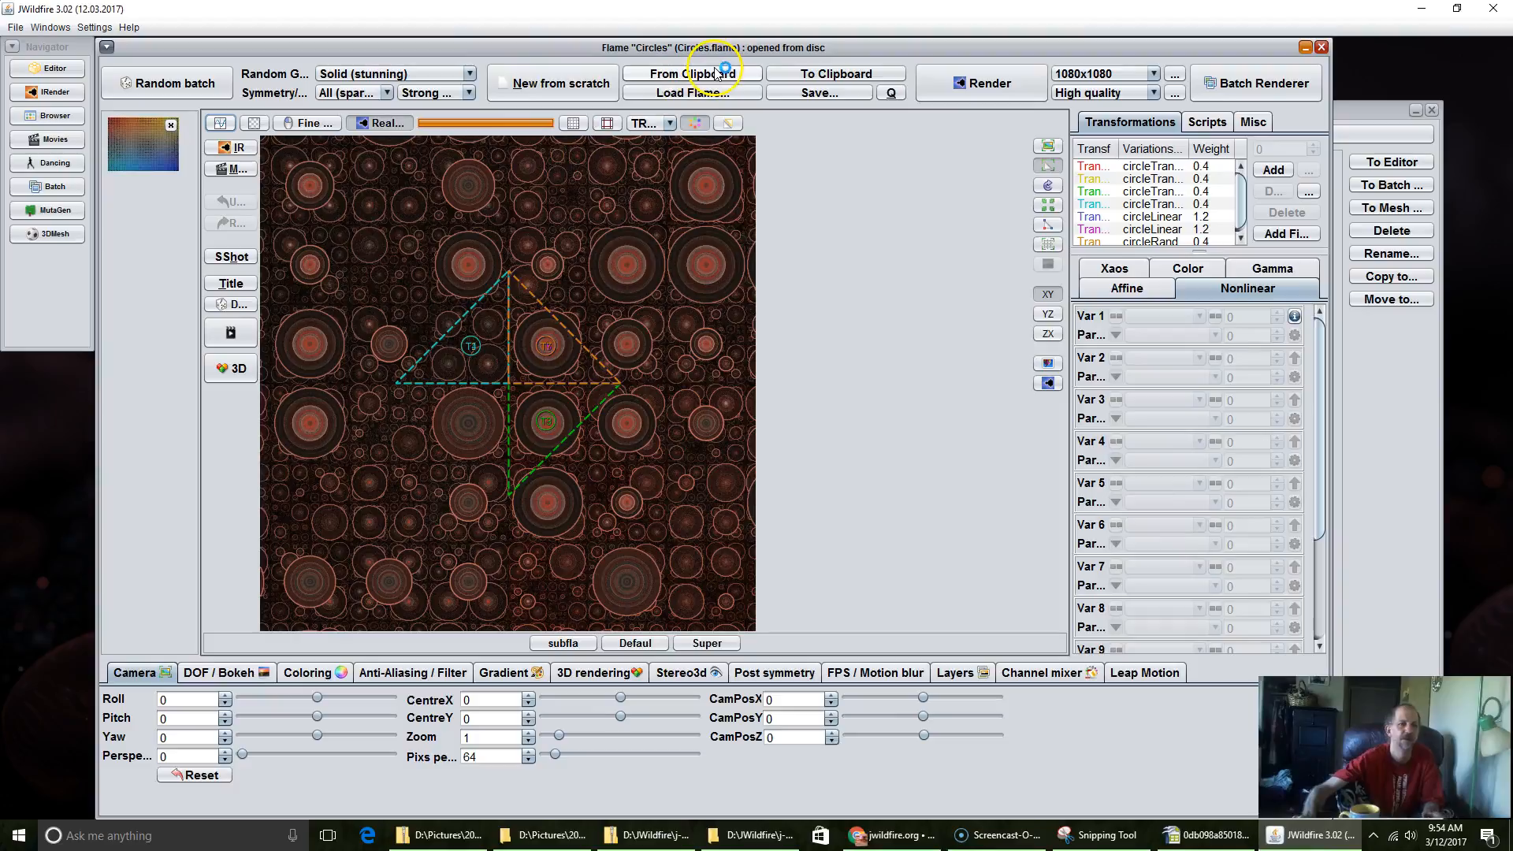
click(690, 77)
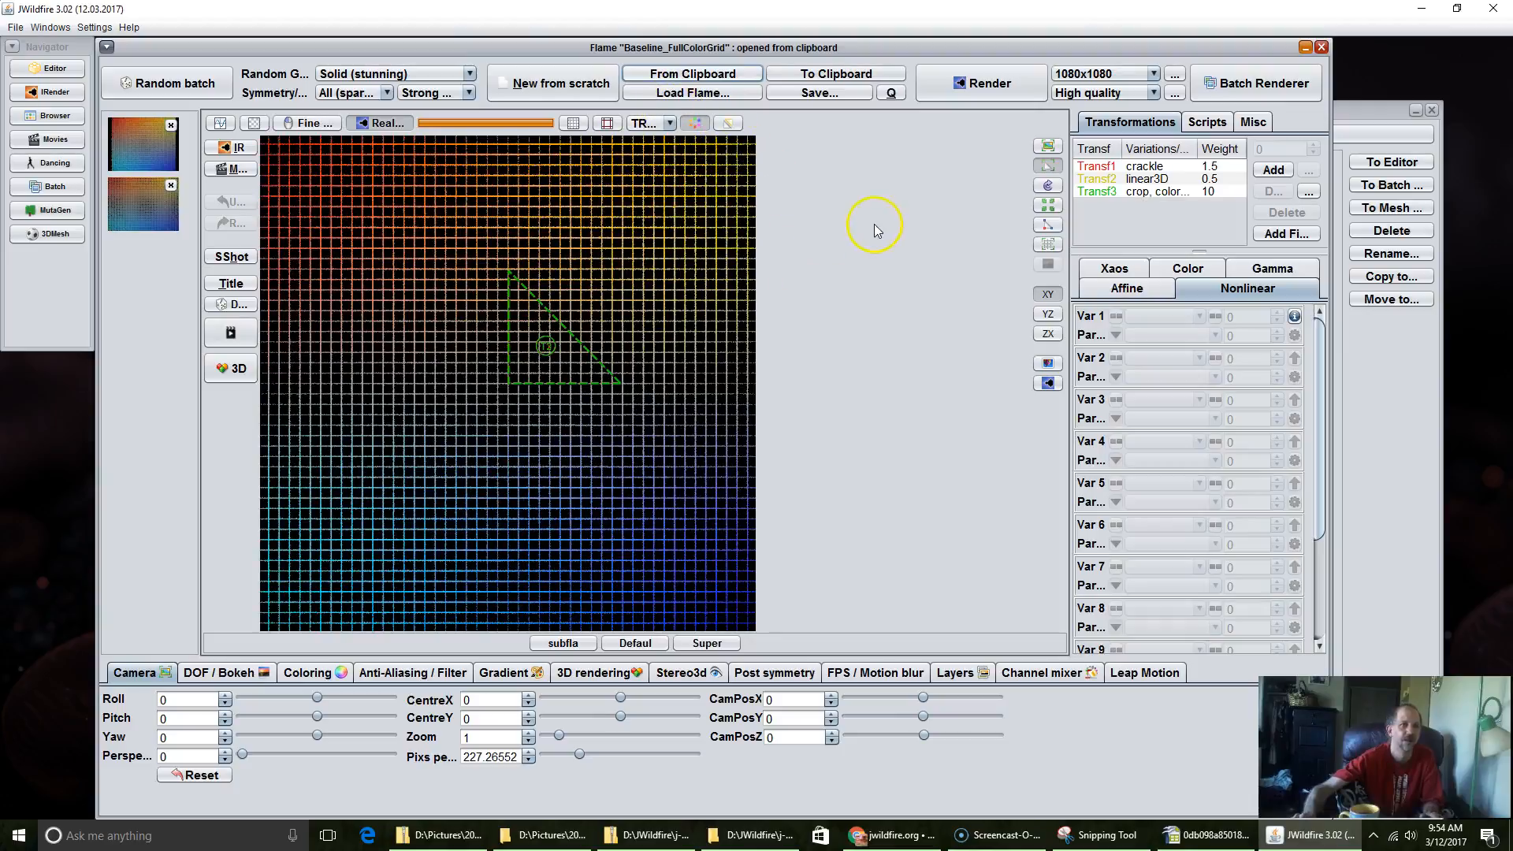
click(891, 93)
click(892, 93)
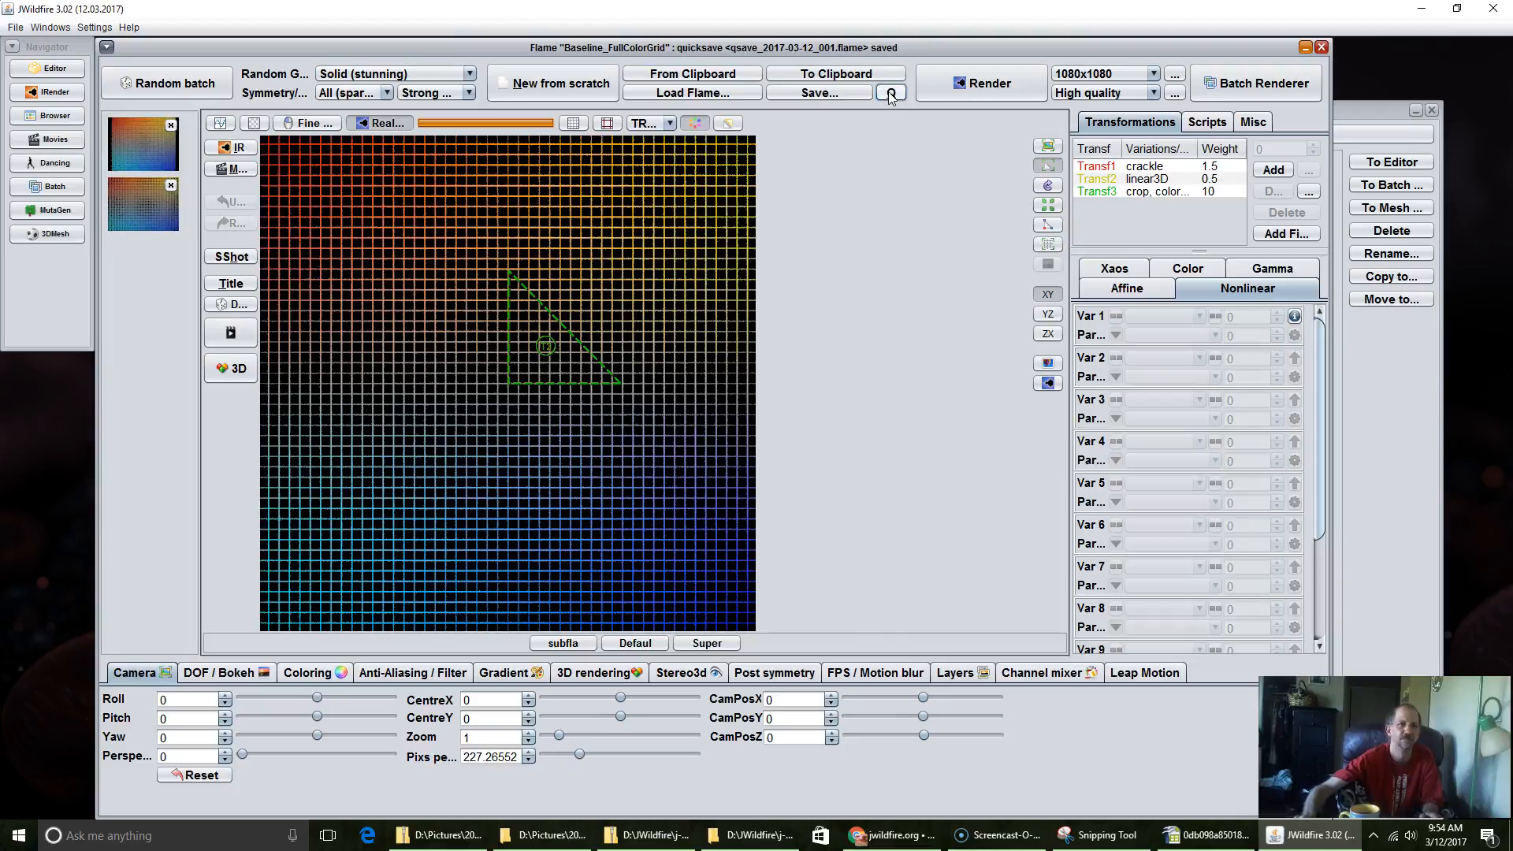
Step: Refresh the flame browser, select qsave_2017-03-12_001 in the 2017-03 folder, and return to the flame editor
click(44, 117)
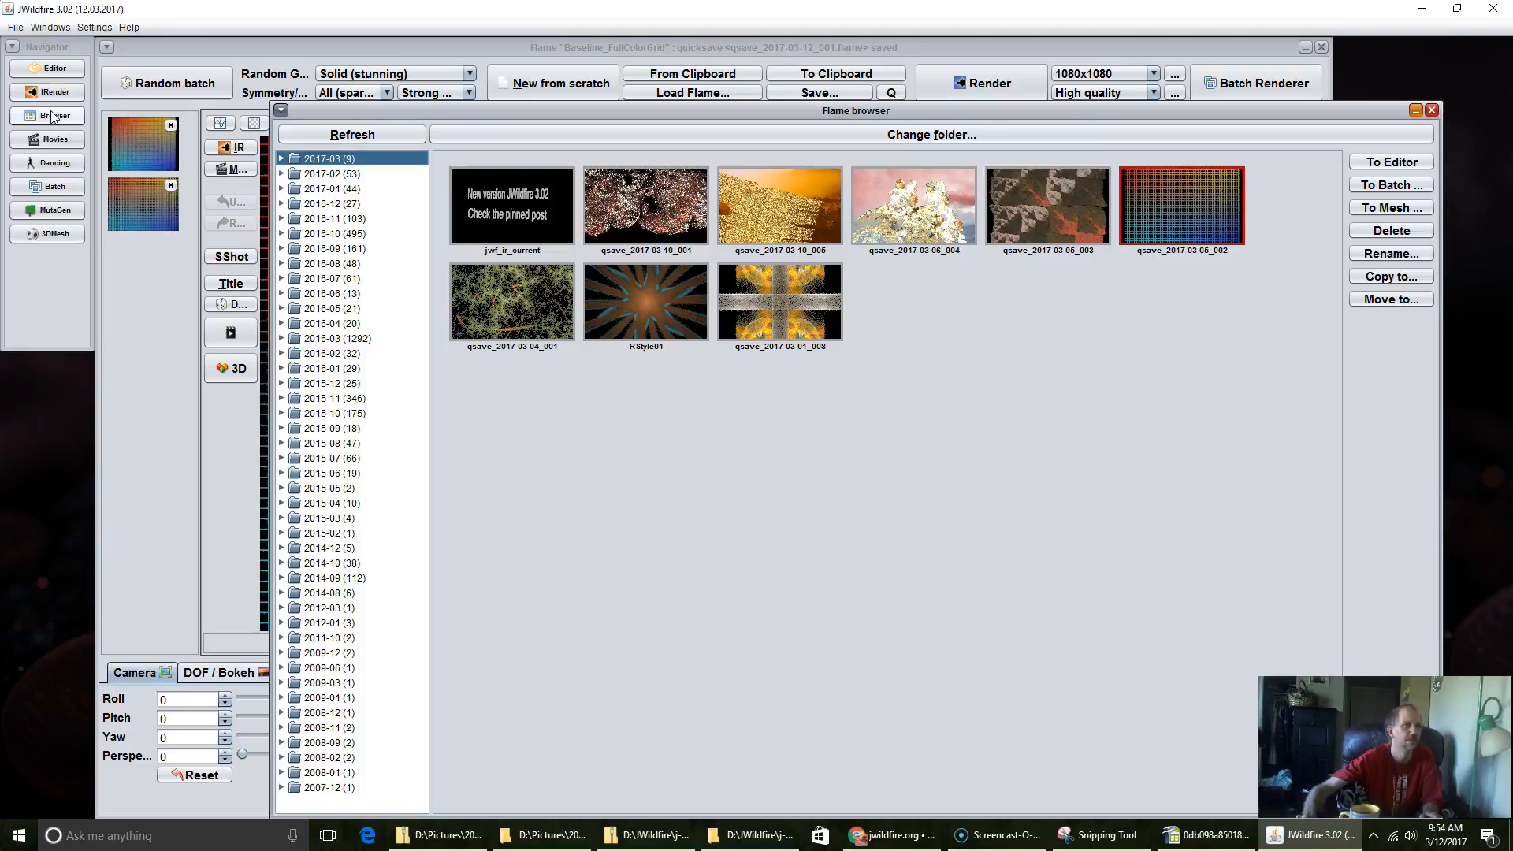
click(356, 135)
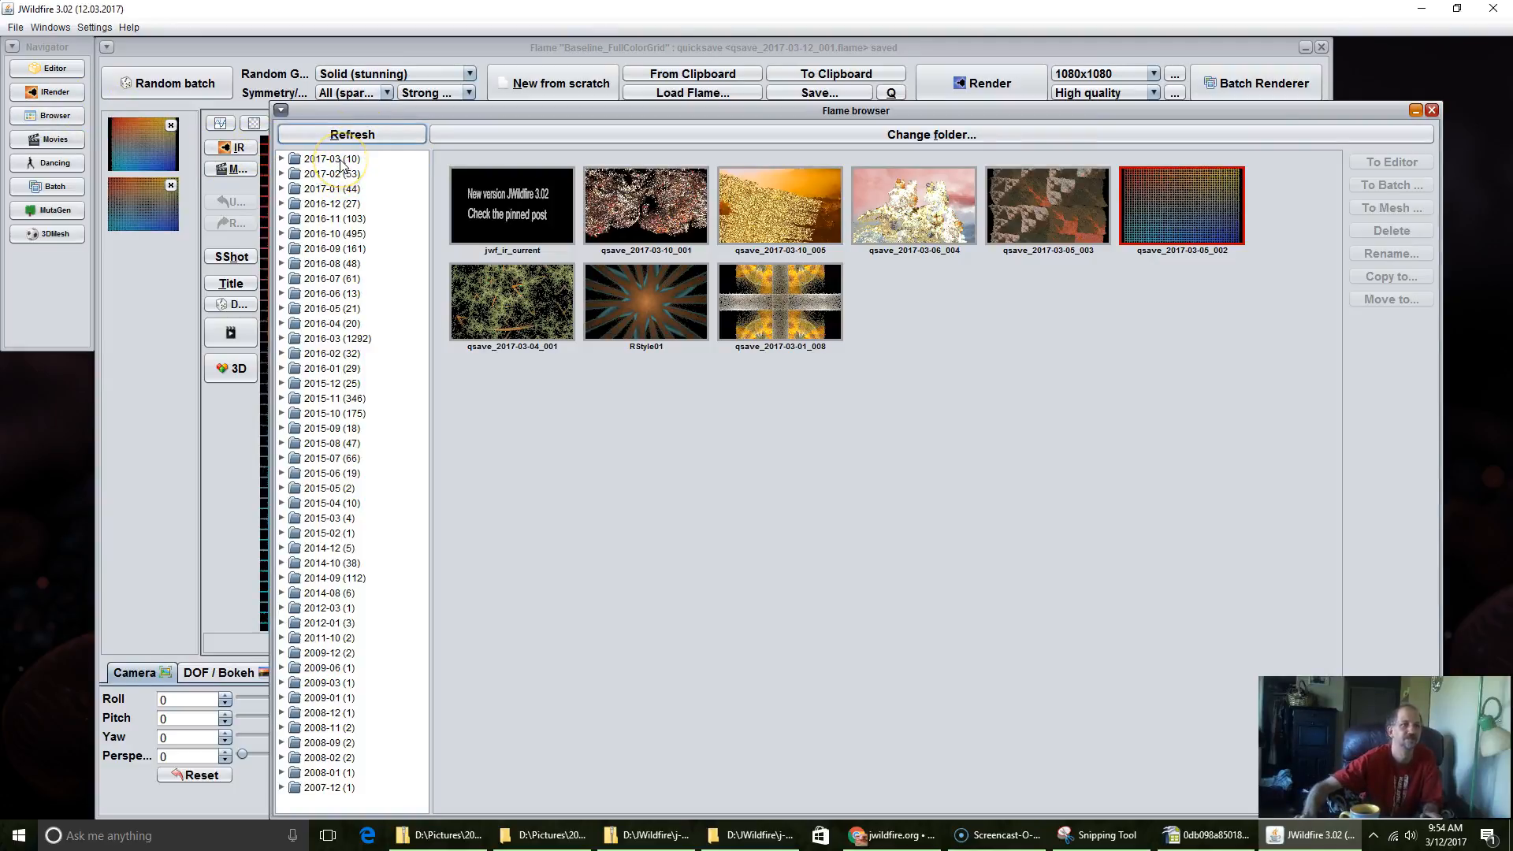
click(340, 160)
click(519, 224)
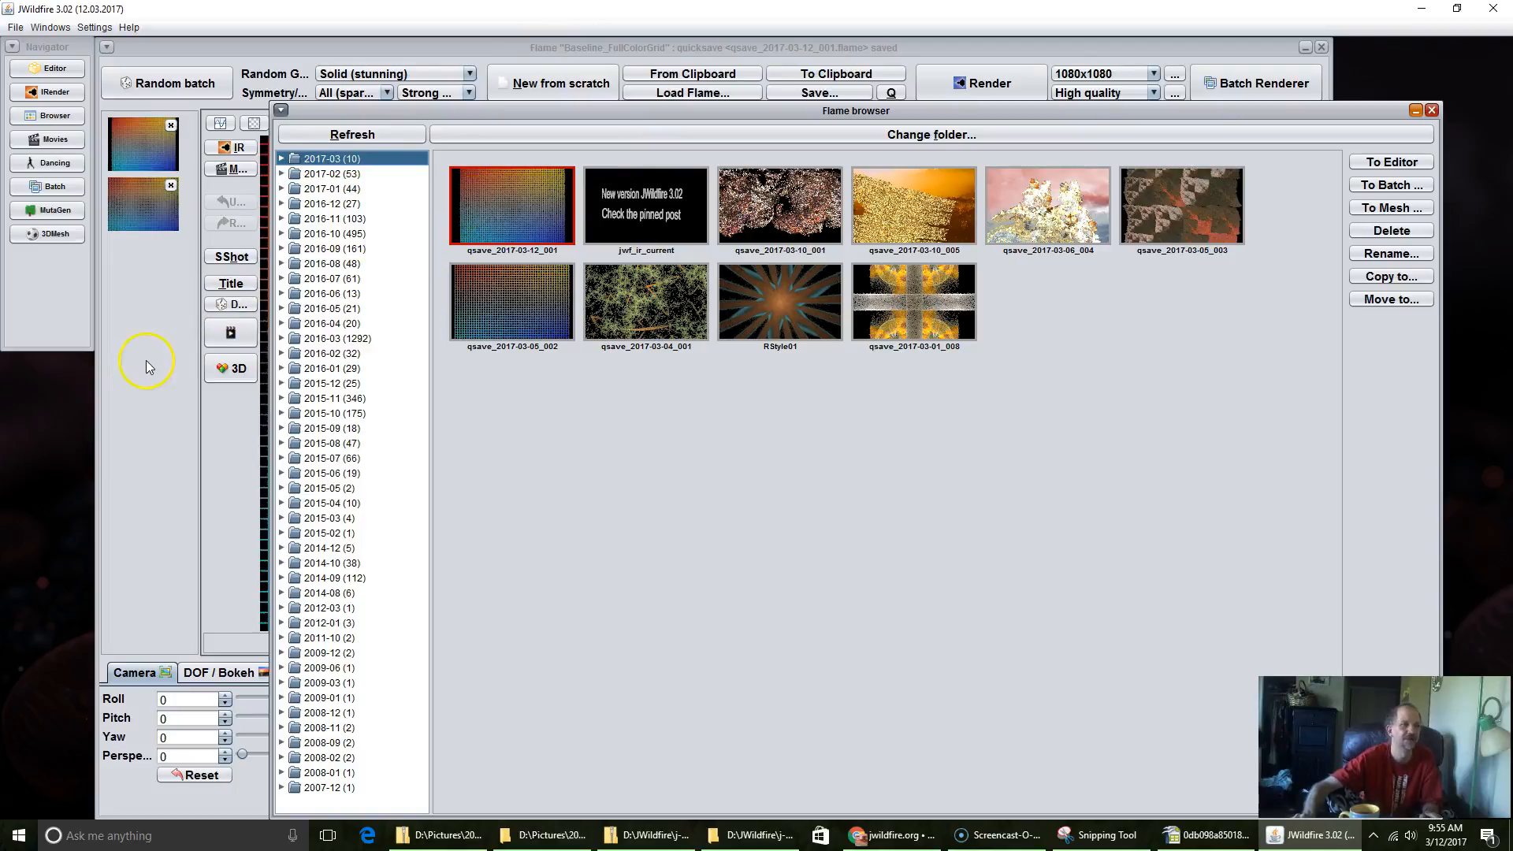
click(126, 323)
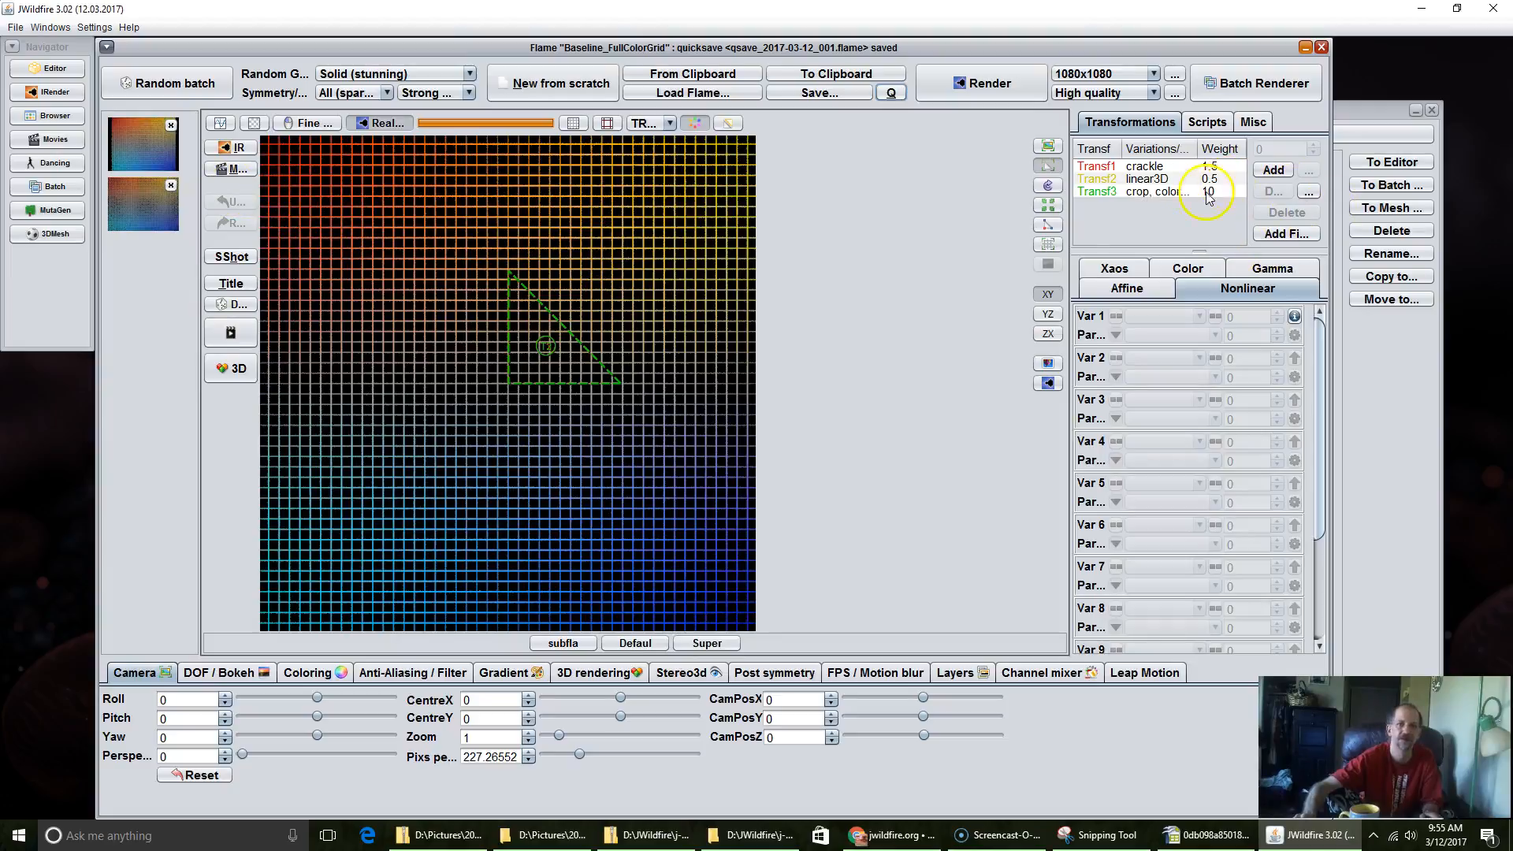
Step: Add a final transformation to the color grid flame and set its first variation to circleLinear
click(1288, 234)
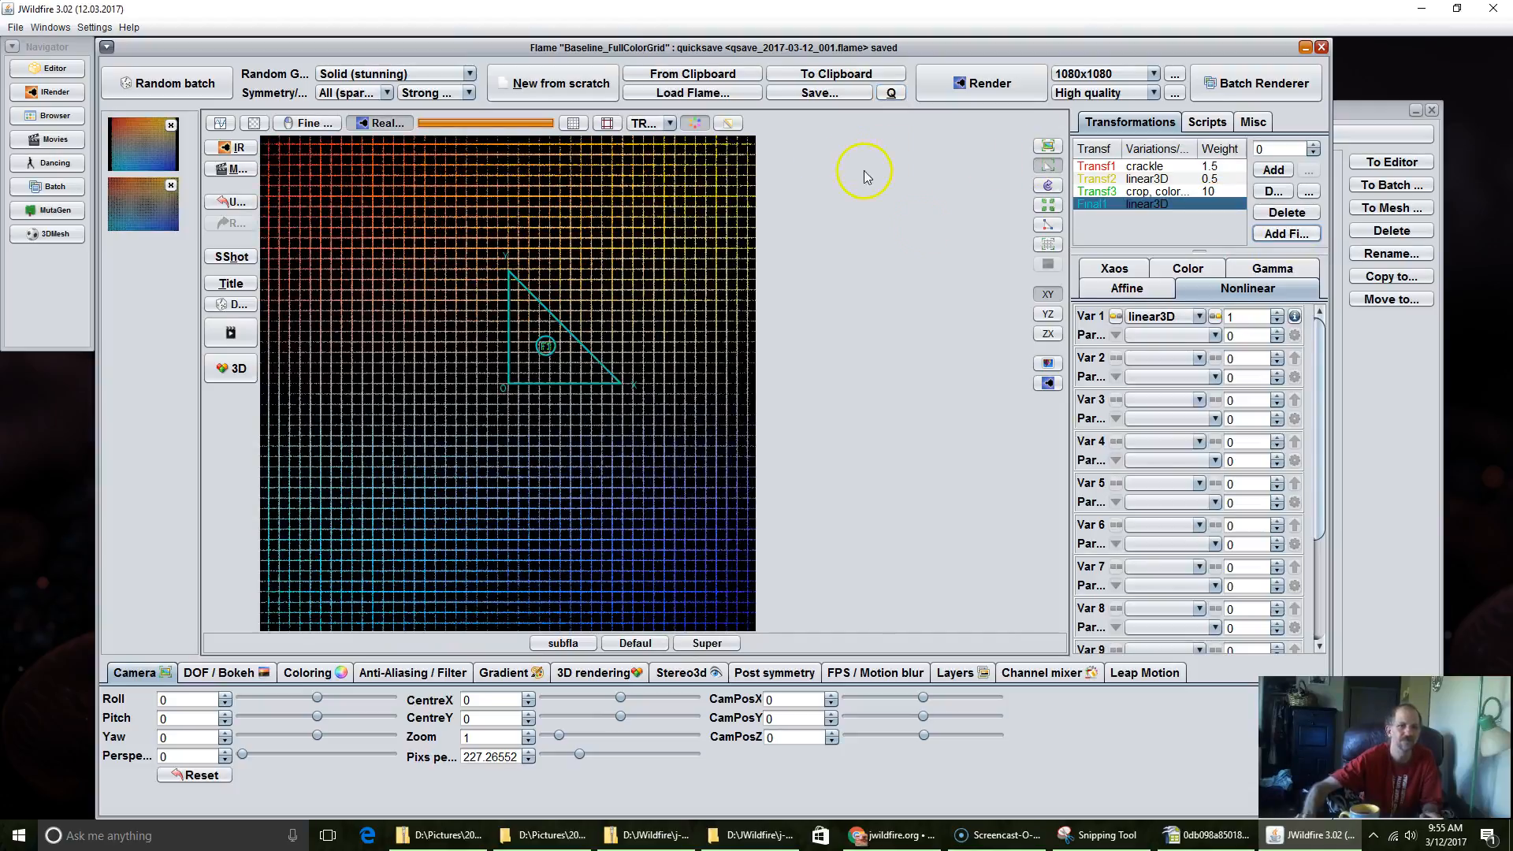
click(1154, 317)
scroll(1179, 443, up, 10)
scroll(1179, 443, up, 4)
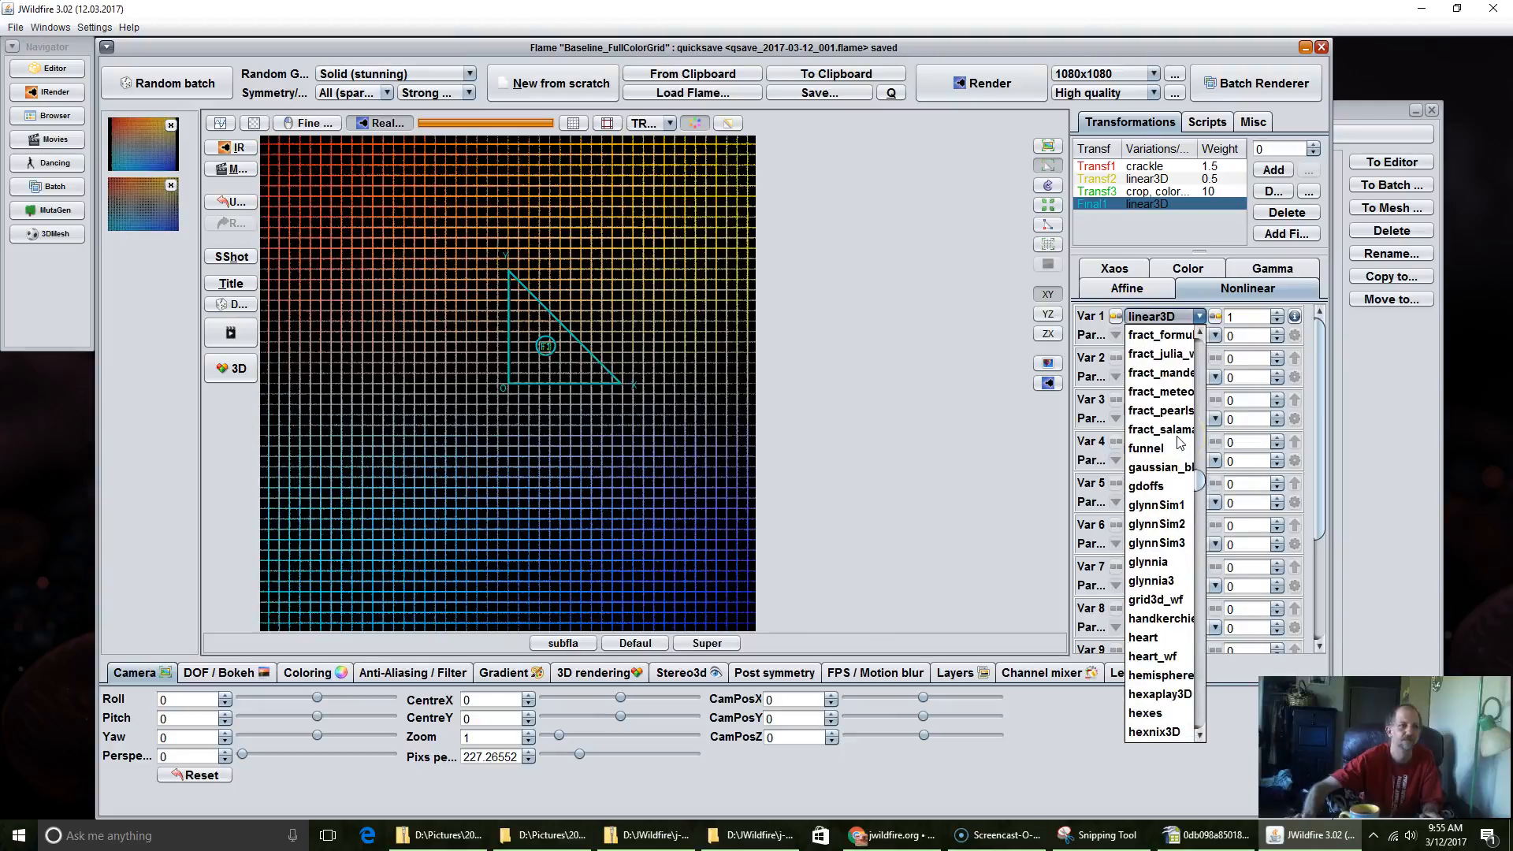
scroll(1180, 443, up, 20)
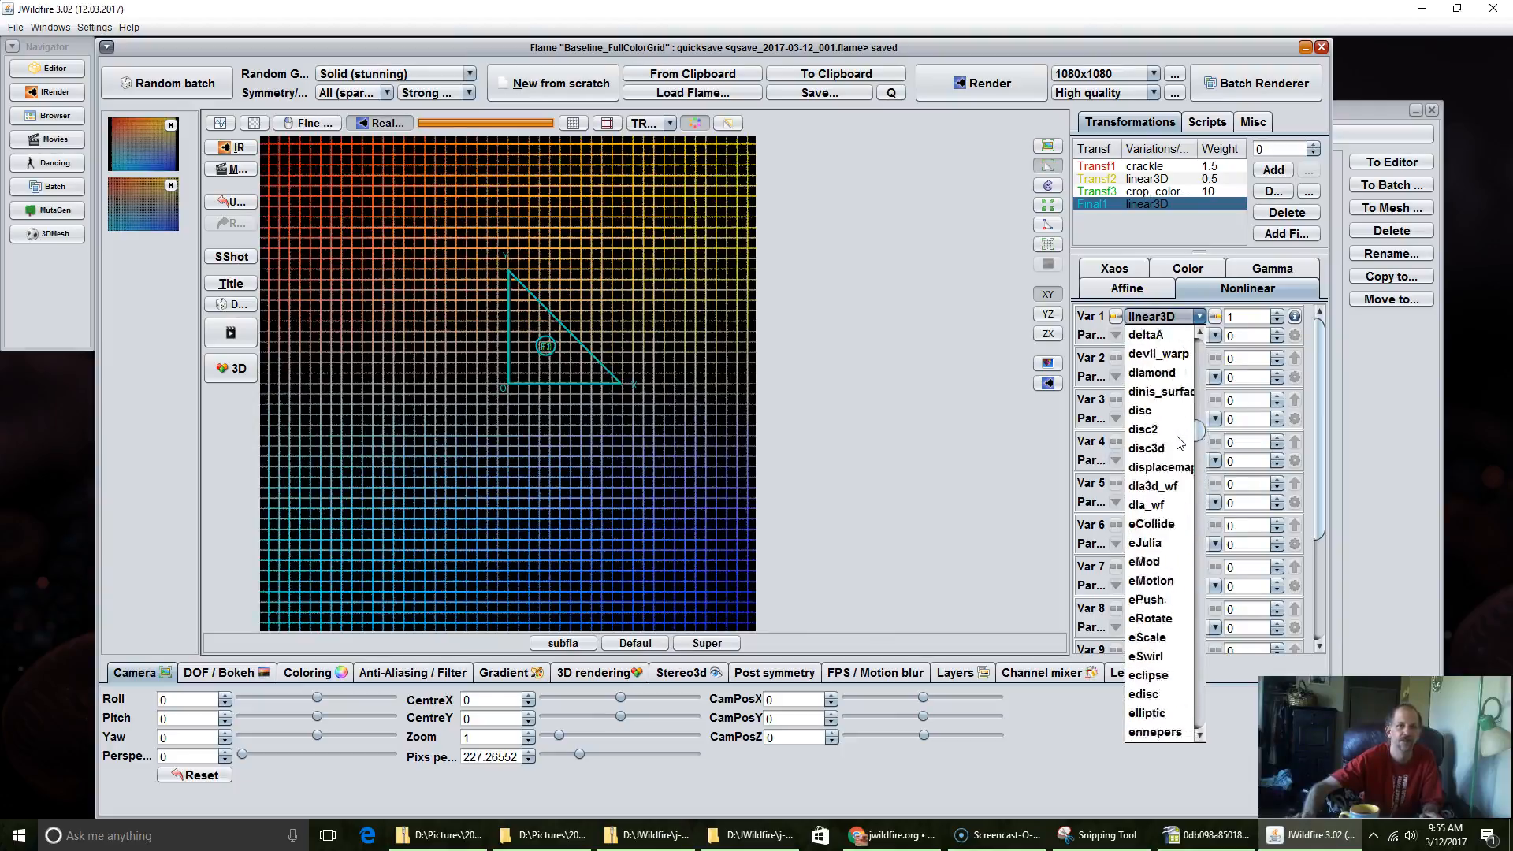
scroll(1179, 443, up, 12)
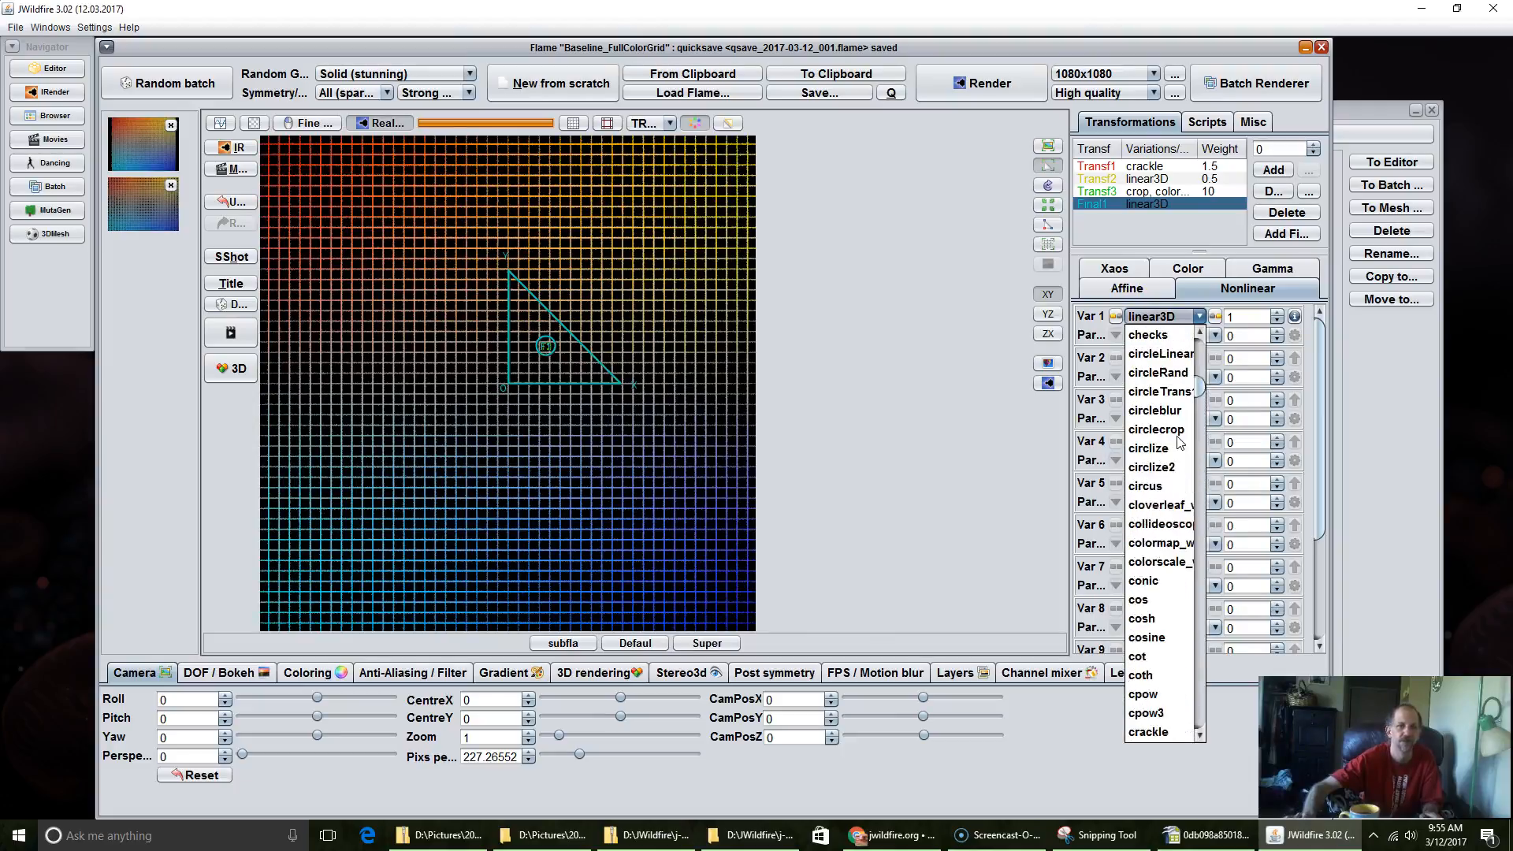
click(1162, 414)
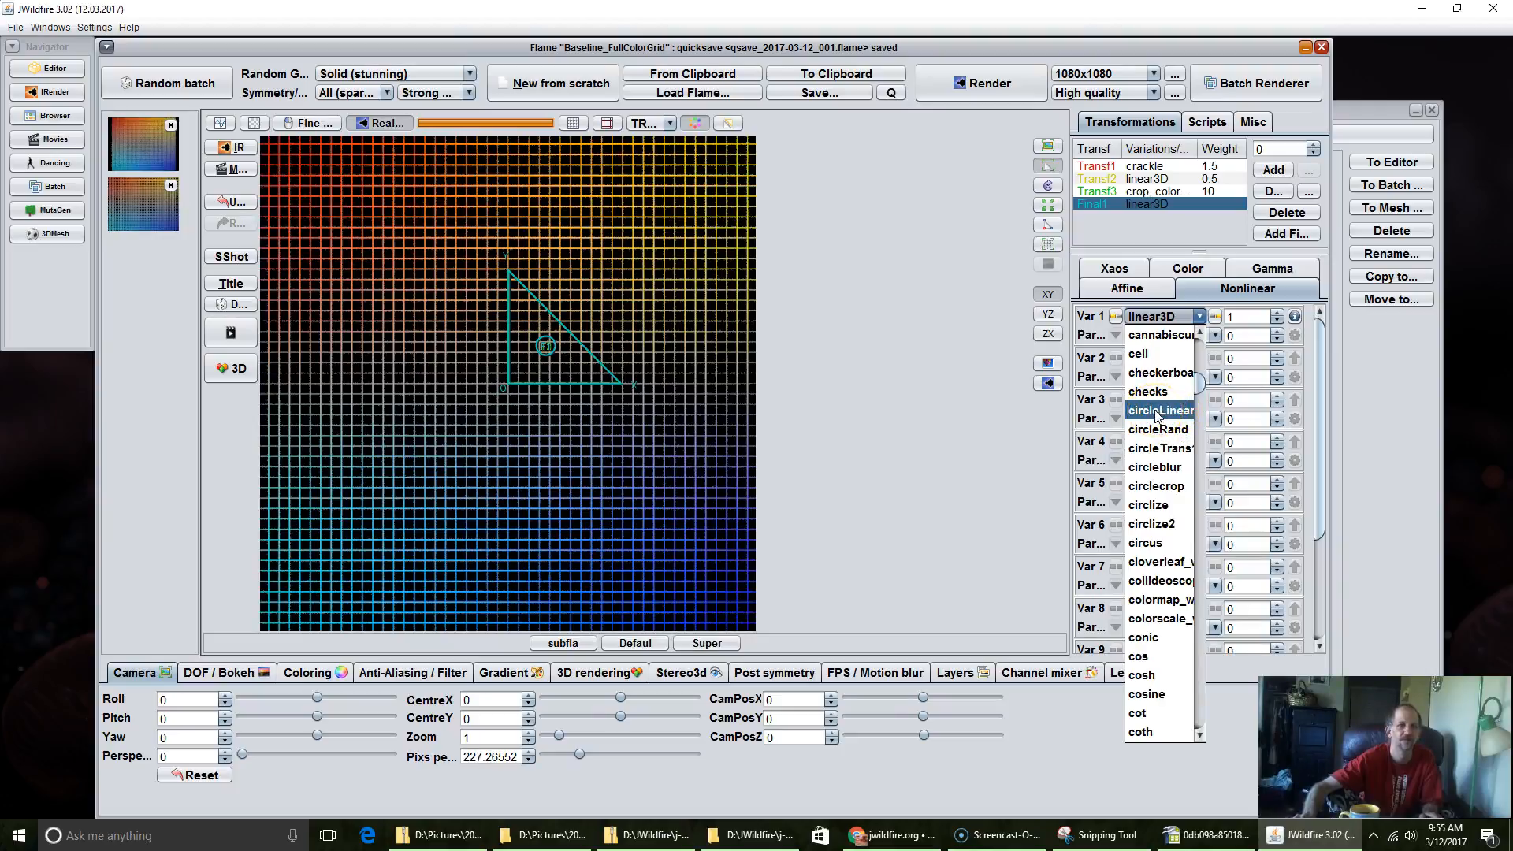
click(1159, 411)
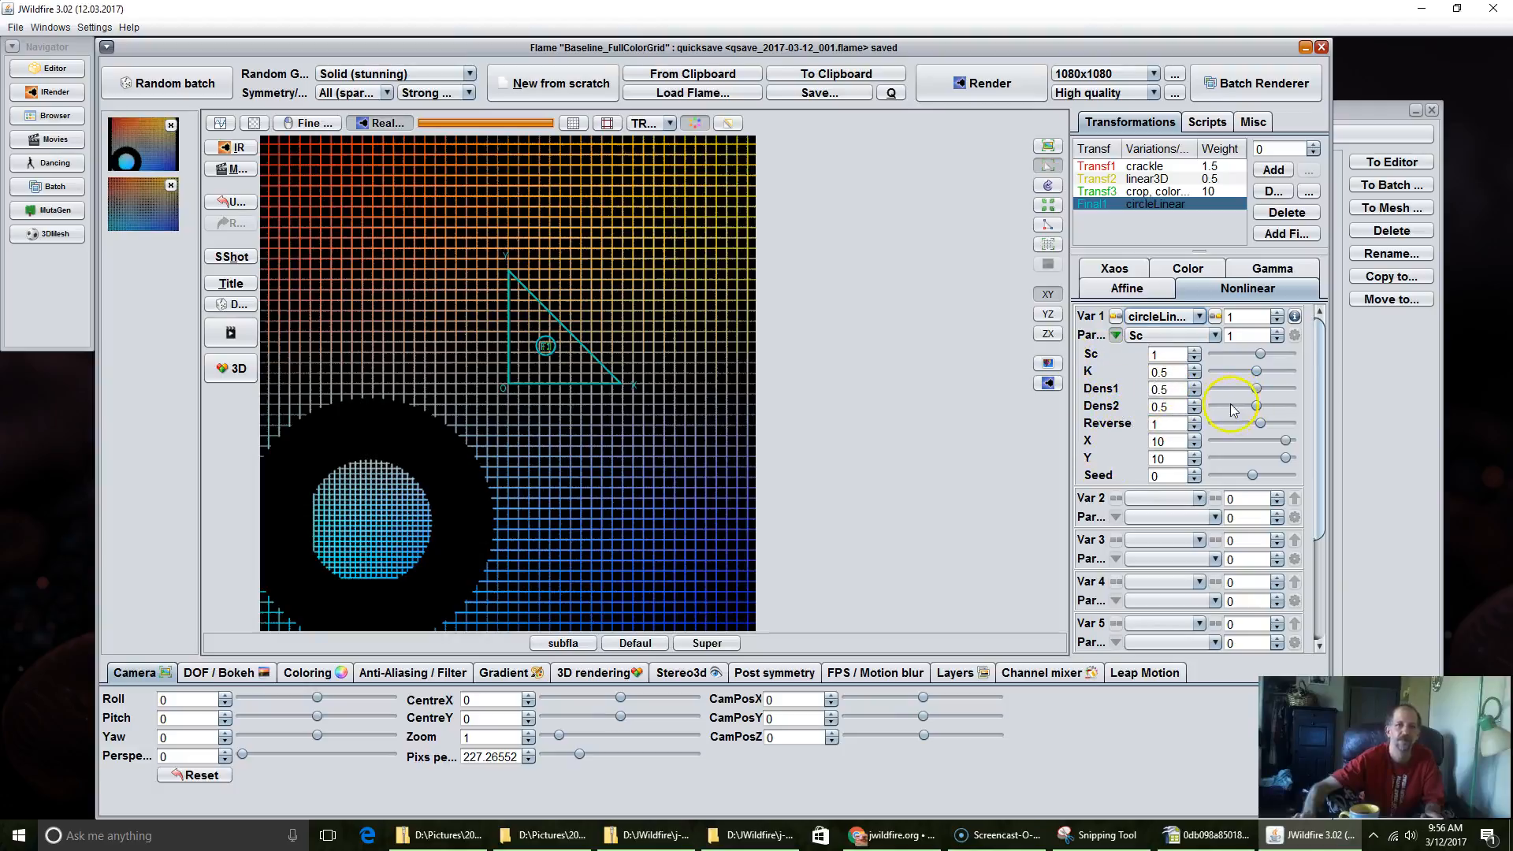
Step: Set the circleLinear variation's Sc parameter to 0.268 and its K parameter to 0.692
click(1170, 358)
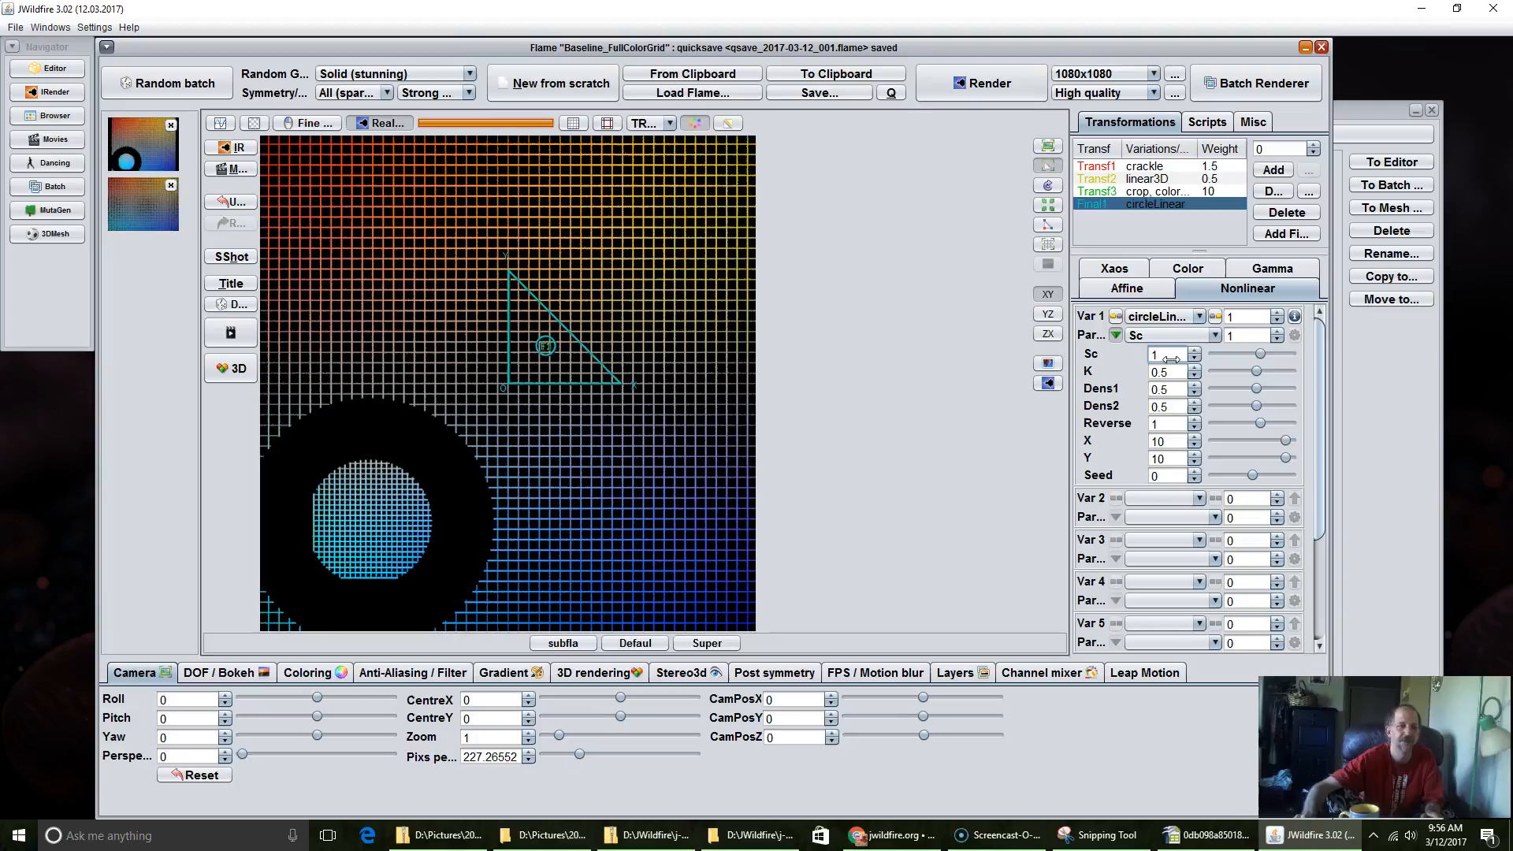
drag(1170, 359, 983, 349)
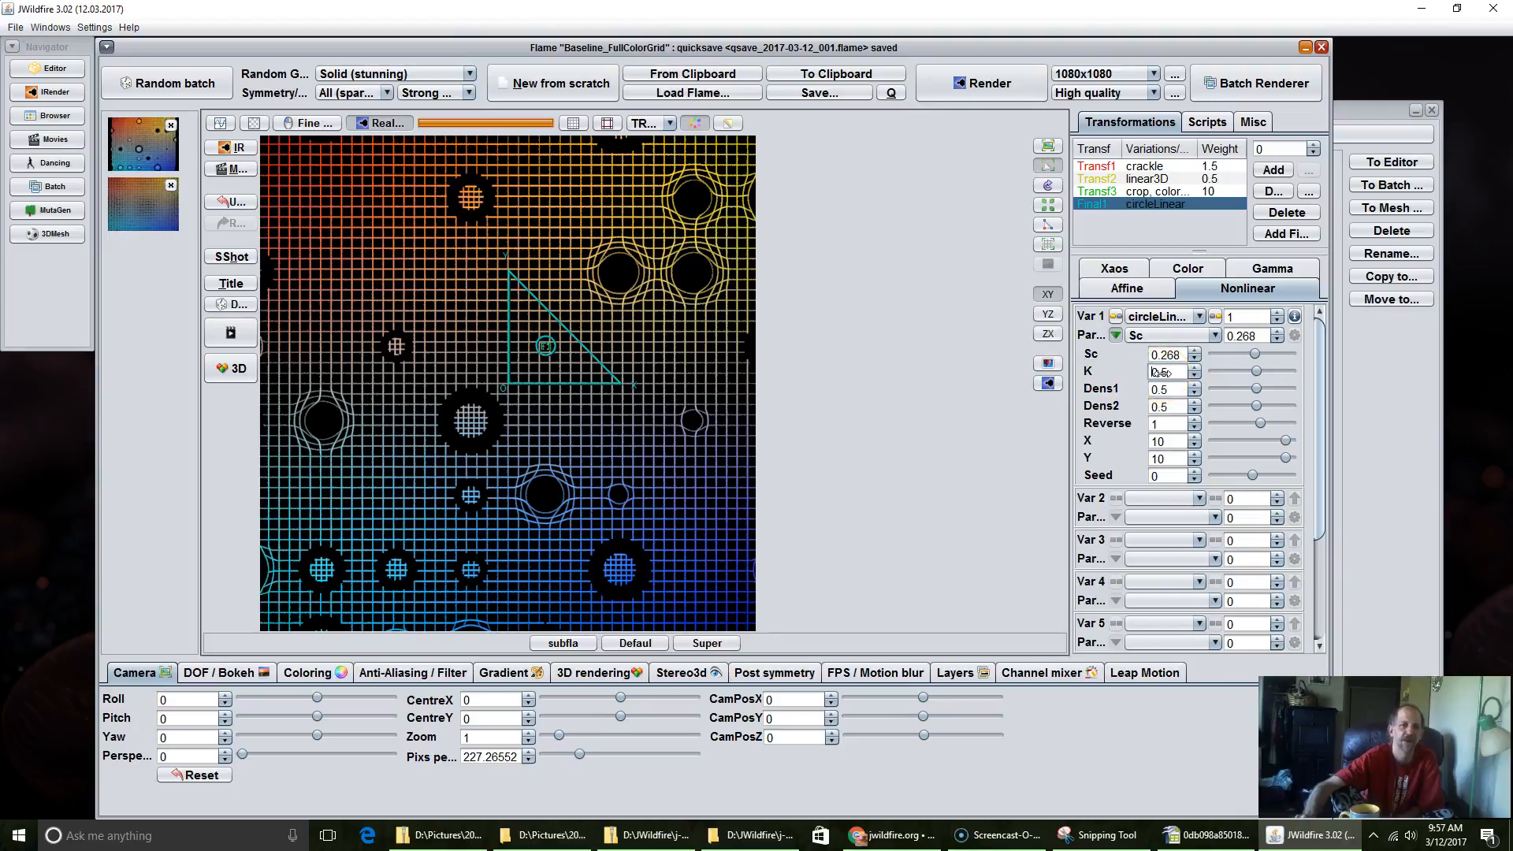
drag(1171, 375, 1201, 398)
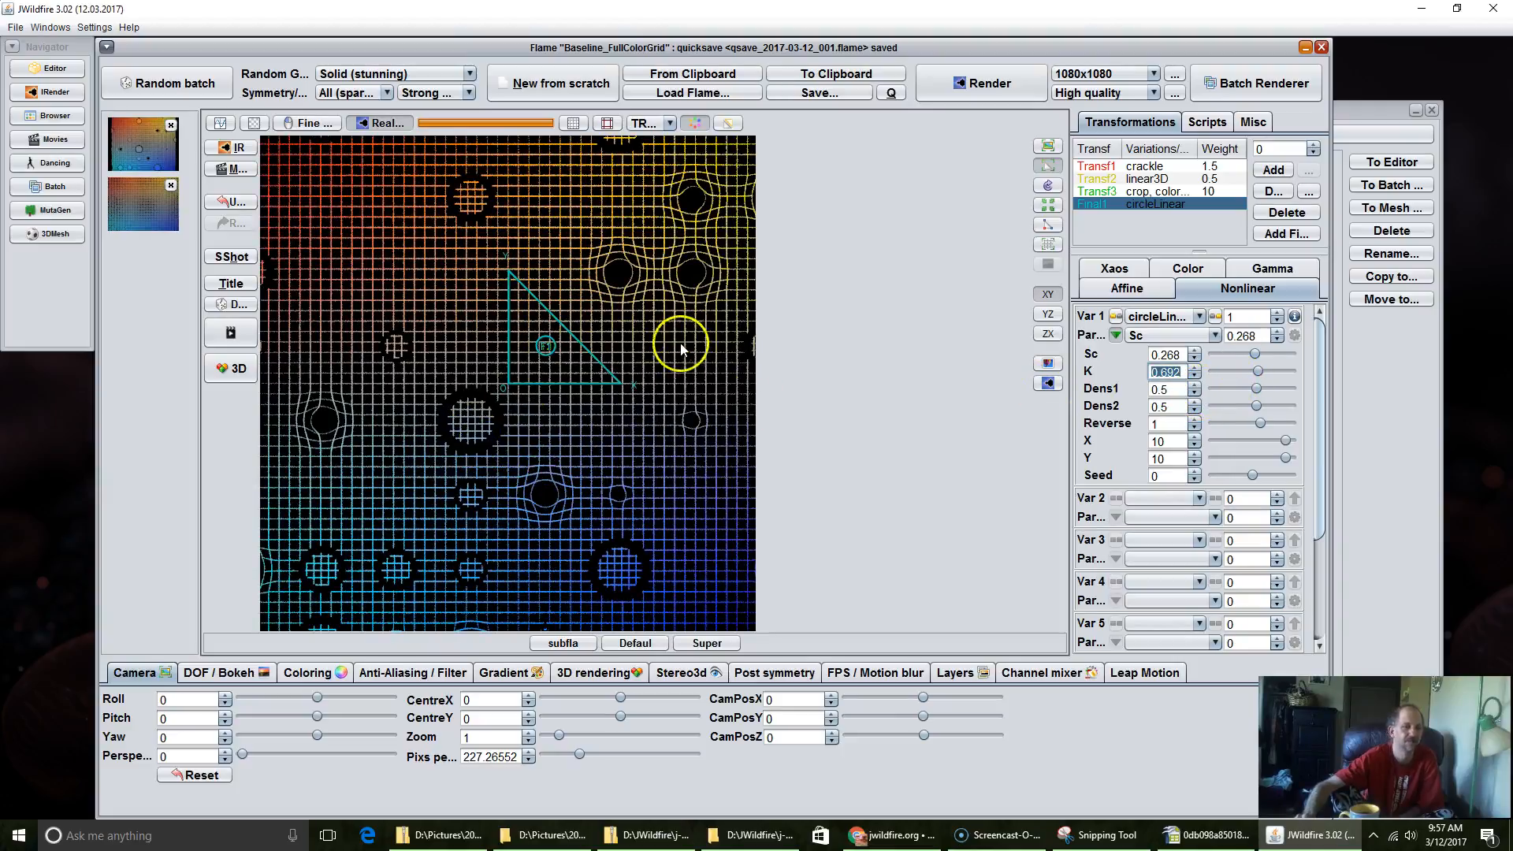
Step: Set the camera's pixels per unit to about 476.07 and reduce circleLinear's K to 0.28
drag(472, 756, 964, 690)
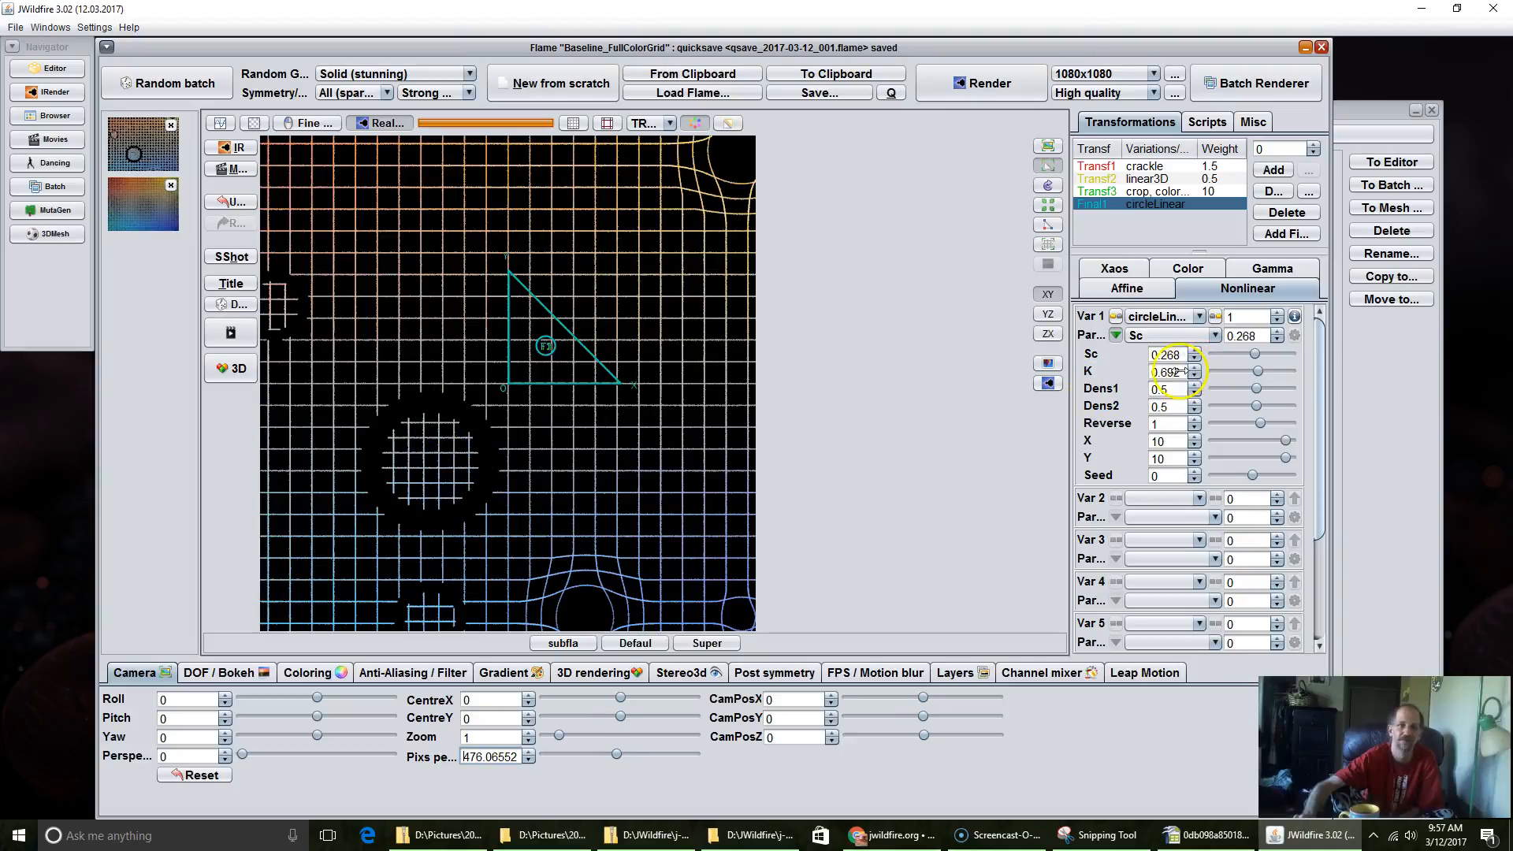
drag(1175, 373, 1107, 425)
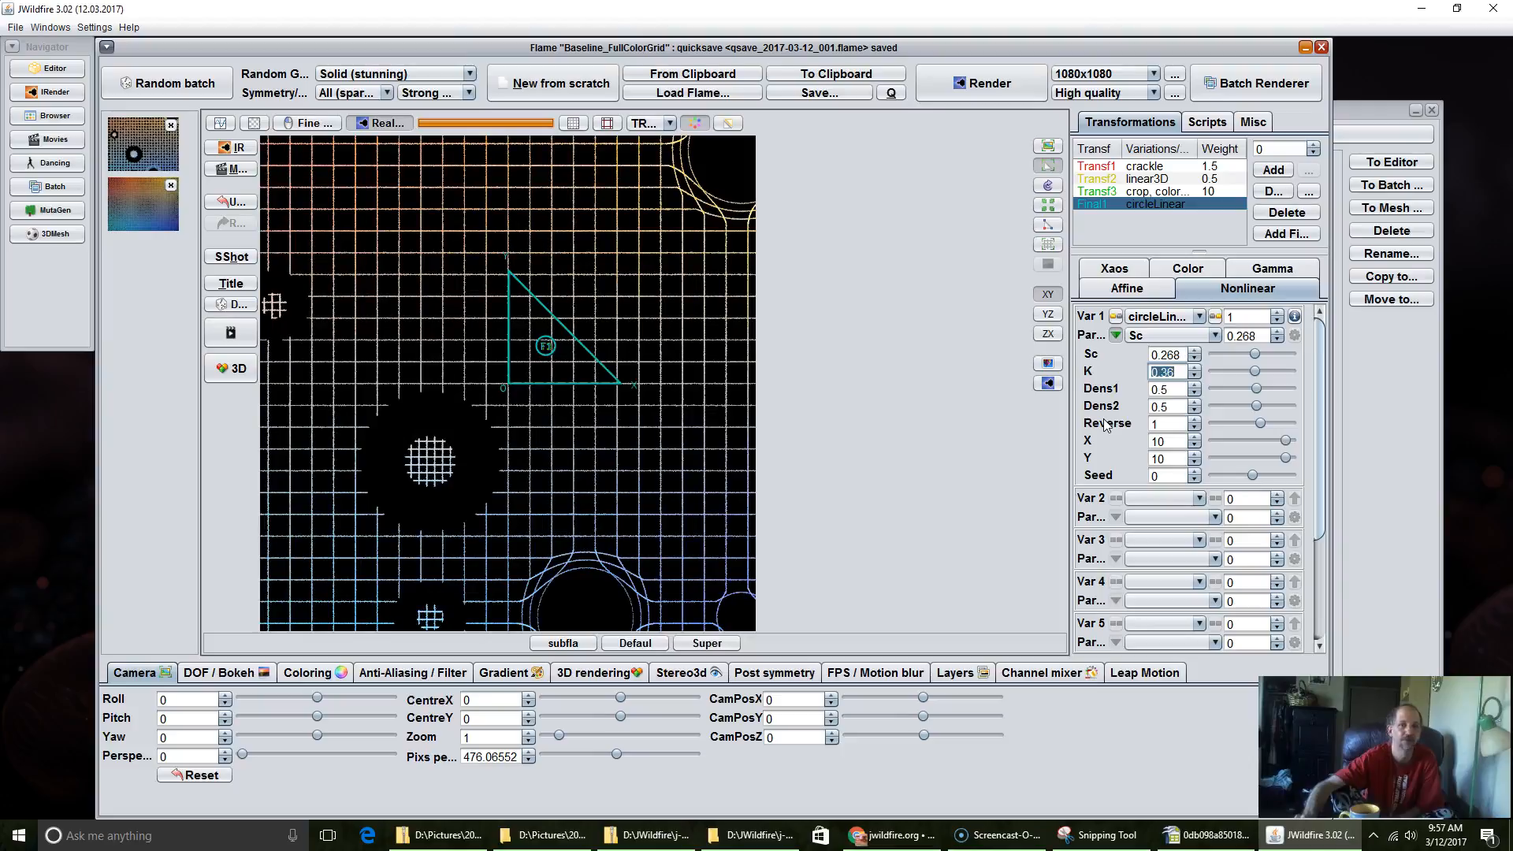
drag(1107, 426, 1103, 428)
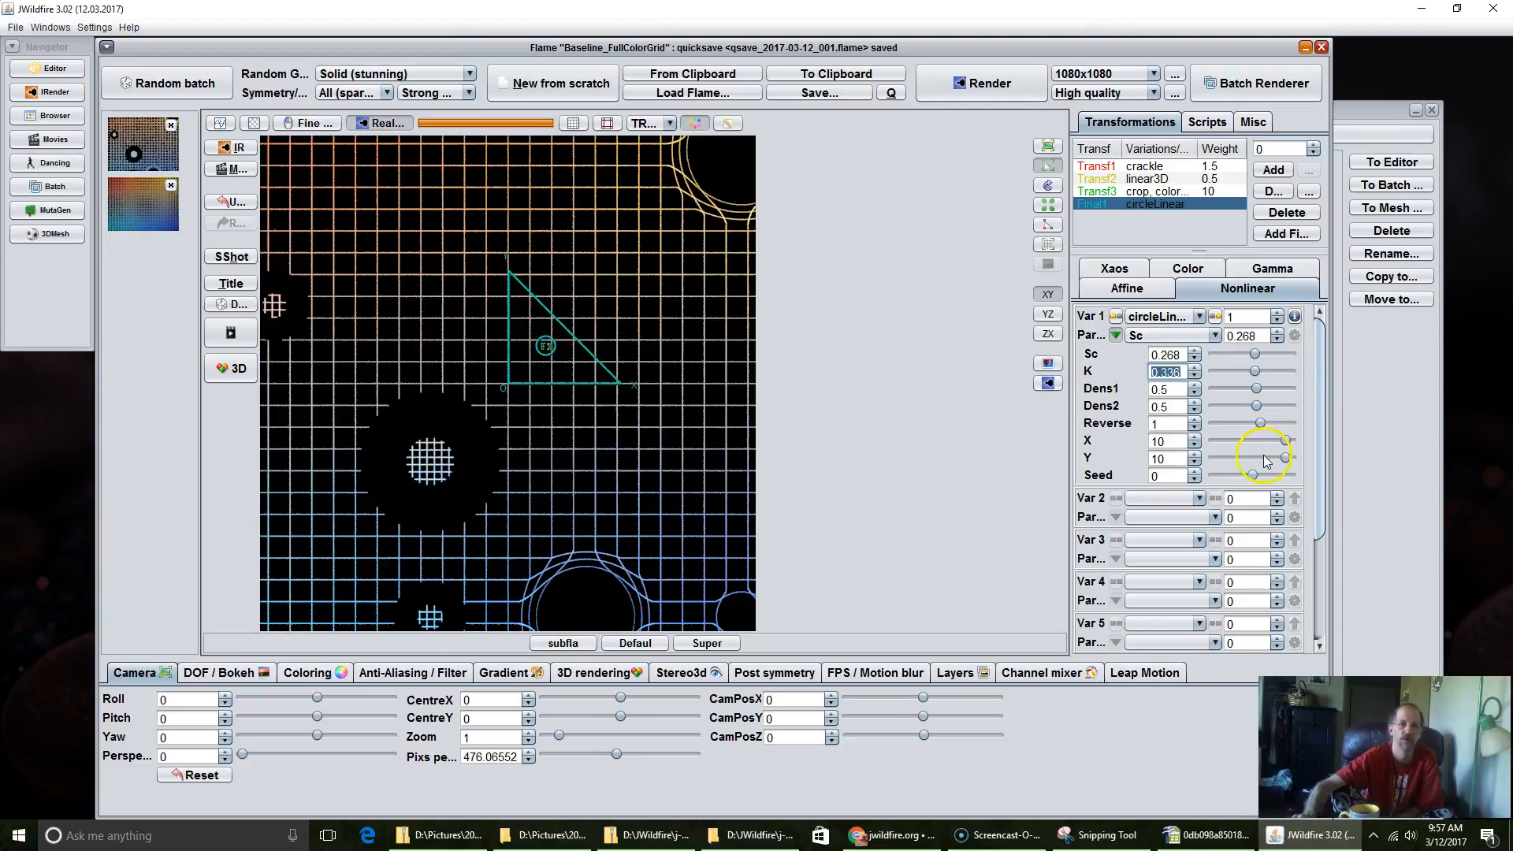
mouse_move(1175, 374)
mouse_down()
mouse_move(1152, 370)
mouse_move(1182, 359)
mouse_move(1158, 363)
mouse_up()
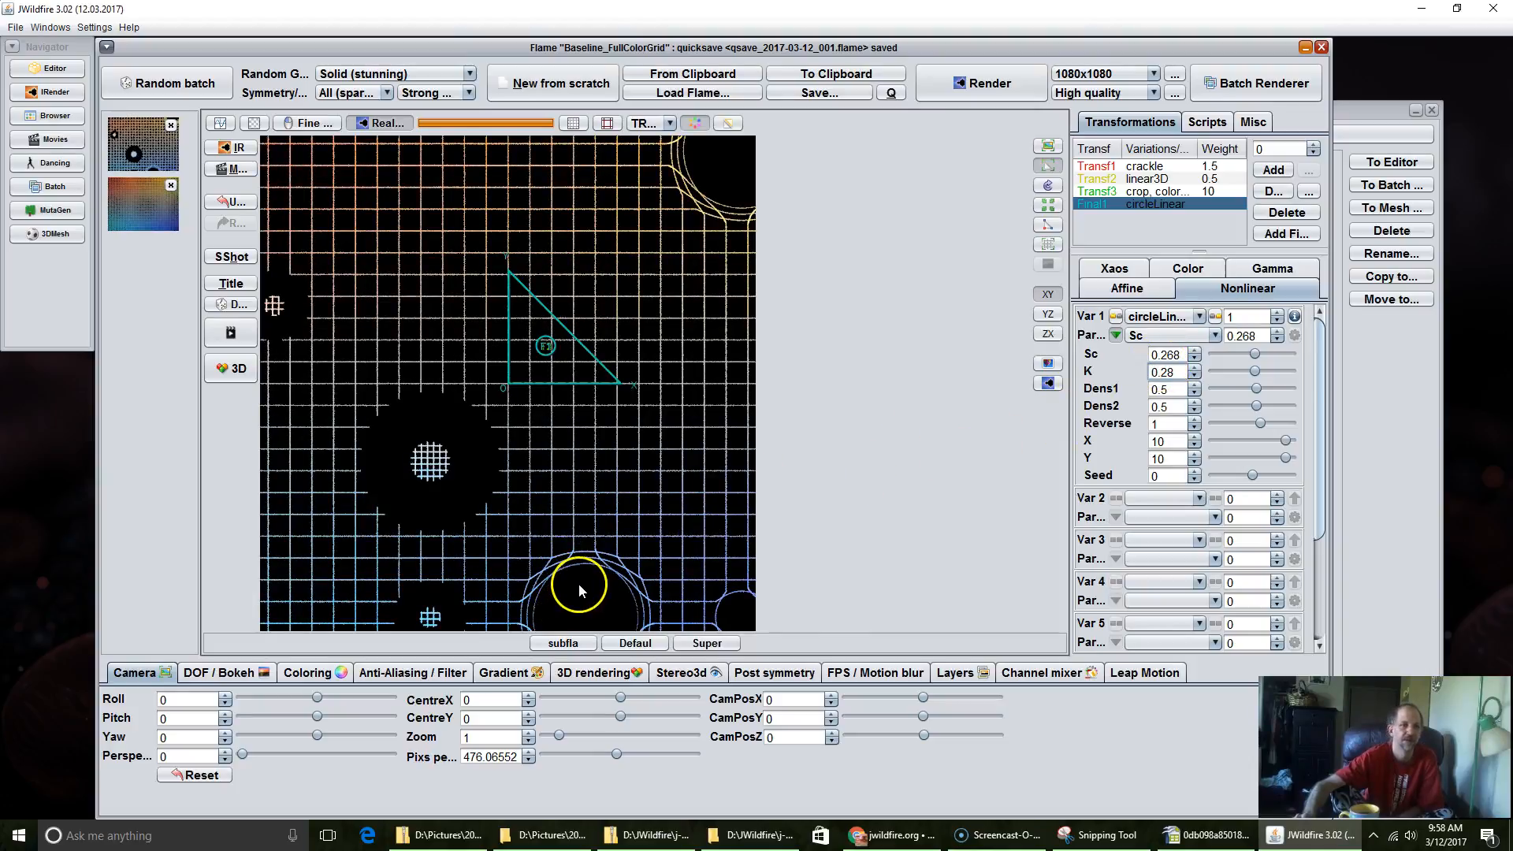
Step: Shift the camera in the preview to about CentreX -0.015, CentreY 0.4, and set circleLinear's Dens1 to 0.948
click(1048, 147)
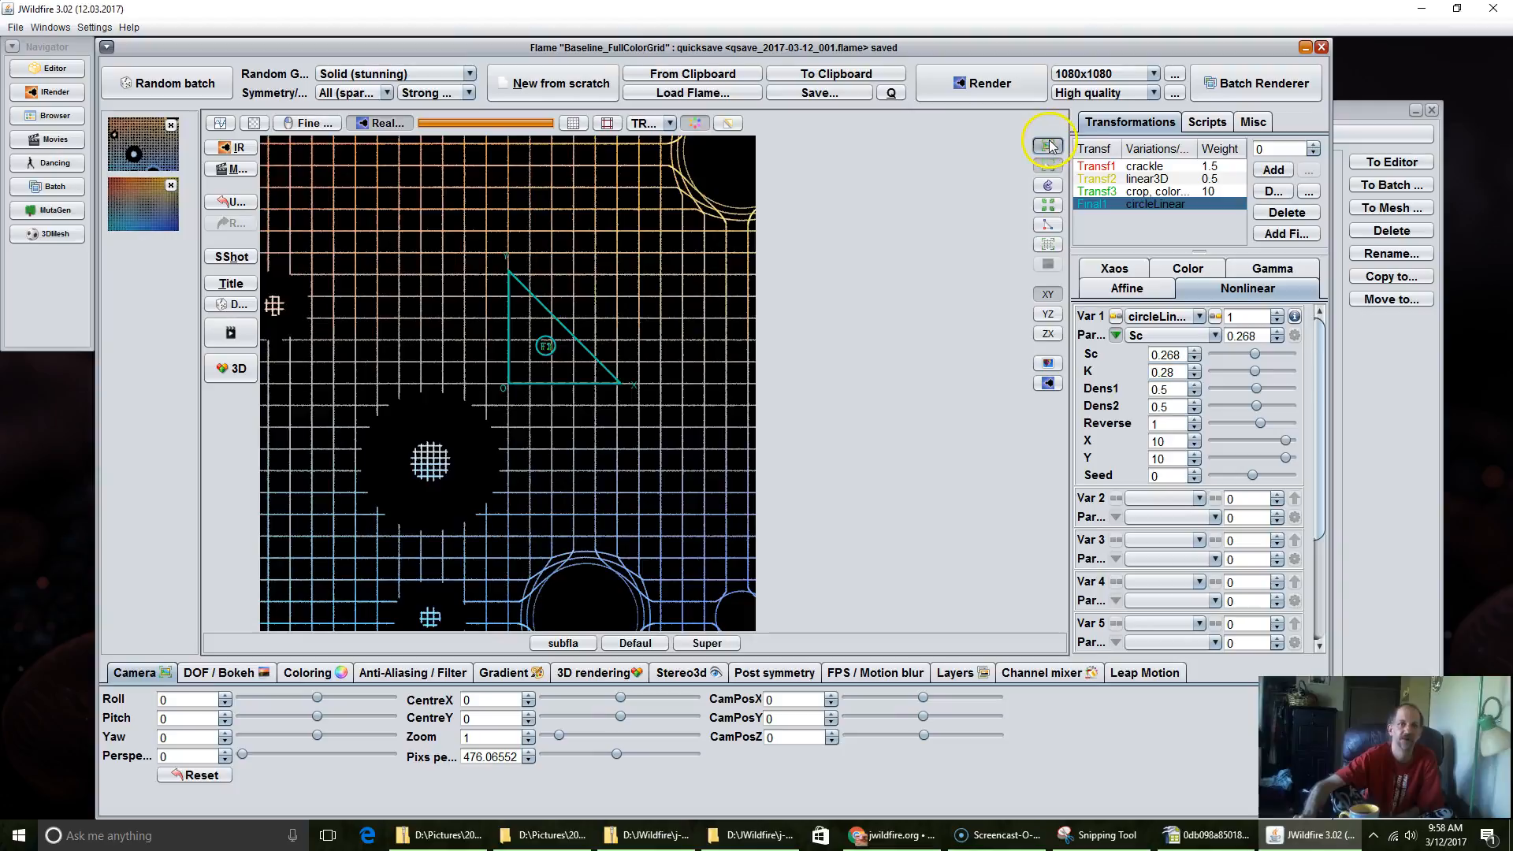
drag(612, 395, 609, 360)
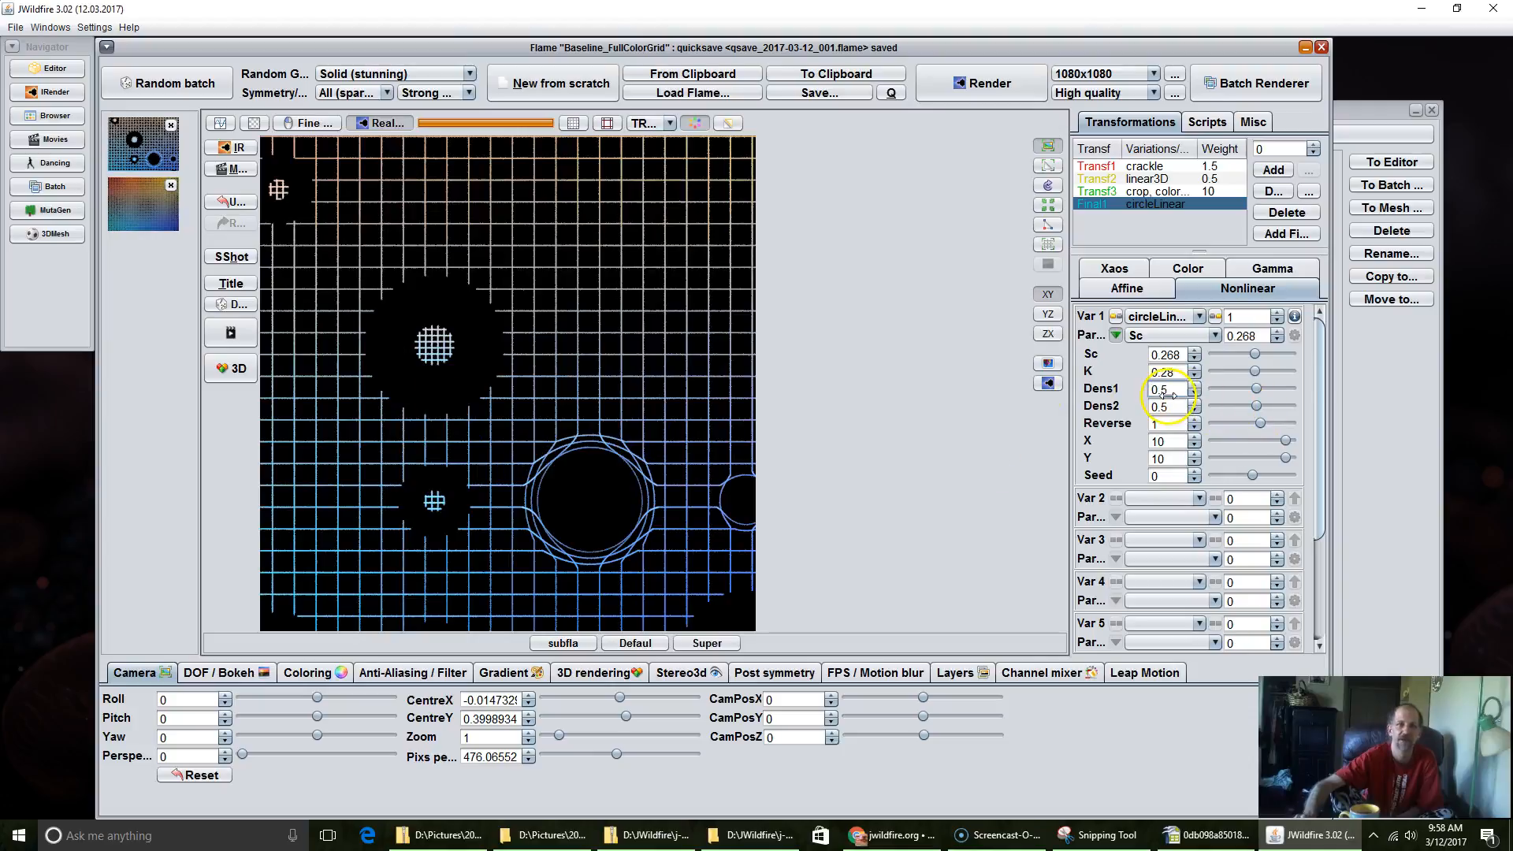
drag(1169, 391, 1258, 392)
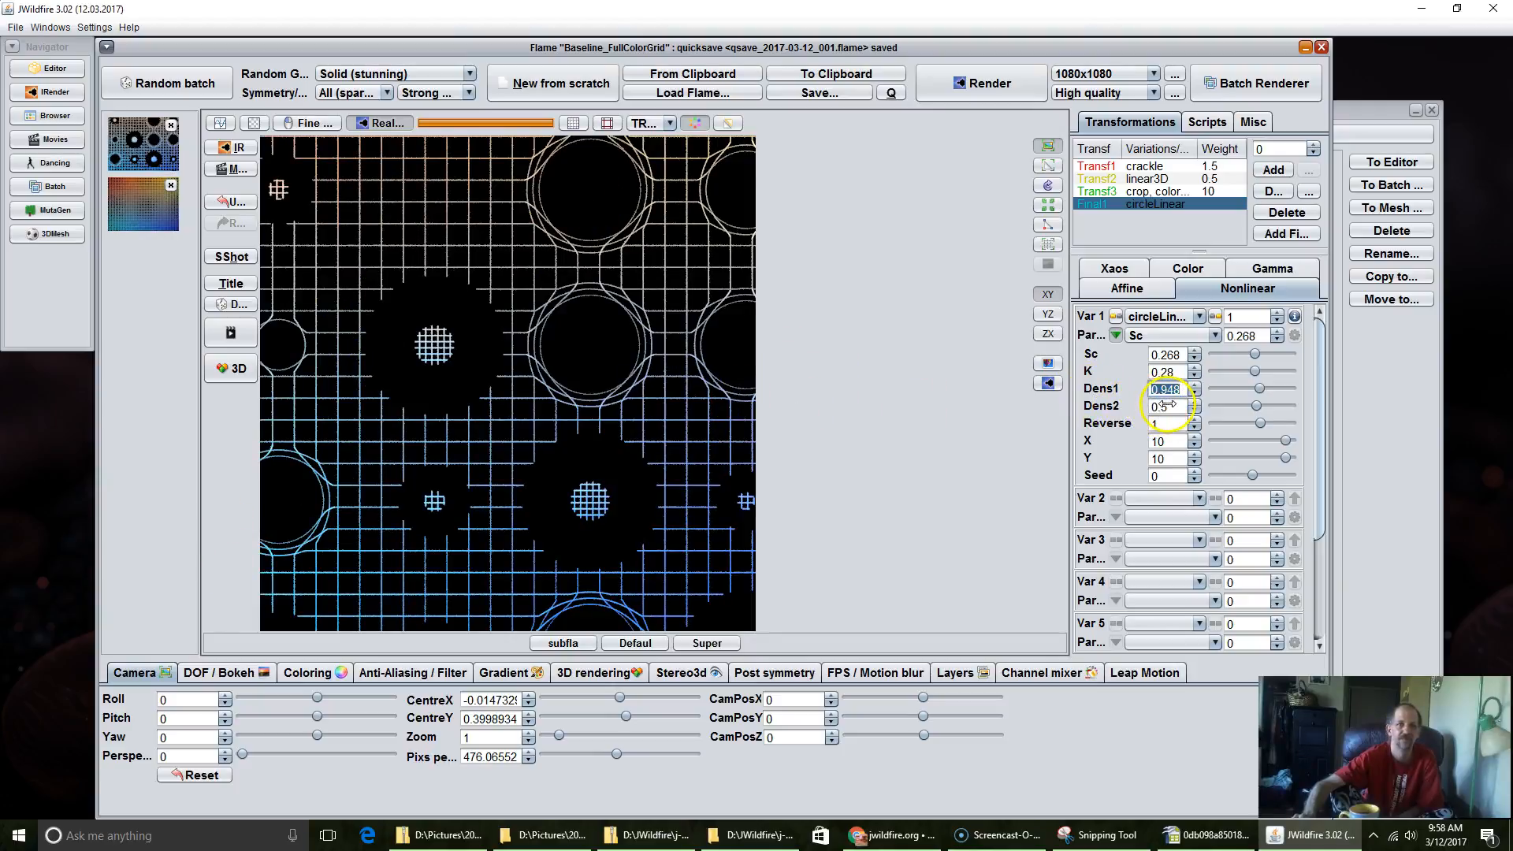
Step: Try circleLinear's Dens1 at 0.5 and raise its Dens2 to 1.636
mouse_move(1165, 389)
mouse_down()
mouse_move(1155, 433)
mouse_move(1143, 408)
mouse_move(1092, 430)
mouse_move(1173, 426)
mouse_move(1160, 408)
mouse_up()
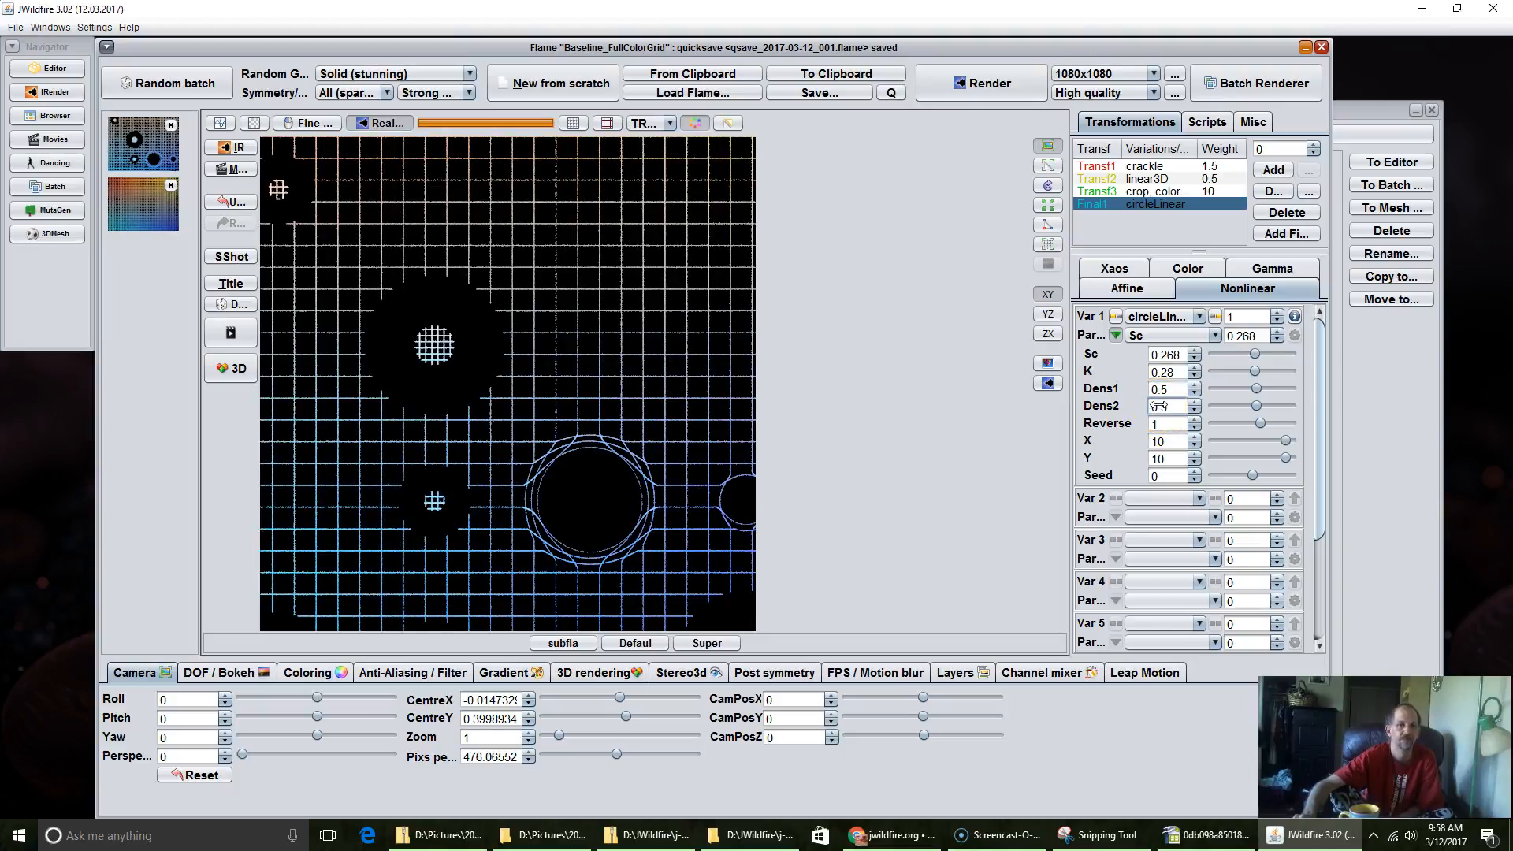
drag(1180, 407, 1259, 405)
mouse_move(1368, 400)
mouse_down()
mouse_move(1486, 391)
mouse_move(1344, 415)
mouse_up()
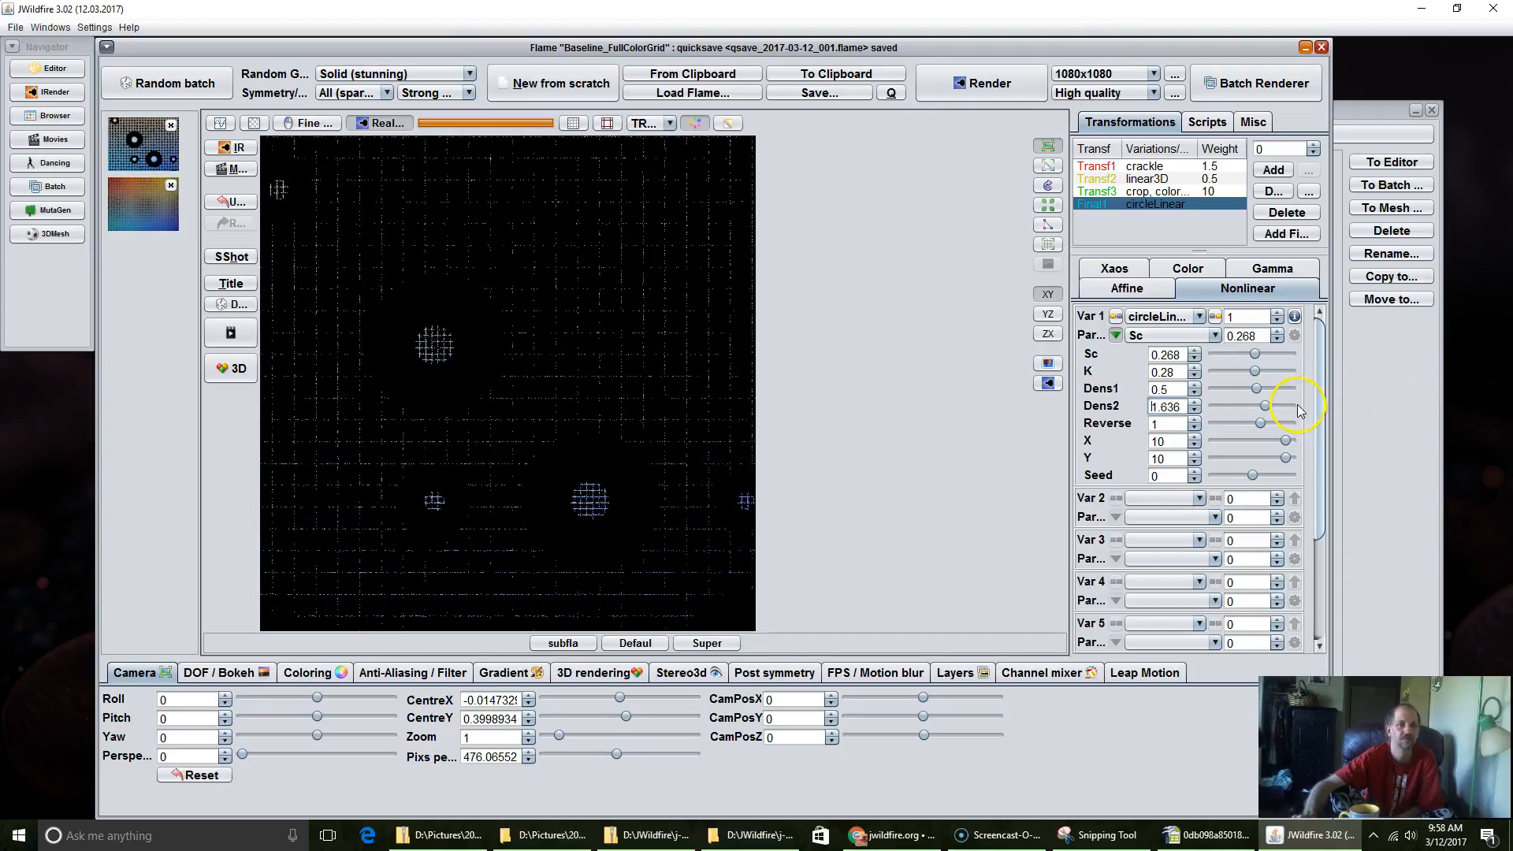
Step: Set circleLinear's K to 0.328, its Dens1 to 0.788 and its Dens2 to 0.916
drag(1168, 372, 1225, 362)
click(883, 406)
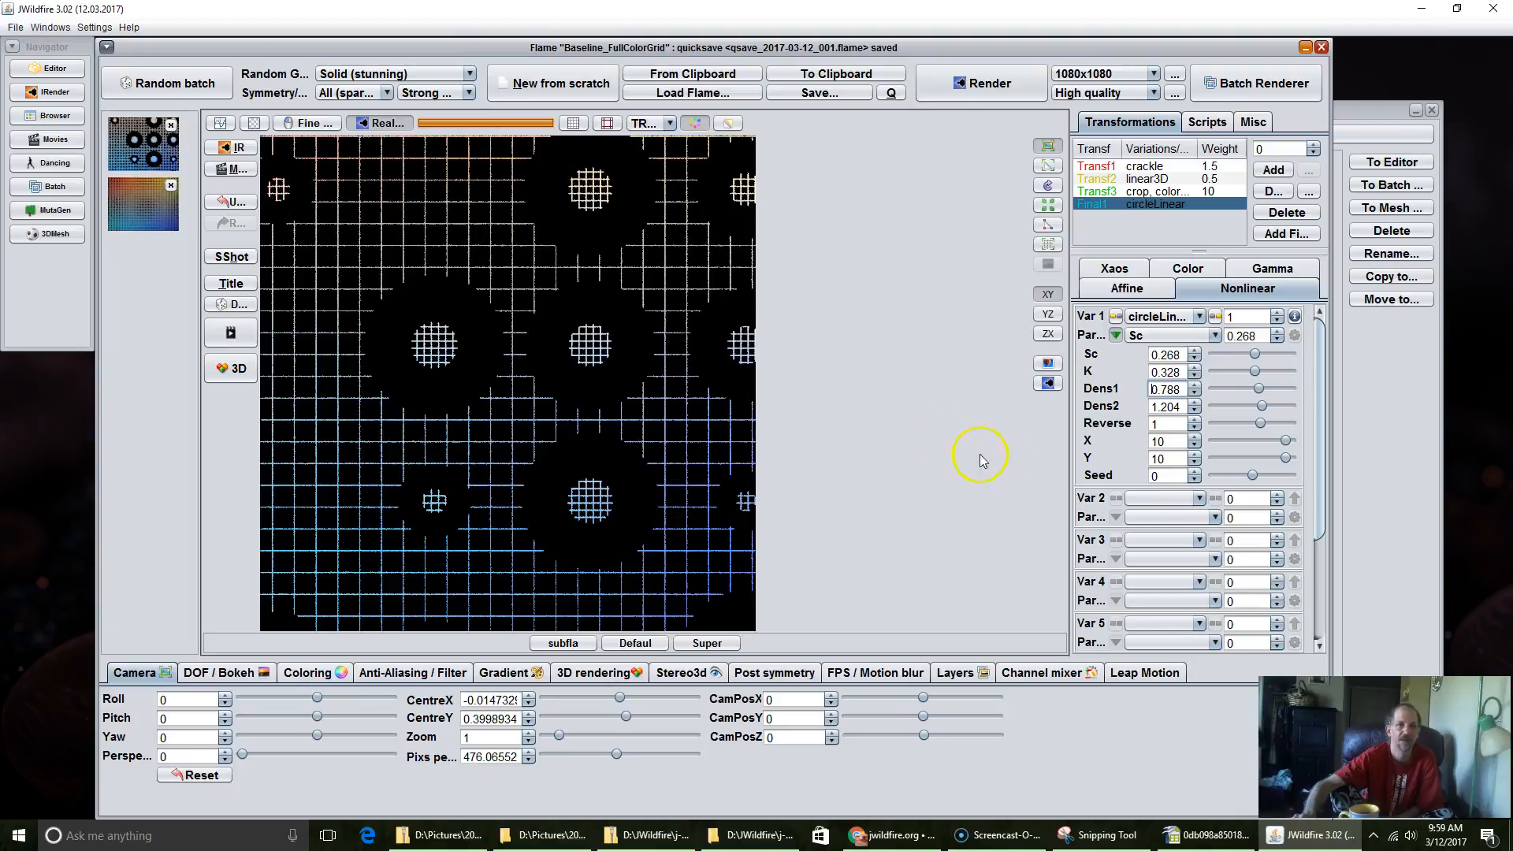
drag(1164, 426, 1094, 402)
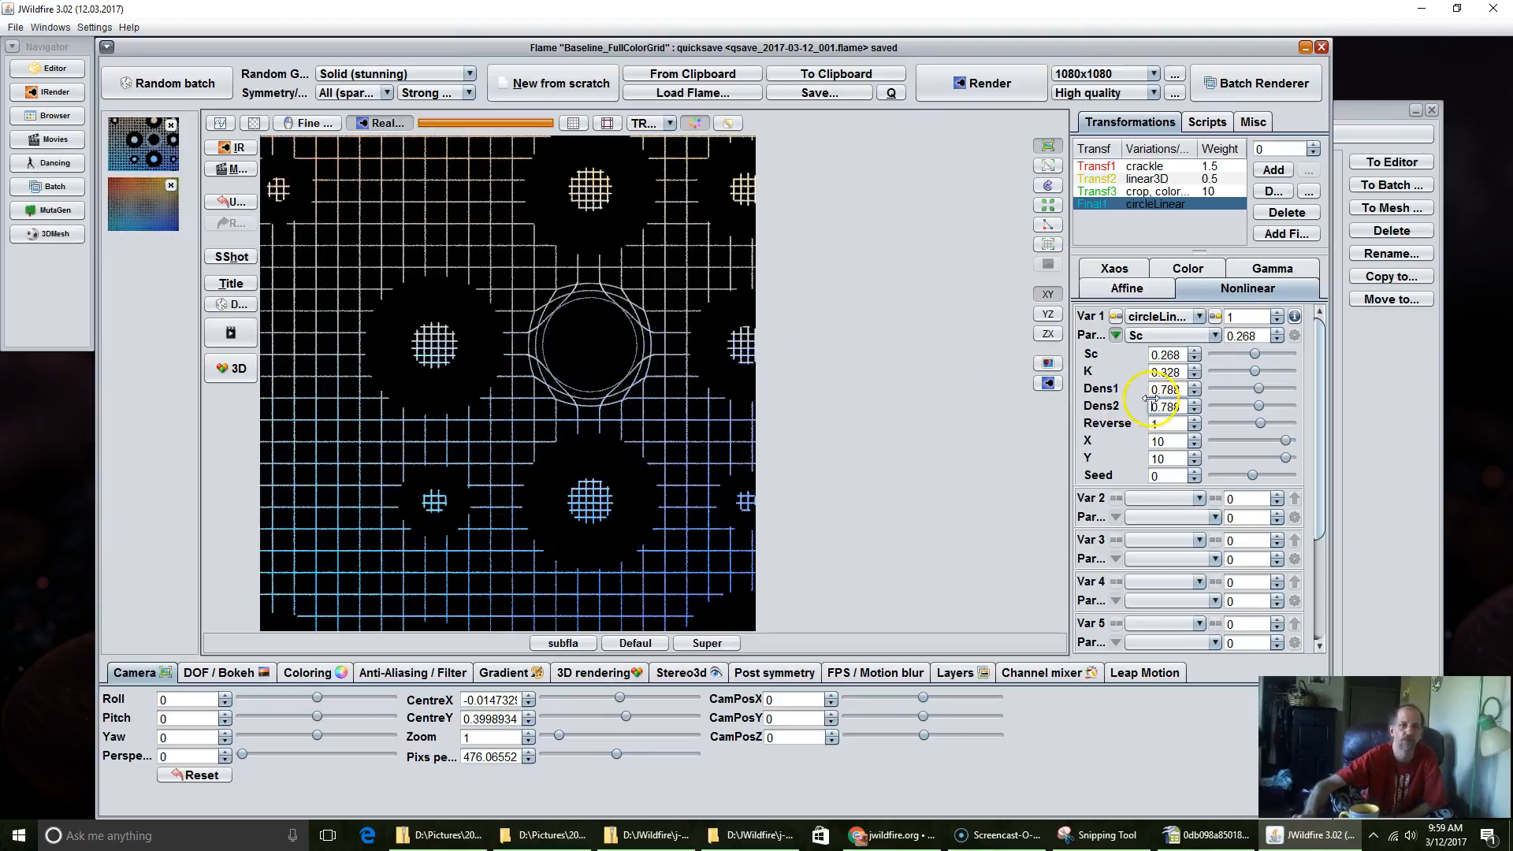
drag(1170, 407, 1196, 408)
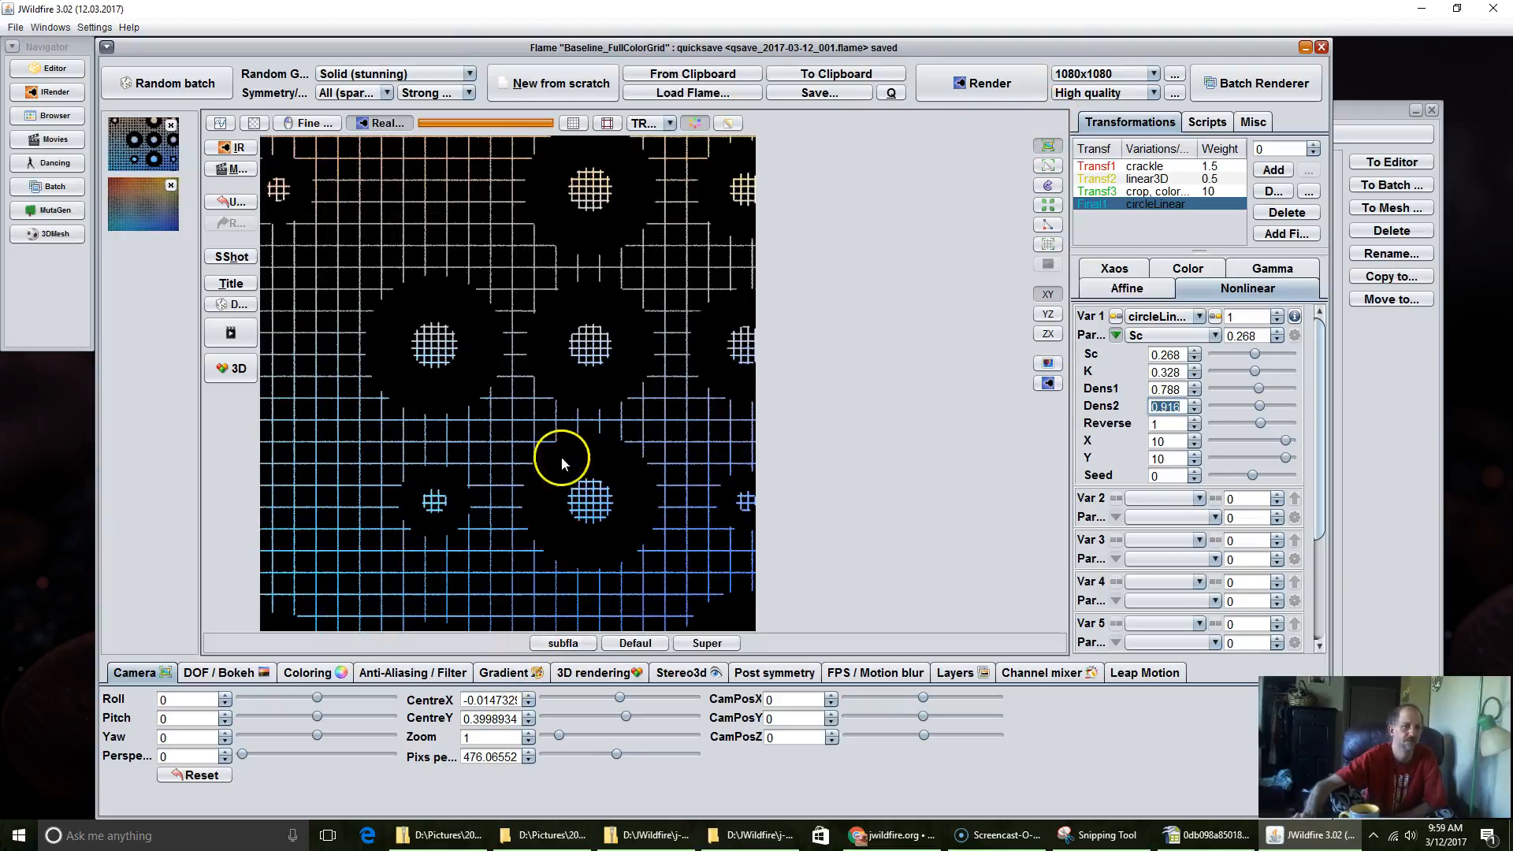
Step: Reduce the camera's pixels per unit to about 361.67 and set circleLinear's Sc to 0.224
scroll(575, 390, down, 1)
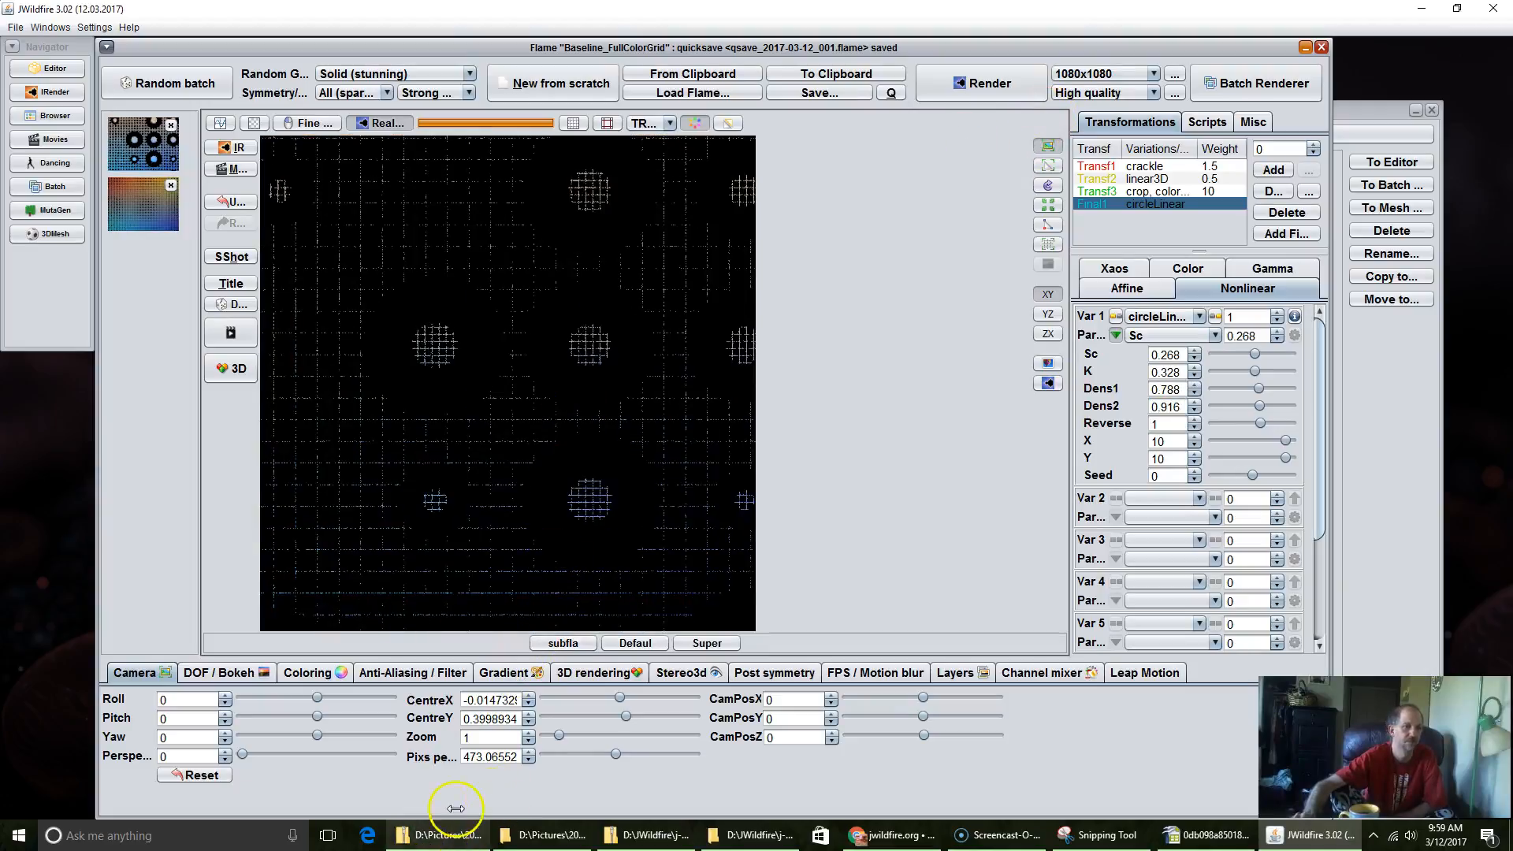
drag(500, 757, 298, 789)
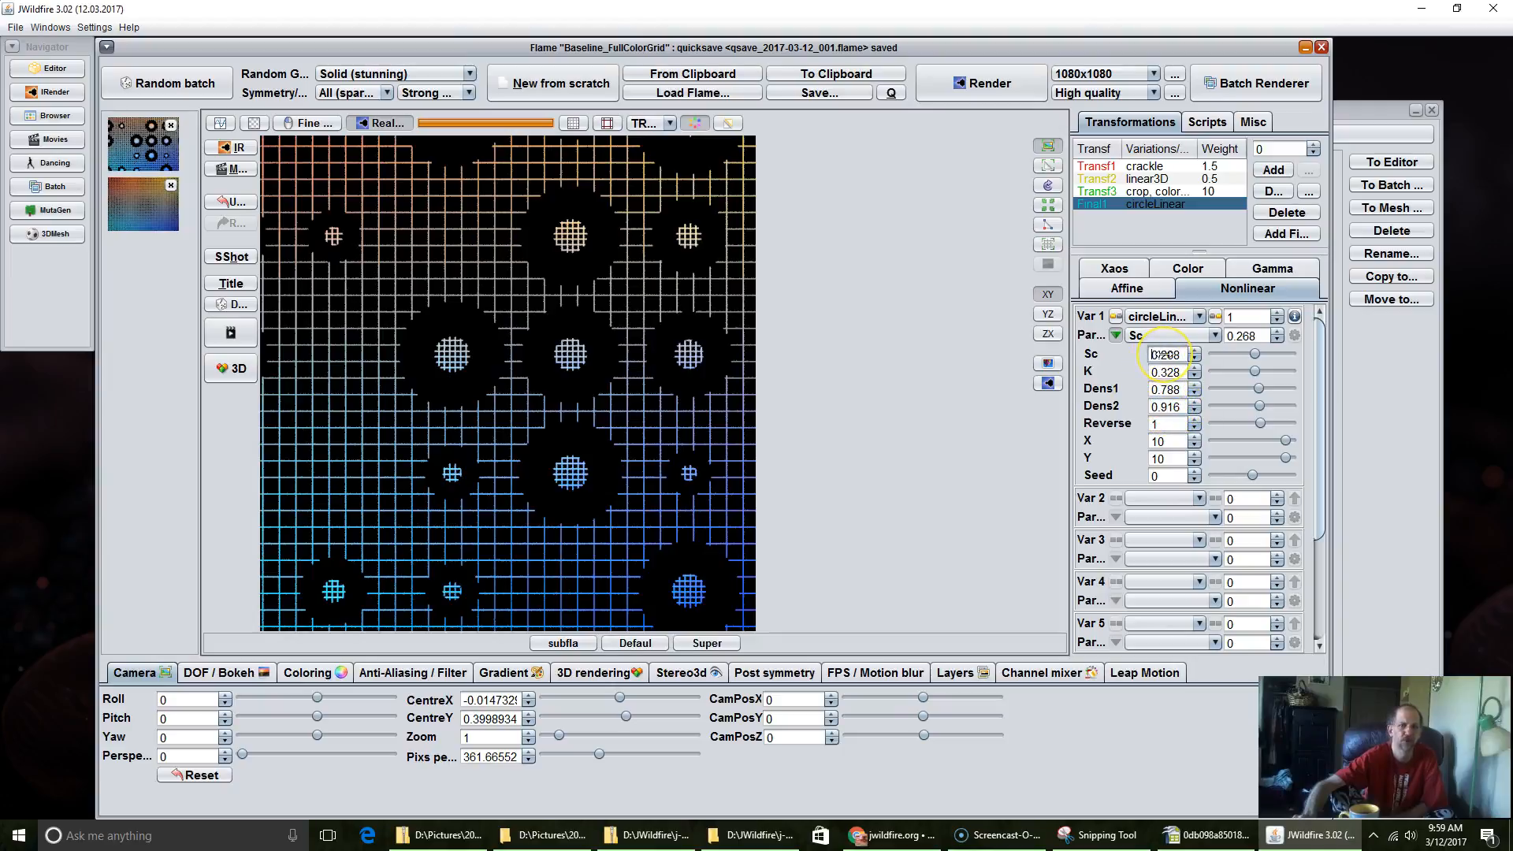
drag(1182, 355, 1152, 372)
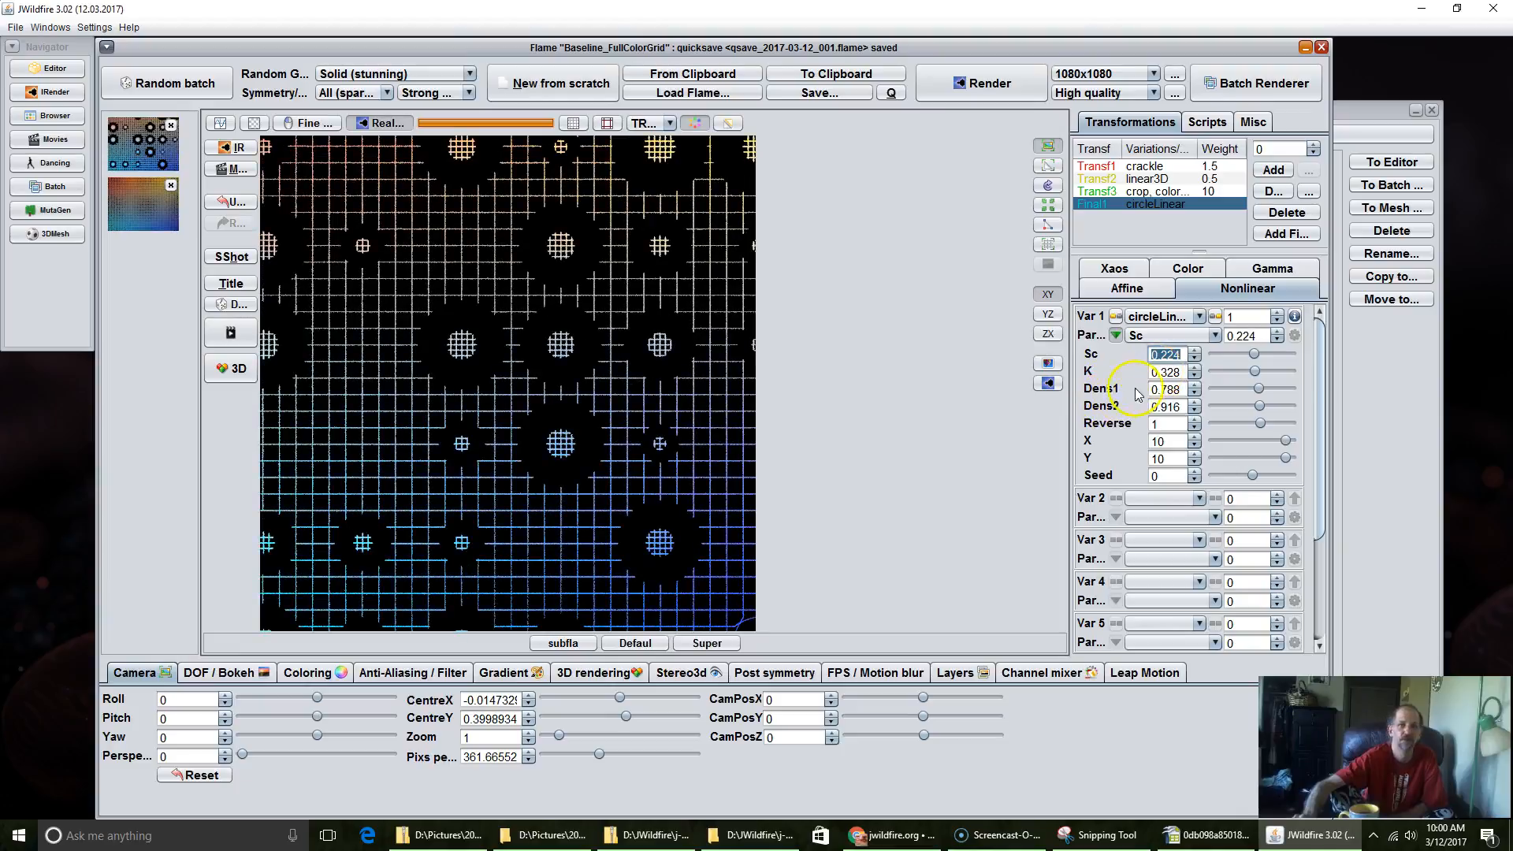
Step: Try negative and positive values for circleLinear's K, including -2.135, -0.424 and 2.176
drag(1156, 373, 502, 235)
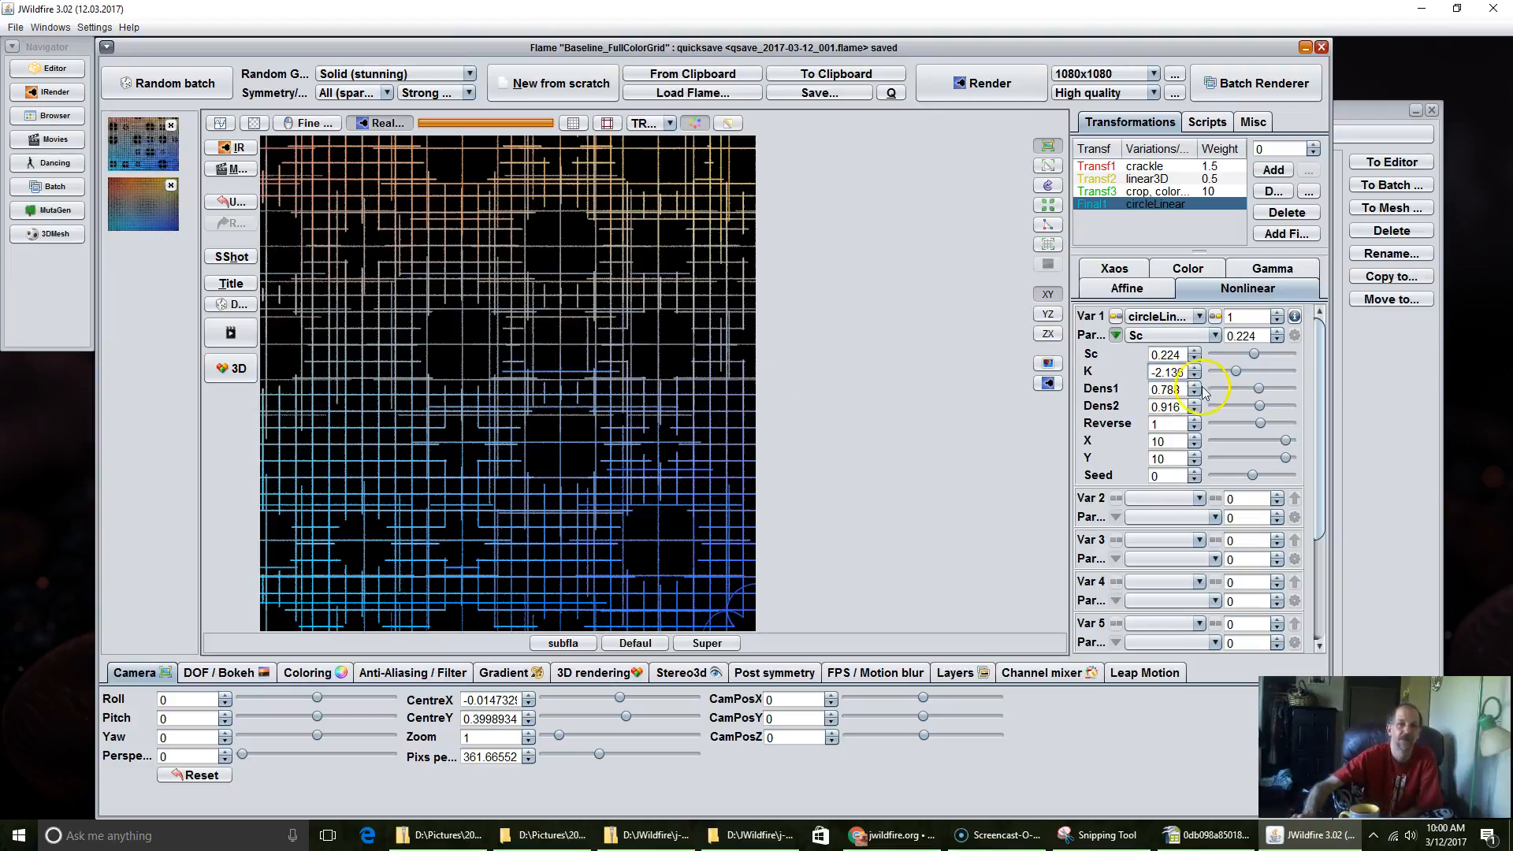
drag(1192, 372, 1369, 347)
drag(1496, 319, 1290, 354)
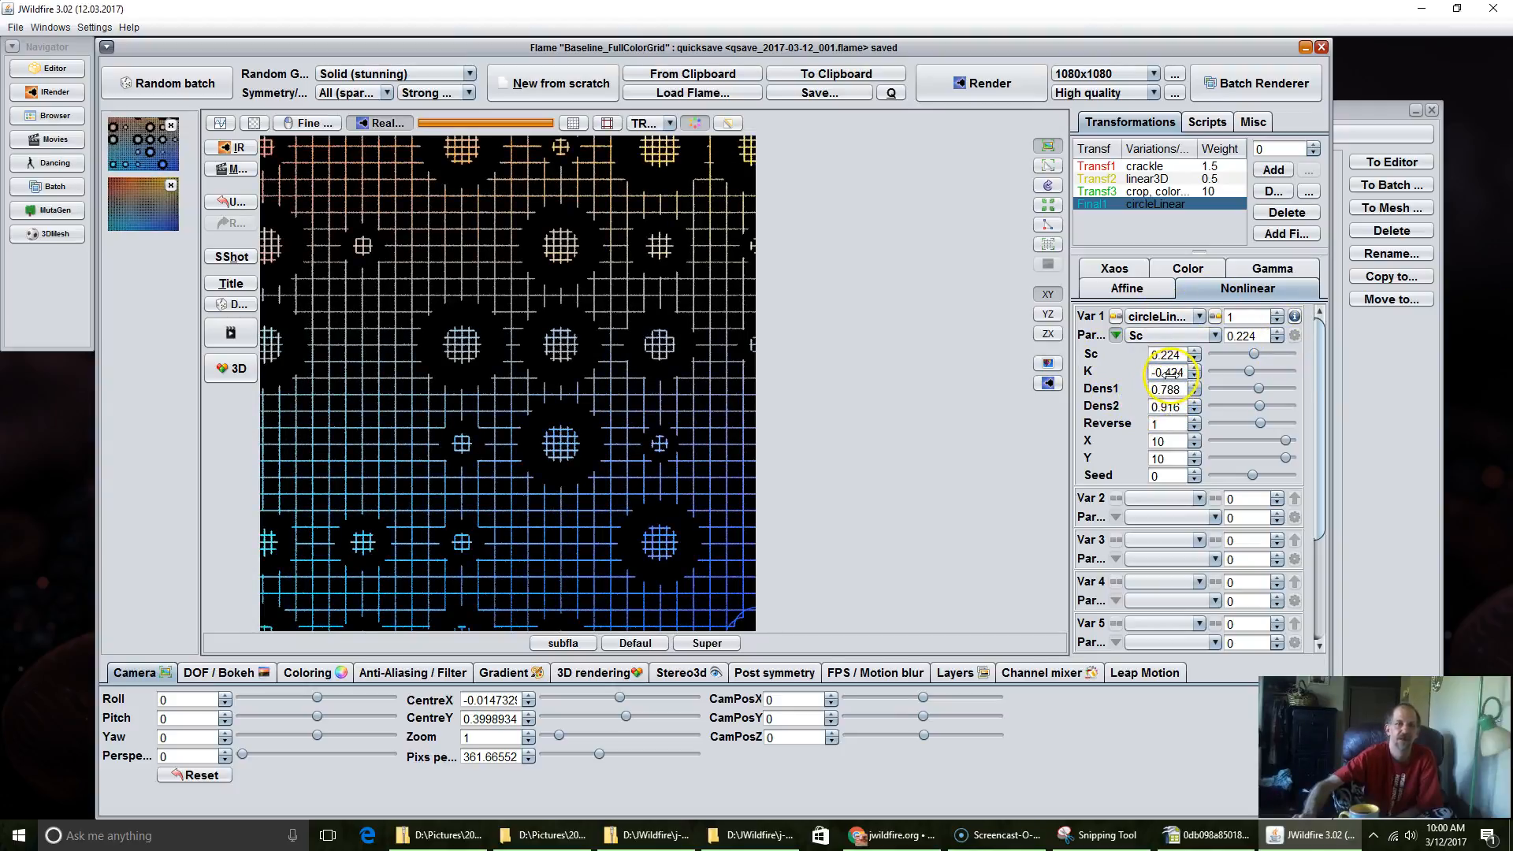
drag(1171, 370, 1448, 309)
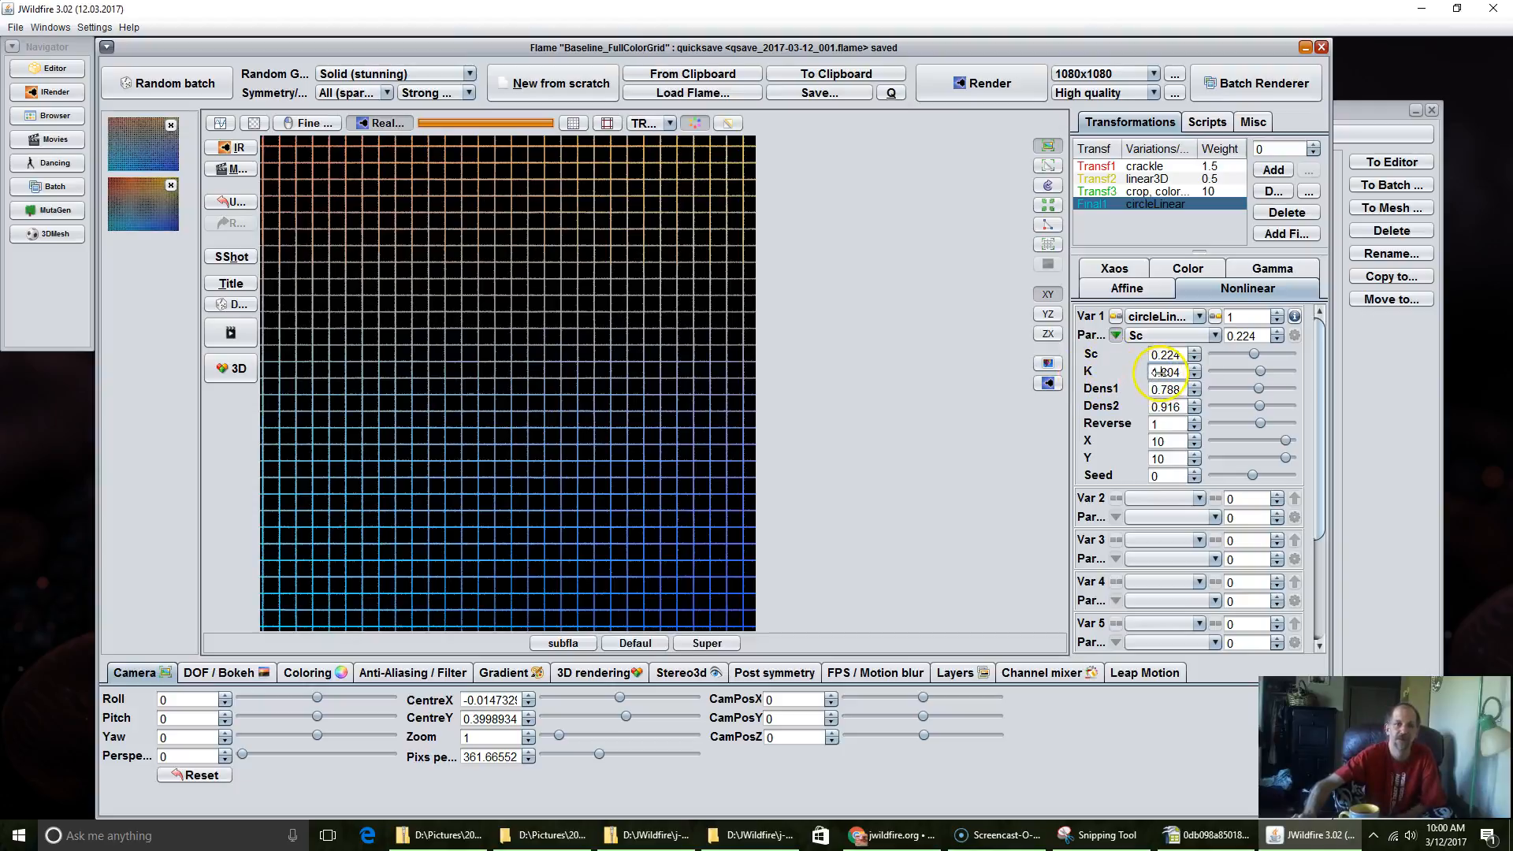
drag(1164, 372, 1392, 328)
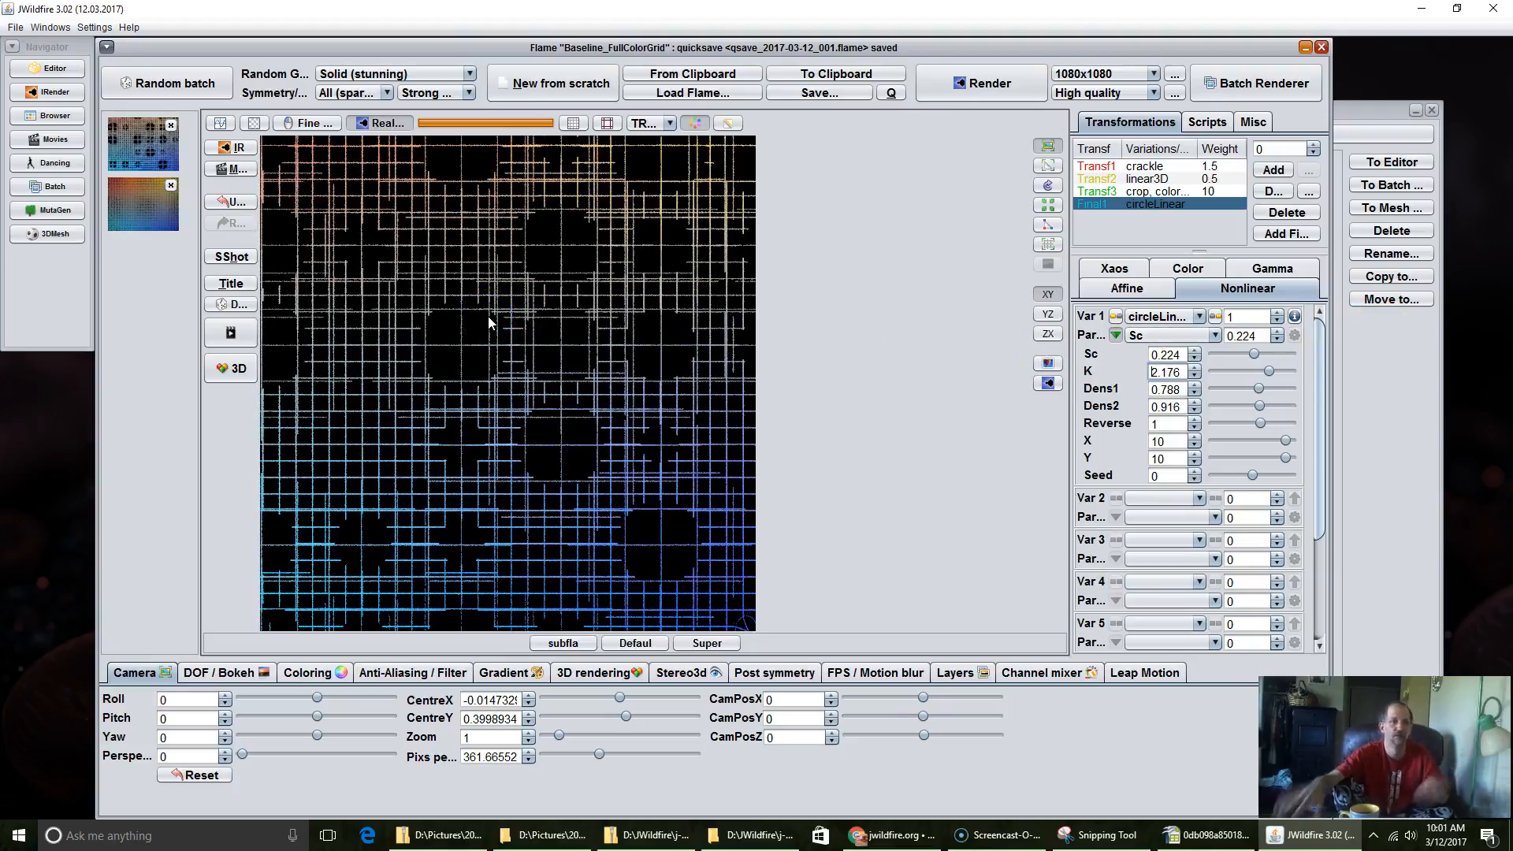
click(541, 435)
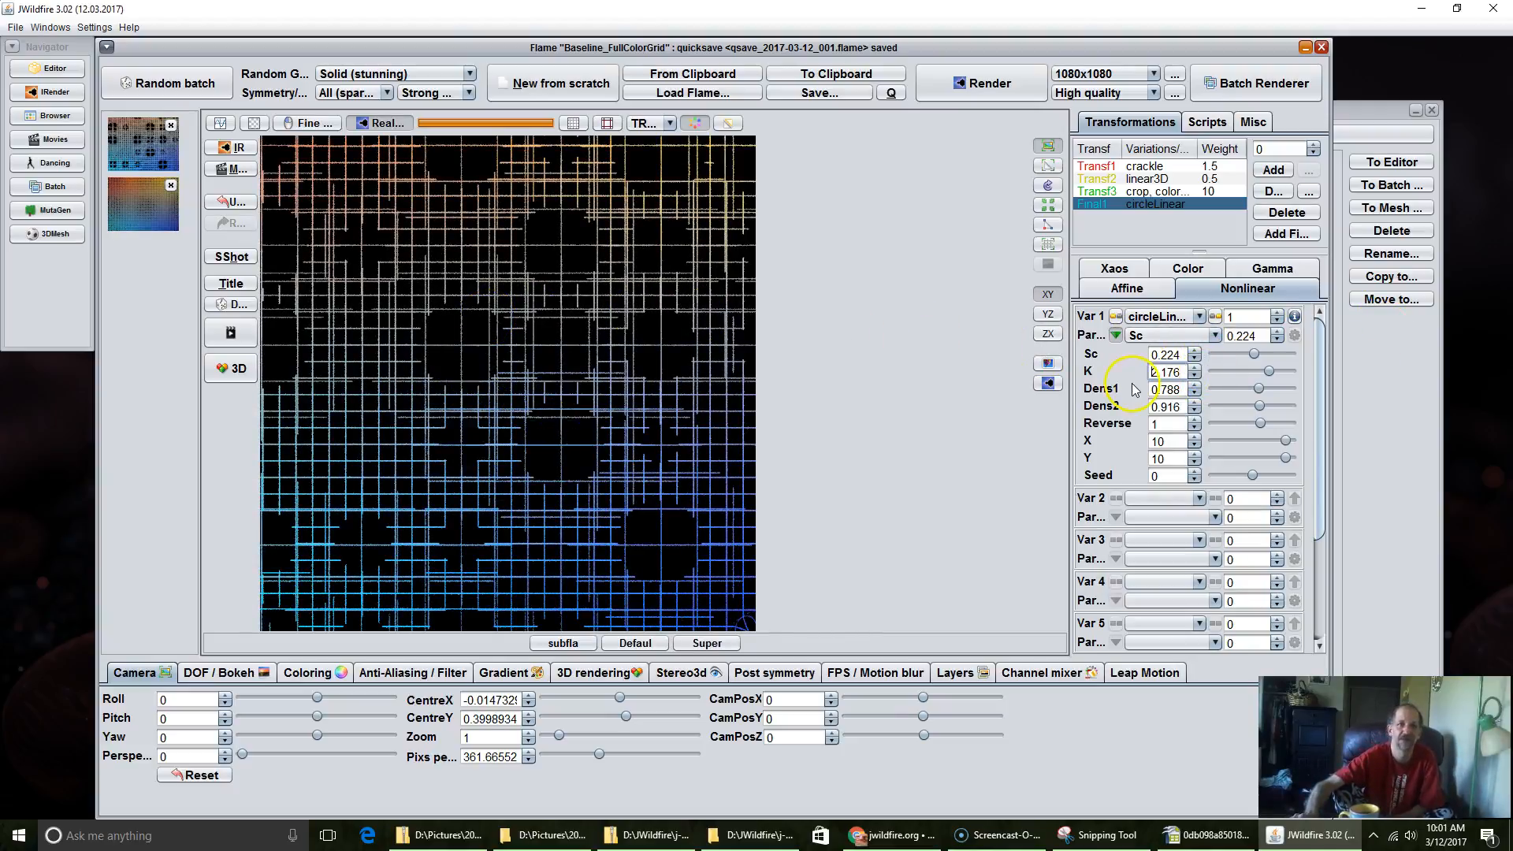
Step: Set circleLinear's K to 0.448, its Dens1 to 0.828 and its Dens2 to 0.604
drag(1161, 372, 833, 494)
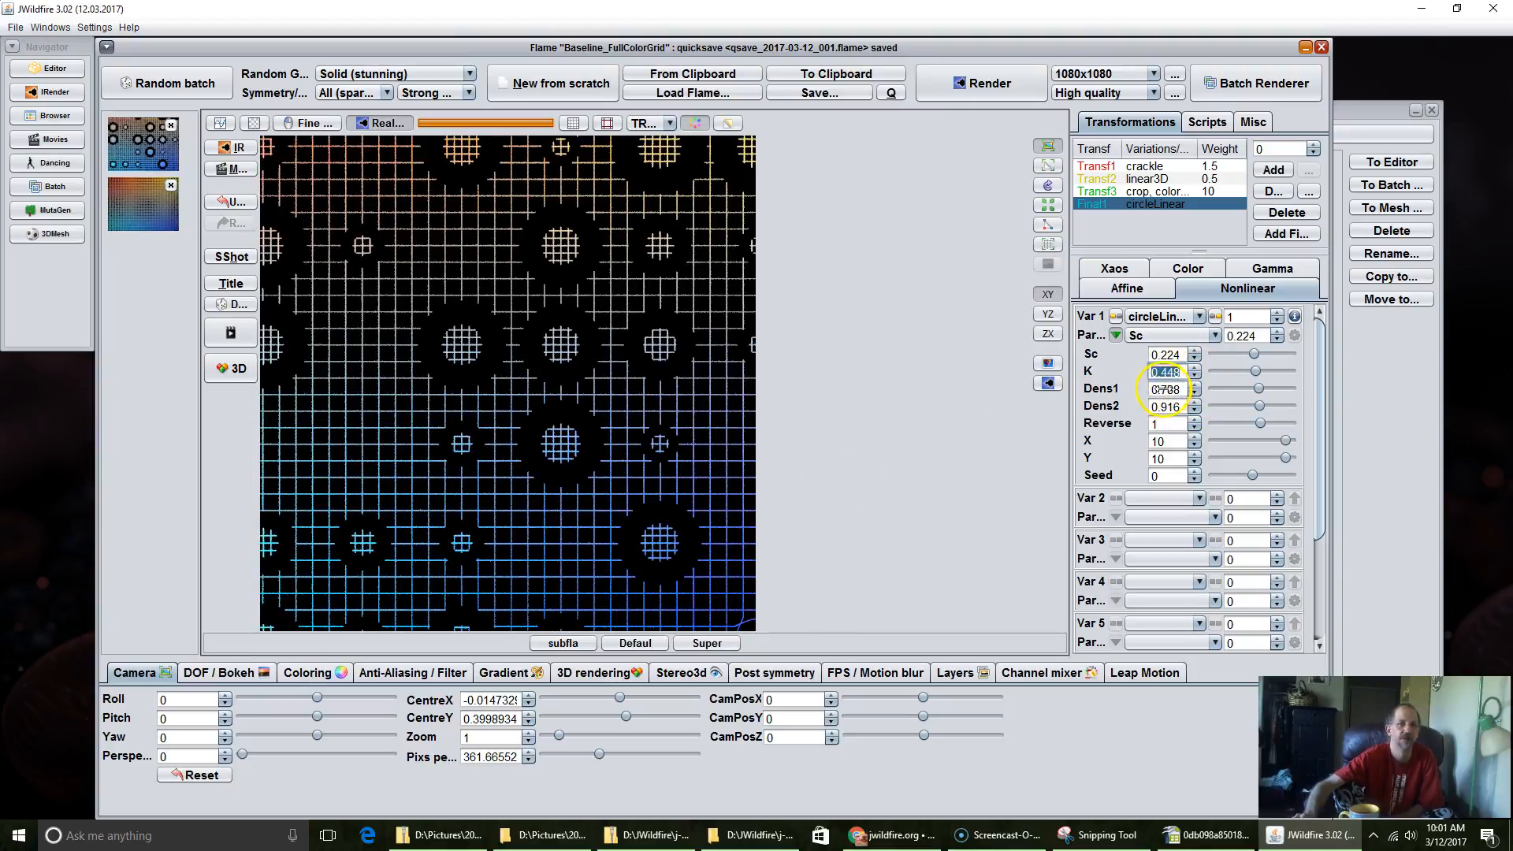
drag(1158, 387, 1177, 383)
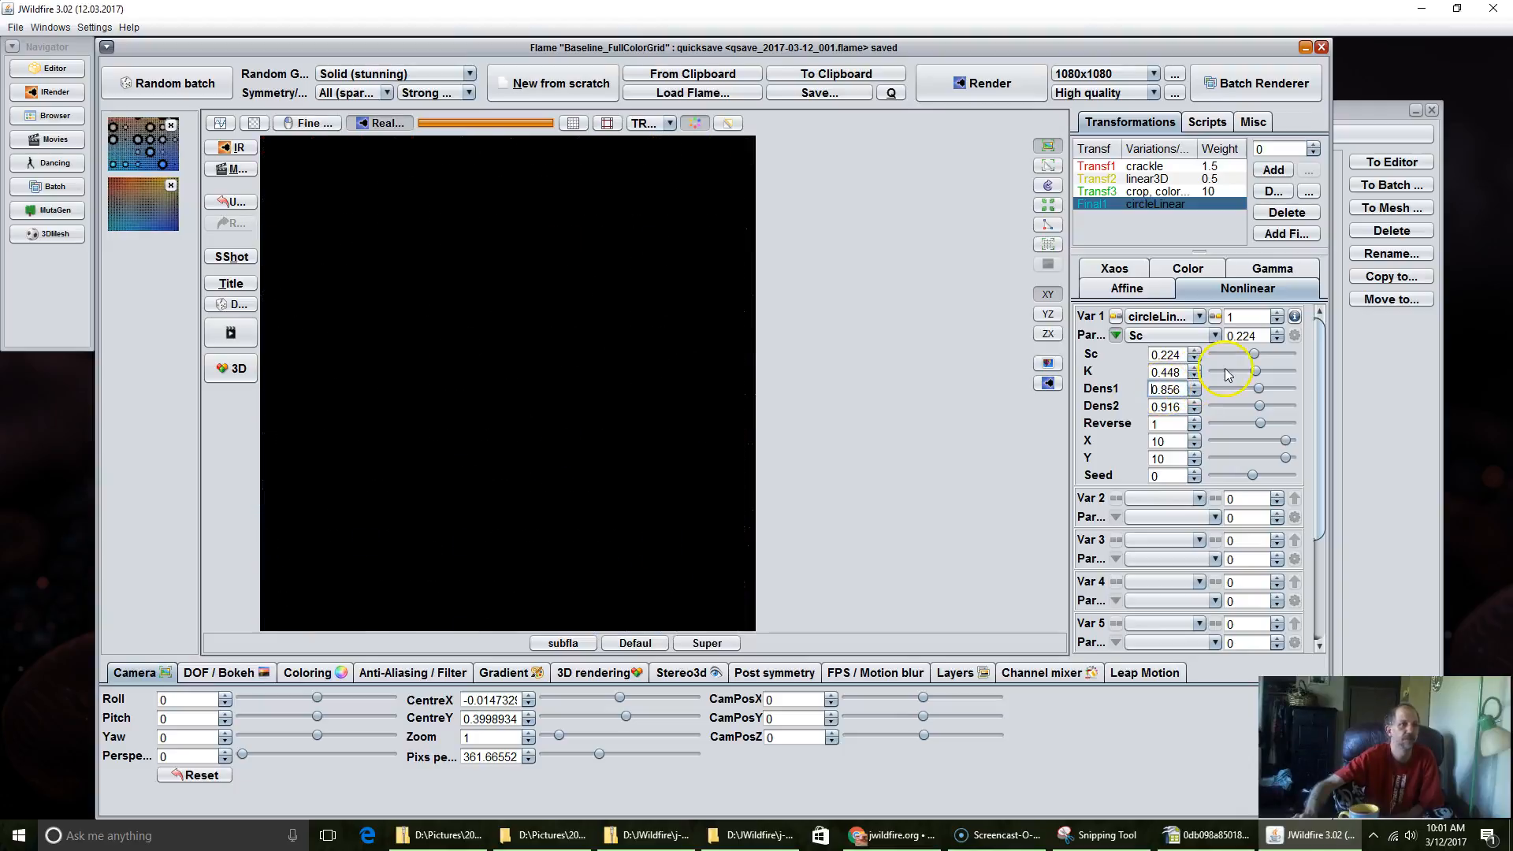
drag(1321, 352, 1093, 482)
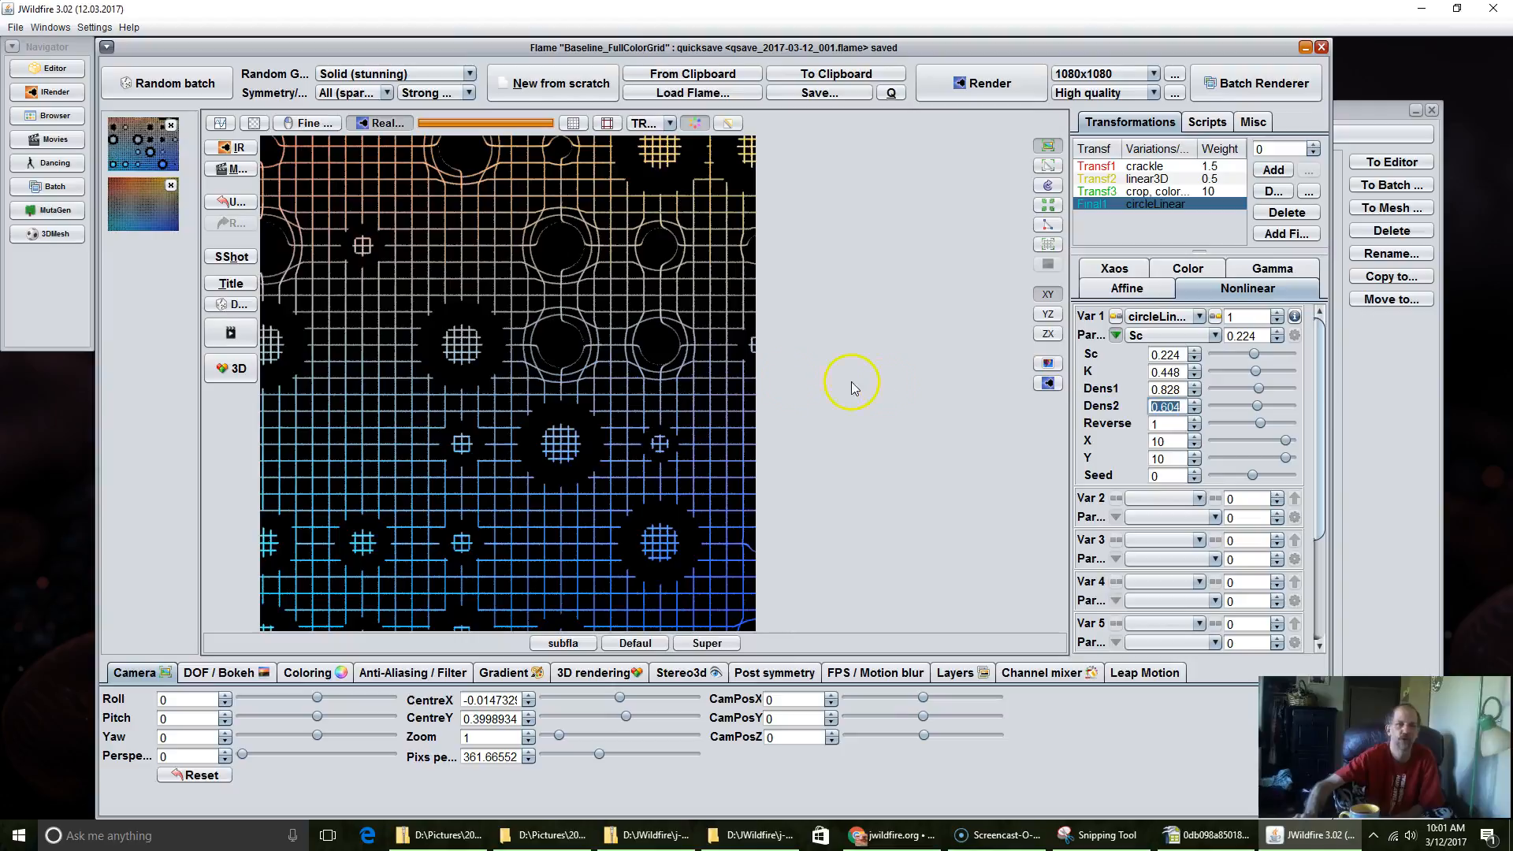
Step: Lower circleLinear's Reverse parameter to -0.02 and set it back to 1
click(1195, 431)
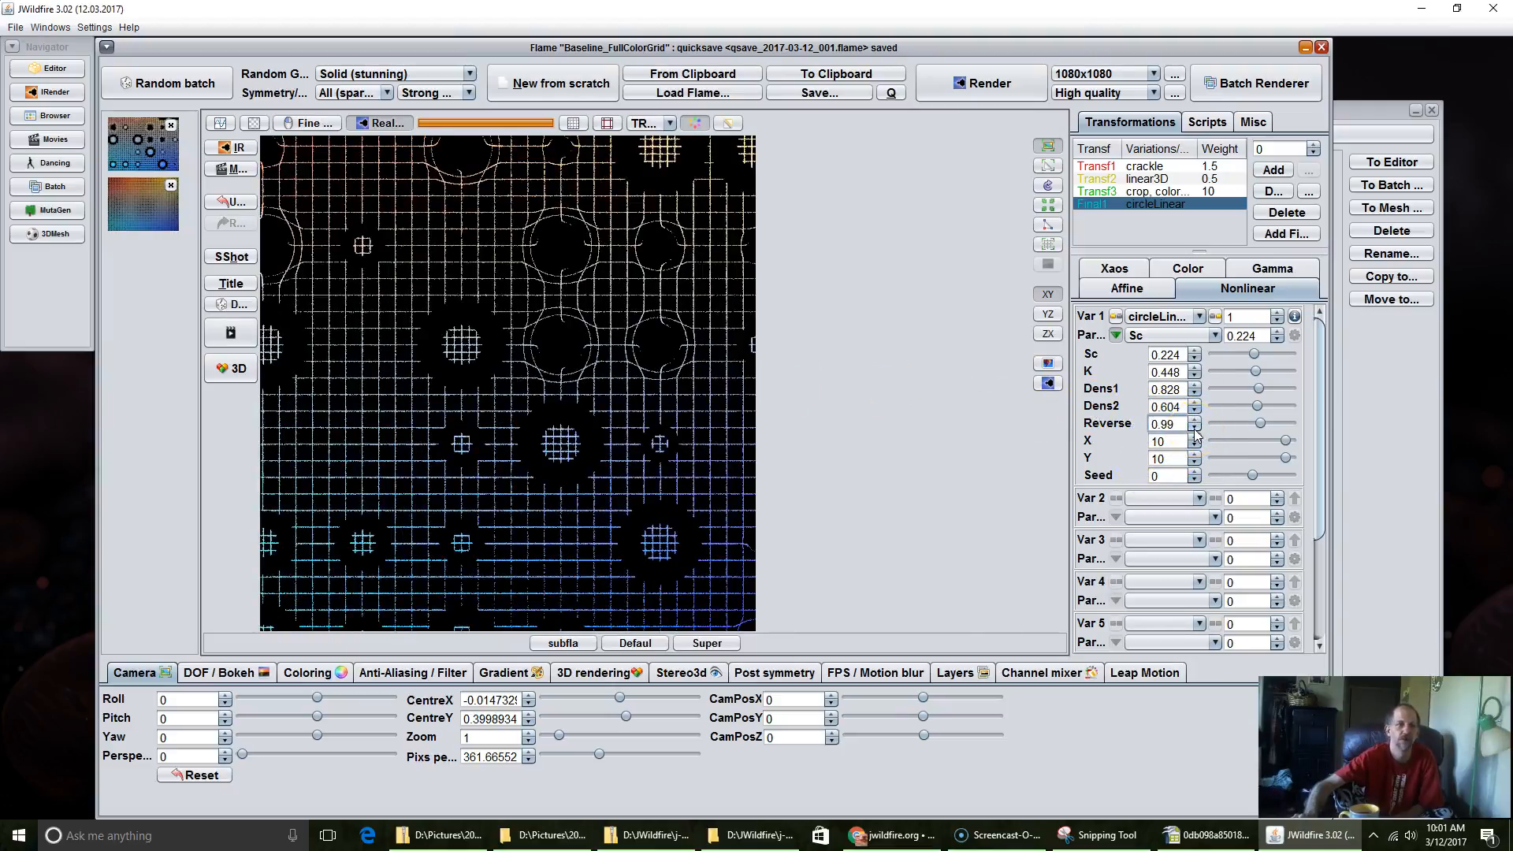
click(1196, 430)
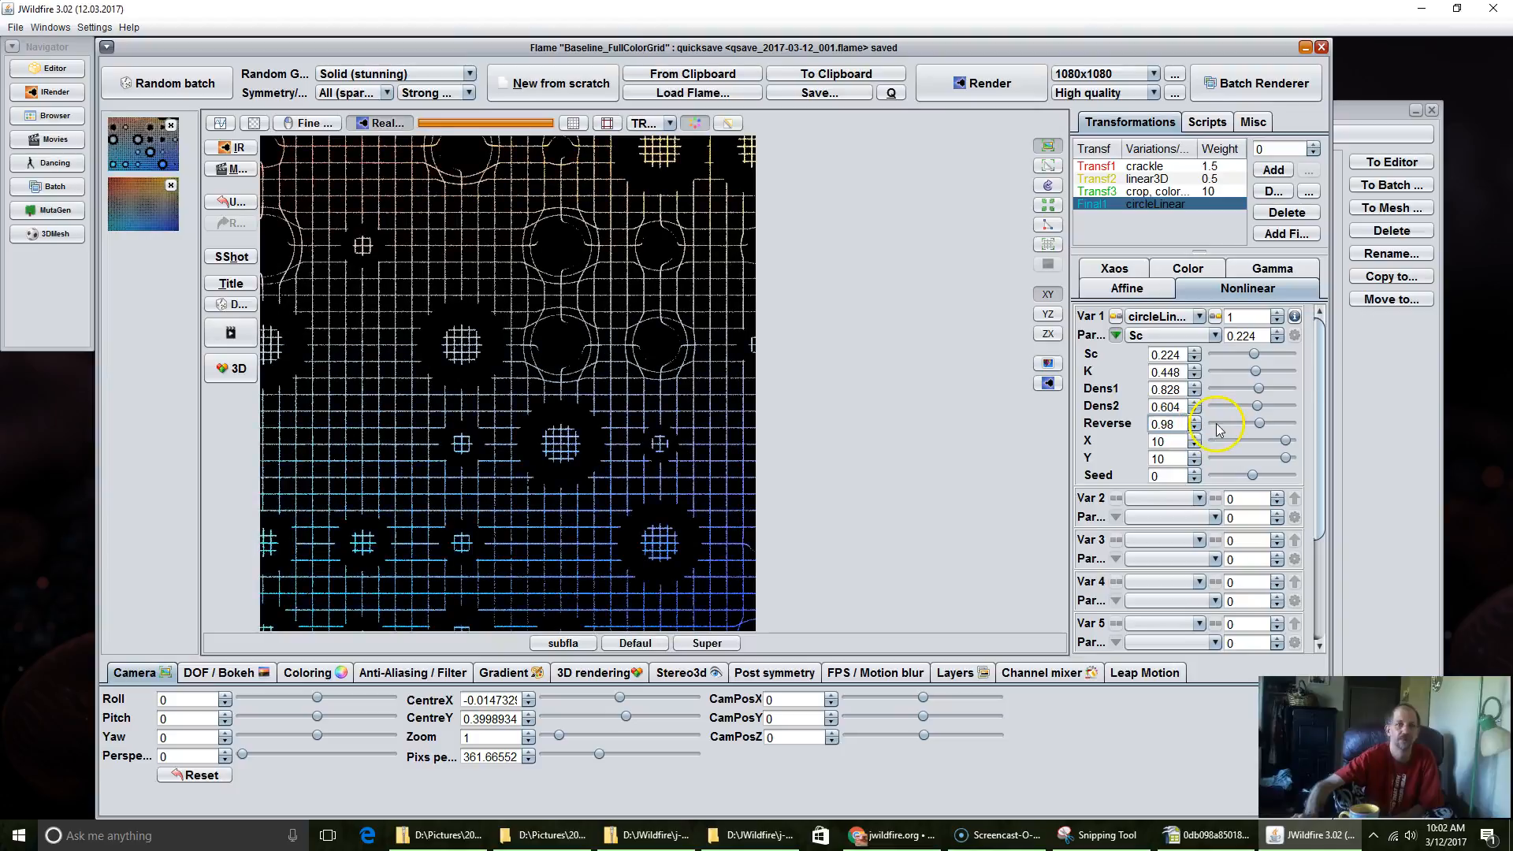
click(1219, 422)
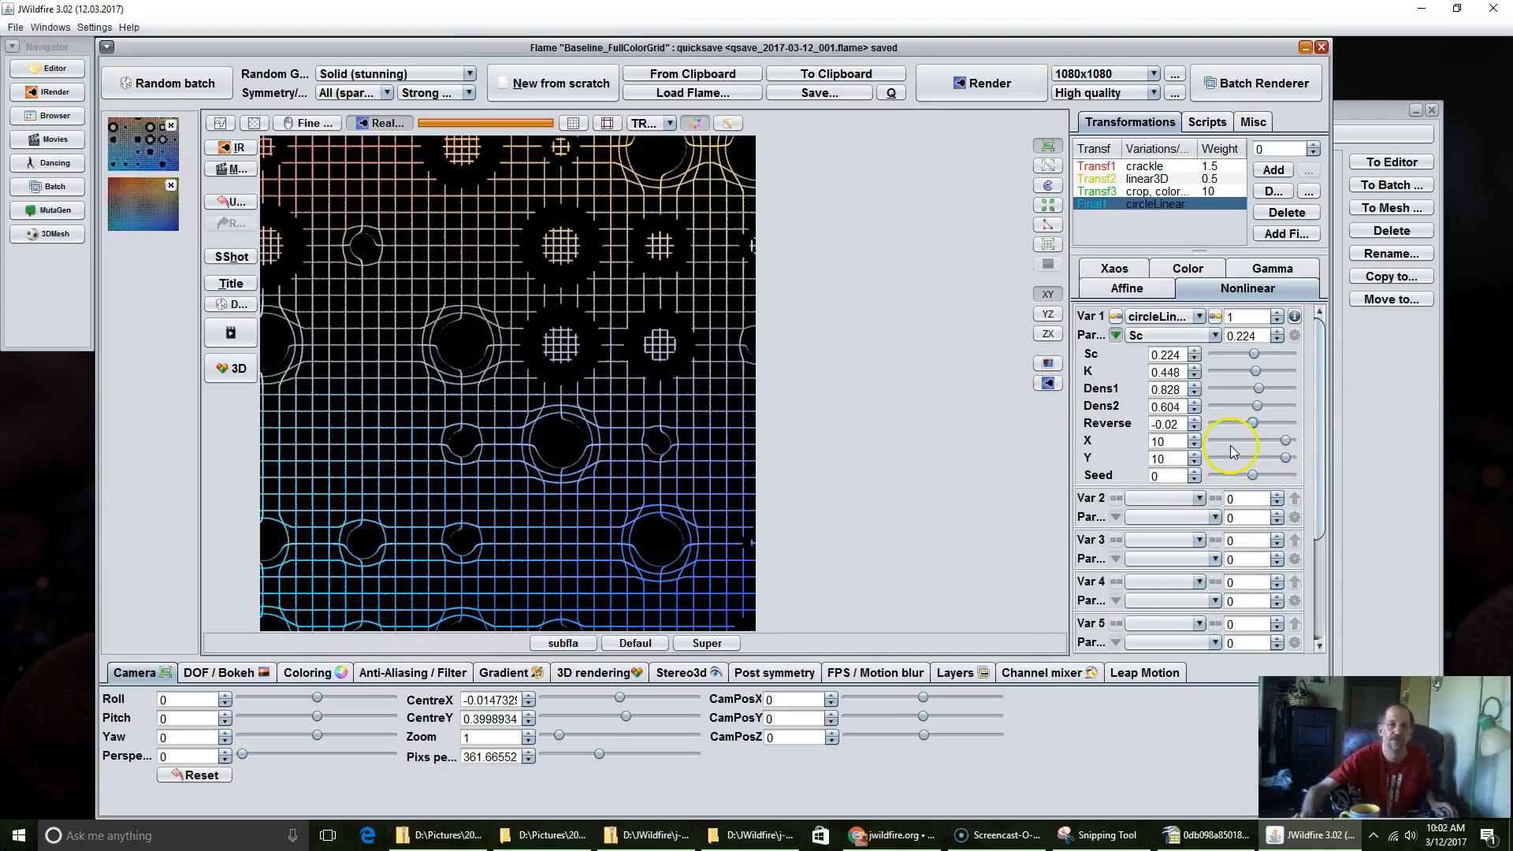
double_click(1173, 424)
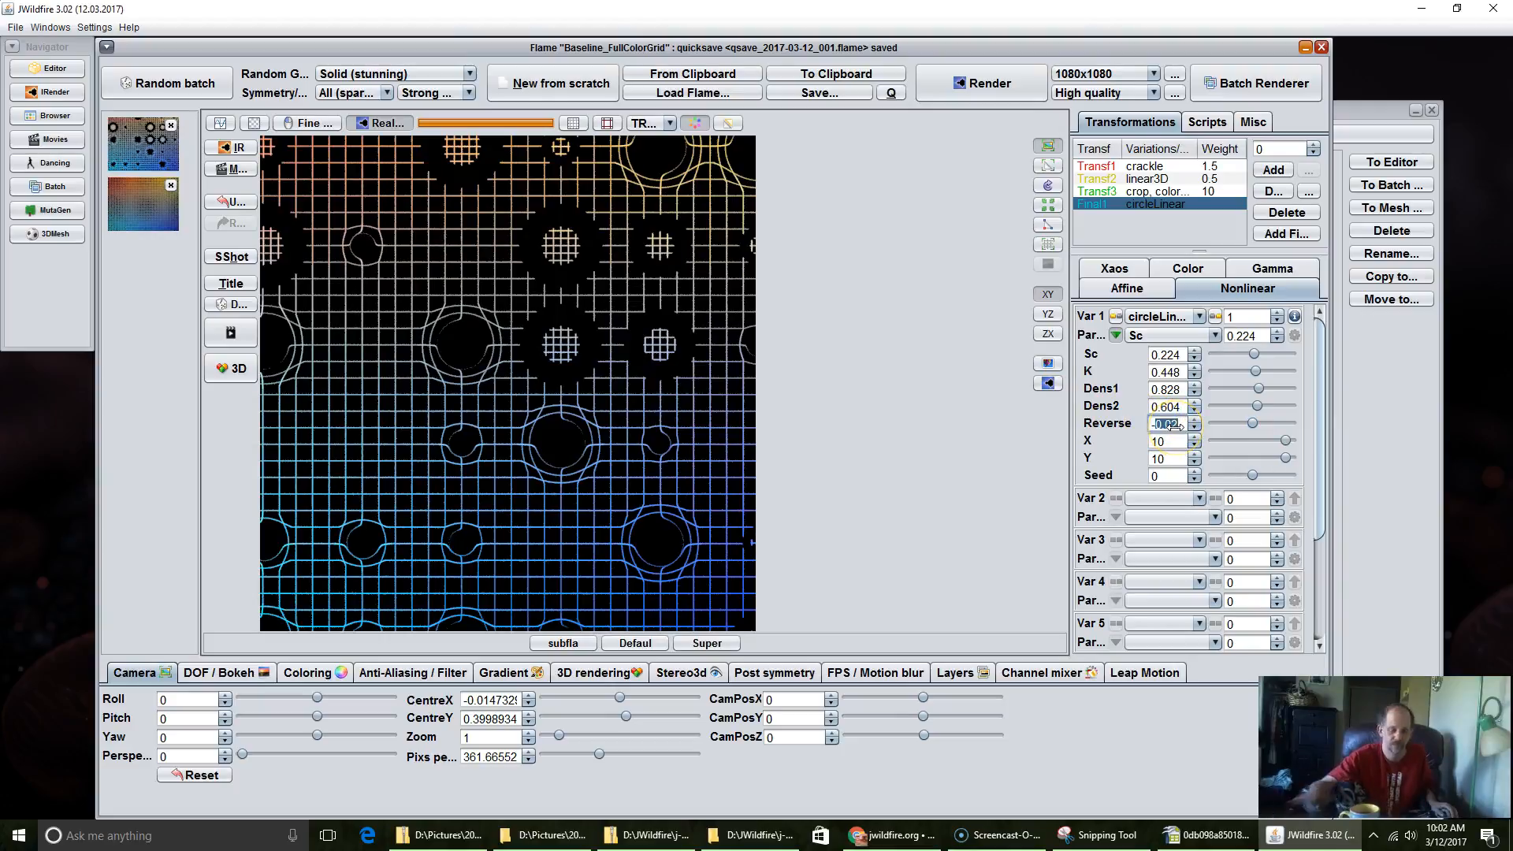
text(1)
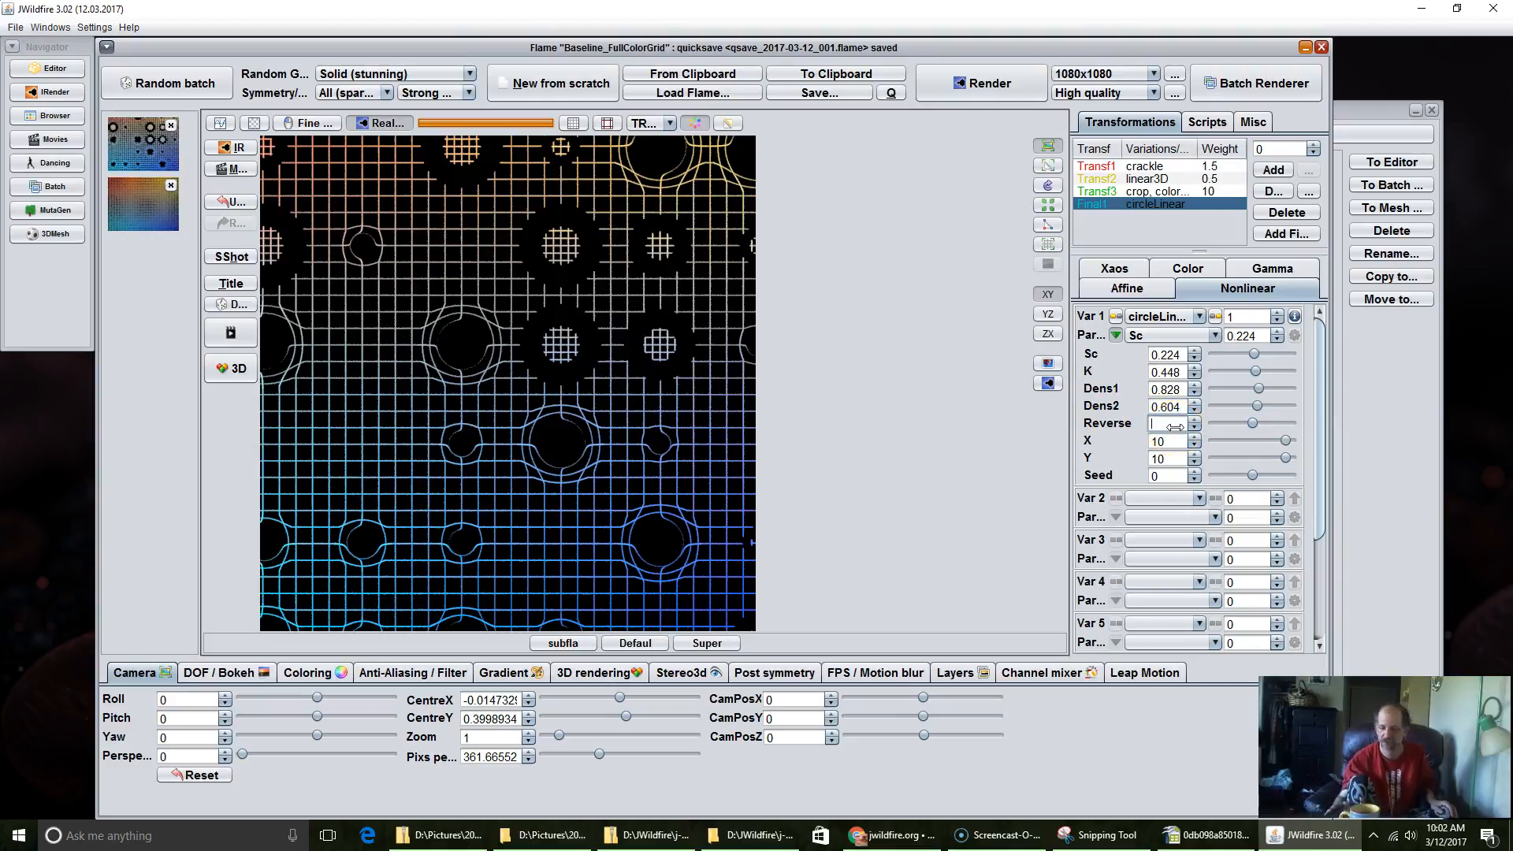
key(Return)
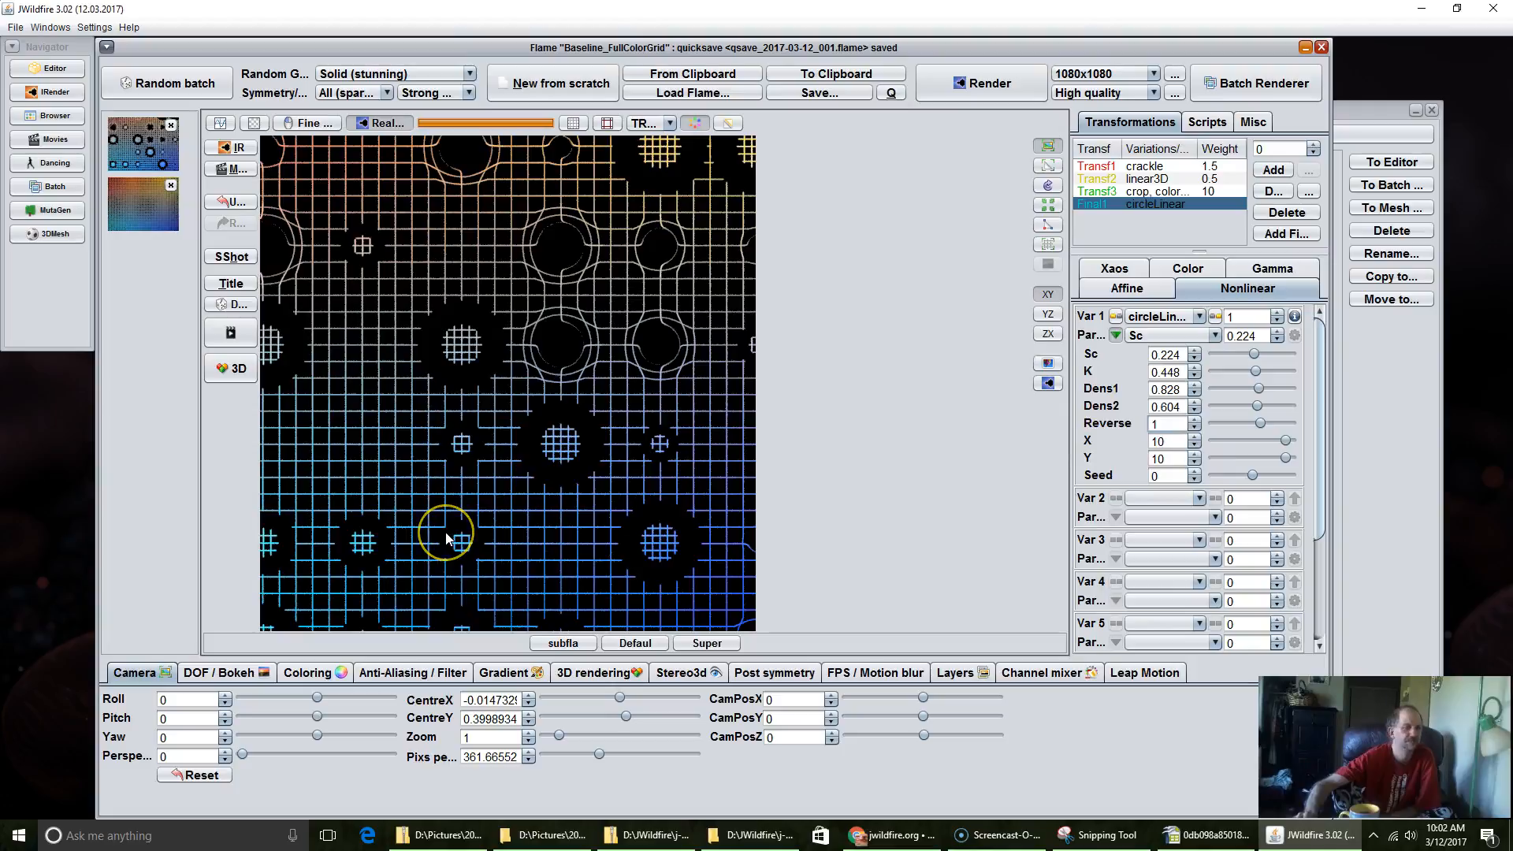
Step: Set circleLinear's X parameter to 9.844
drag(1145, 444, 1135, 444)
drag(845, 504, 645, 519)
drag(1160, 451, 923, 326)
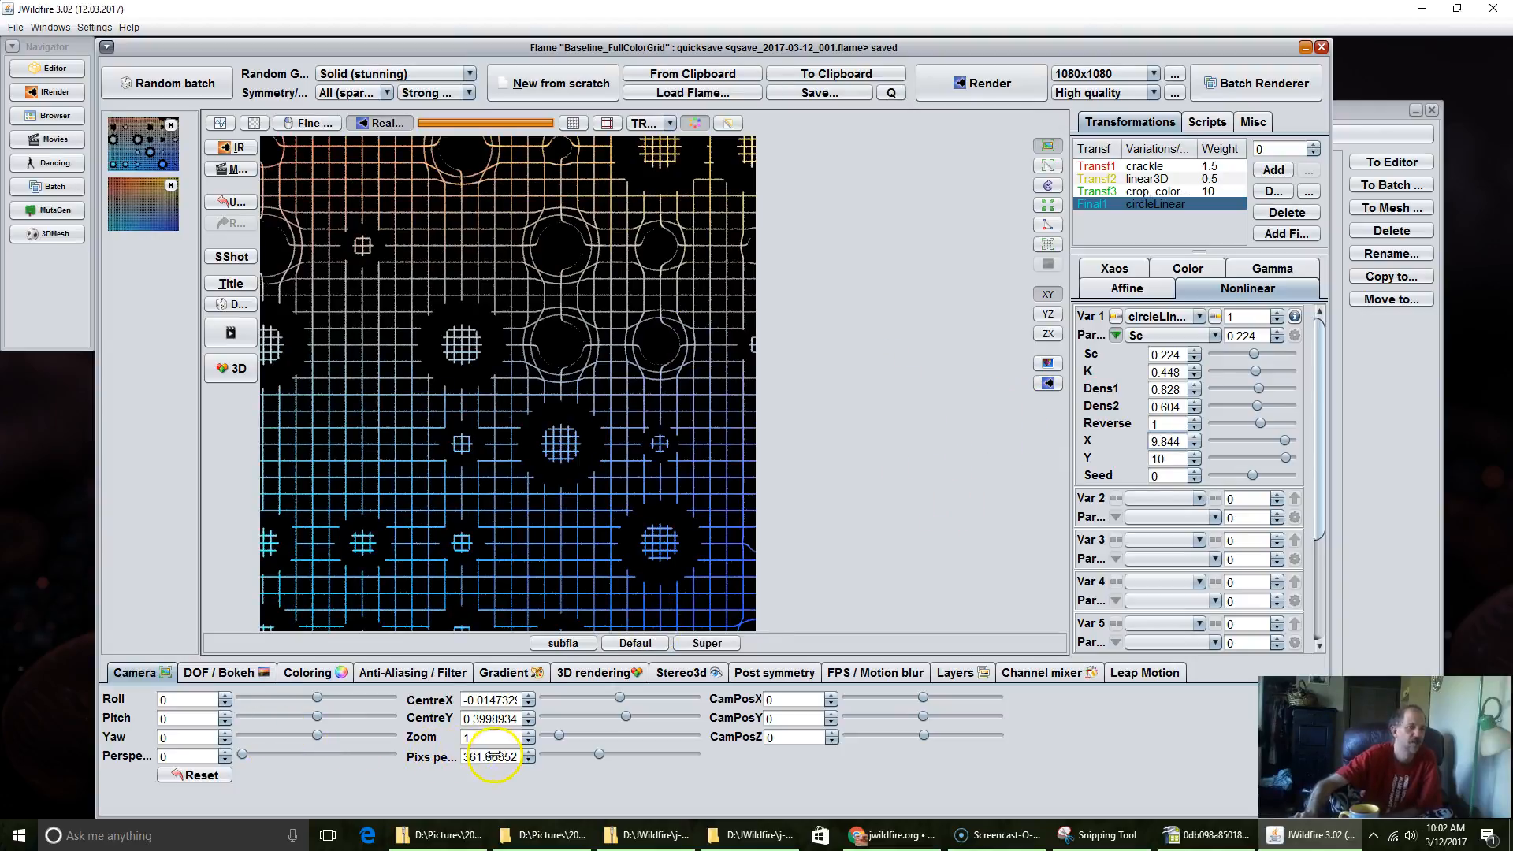
Step: Reduce the camera's pixels per unit to about 254.87 and shift the camera to about CentreX -0.017, CentreY 0.189
drag(489, 758, 473, 760)
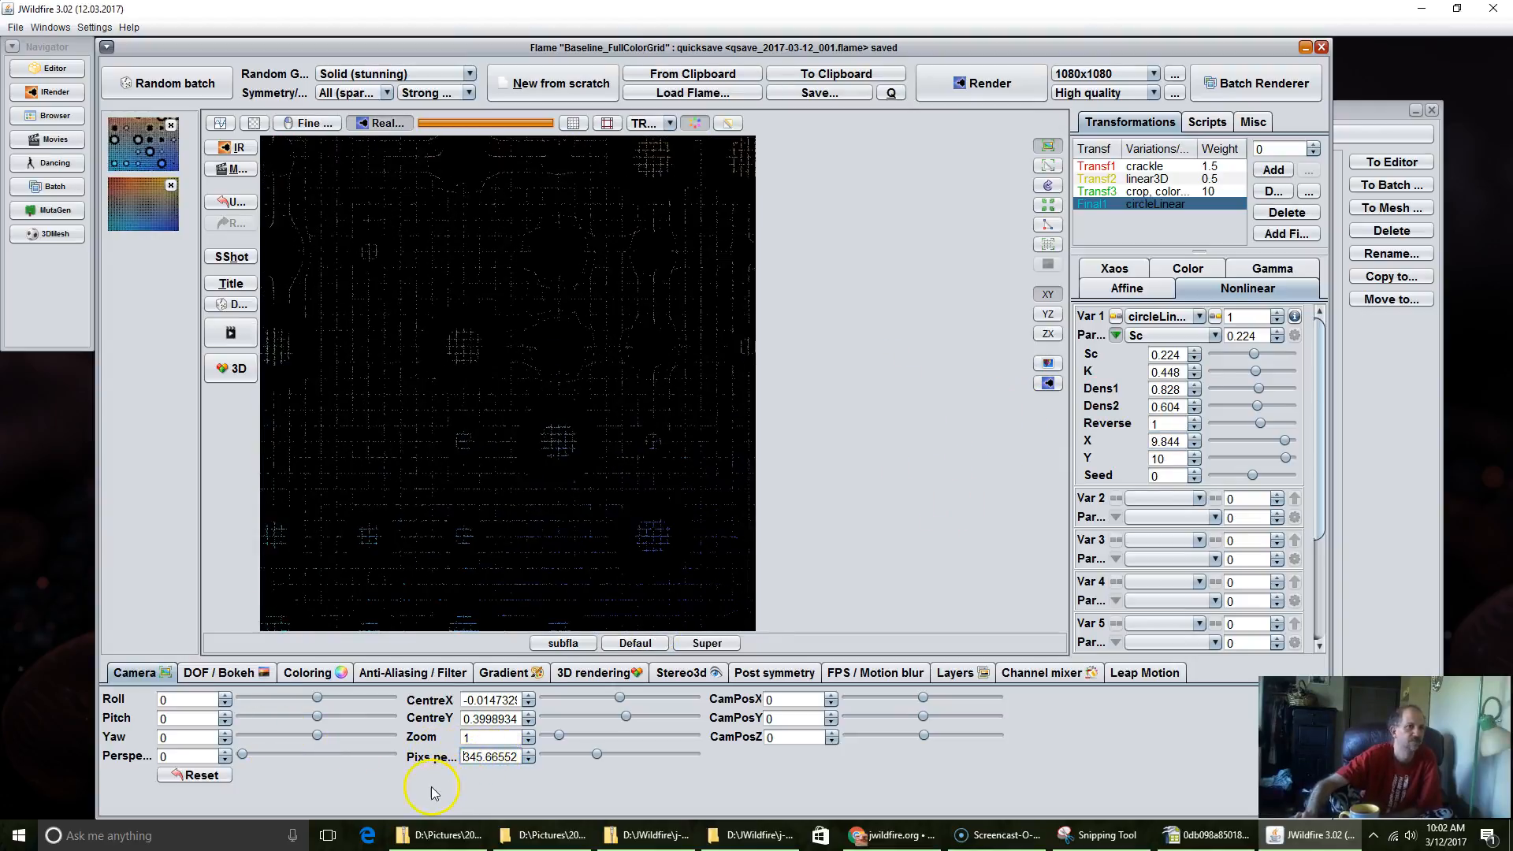
drag(407, 798, 383, 801)
drag(353, 800, 277, 798)
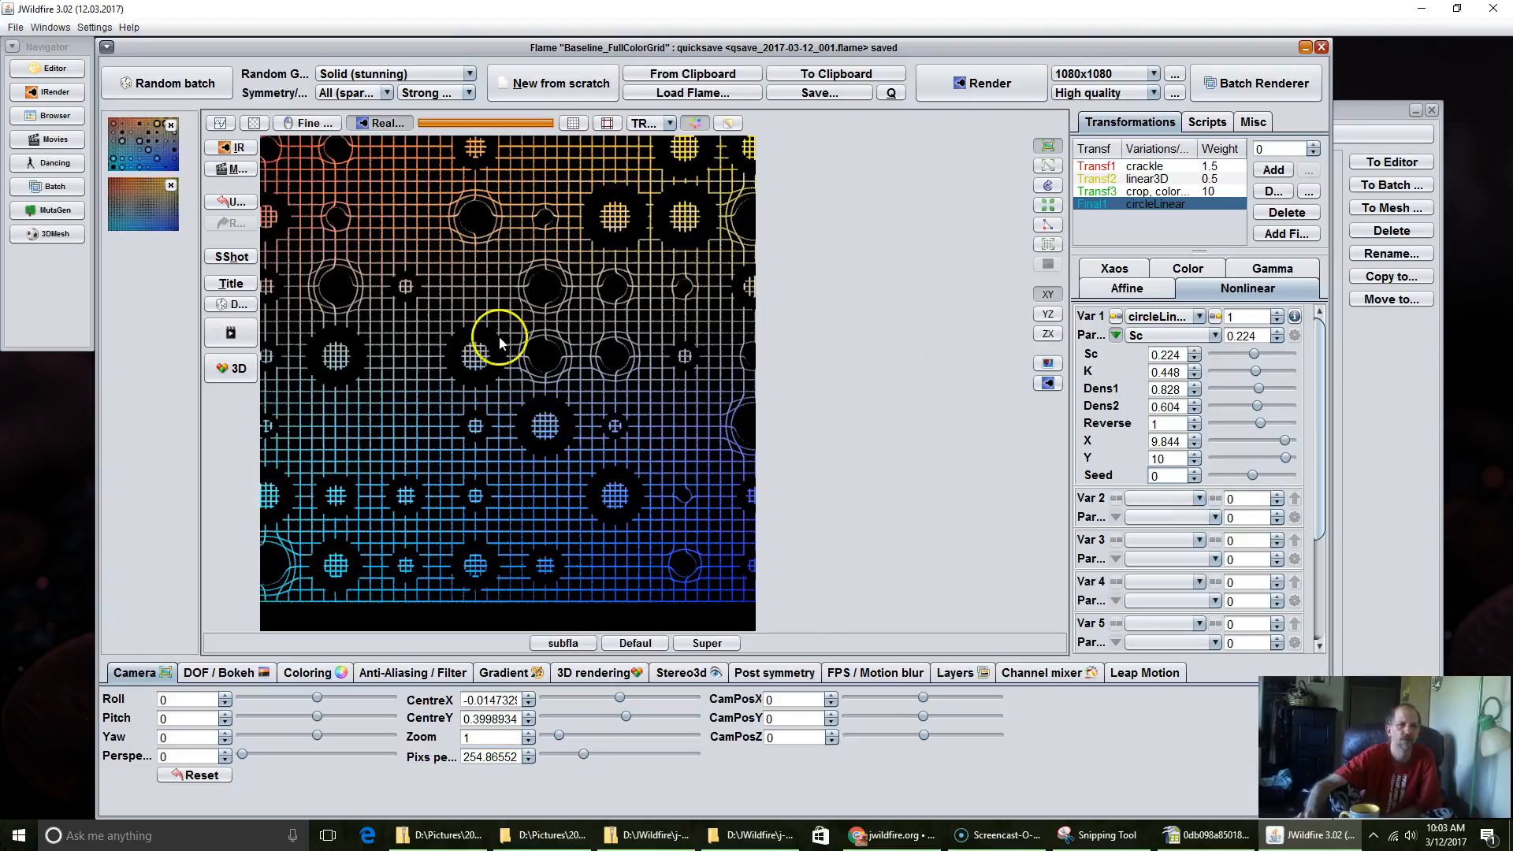
click(516, 385)
drag(515, 386, 513, 397)
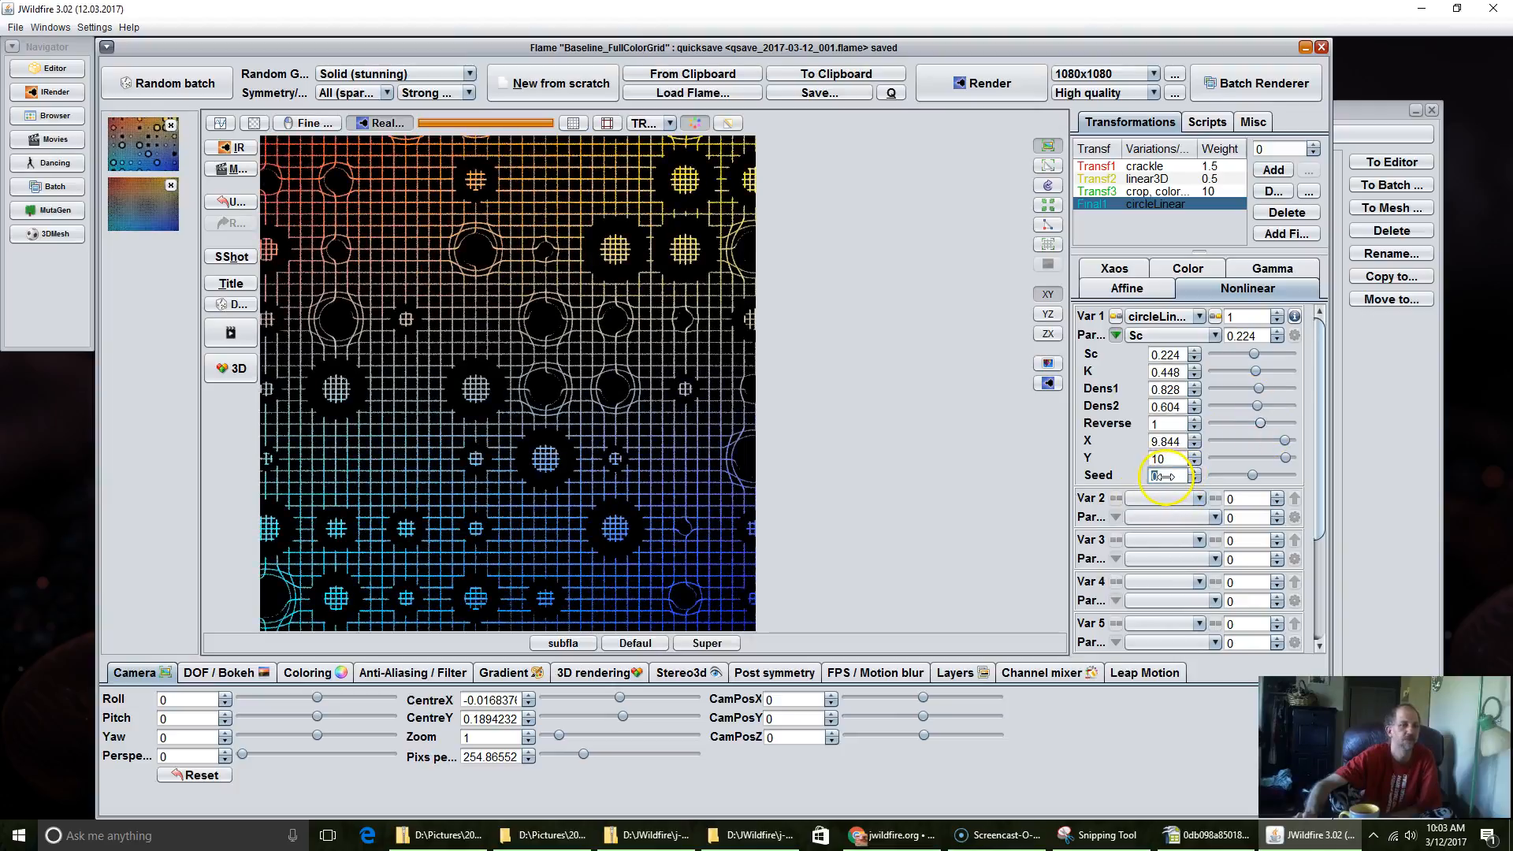
Step: Vary circleLinear's Seed through 1.76 and 3.816 up to 5.832
drag(1186, 475, 1250, 473)
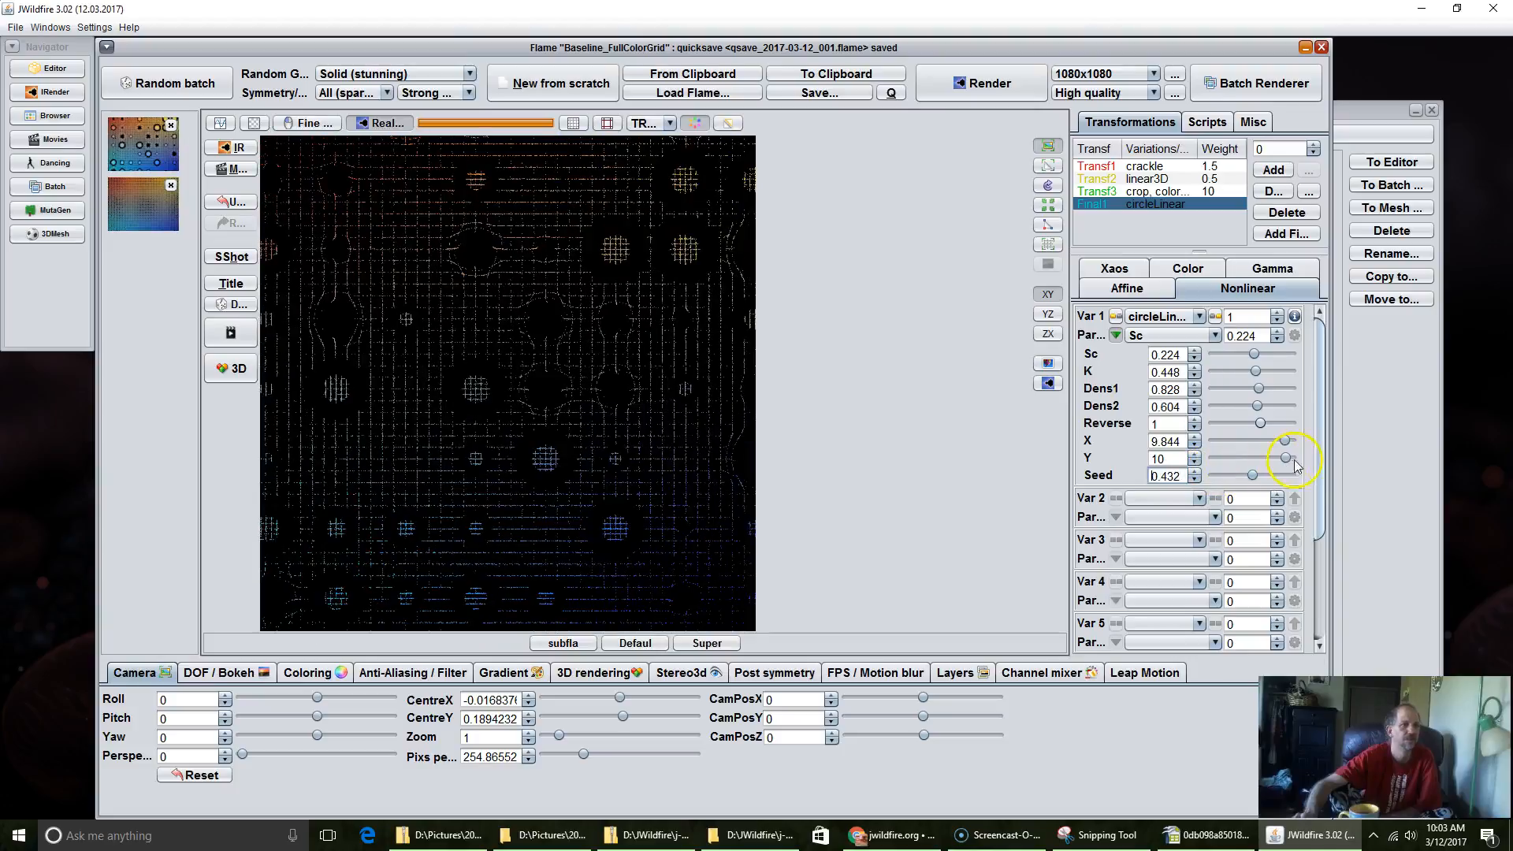
drag(1348, 465, 1497, 406)
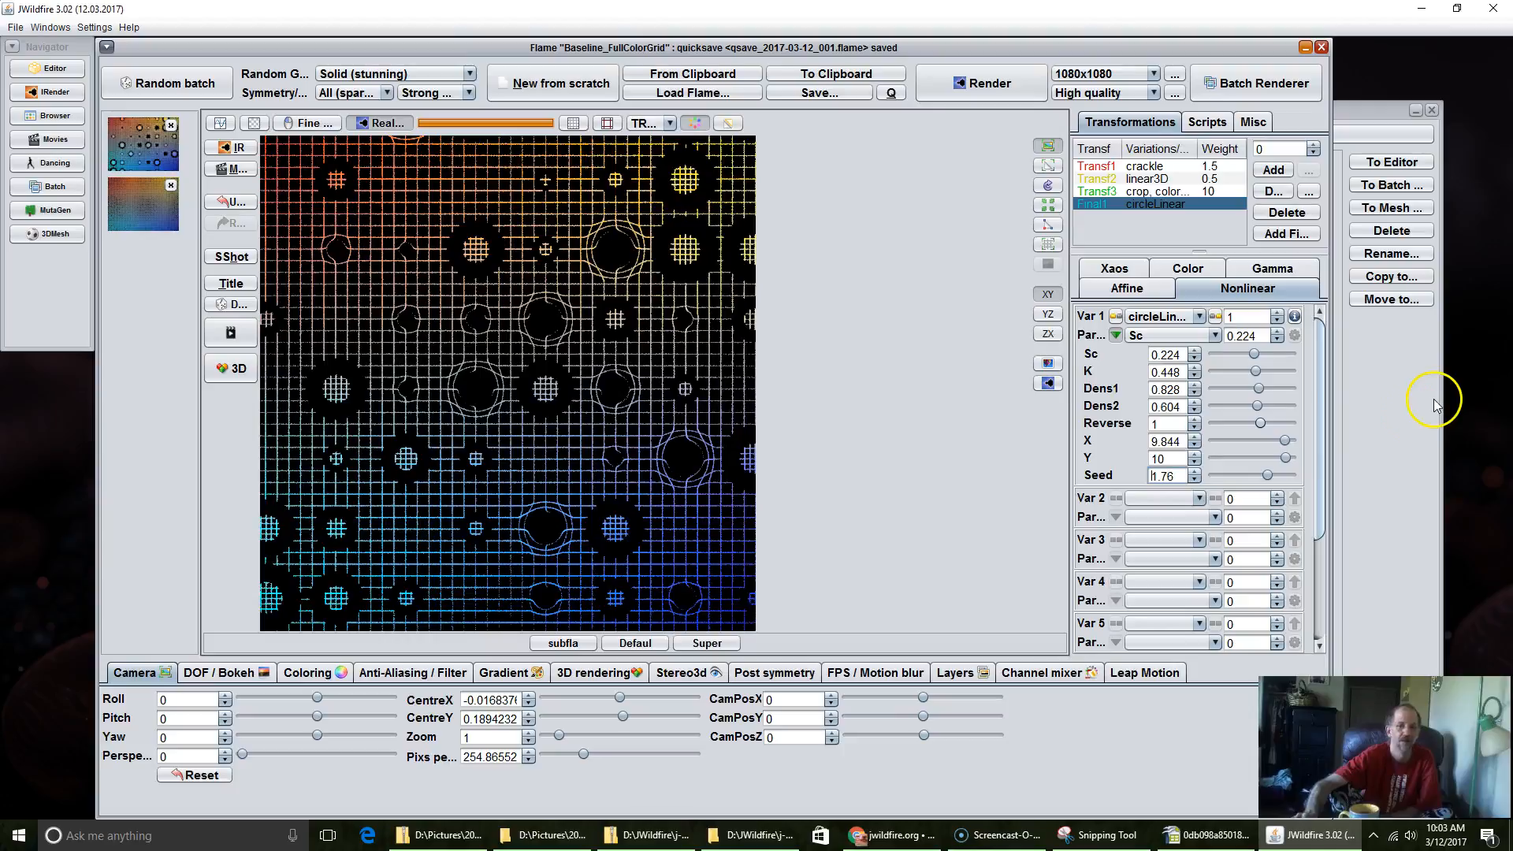
drag(1157, 475, 1293, 476)
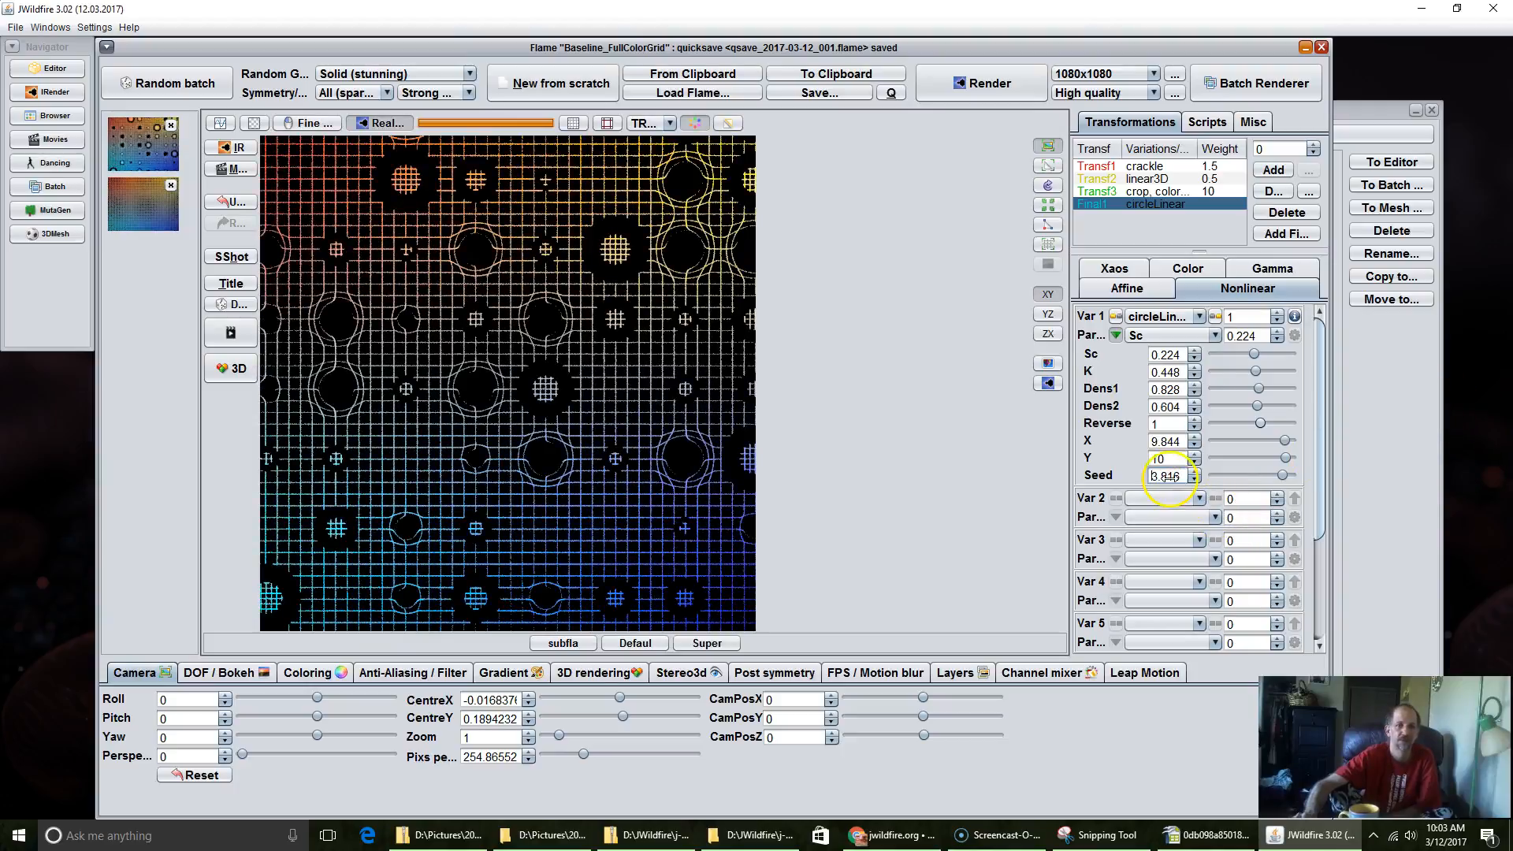
drag(1156, 475, 1385, 439)
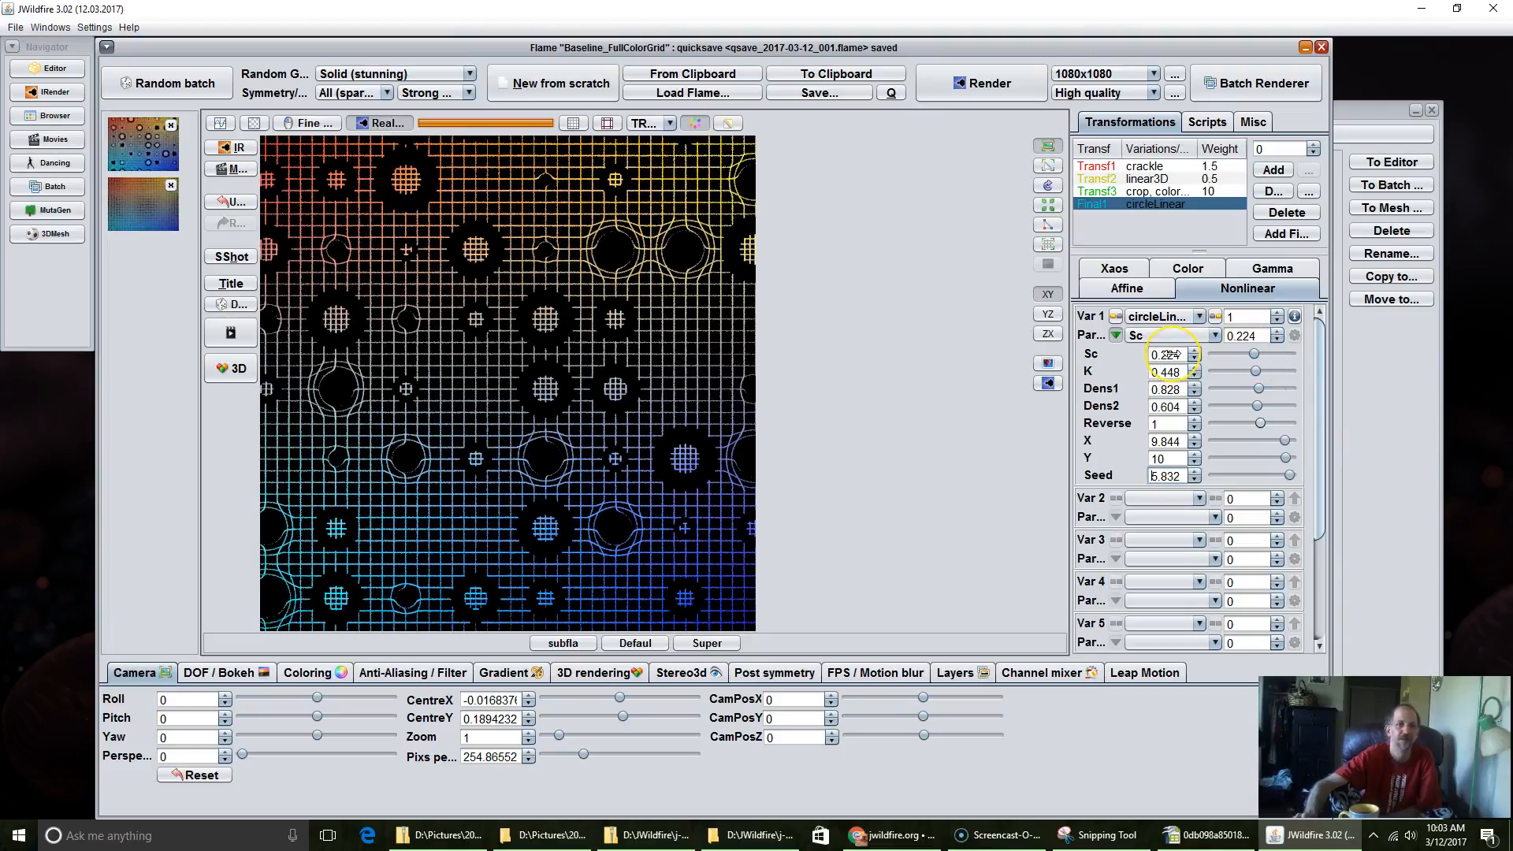
Step: Try circleLinear's Sc at 0.1, set it to 0.396, and raise its Seed to 7.804
drag(1165, 355, 1146, 365)
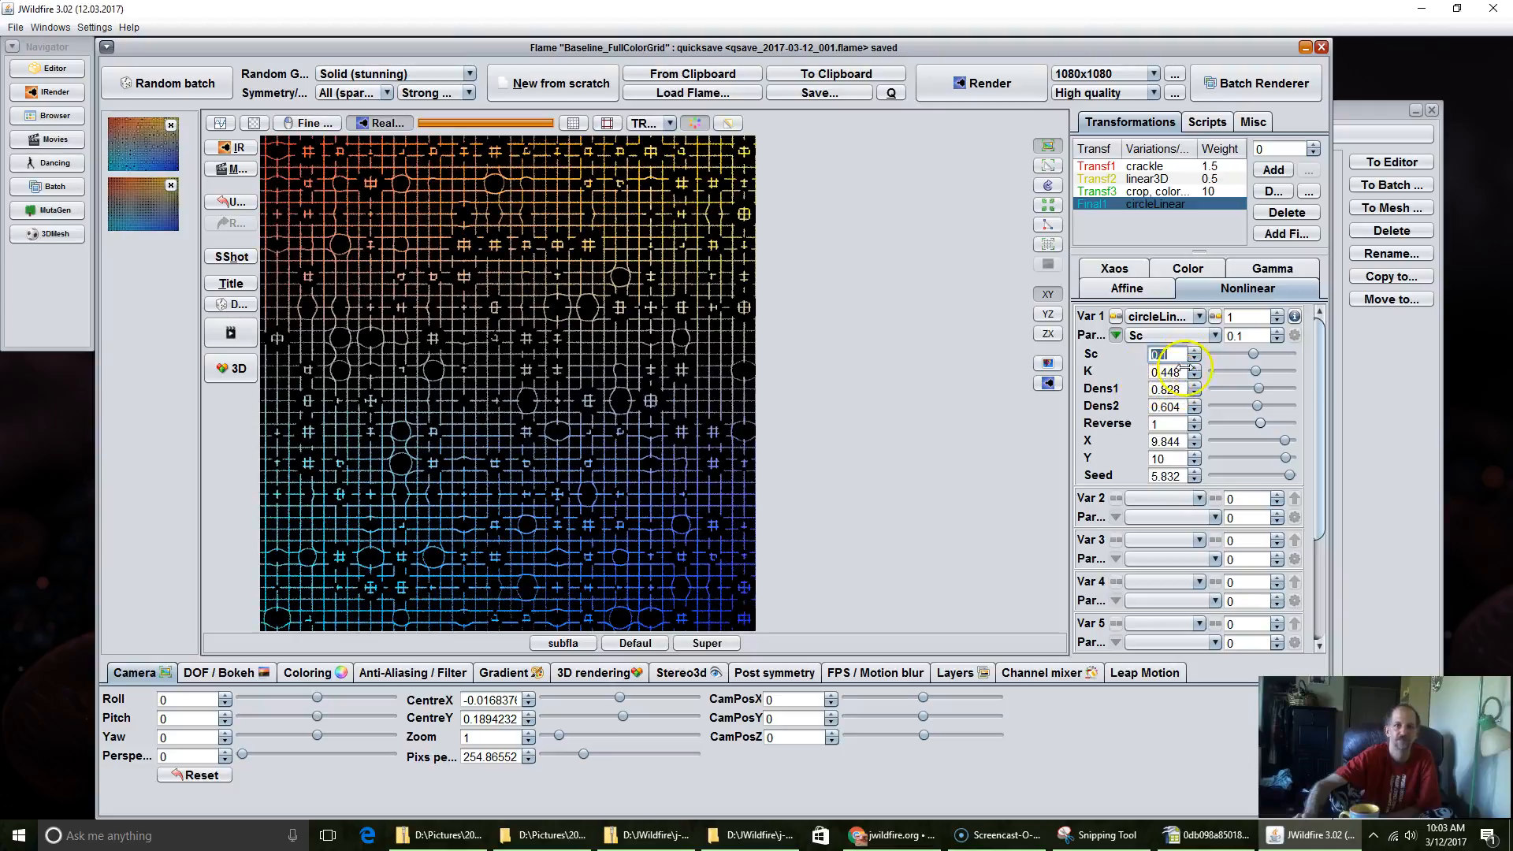
drag(1161, 354, 1218, 321)
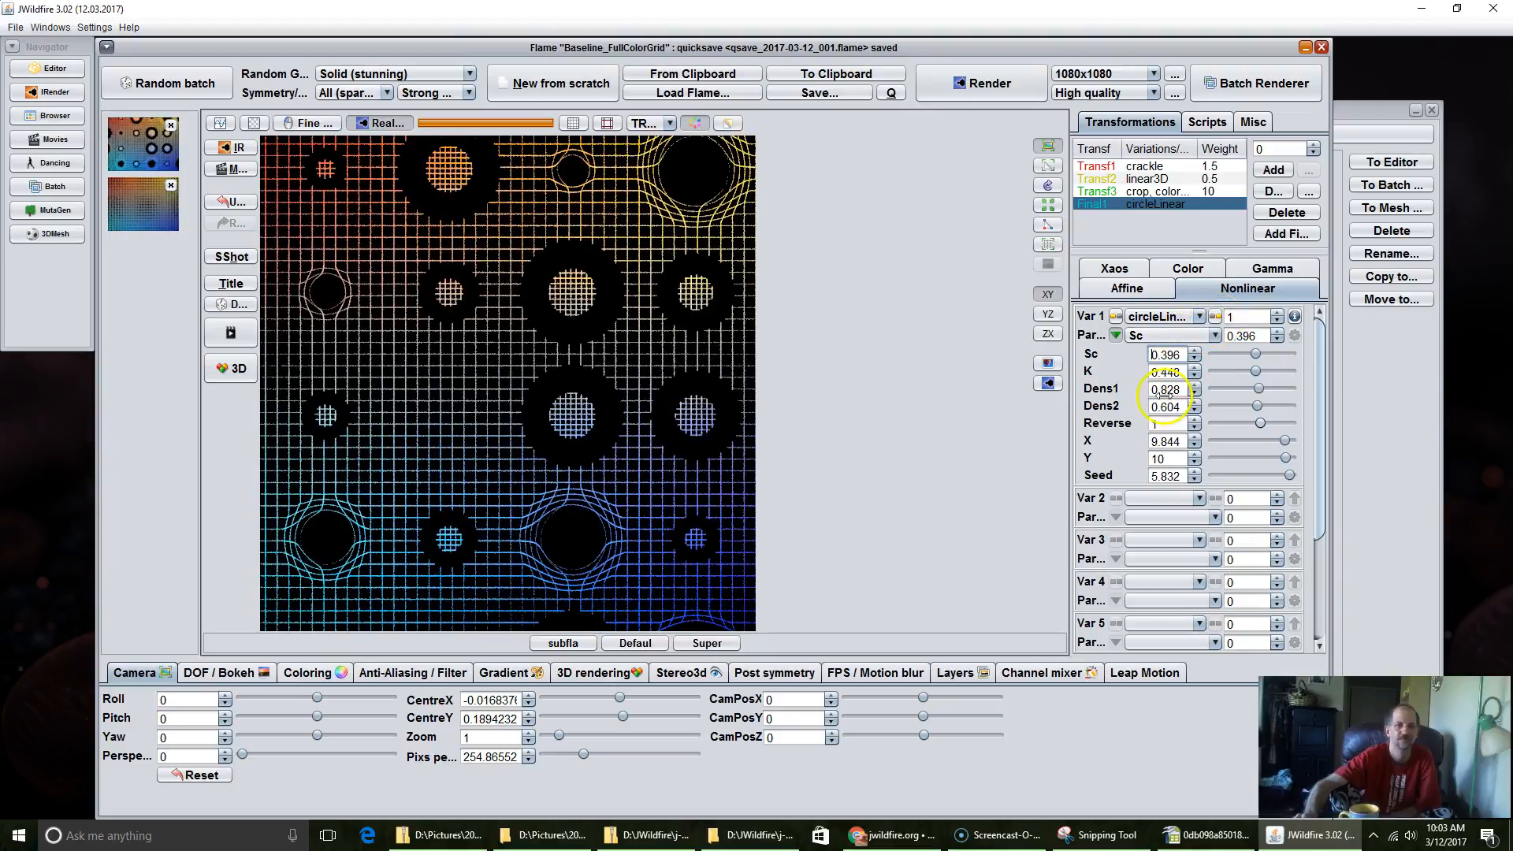
drag(1157, 475, 1489, 317)
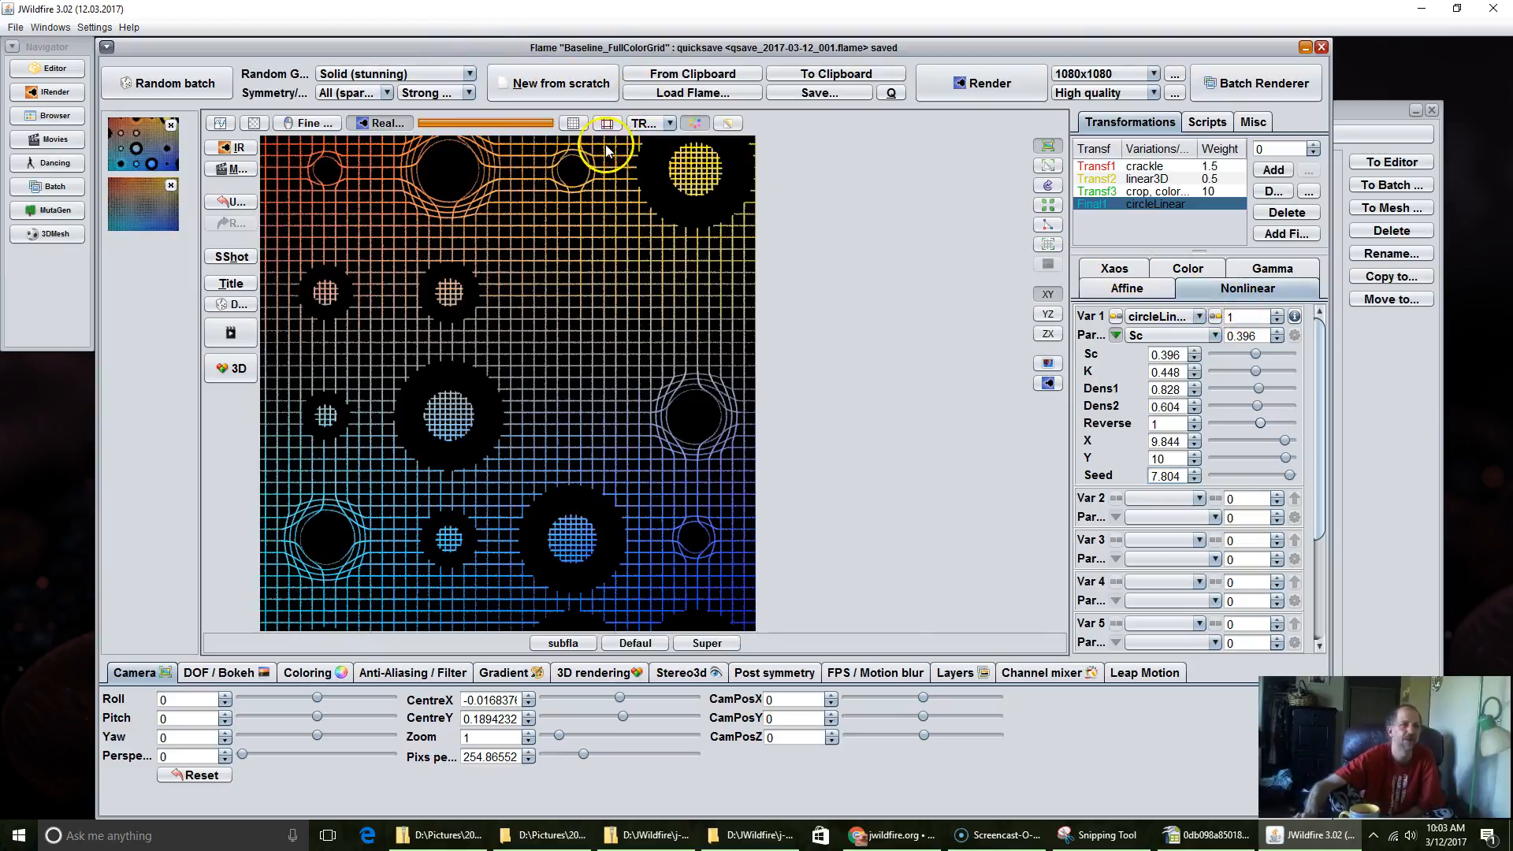
Step: Create a new flame from scratch and add a transformation to it
click(564, 85)
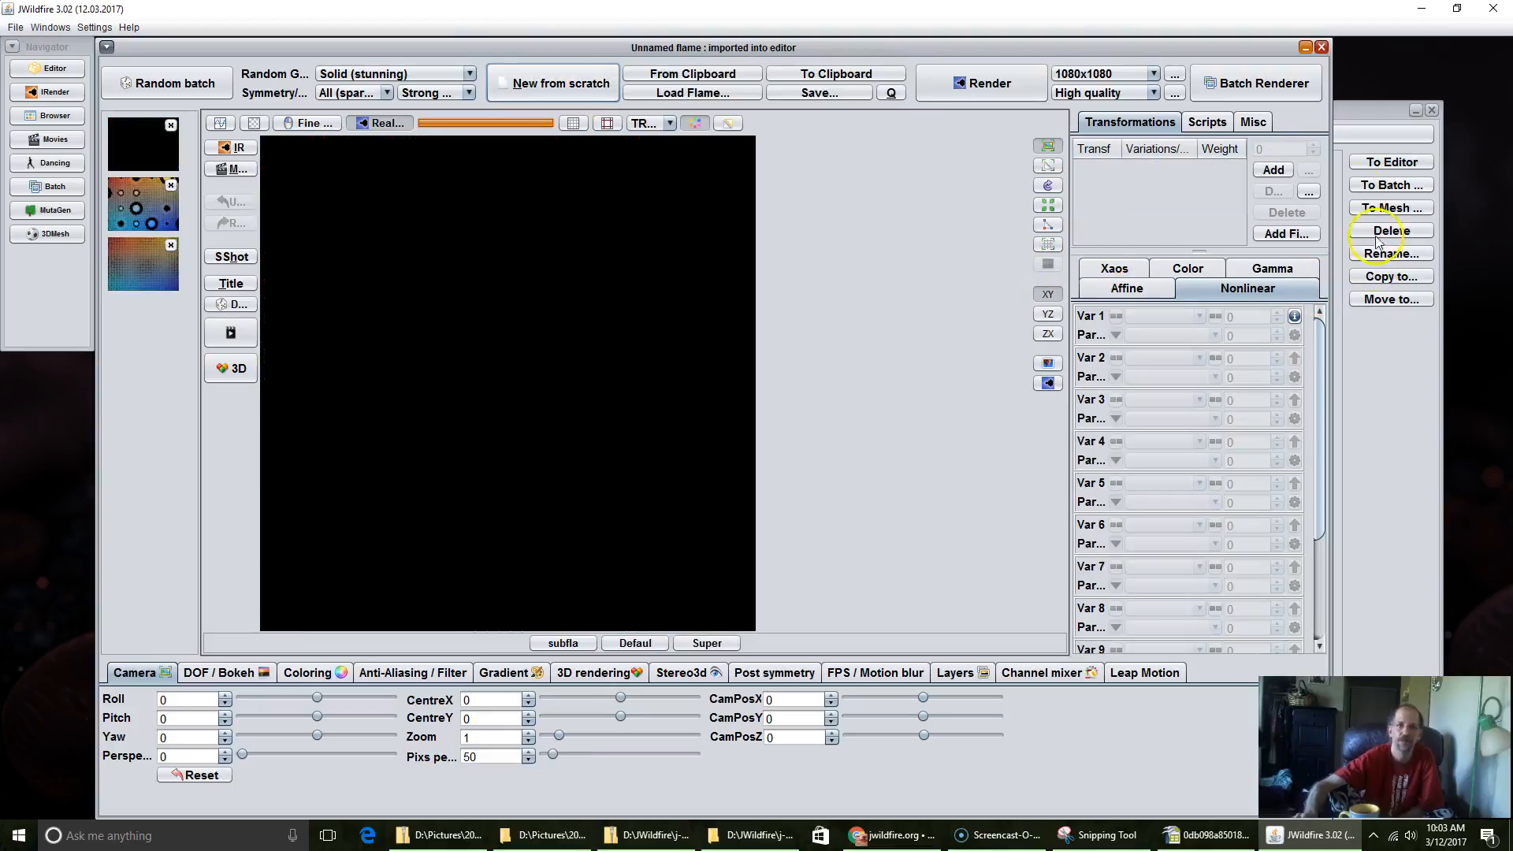
click(1274, 170)
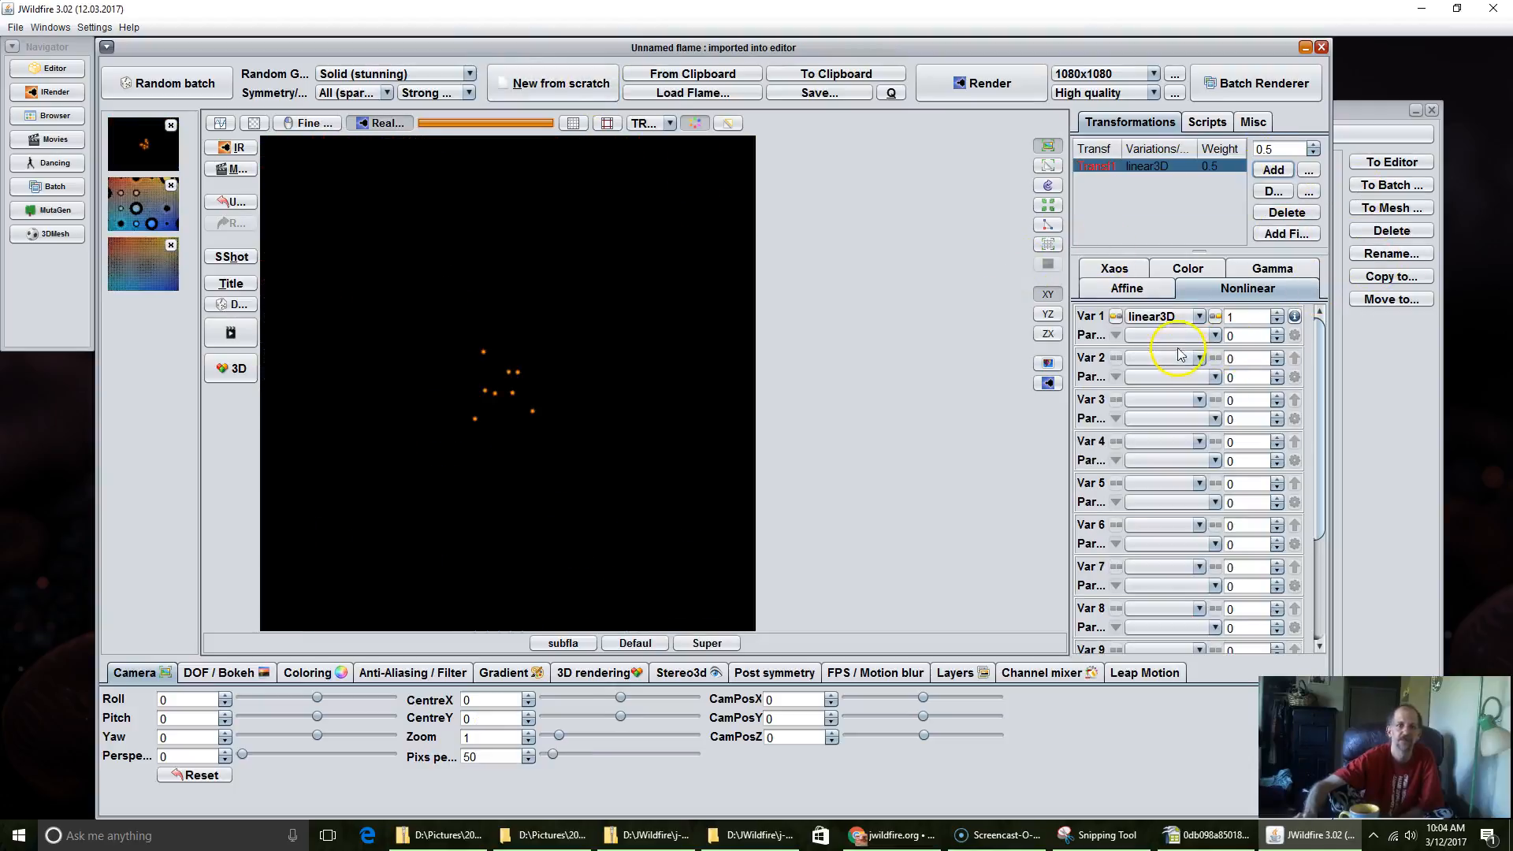
Step: Change the new transformation's first variation from linear3D to circleLinear
click(1165, 317)
scroll(1180, 353, up, 20)
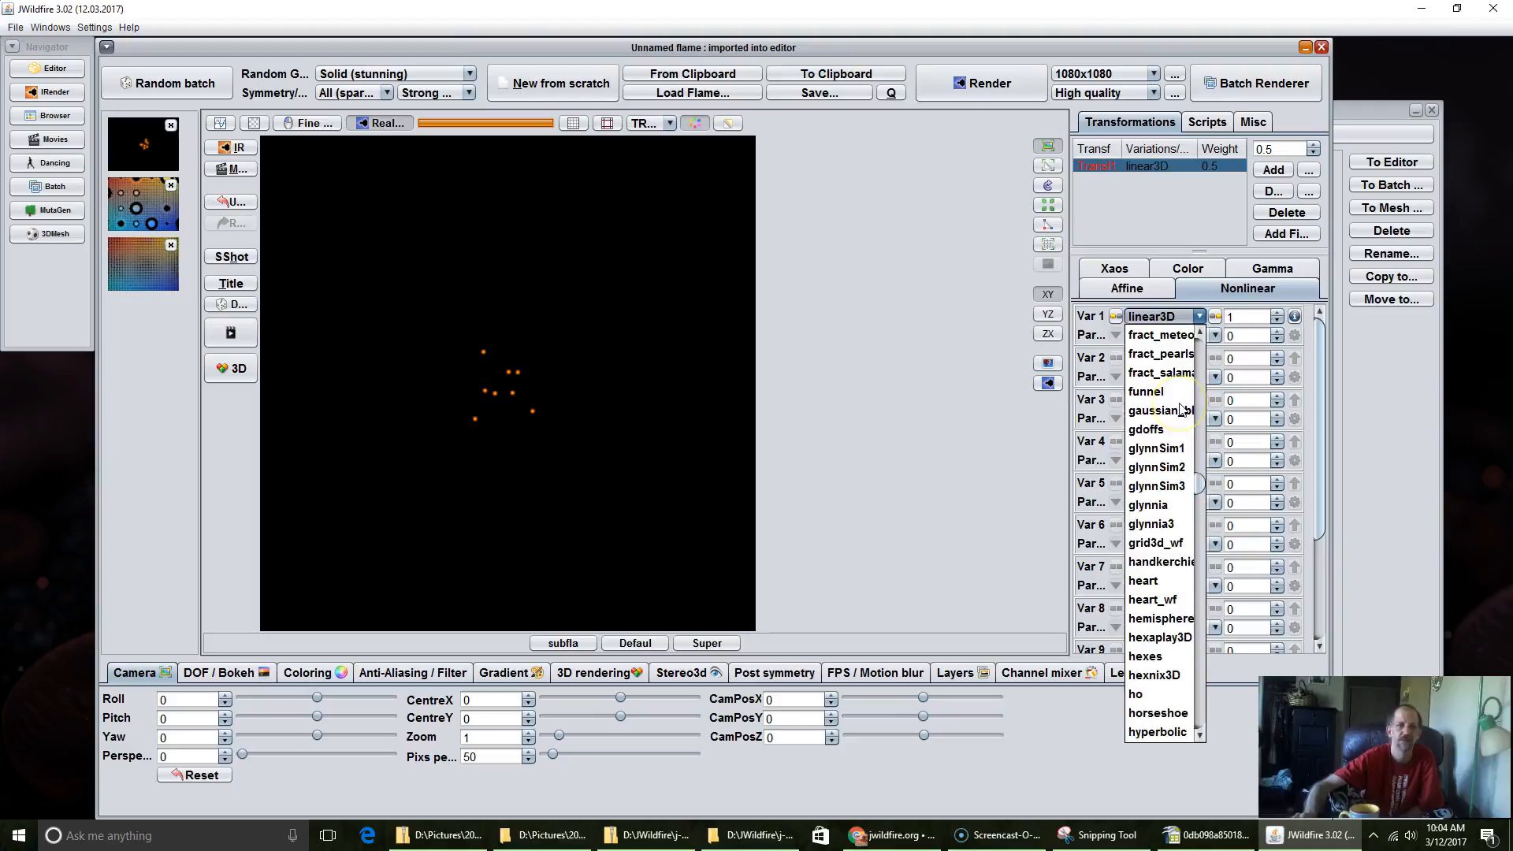
scroll(1183, 410, up, 15)
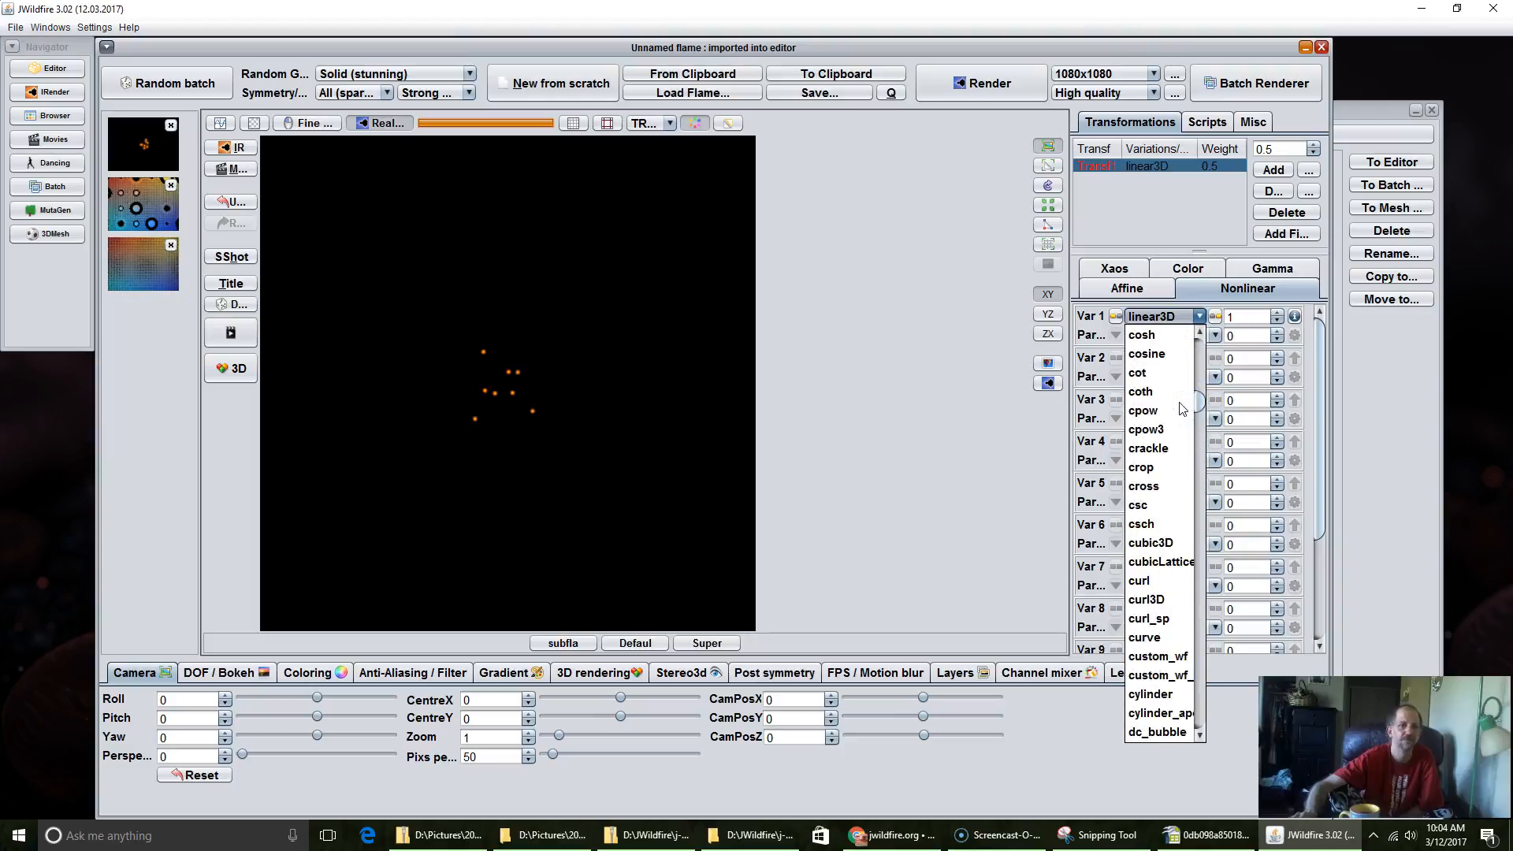
scroll(1151, 442, up, 6)
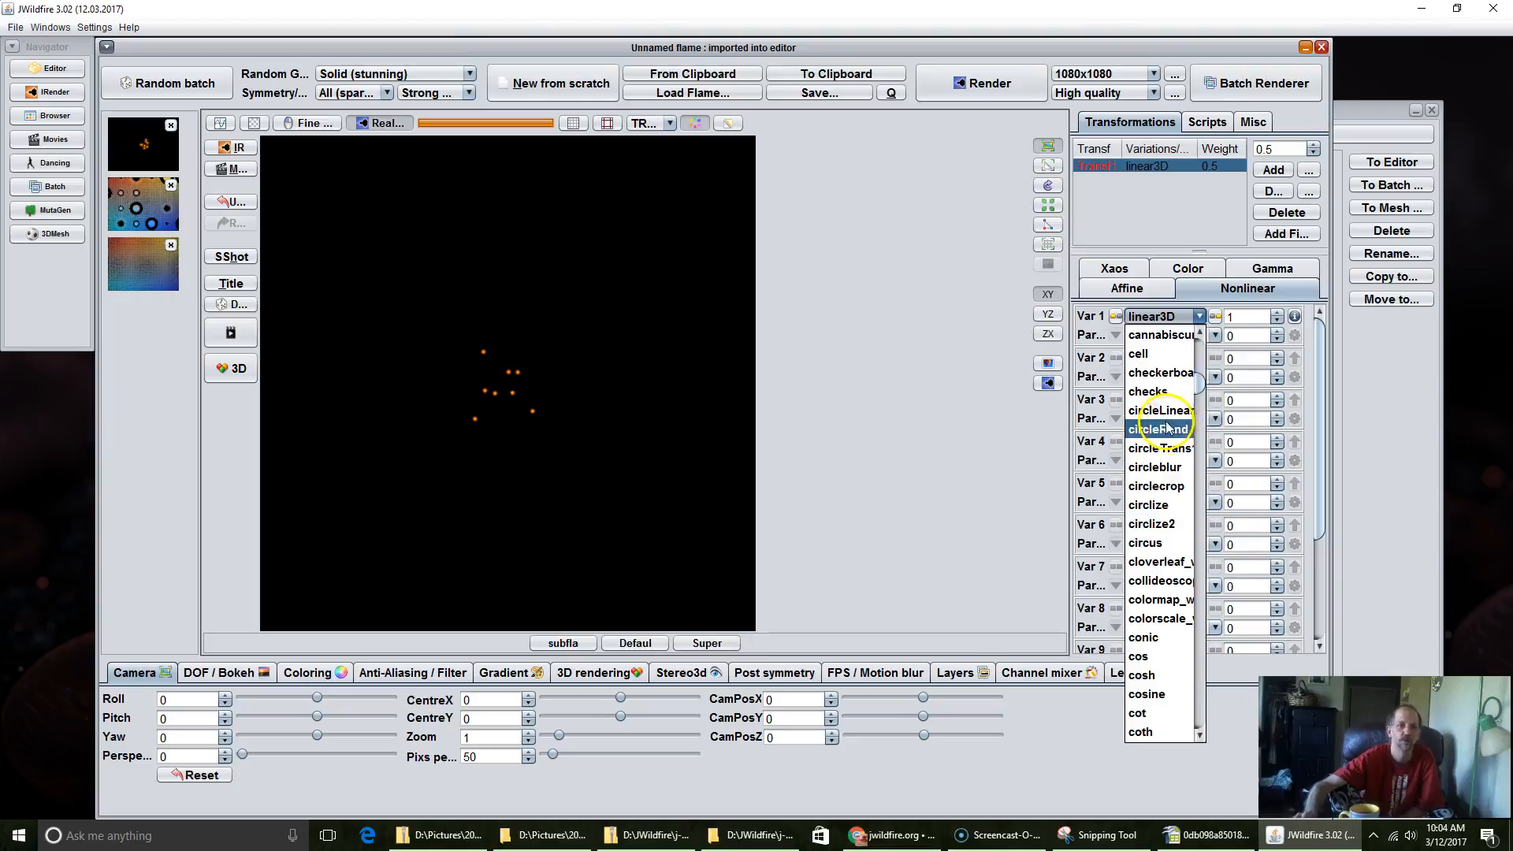
click(1159, 410)
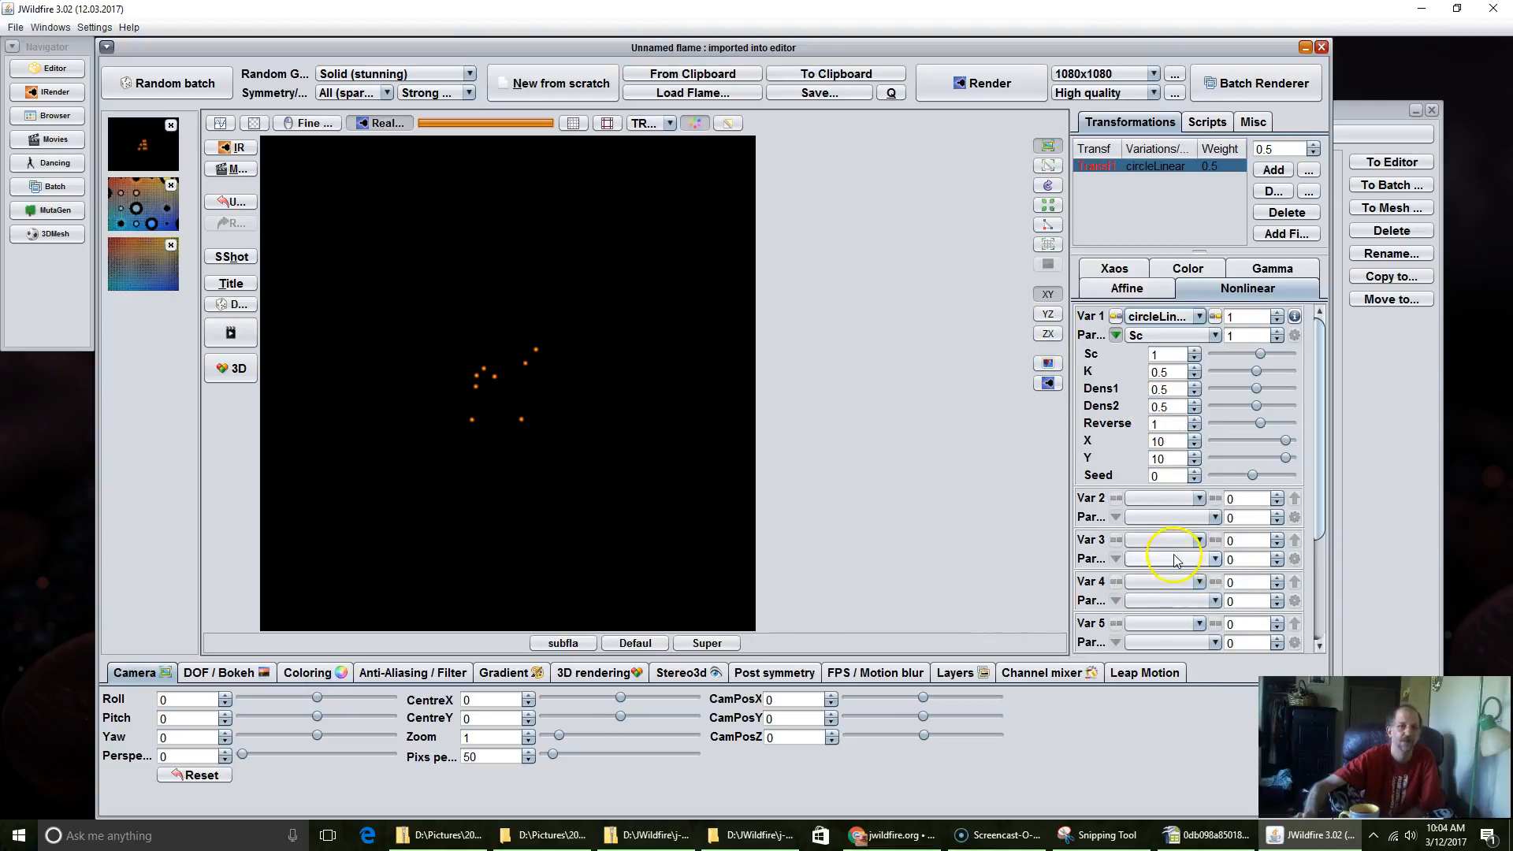
Step: Add the post_mirror variation as the transformation's second variation
click(1169, 507)
scroll(1173, 441, down, 6)
scroll(1173, 434, down, 20)
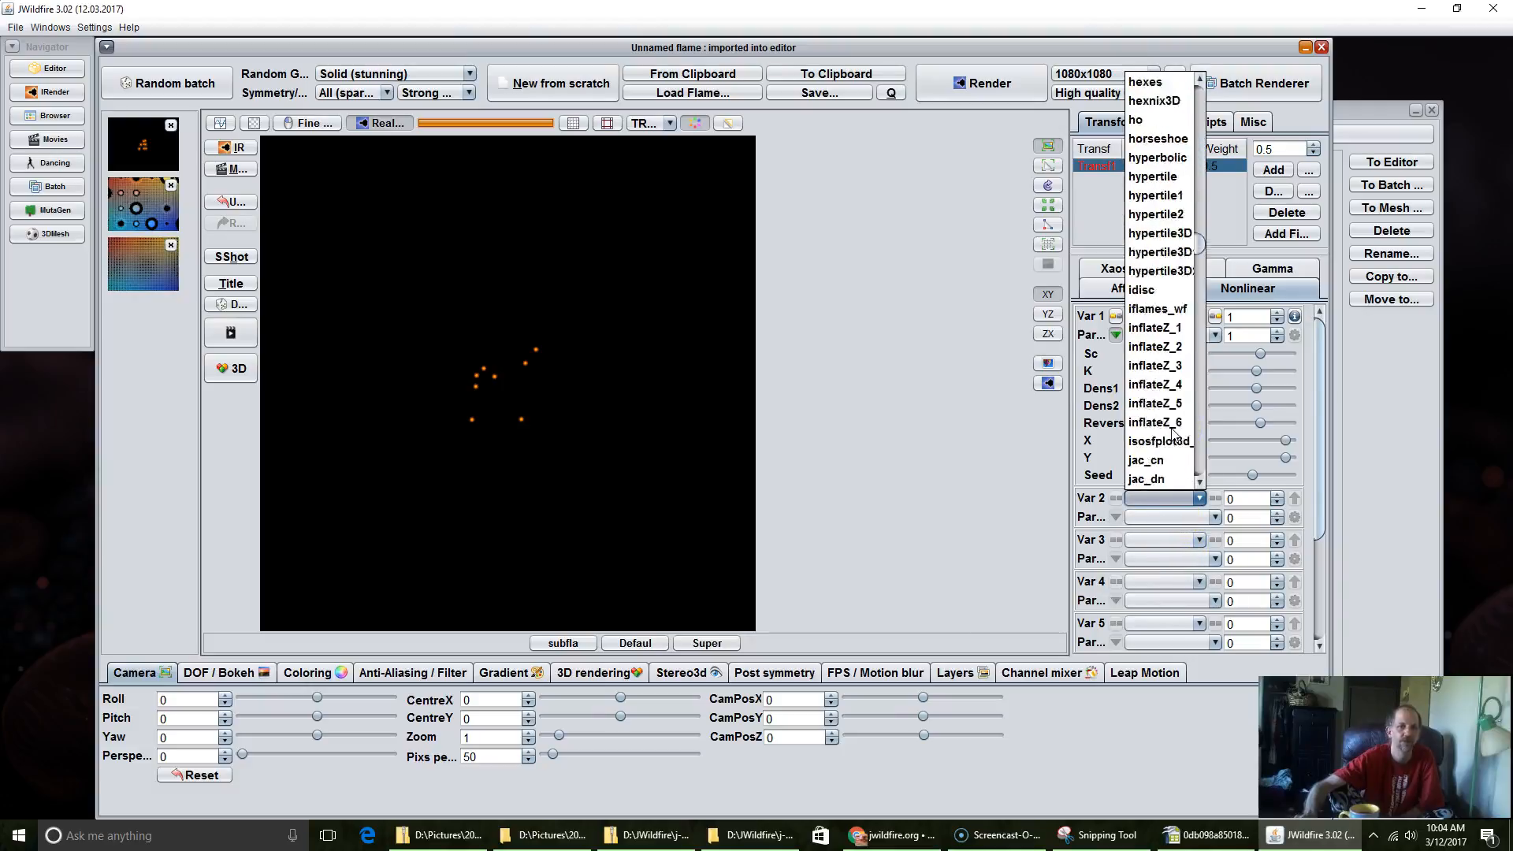
scroll(1174, 435, down, 2)
scroll(1174, 435, down, 15)
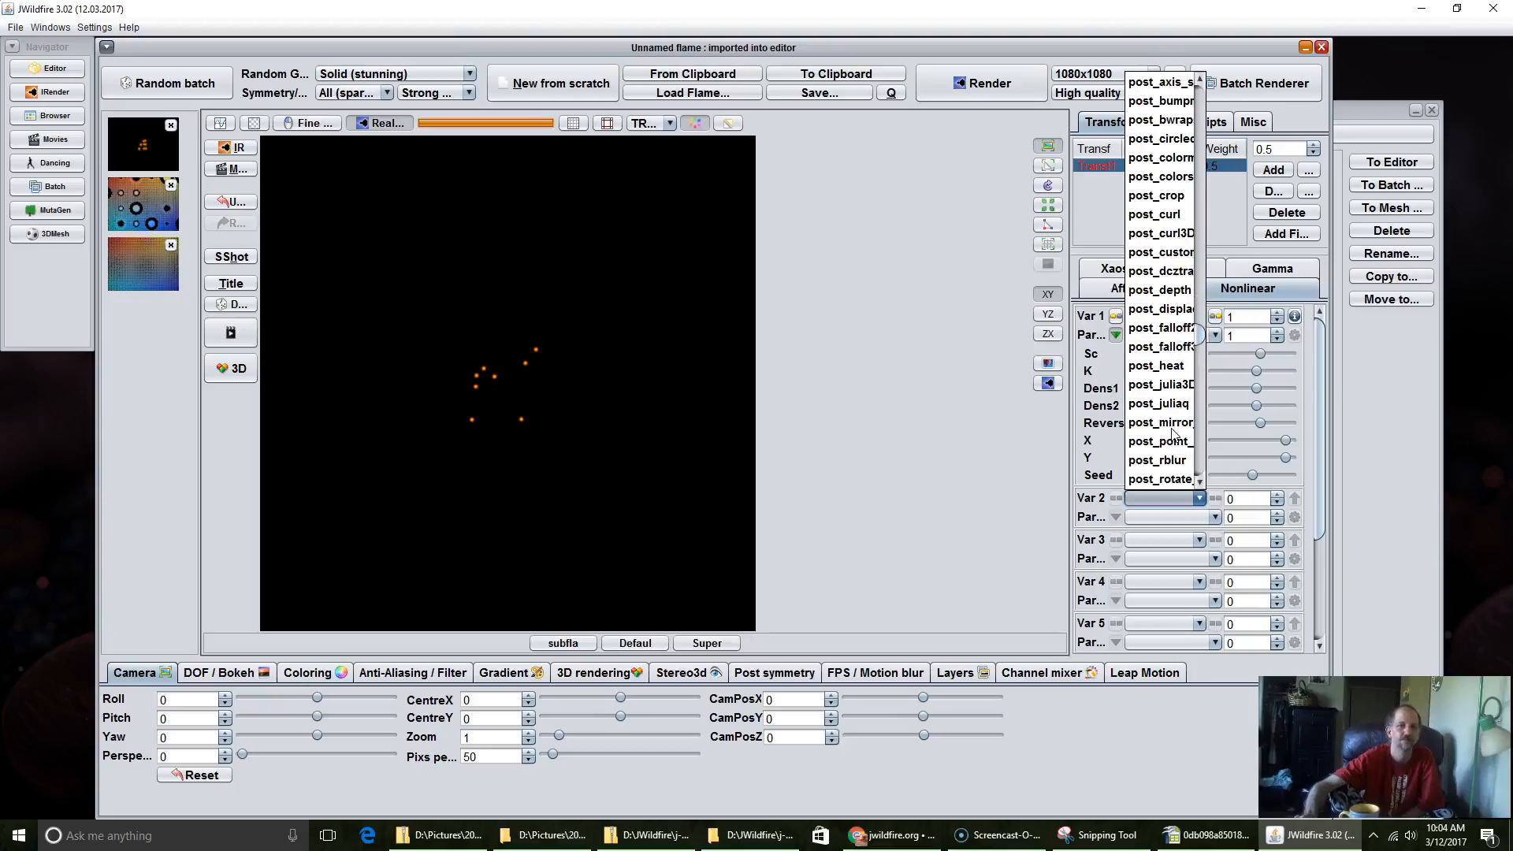
click(1165, 424)
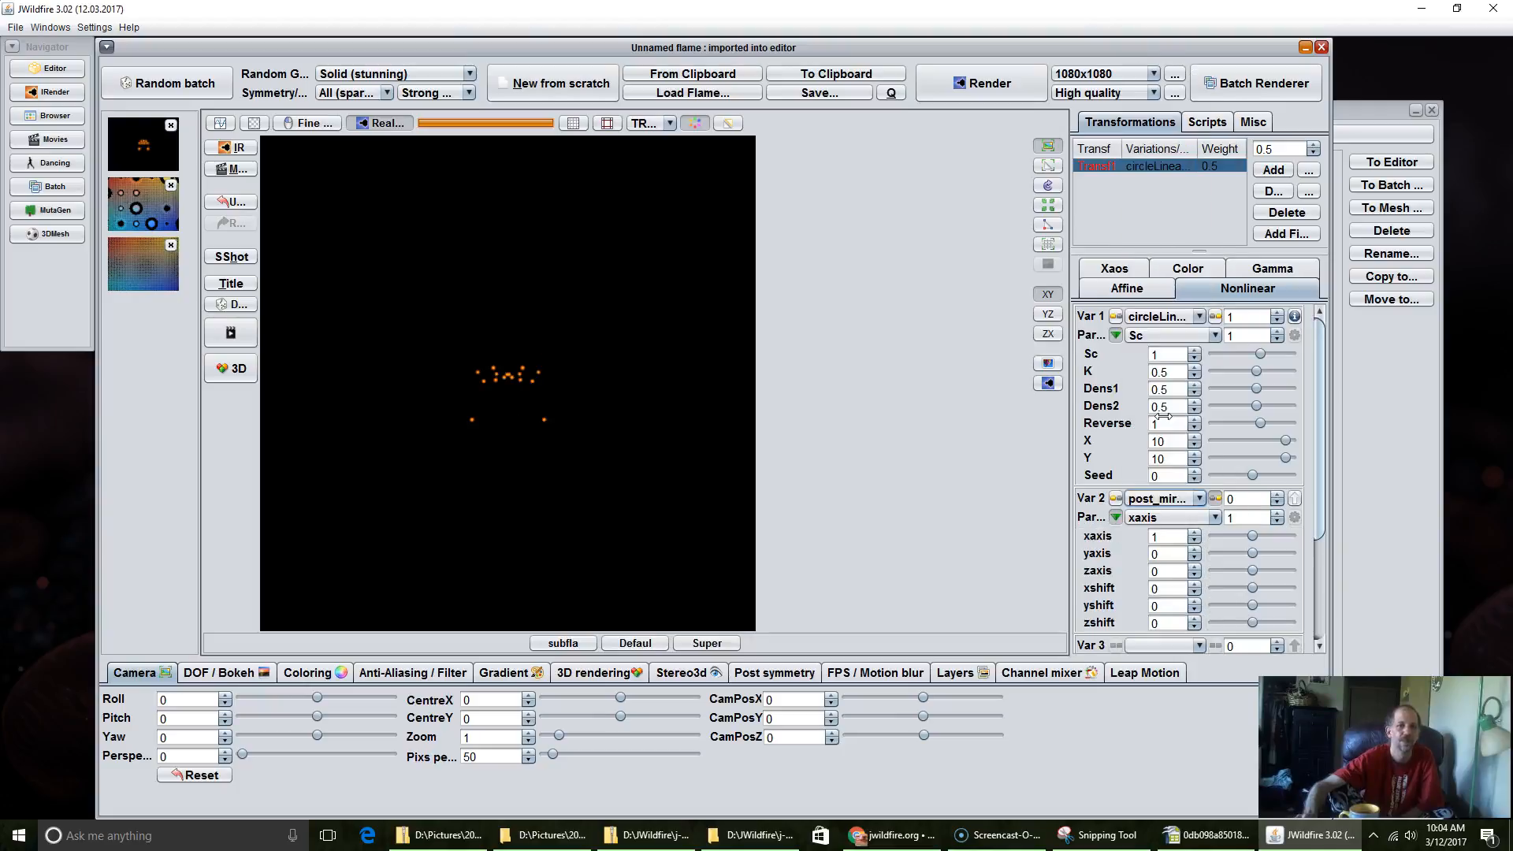
Step: Show the transformation's triangle, rotate it about a quarter turn clockwise, and move it to the lower-right edge of the flame preview
click(1046, 169)
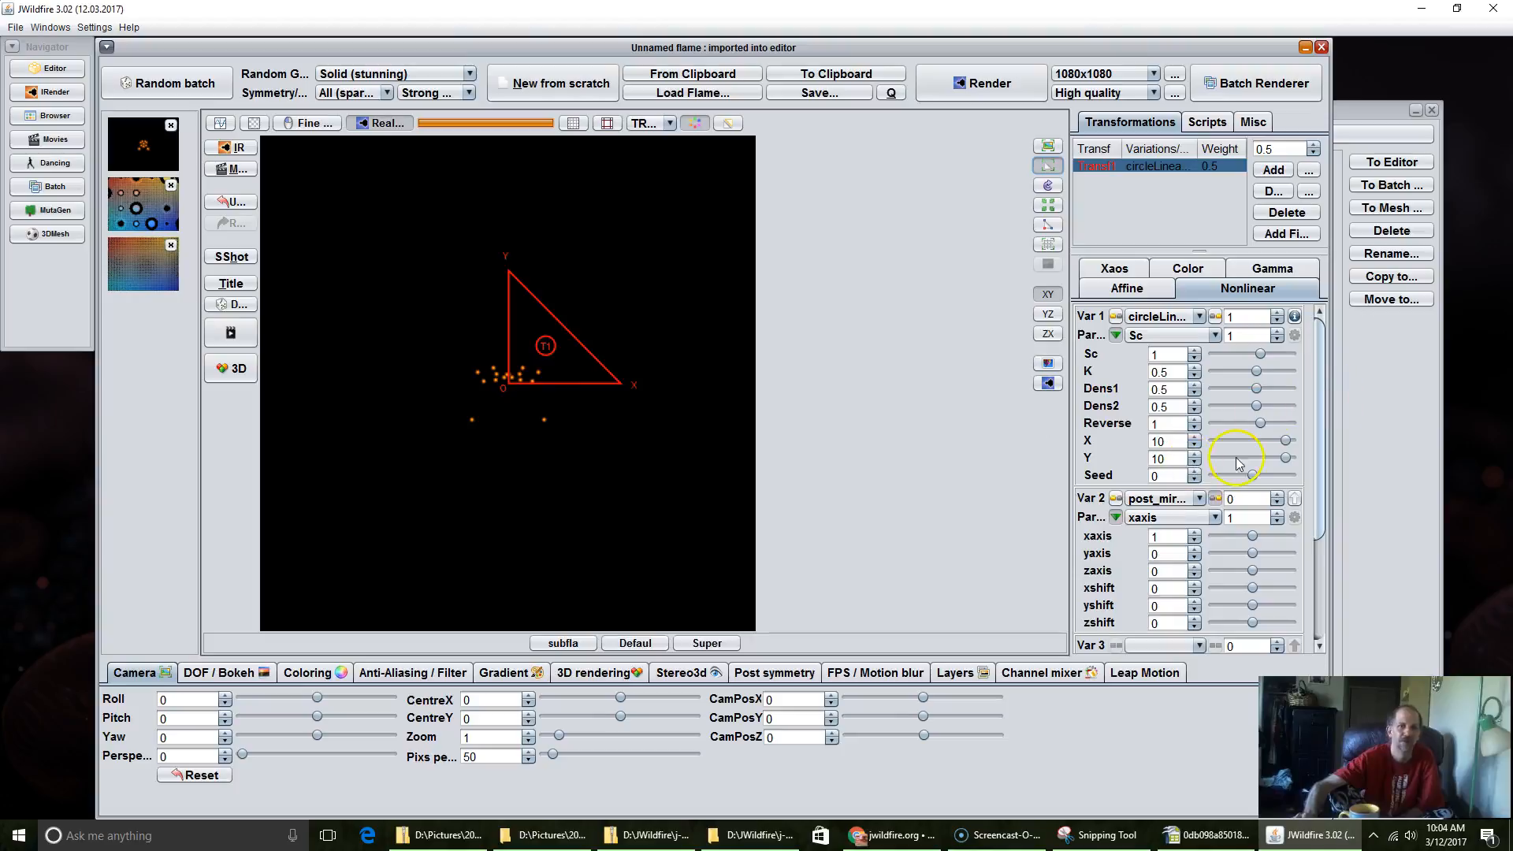
drag(532, 355, 607, 367)
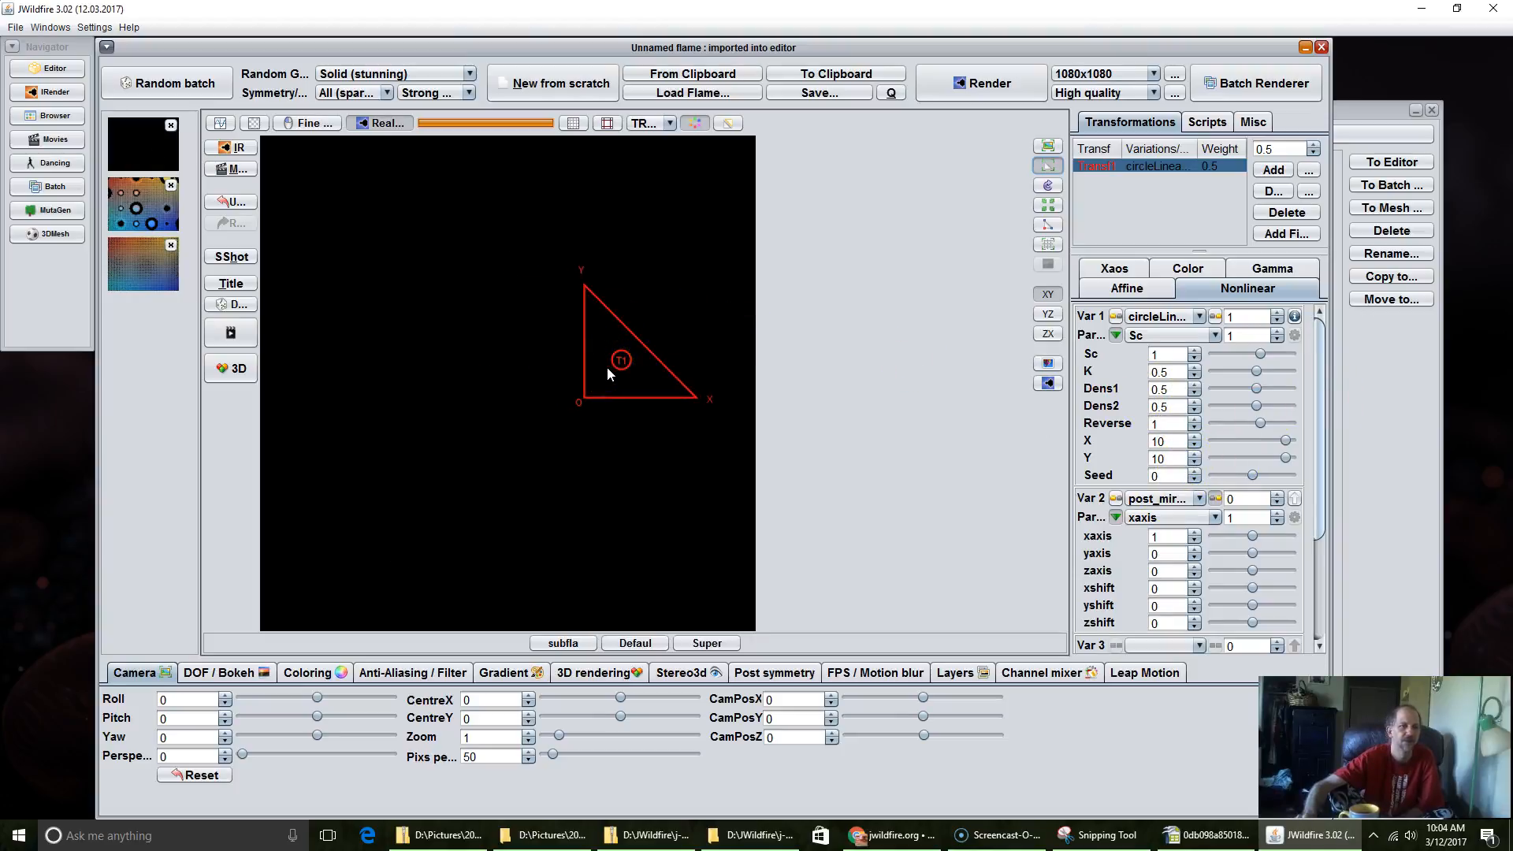
scroll(607, 367, down, 1)
drag(646, 382, 309, 383)
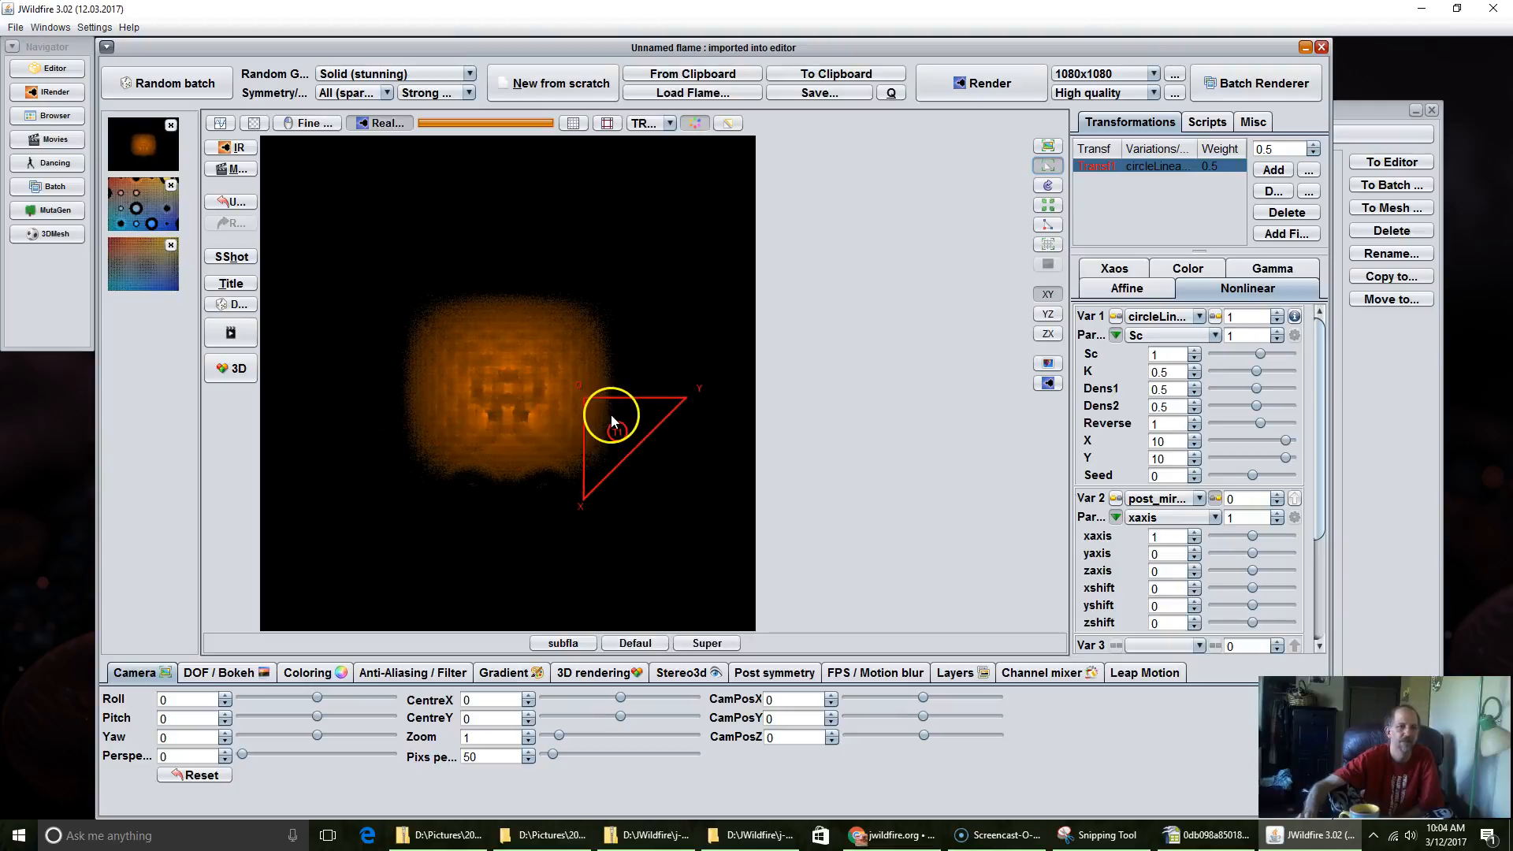
scroll(612, 414, down, 3)
drag(640, 412, 659, 451)
scroll(659, 450, up, 2)
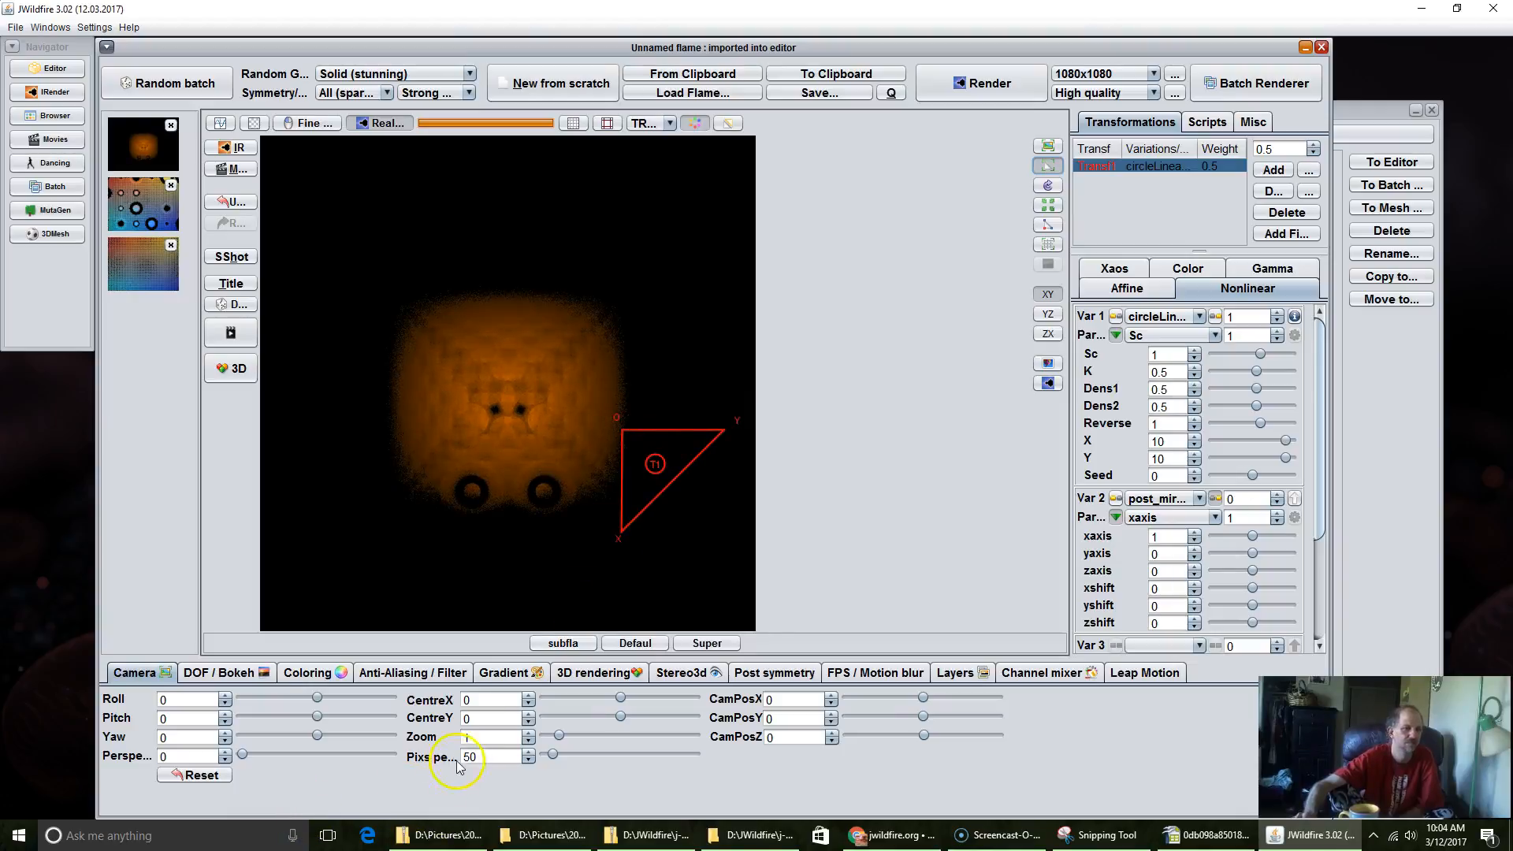
drag(640, 442, 716, 507)
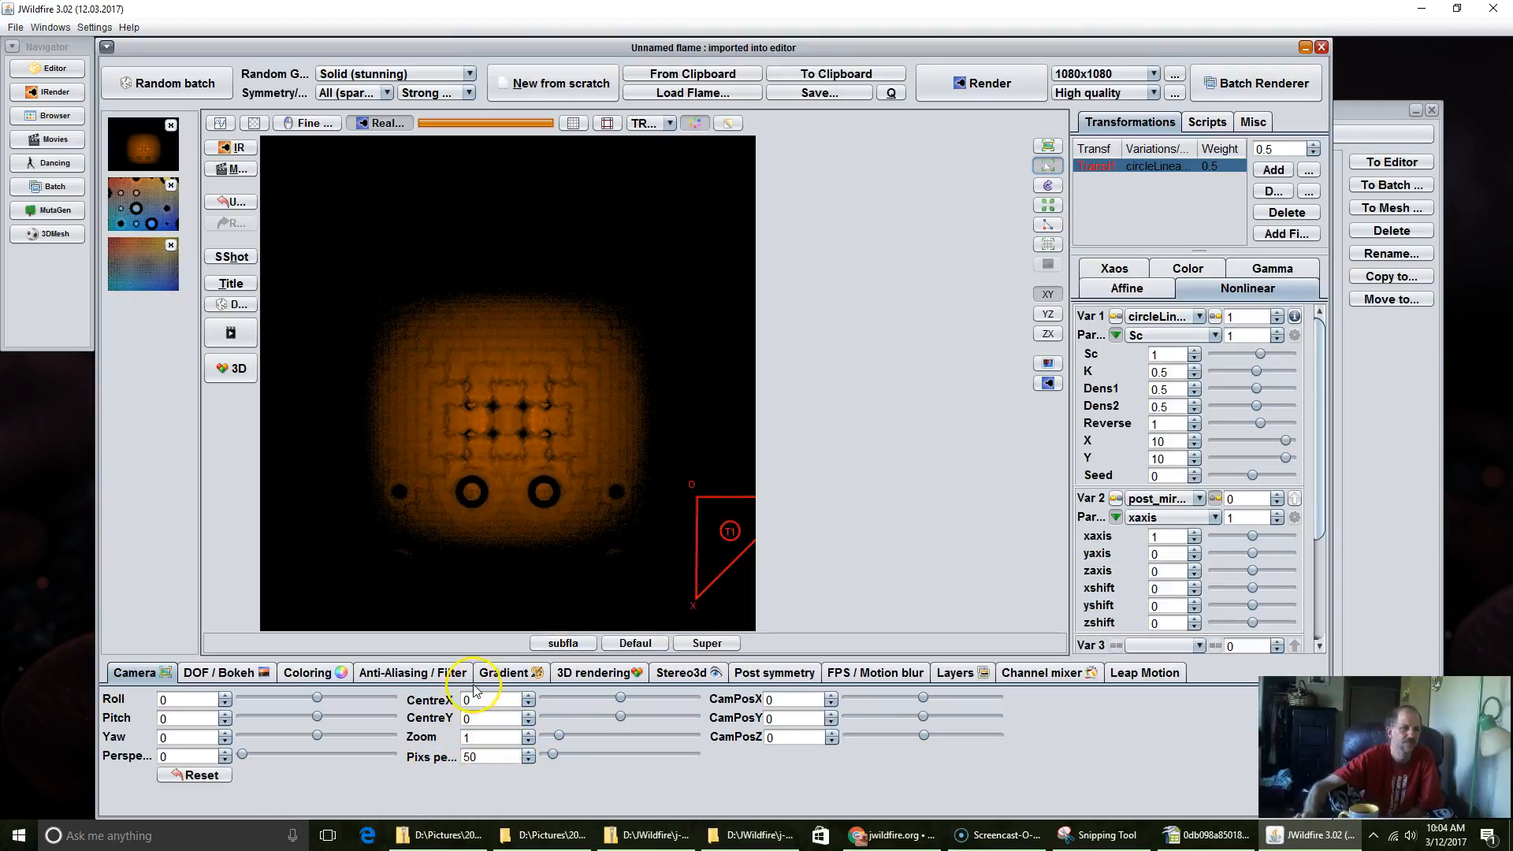
Step: Apply the built-in south-sea-bather gradient and raise the camera's pixels per unit to 87.2
click(499, 673)
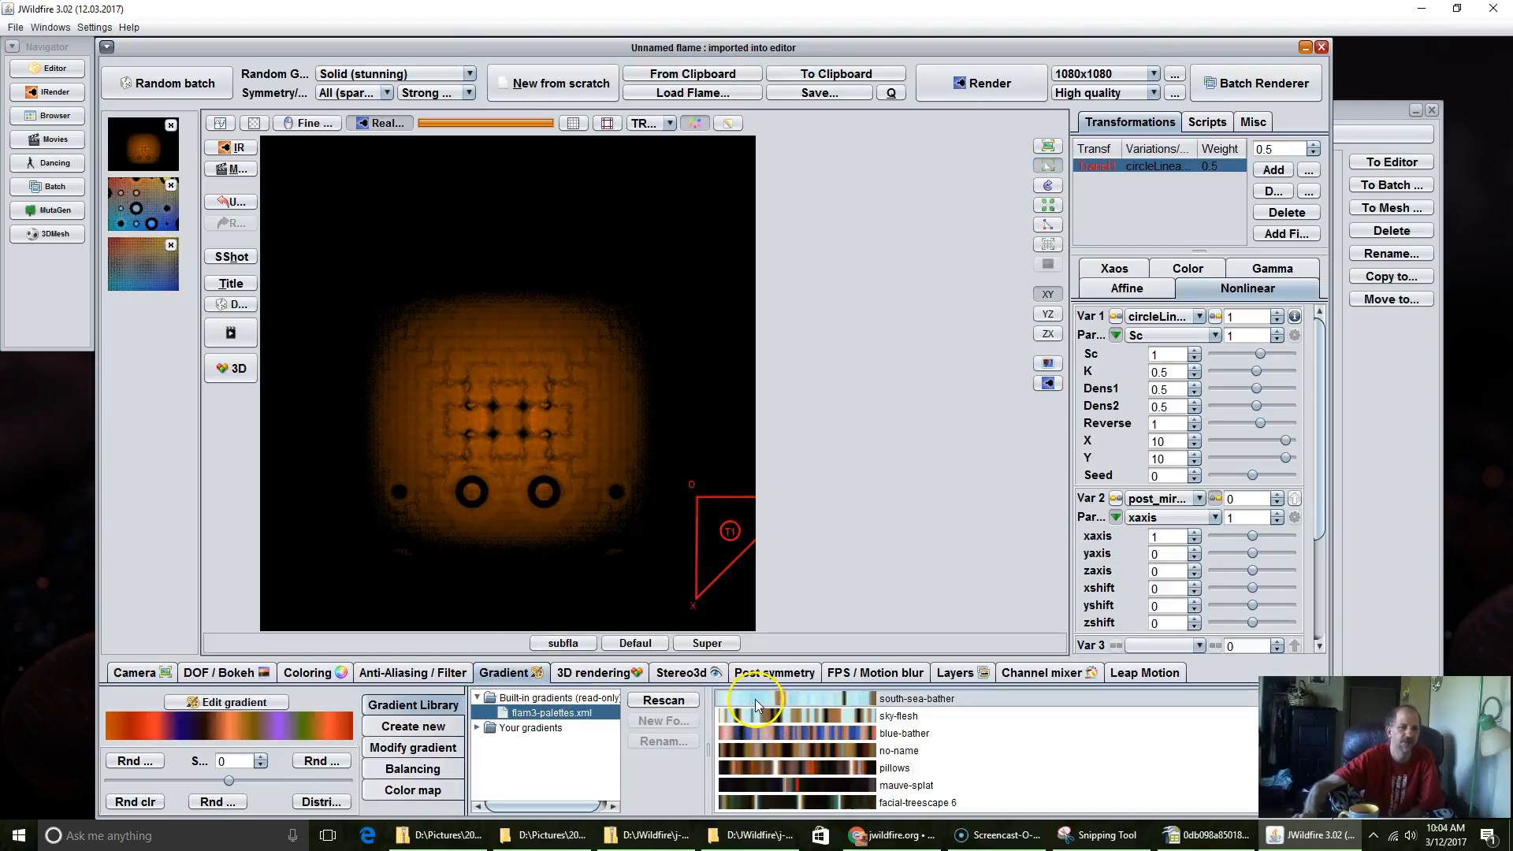
click(749, 698)
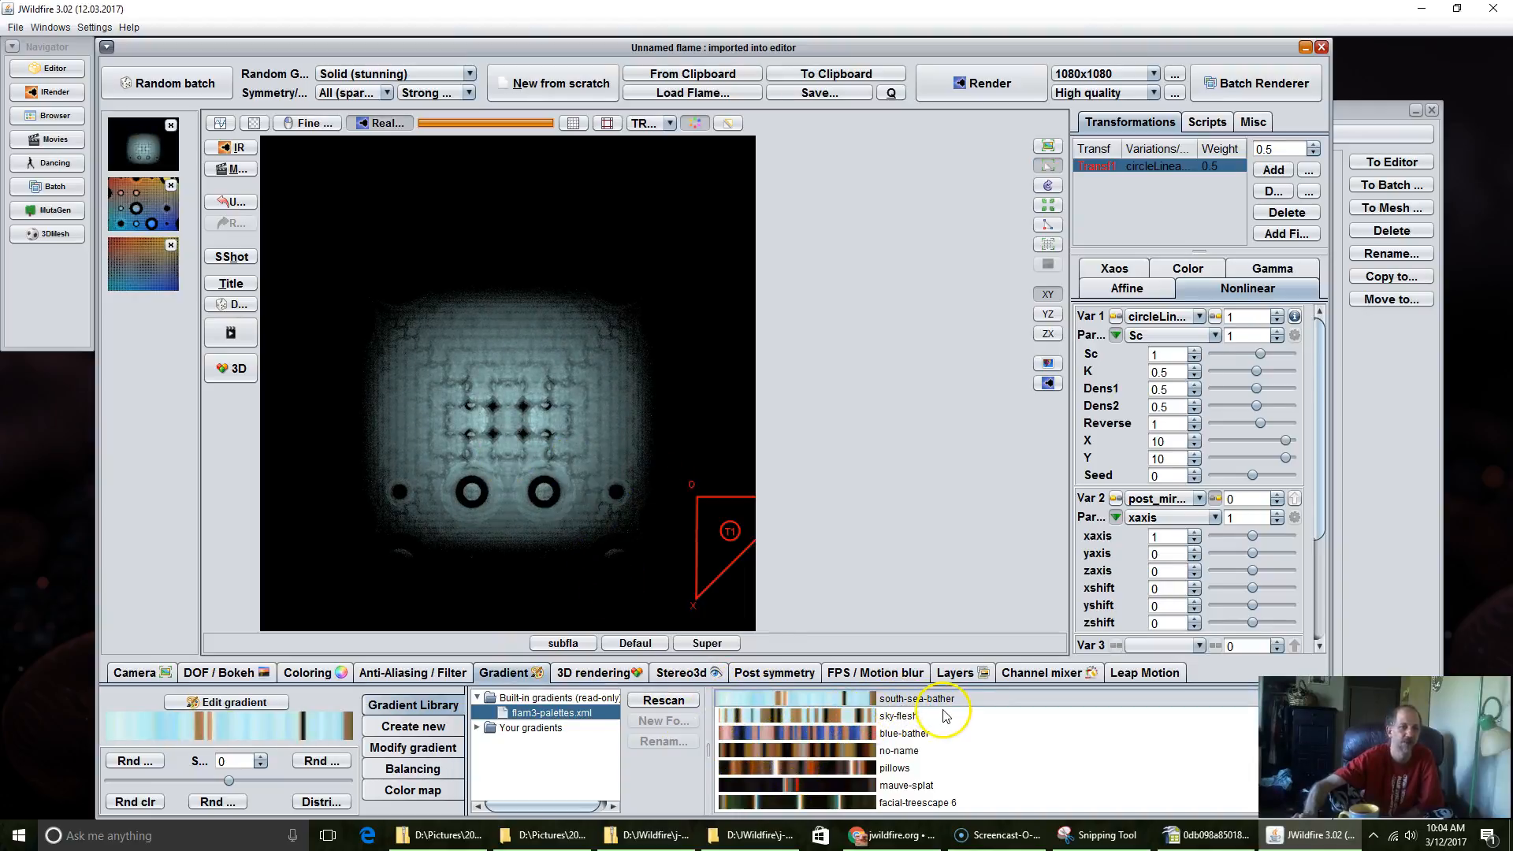
click(155, 677)
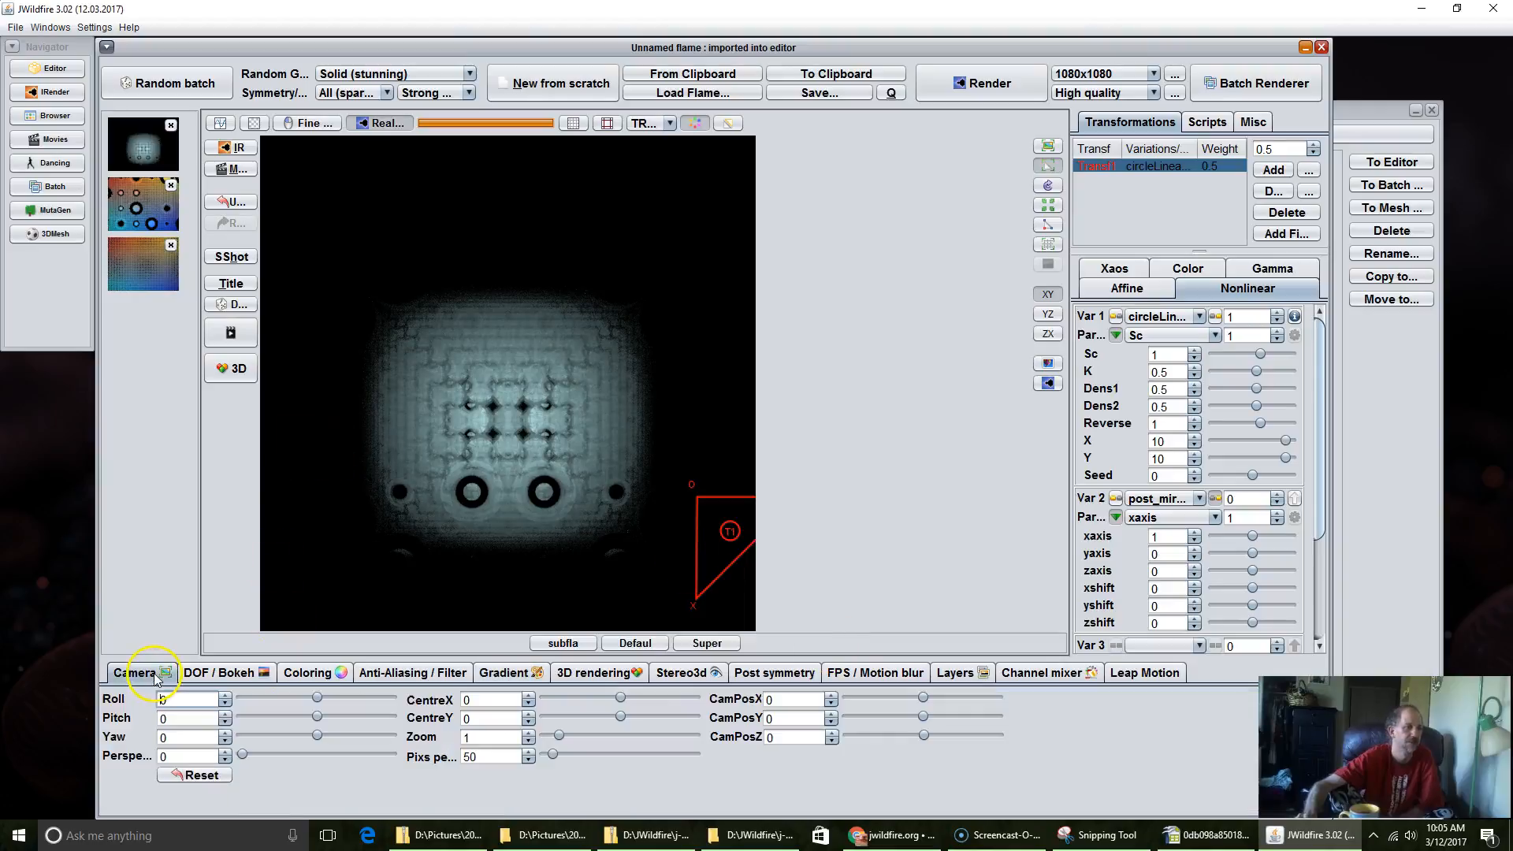
drag(477, 757, 547, 759)
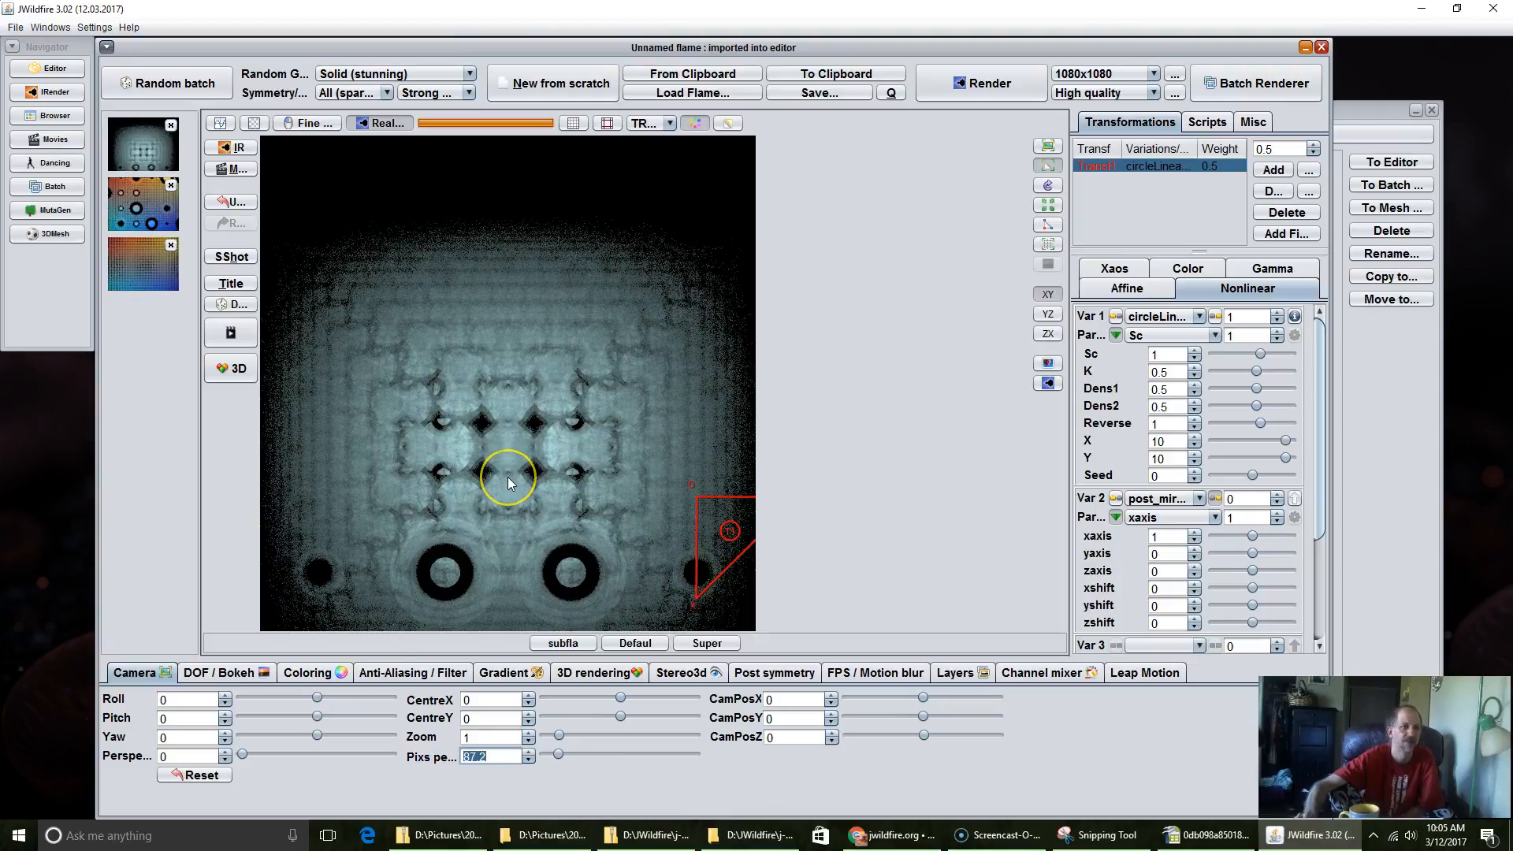
Step: Shift the camera to about CentreX 0.069, CentreY 0.669
click(962, 86)
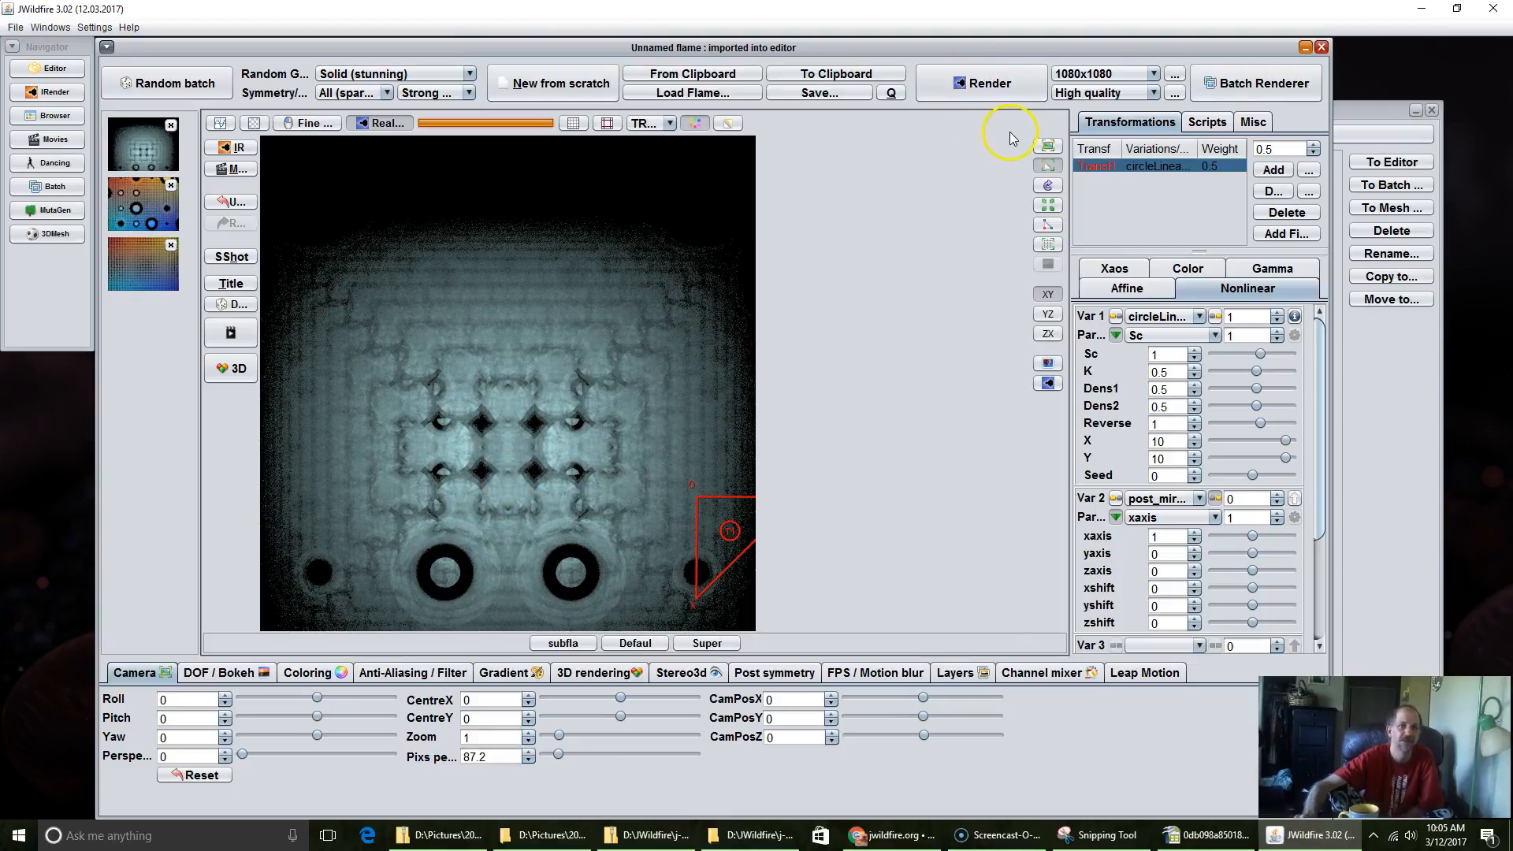
click(1039, 148)
drag(553, 474, 514, 241)
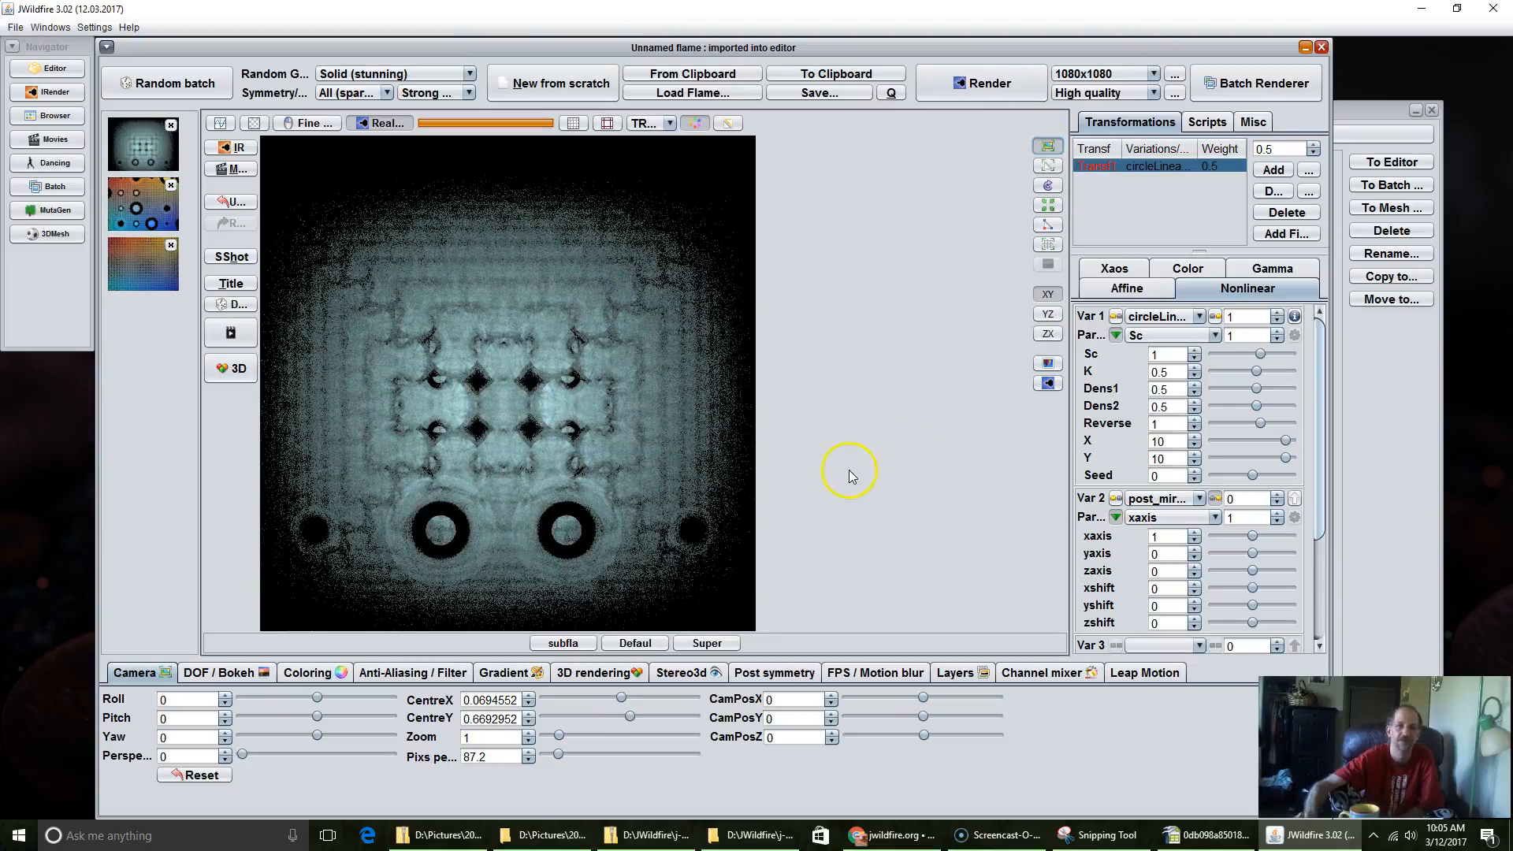
Step: Lower circleLinear's Sc to 0.476, and move the transformation's triangle up and slightly left while shrinking it a little
double_click(529, 345)
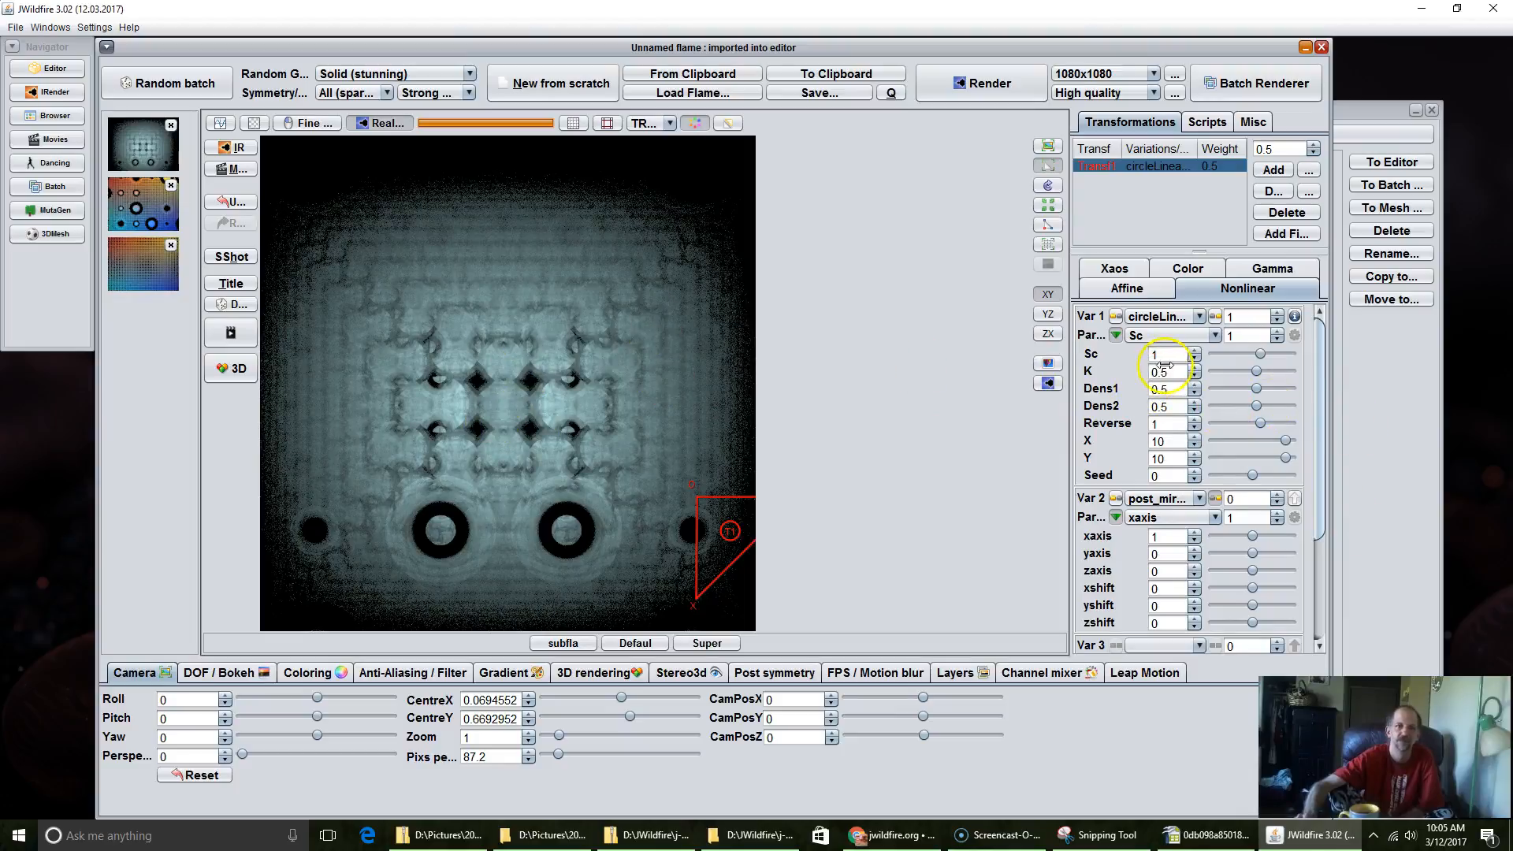
drag(1172, 356, 1075, 393)
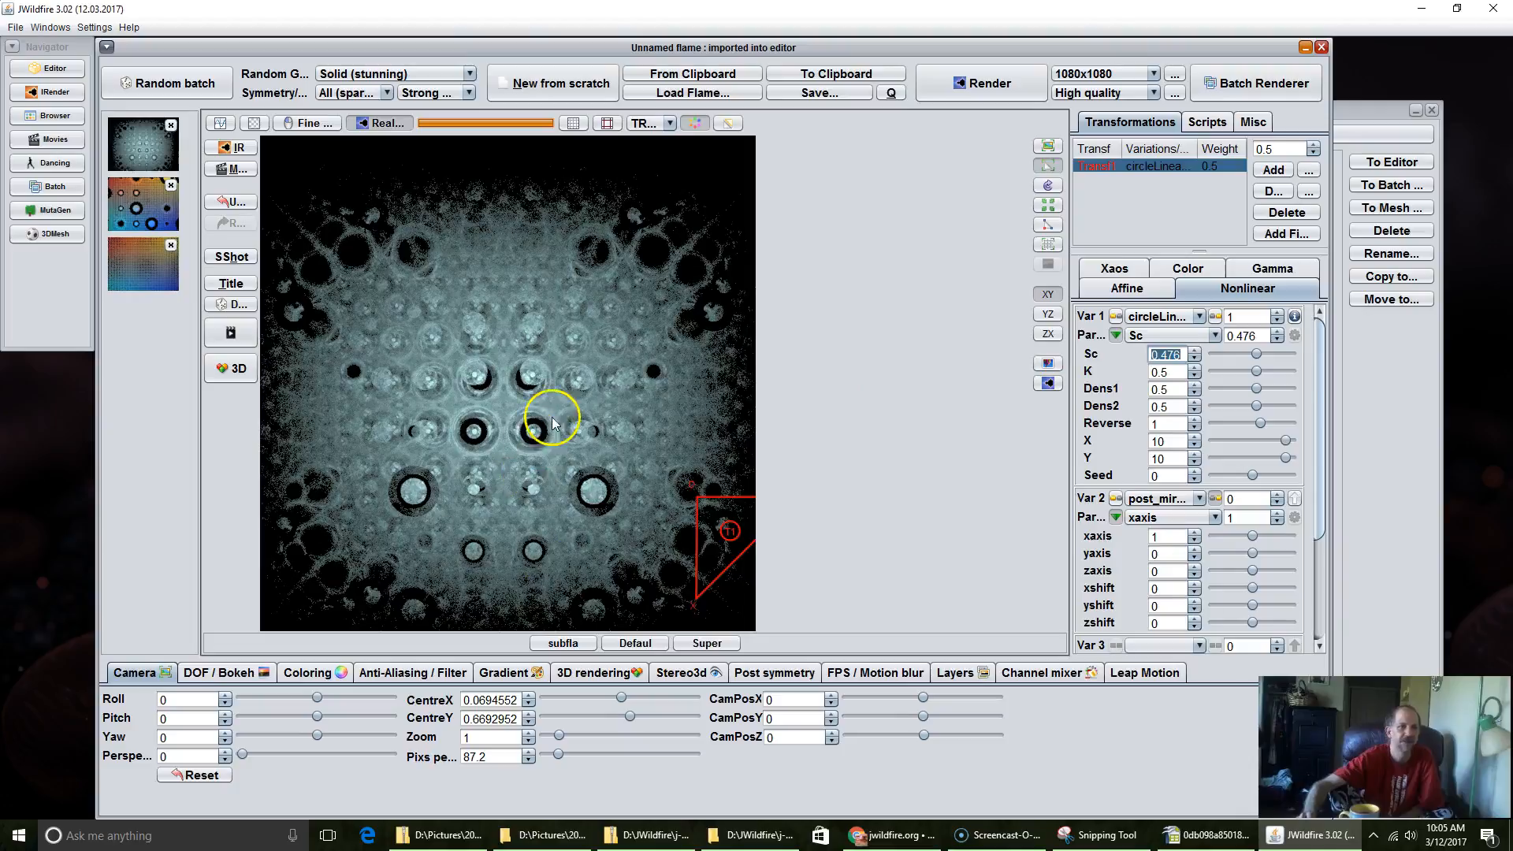
drag(721, 503, 663, 258)
scroll(663, 260, down, 1)
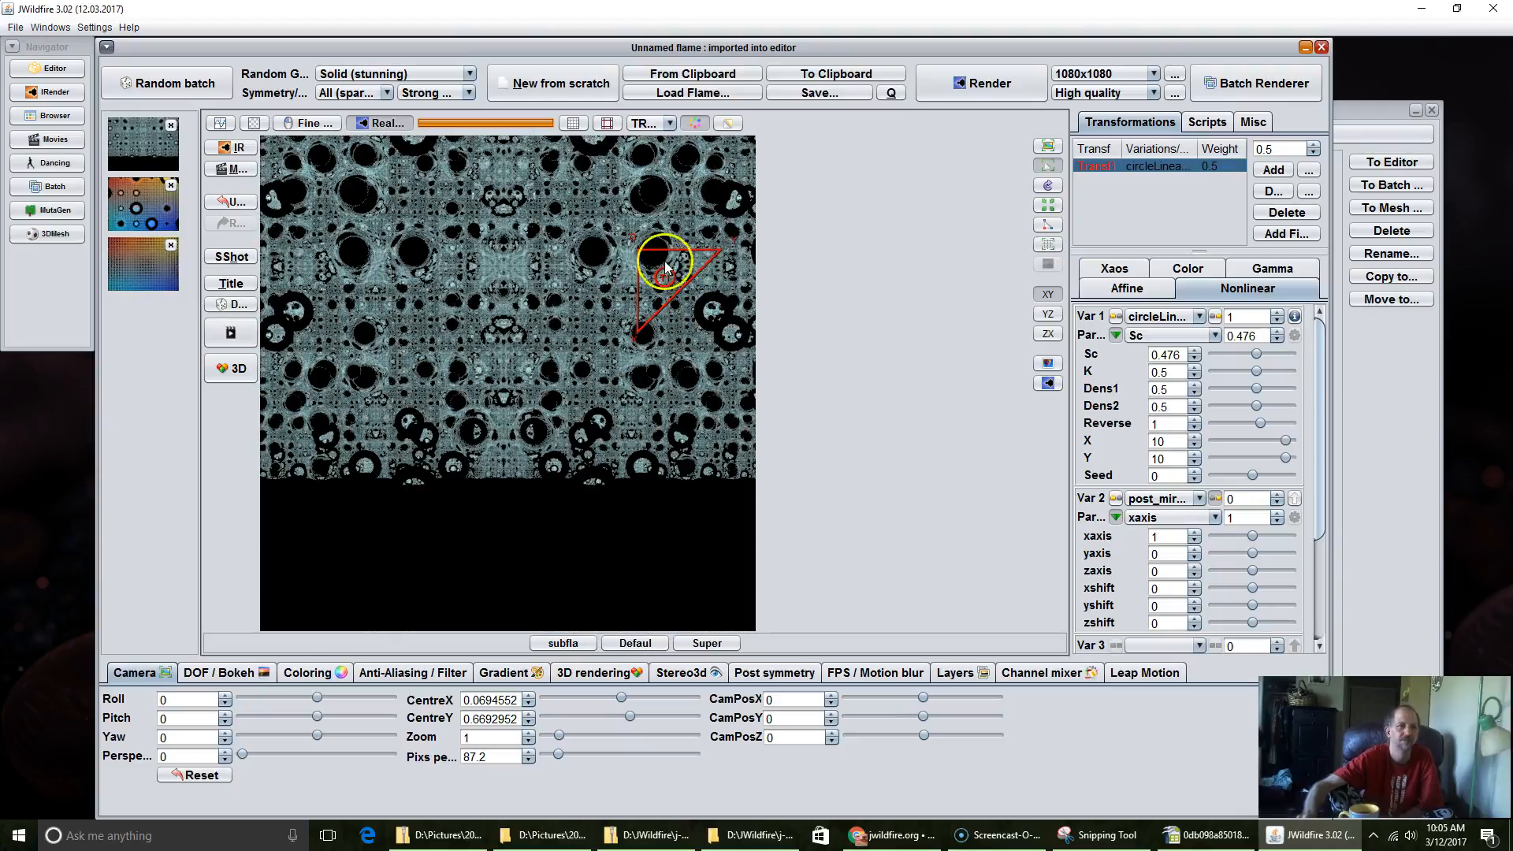
Step: Shift the camera to about CentreX 0.198, CentreY -1.351 to centre the pattern
double_click(486, 300)
drag(505, 245, 464, 384)
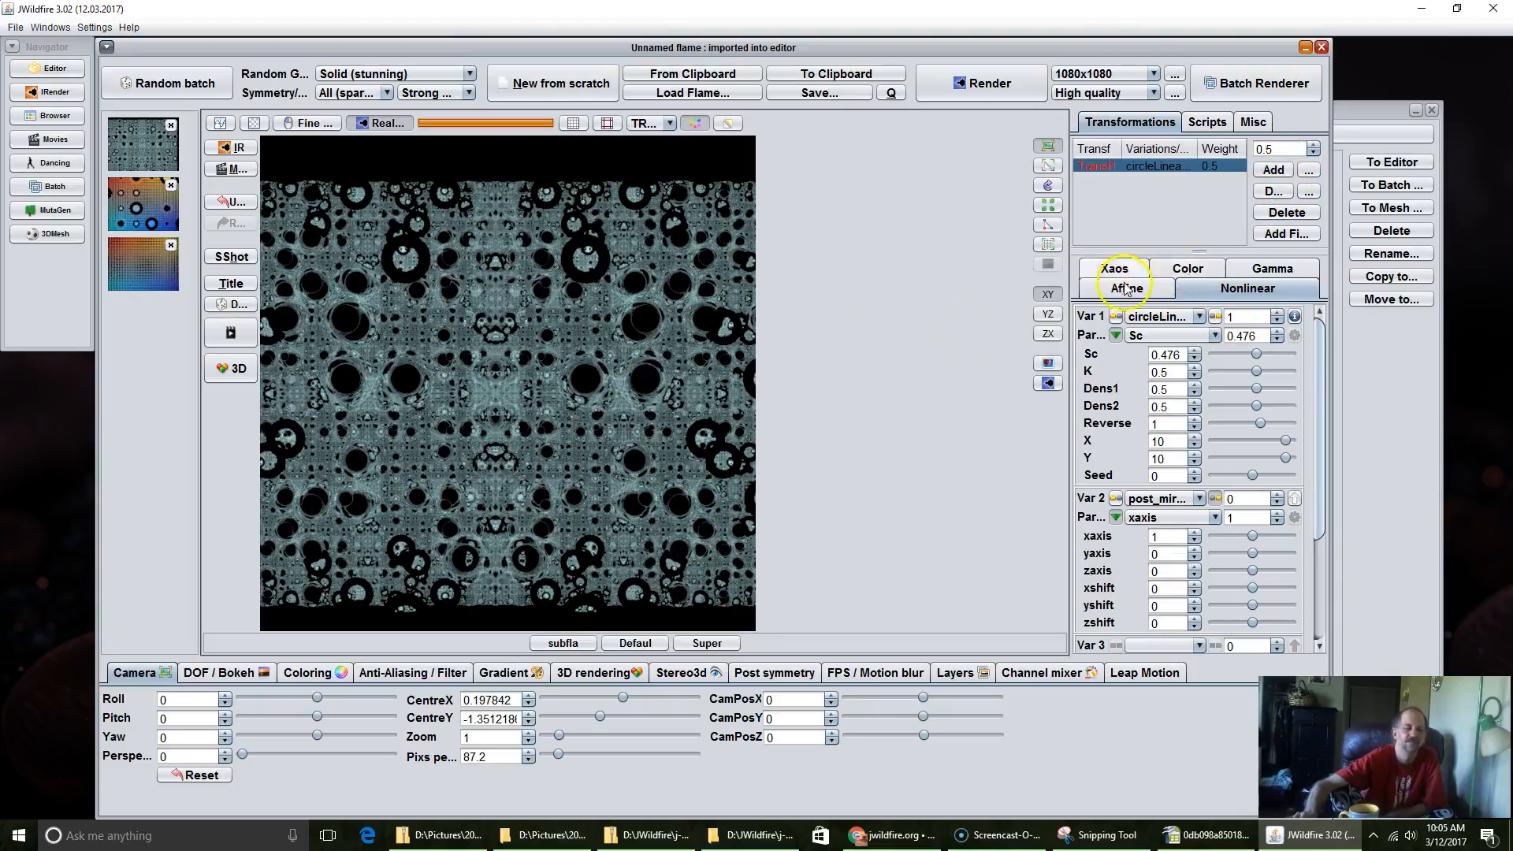
Step: Move the transformation's triangle slightly up and left and rotate it a few degrees counterclockwise, undoing an unwanted adjustment on the way
click(1047, 166)
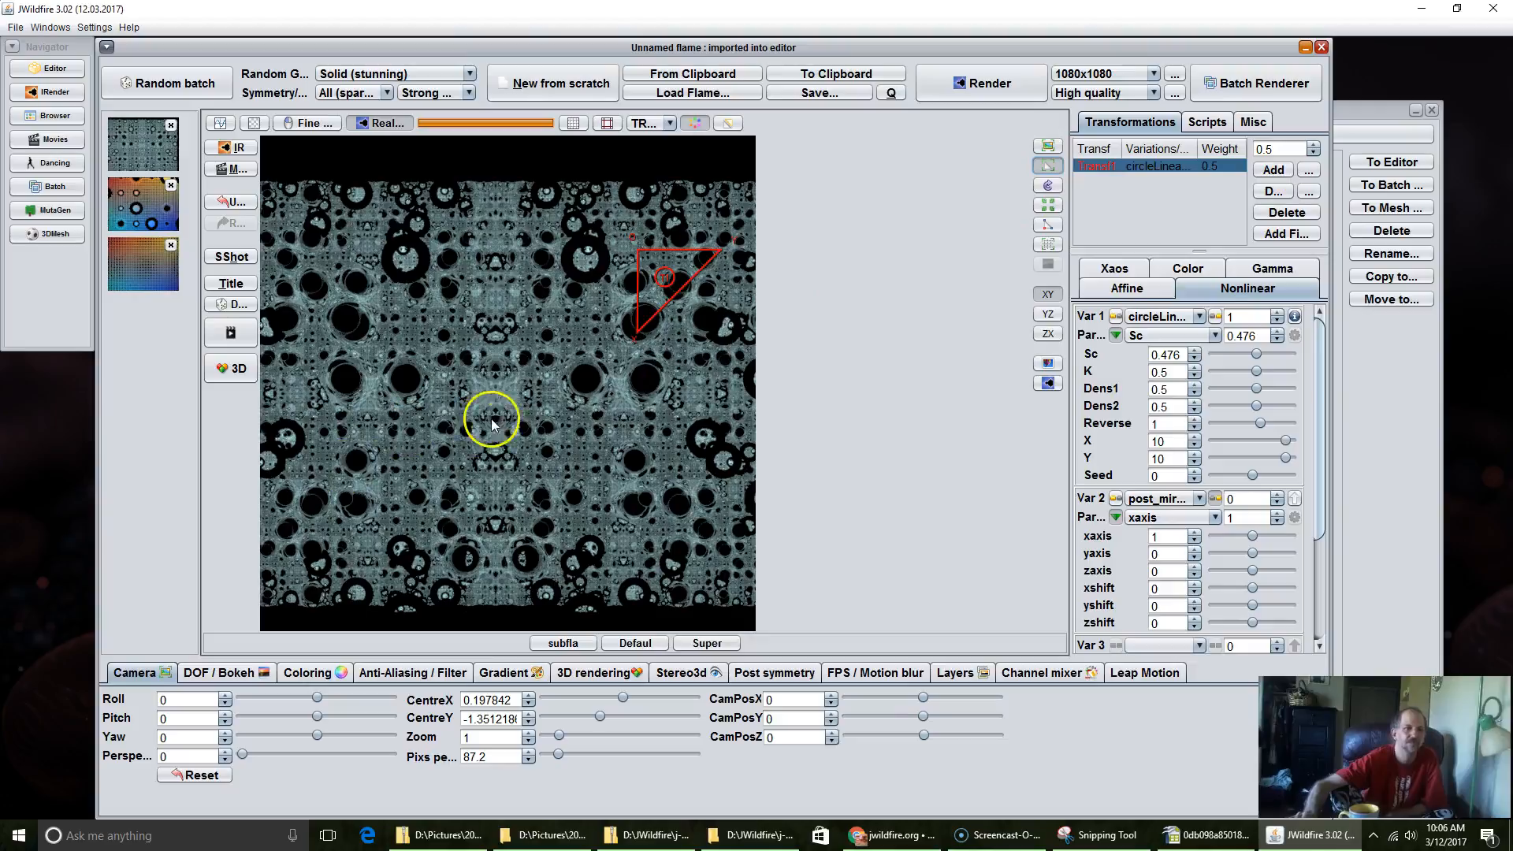
click(634, 268)
drag(634, 268, 679, 257)
drag(637, 304, 631, 252)
key(ctrl+z)
drag(640, 284, 611, 322)
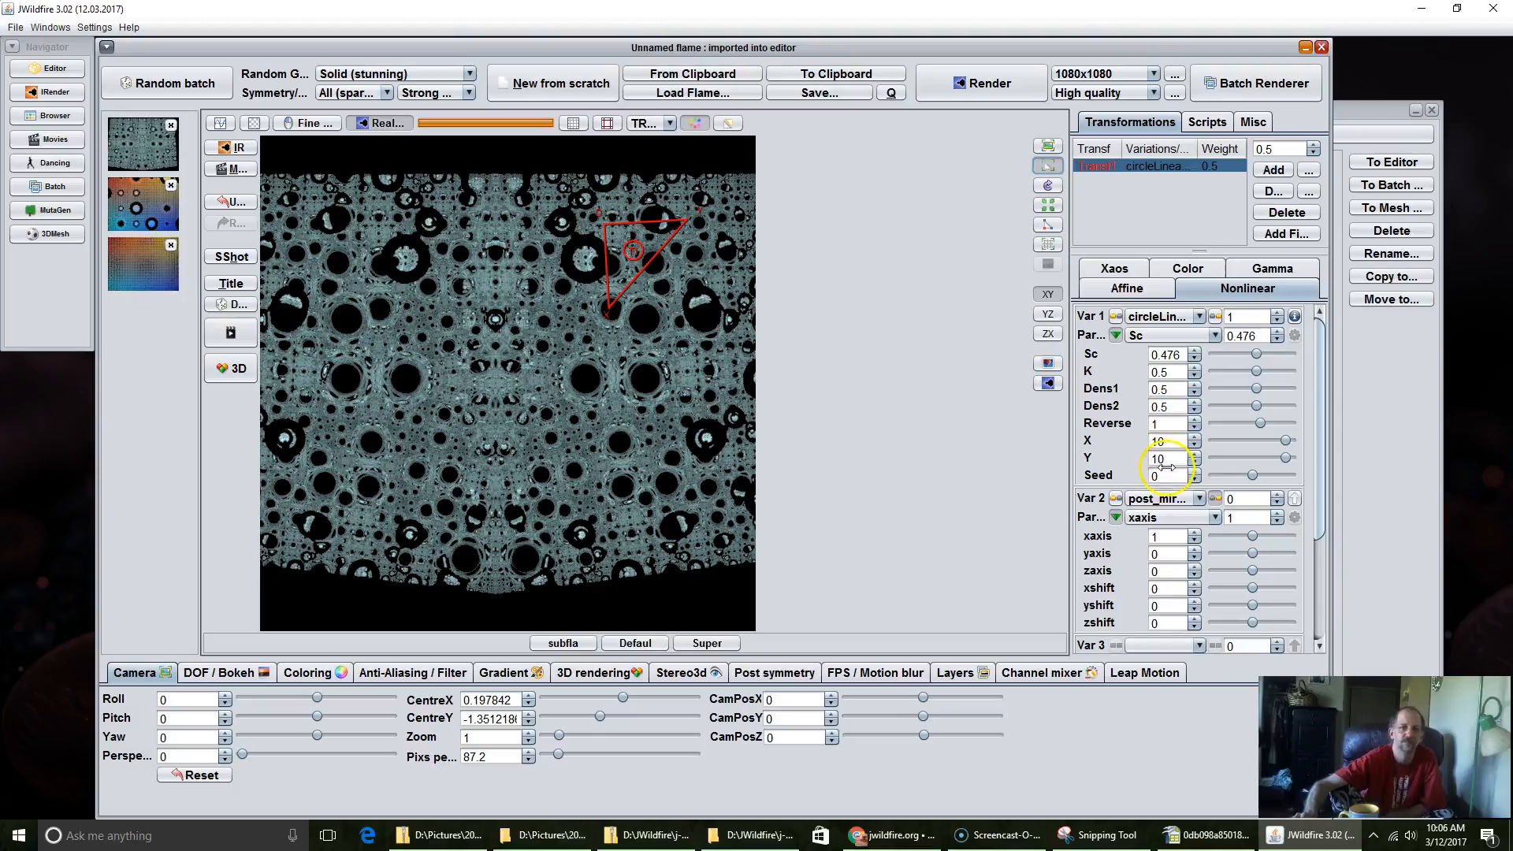
Step: Try circleLinear's Seed at 1.764 and its Dens1 at 0.42
drag(1165, 478, 1509, 406)
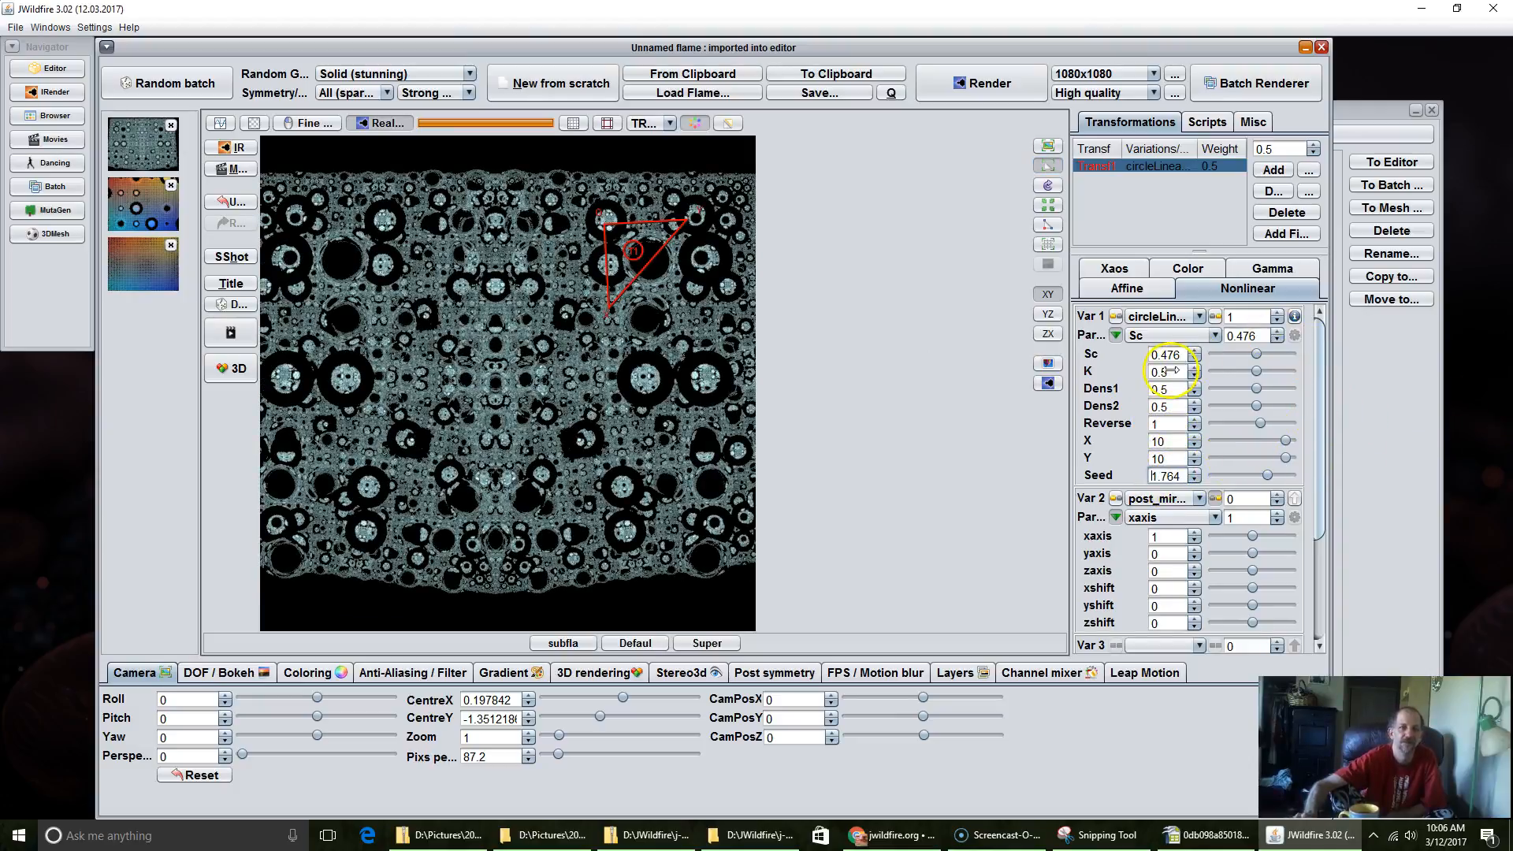
drag(1164, 387, 1147, 418)
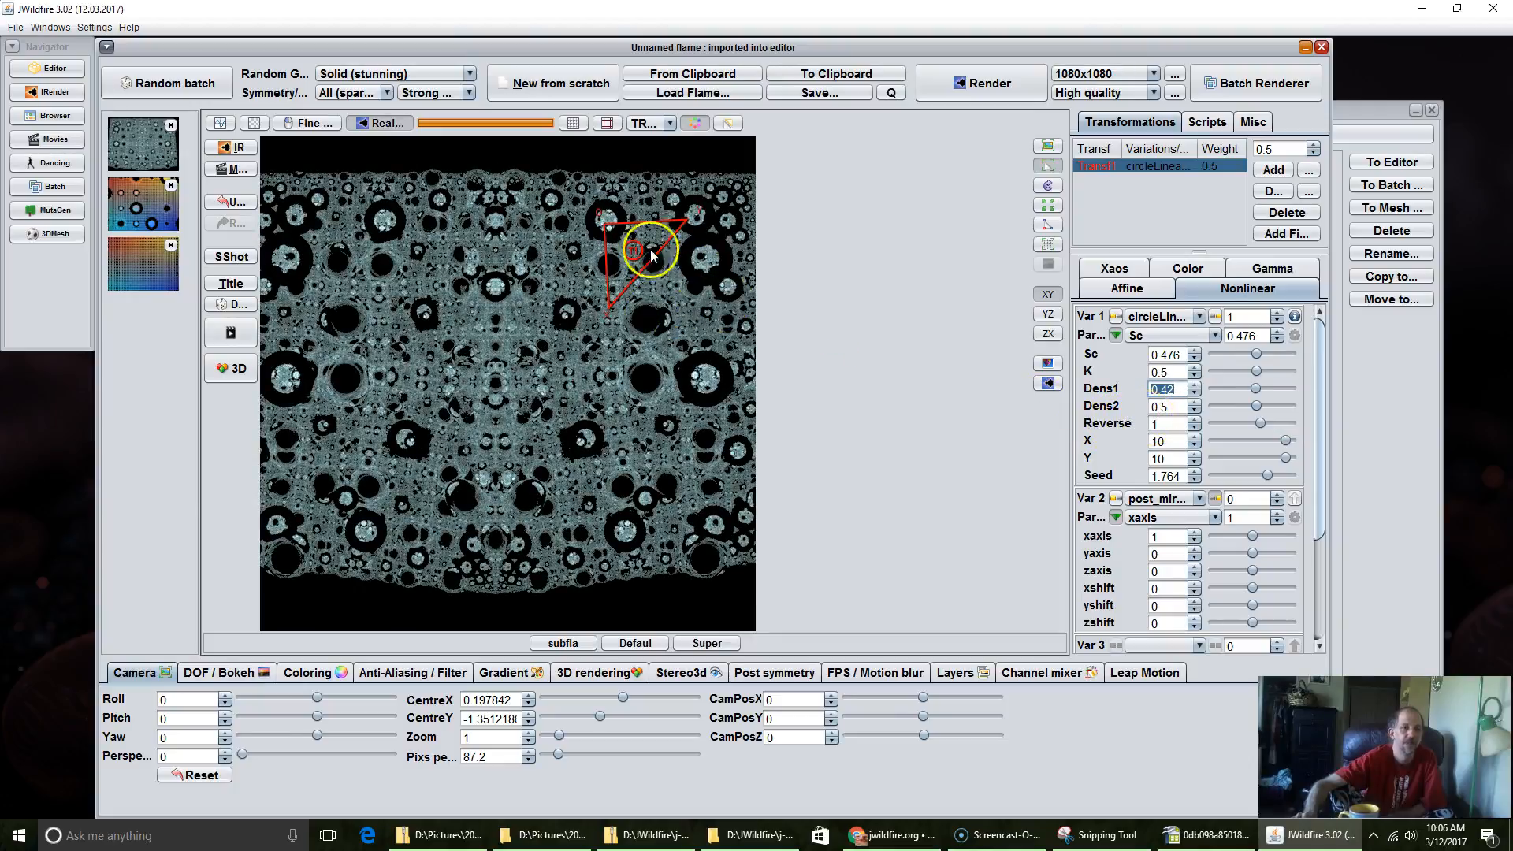
Step: Raise the flame's brightness to 37.54 and lower circleLinear's Dens2 to 0
click(306, 672)
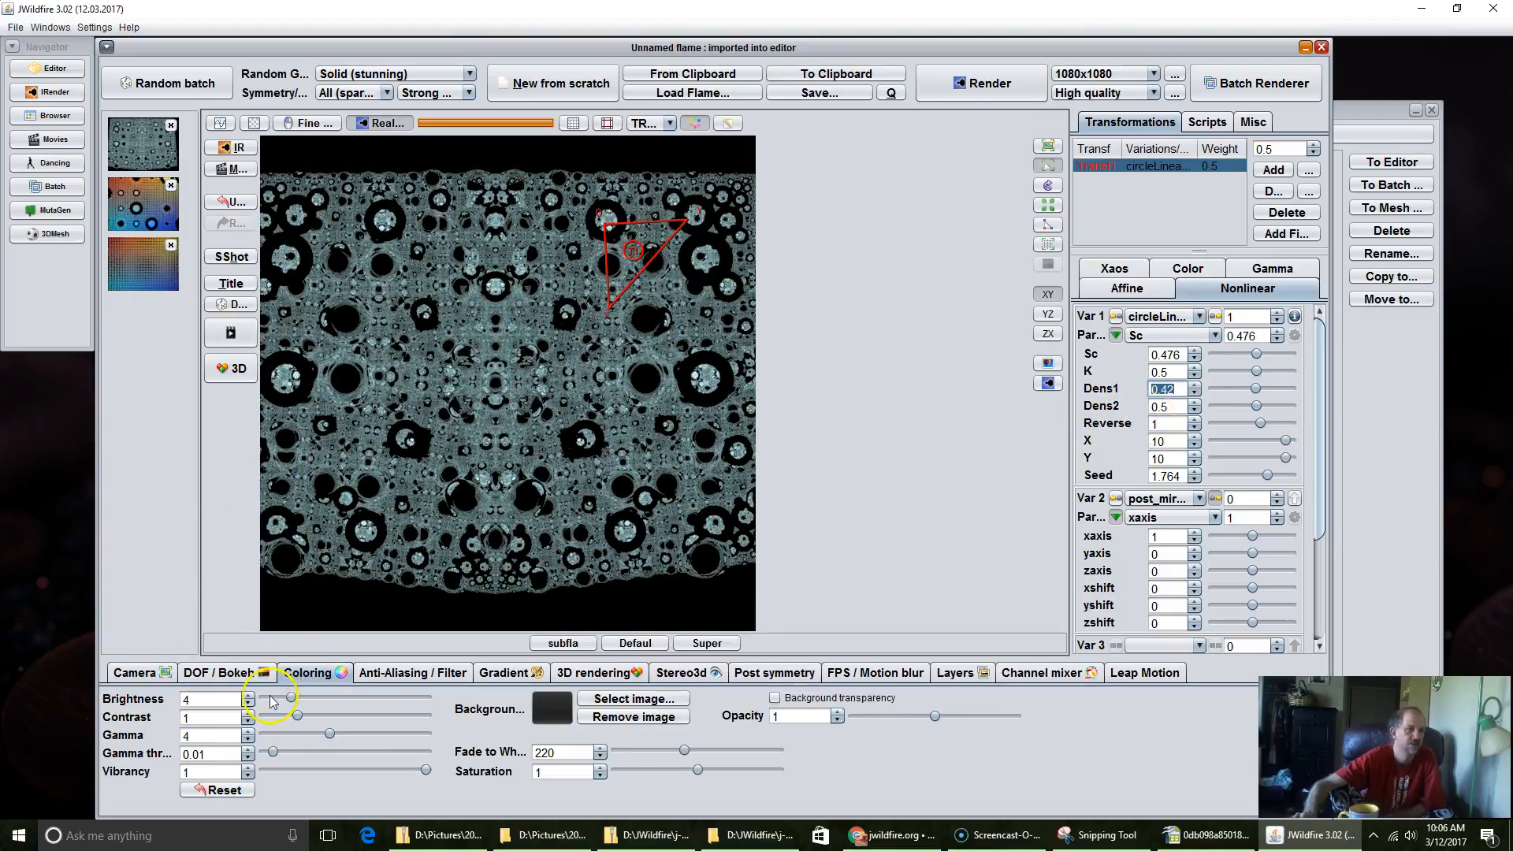
drag(259, 690, 1459, 540)
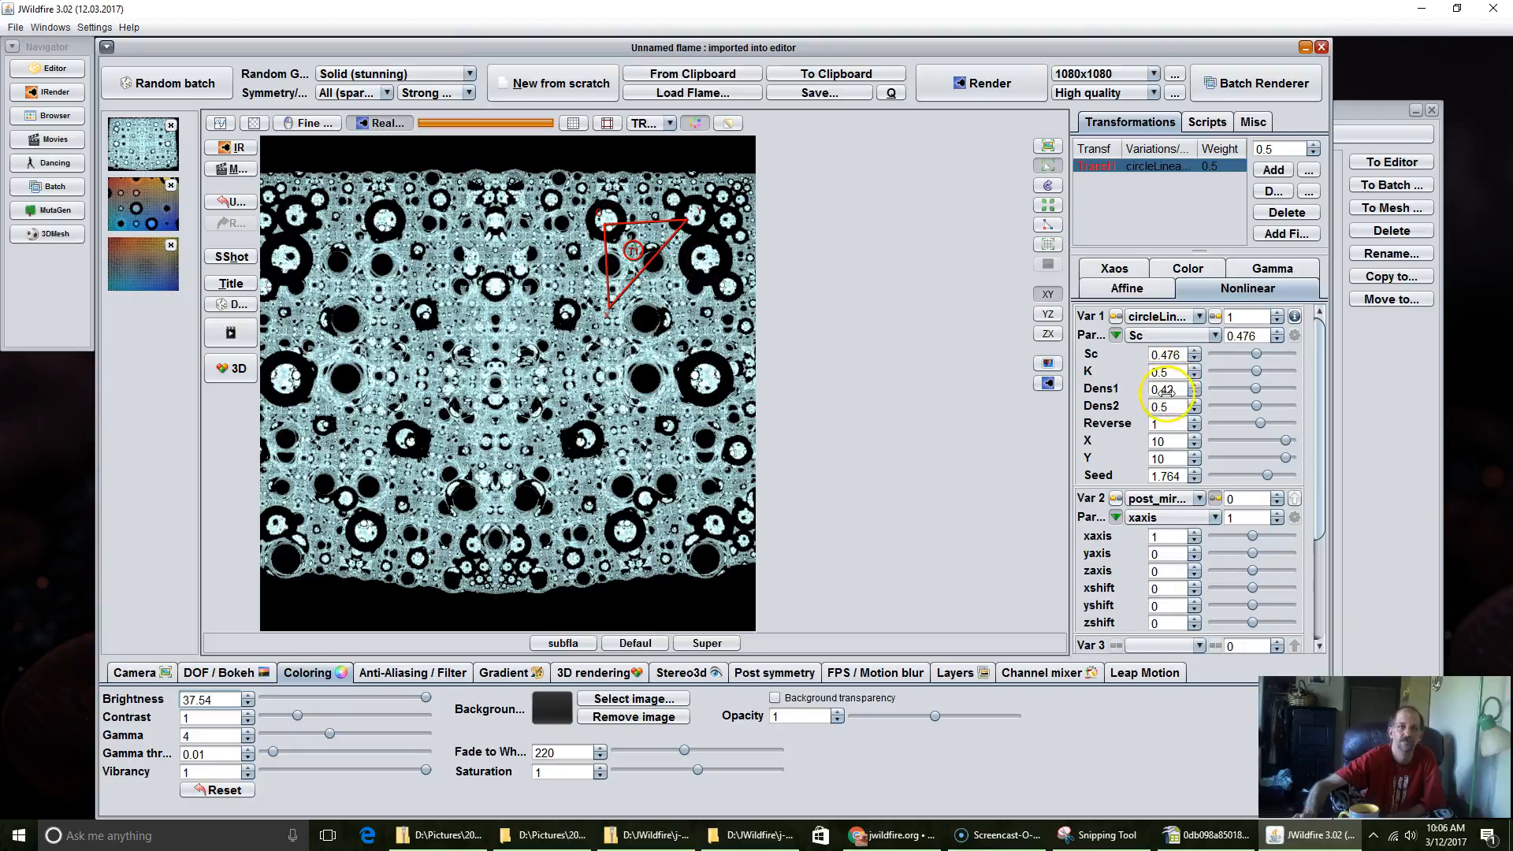
drag(1210, 416, 1047, 451)
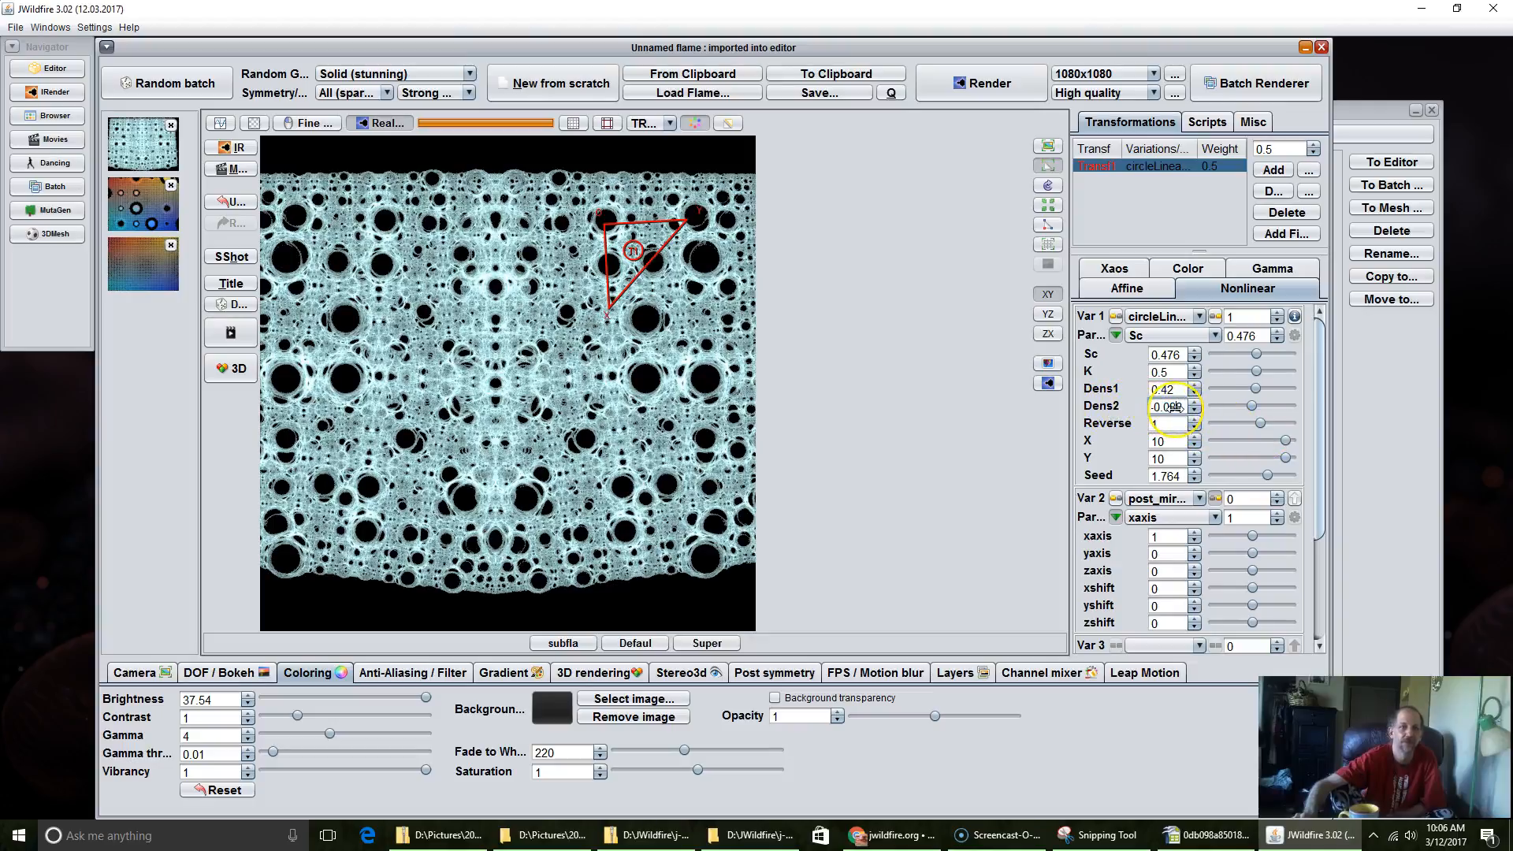
key(Return)
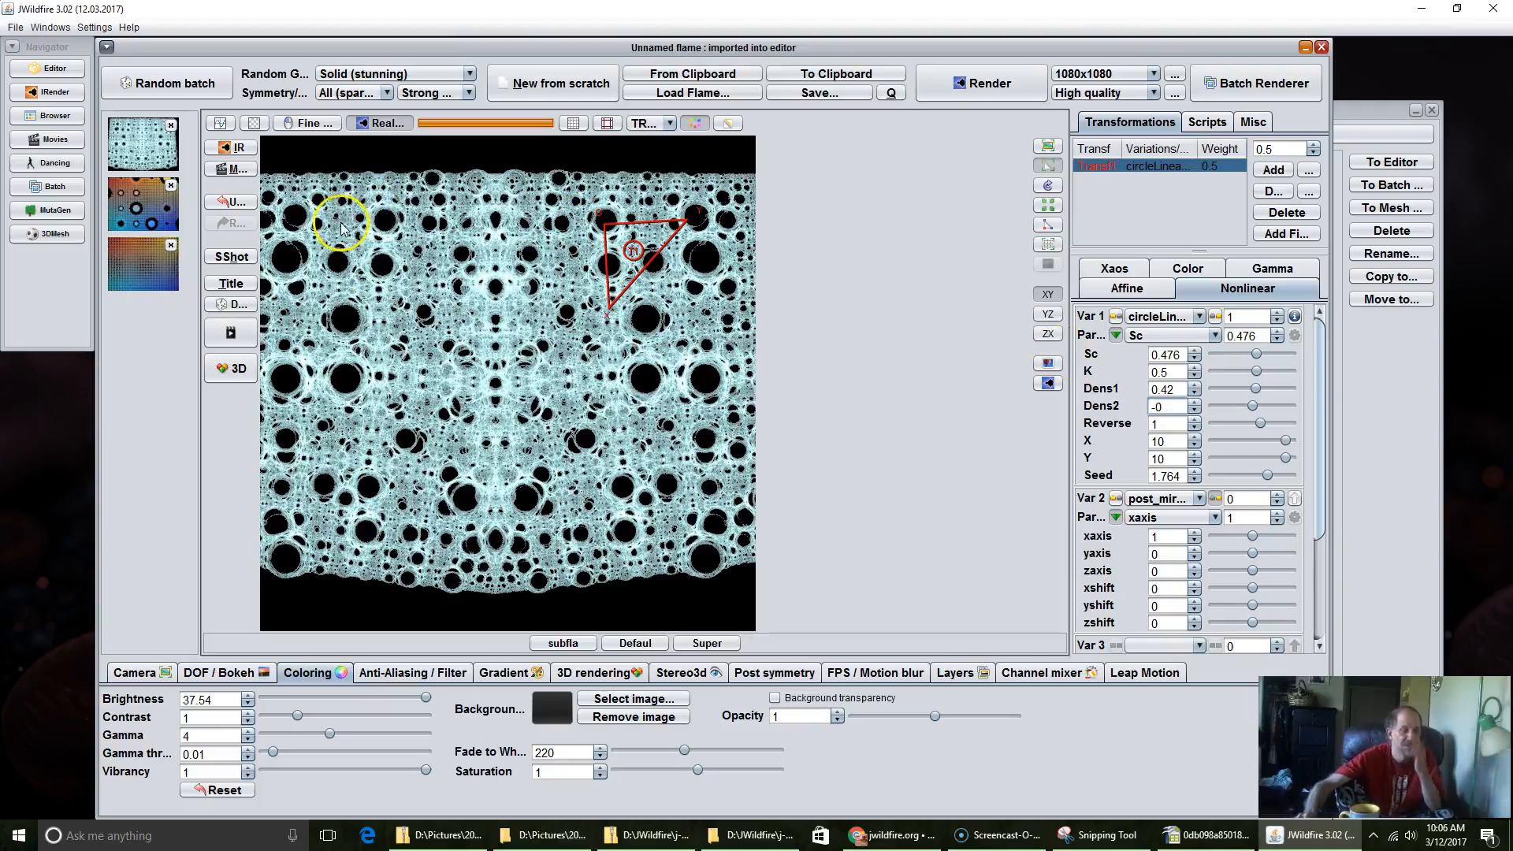
Step: Set circleLinear's Seed to 2, Dens1 to 0.344 and Dens2 to 0.28, while nudging the triangle down-left and rotating it slightly clockwise
drag(619, 233, 596, 254)
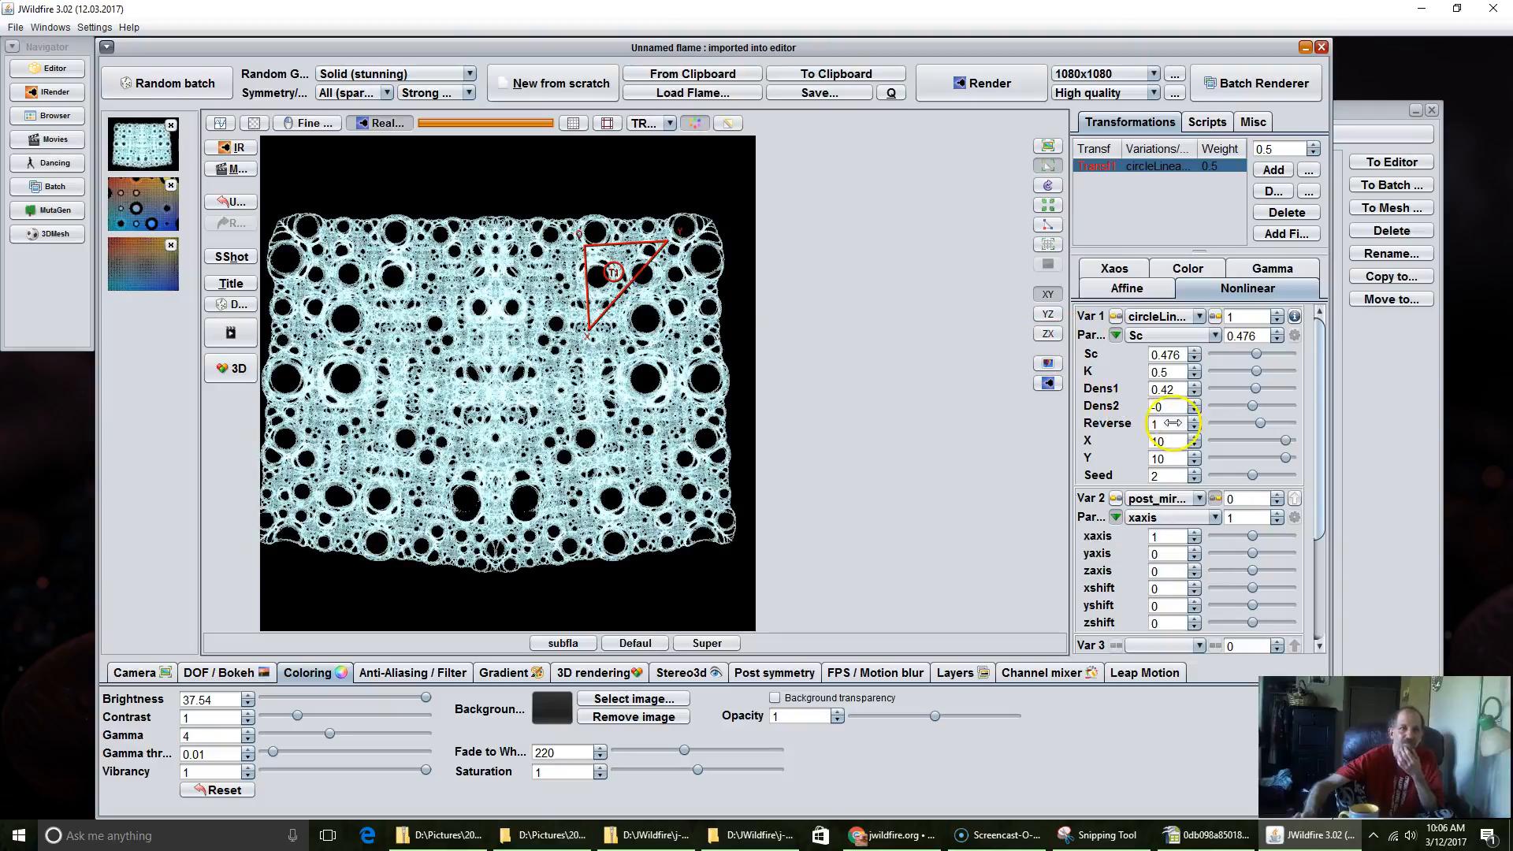
drag(1166, 390, 727, 344)
drag(585, 338, 560, 371)
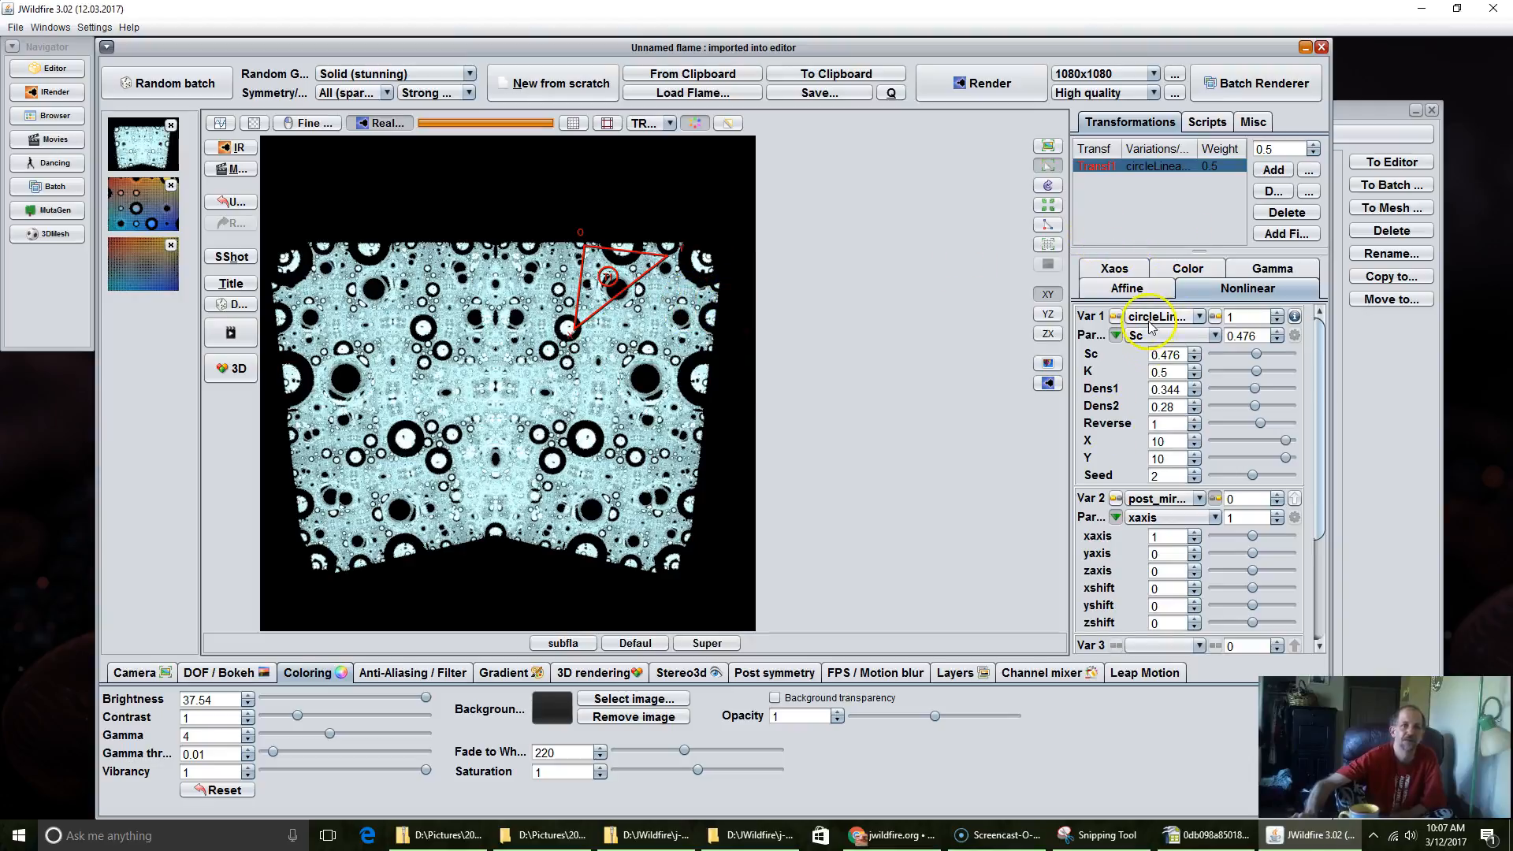
Step: Remove the post_mirror variation by setting the second variation to the blank entry
click(1162, 498)
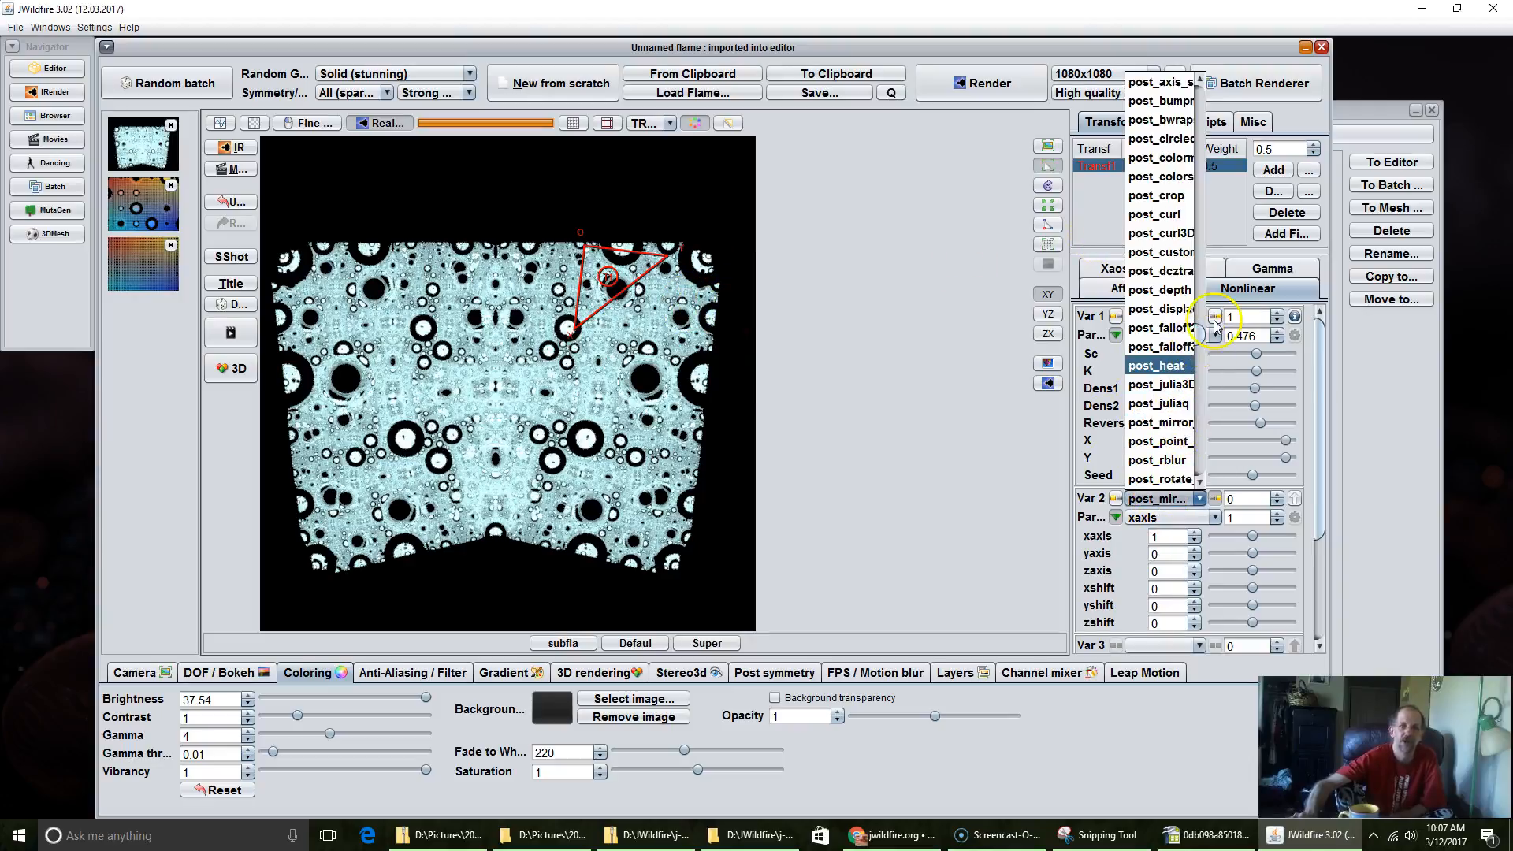
drag(1202, 335, 1201, 81)
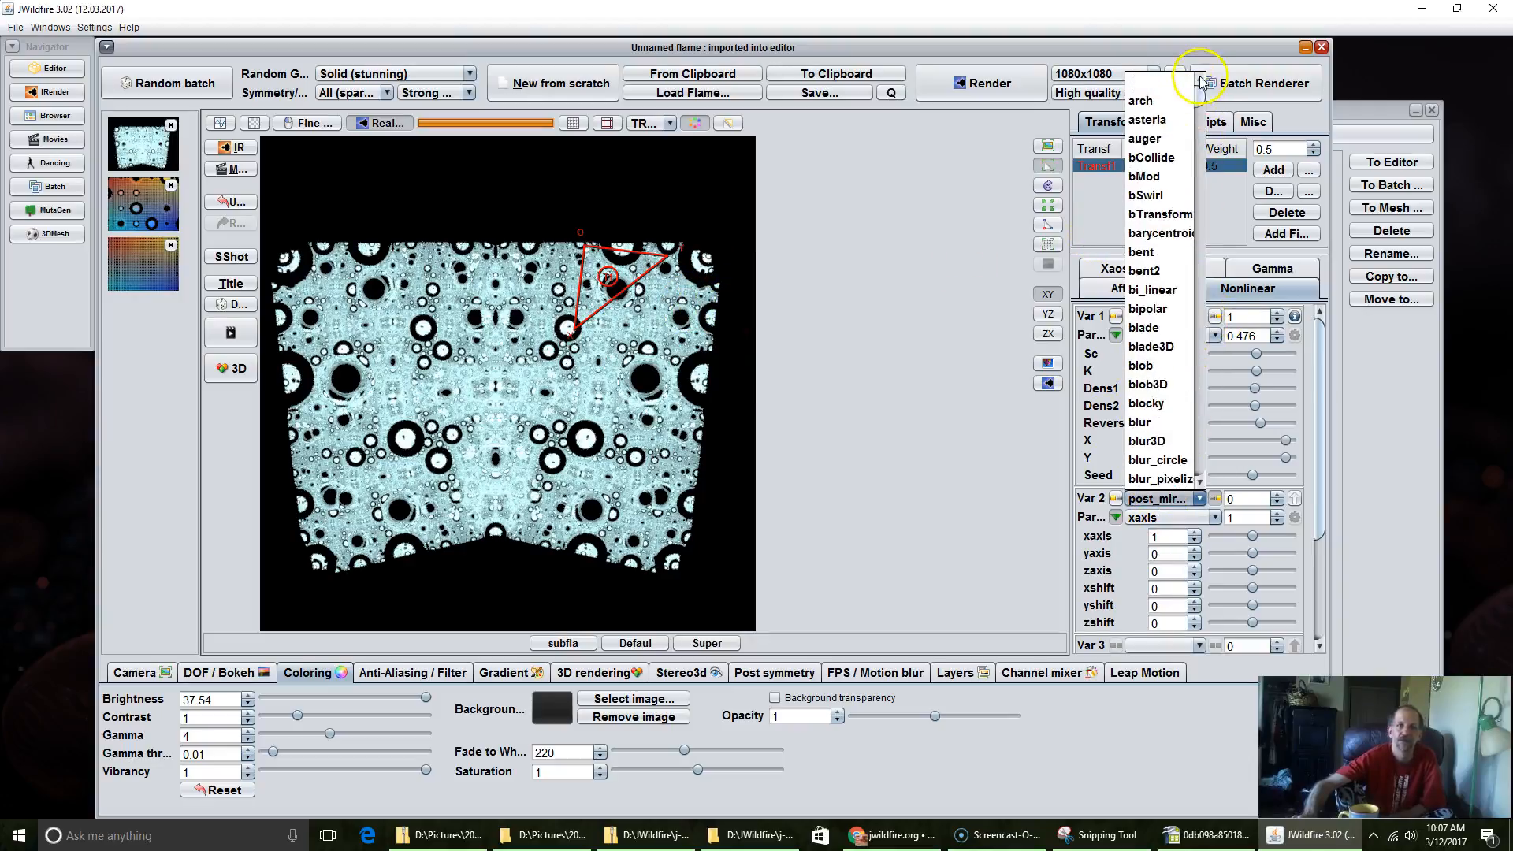
click(1155, 78)
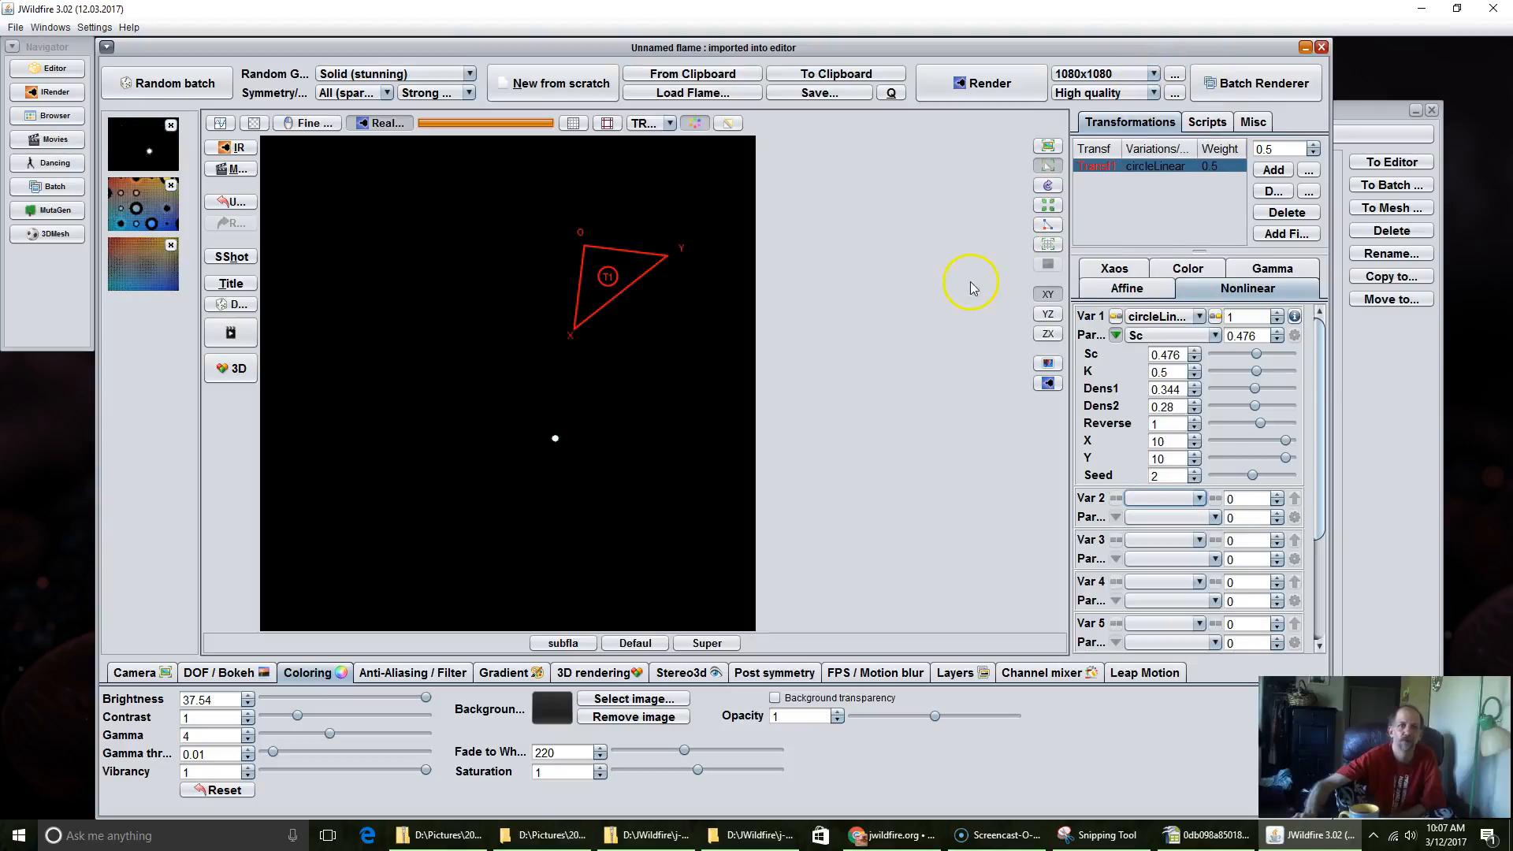
Step: Add a second transformation with linear3D, shrink and rotate its triangle at the canvas's upper left, and lower and turn the circleLinear triangle
click(1273, 170)
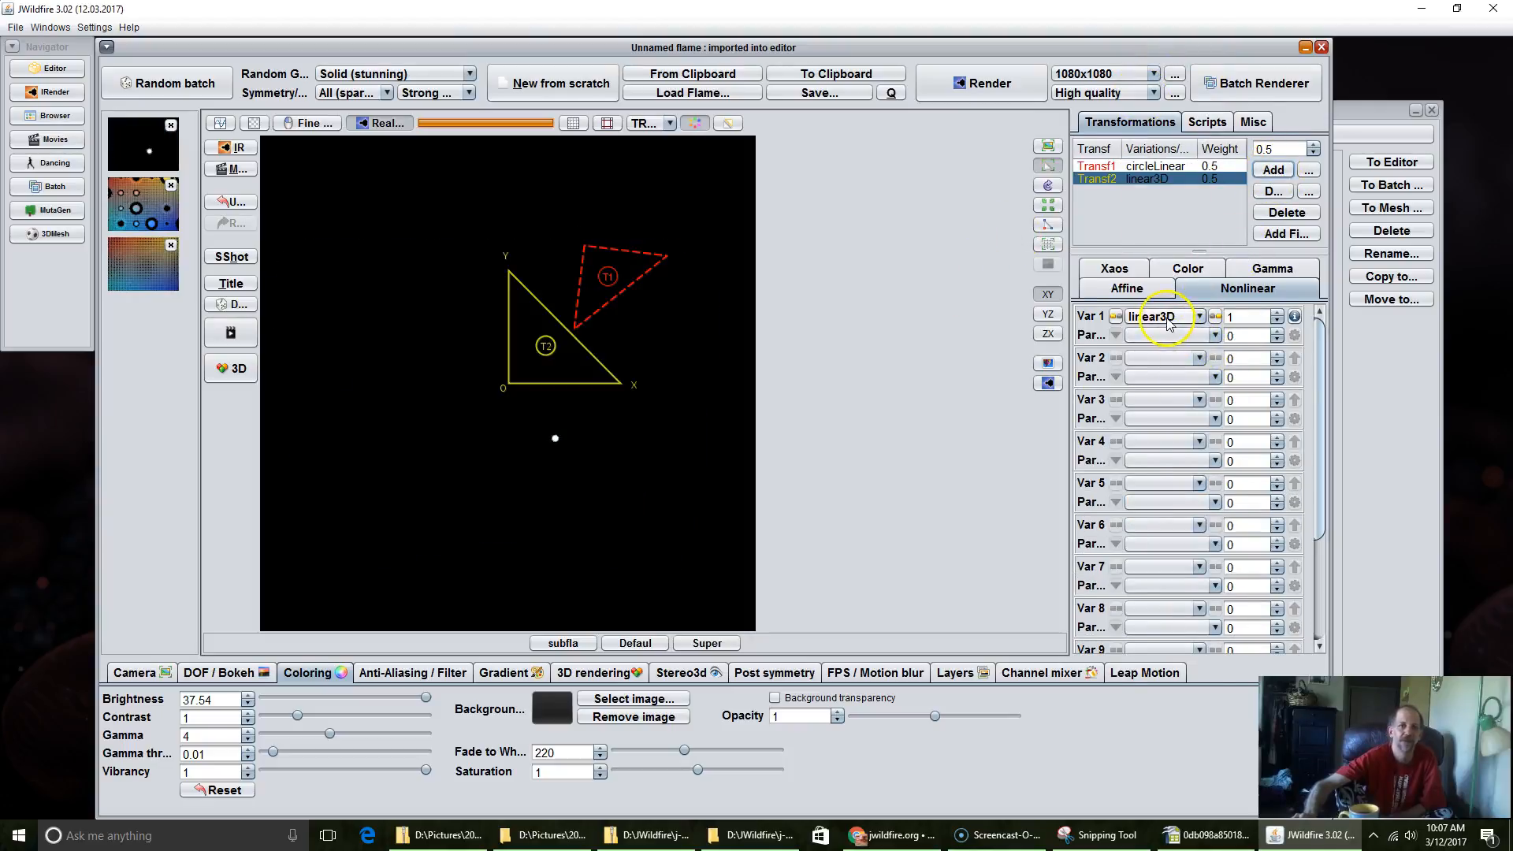
click(1168, 319)
click(598, 279)
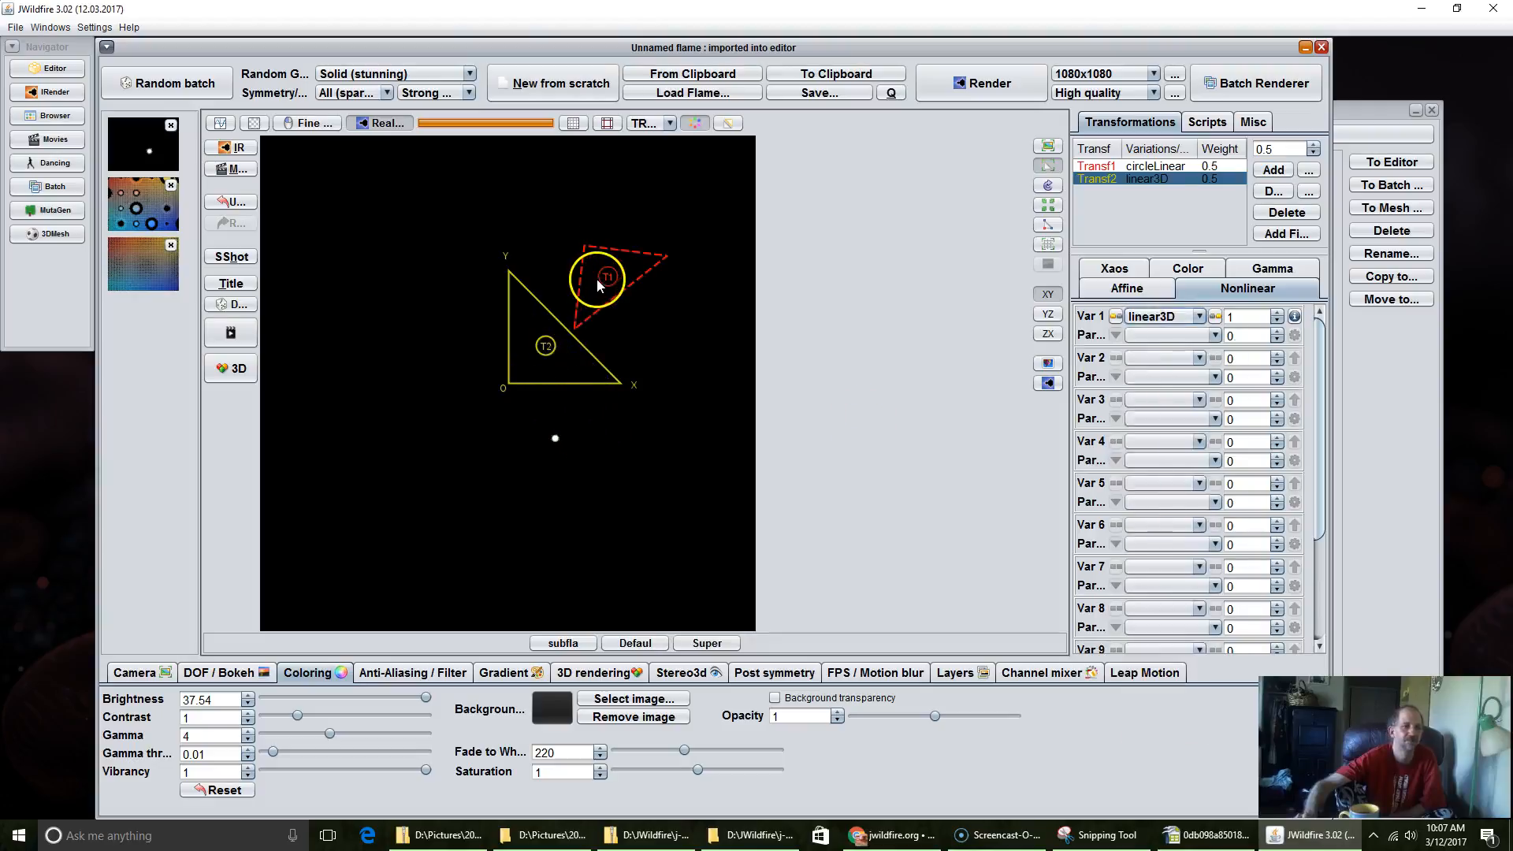
drag(566, 347, 378, 189)
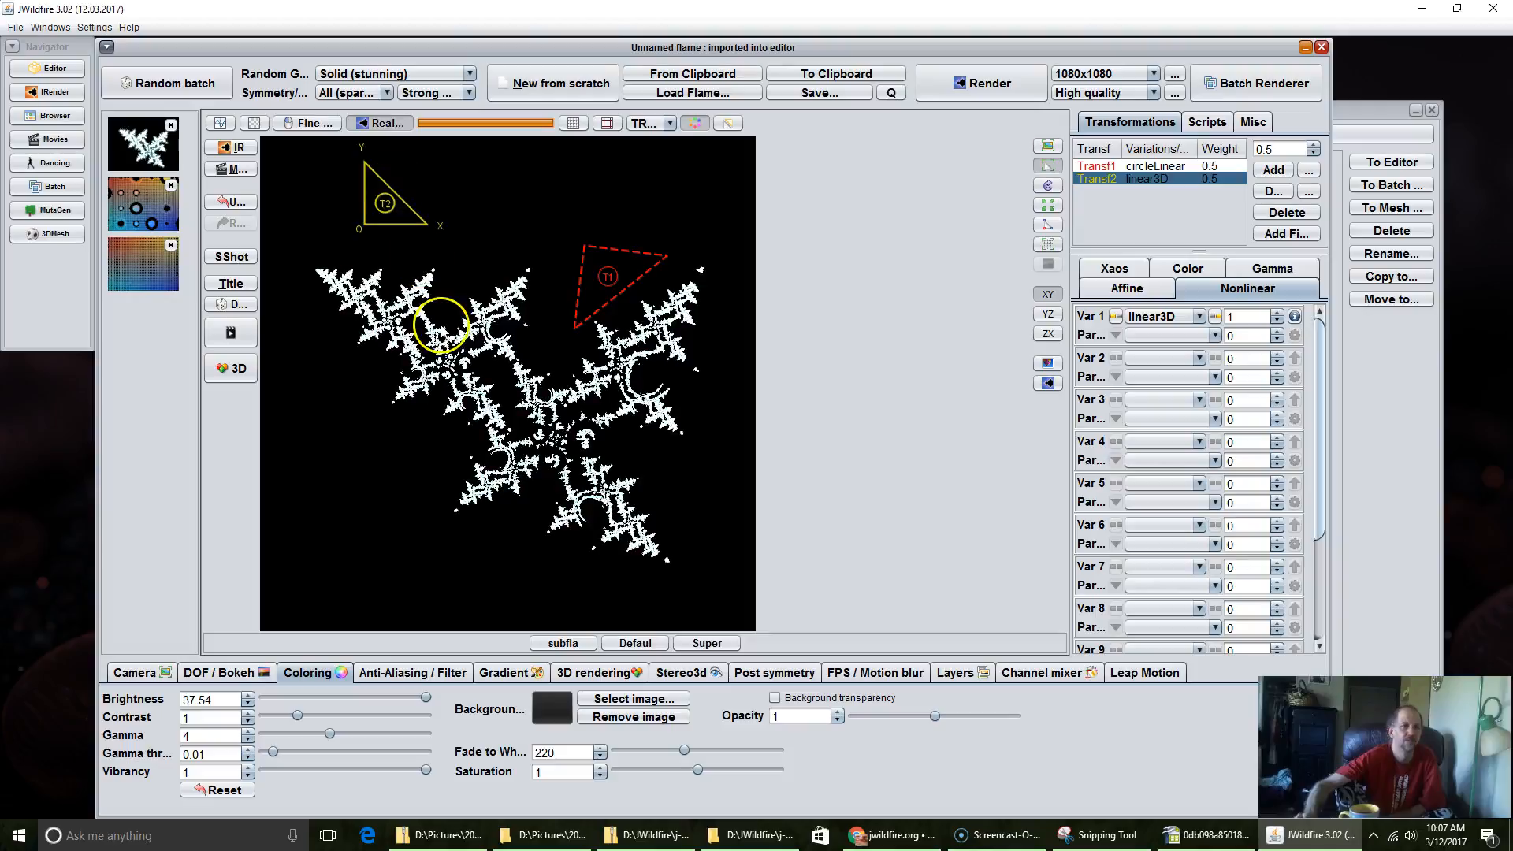
scroll(589, 285, up, 3)
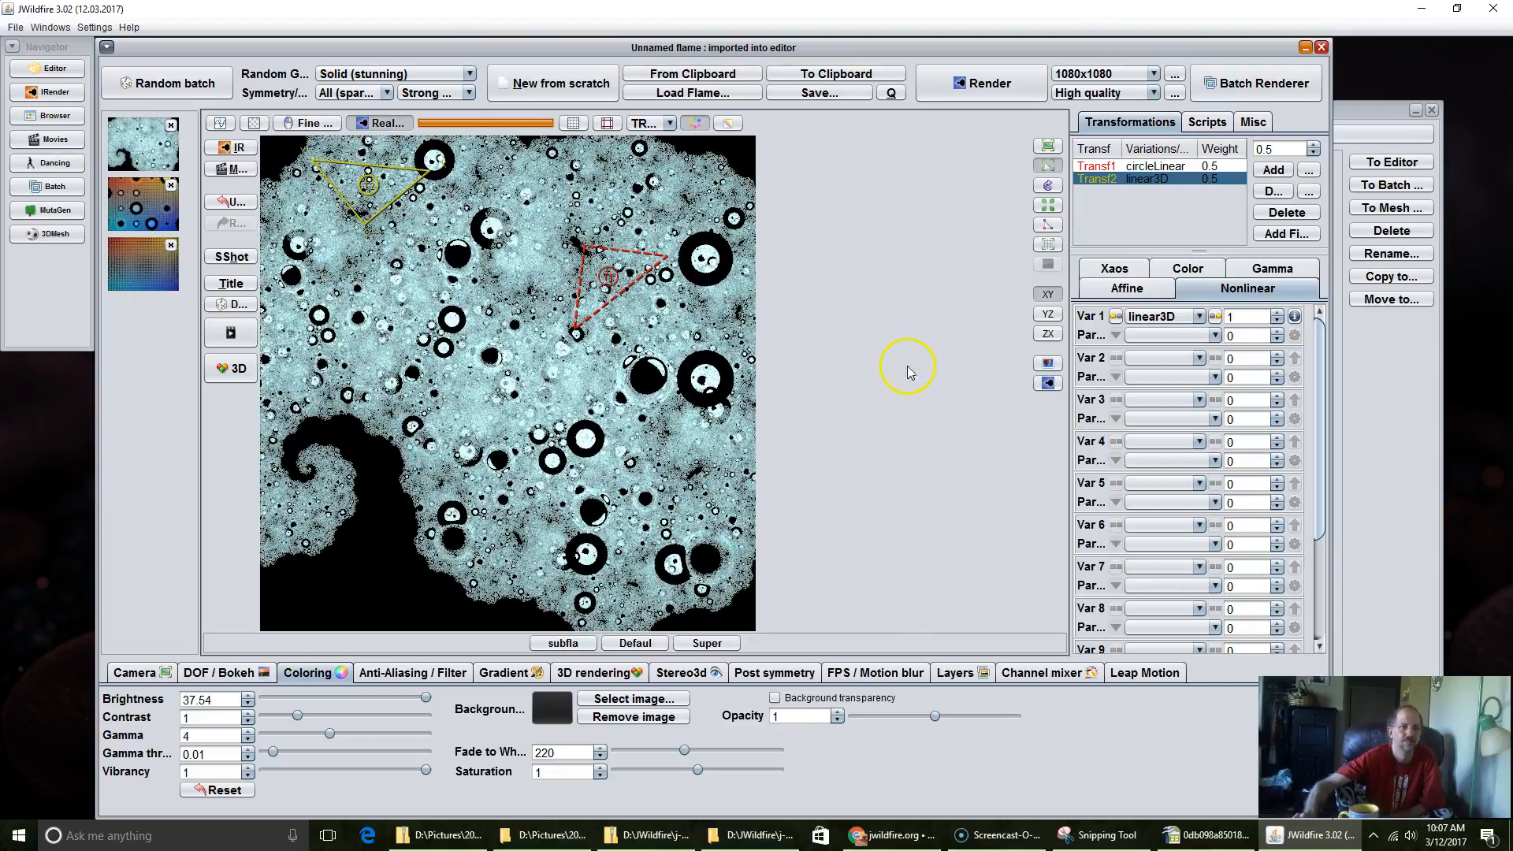
drag(394, 251, 509, 409)
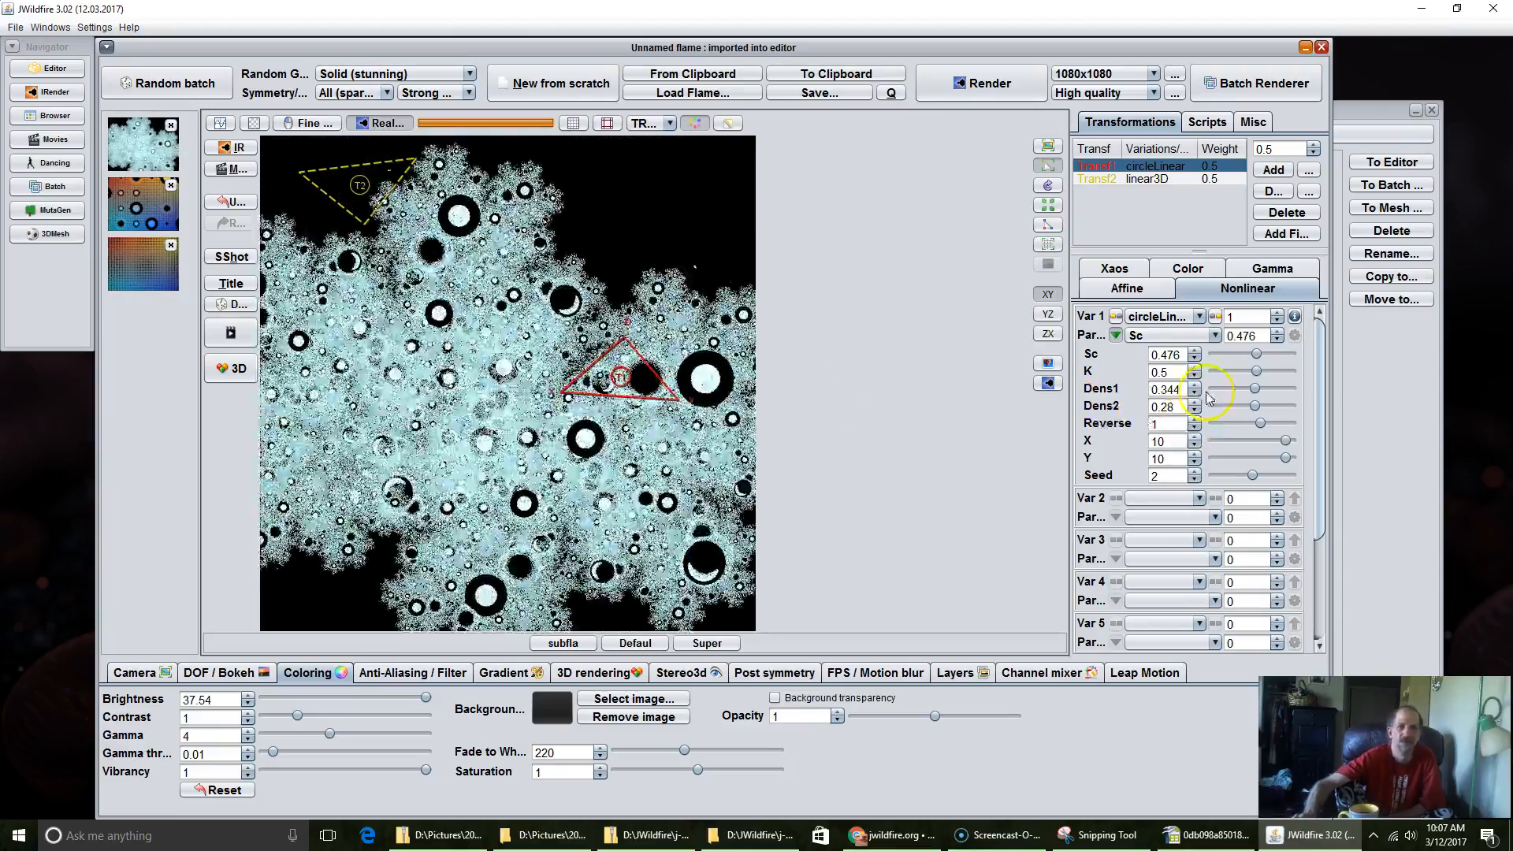
Step: Try the jac_sn and julia variations in turn on the second transformation
click(1149, 179)
click(1154, 318)
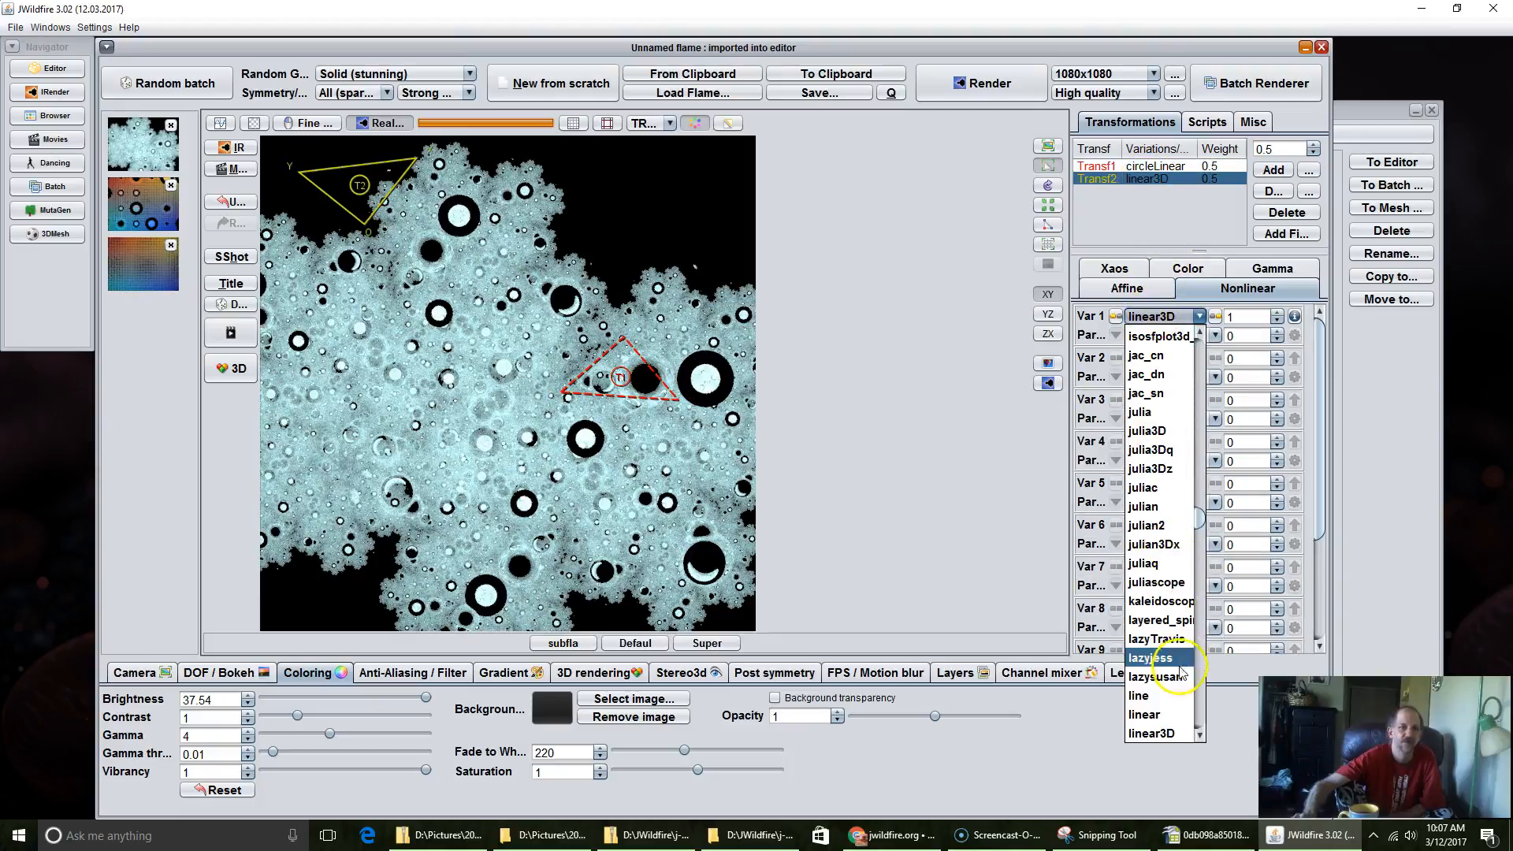
scroll(1175, 466, up, 1)
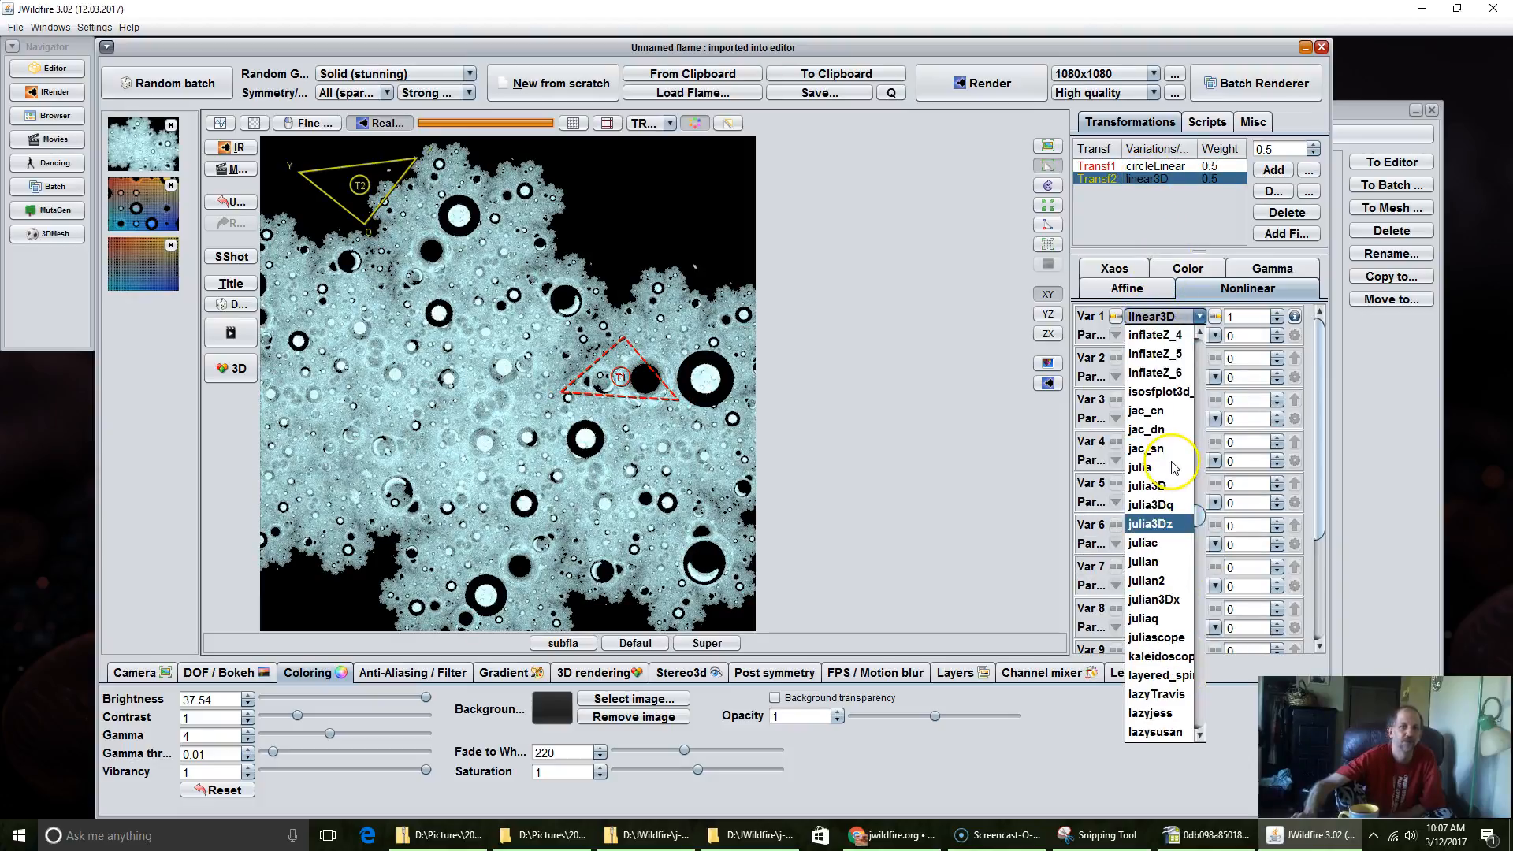
click(1157, 457)
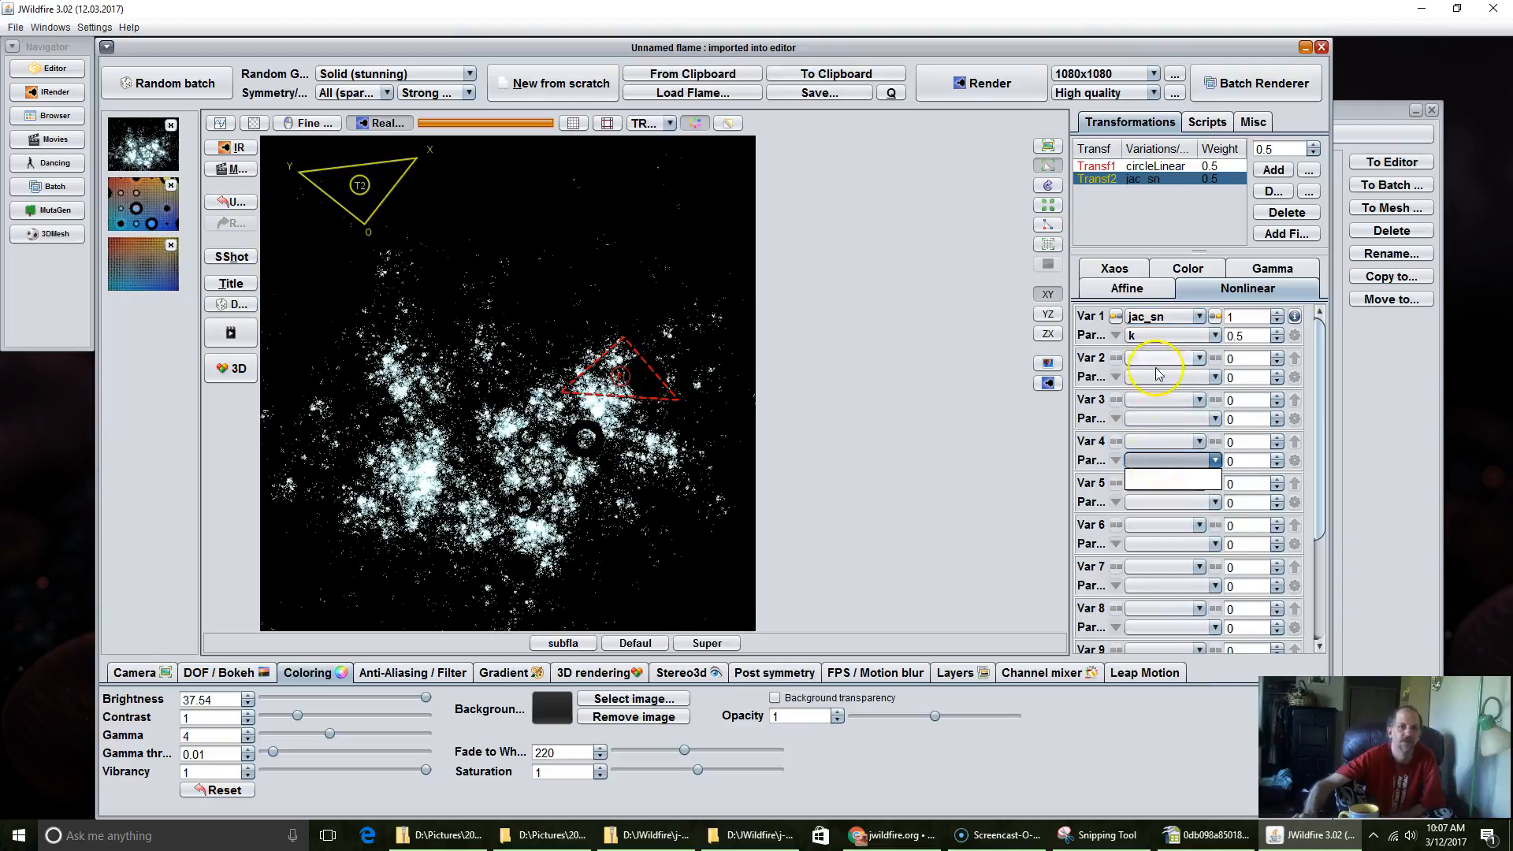
click(1151, 317)
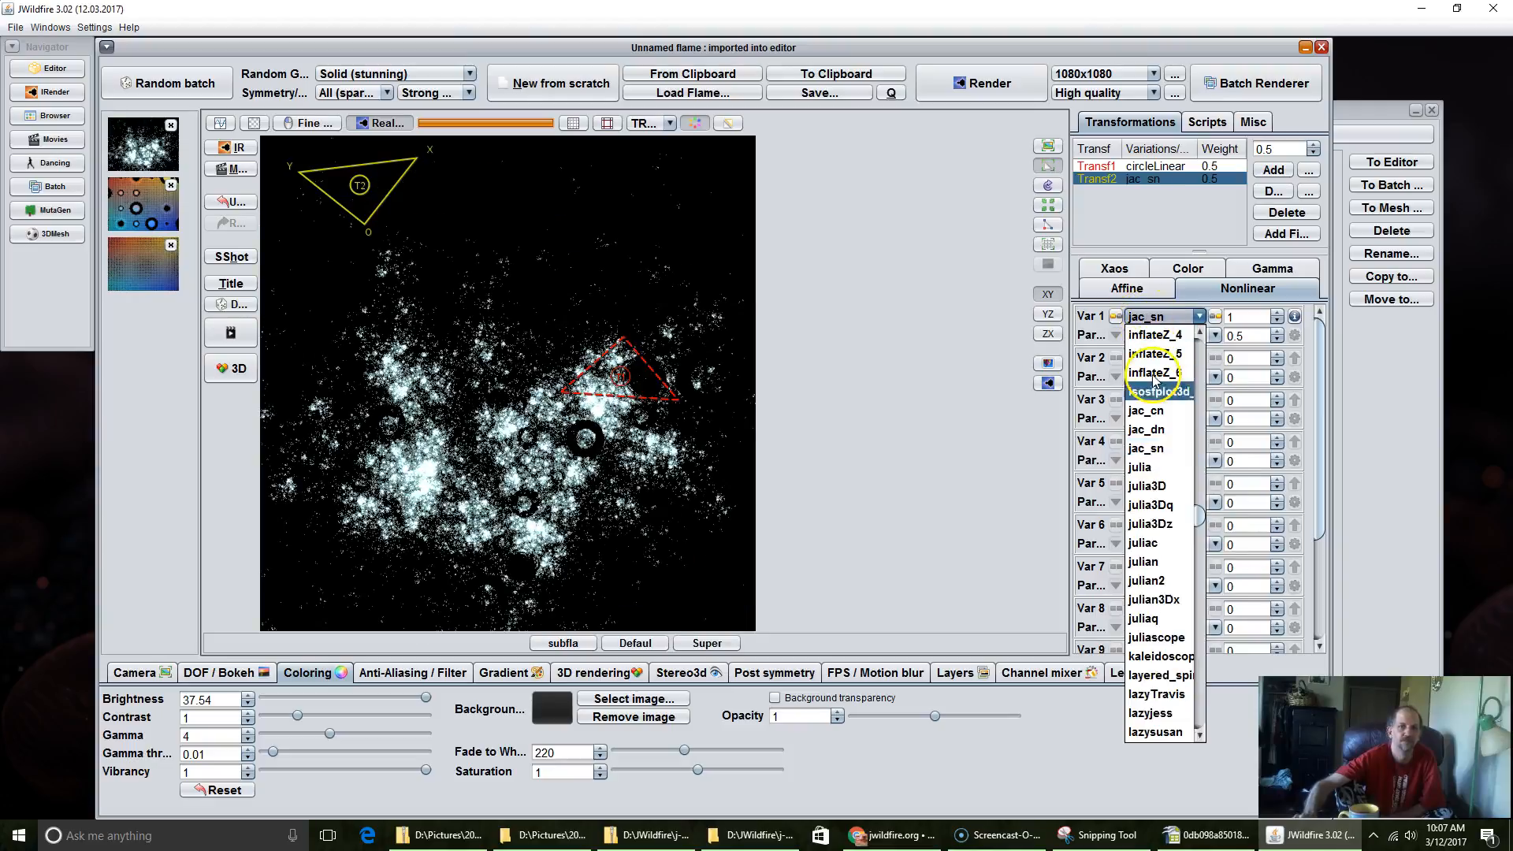
click(1163, 468)
Step: Move the second transformation's triangle down near the canvas centre and the circleLinear triangle up and left, just above it
drag(361, 186, 477, 409)
scroll(476, 409, up, 2)
scroll(476, 409, down, 4)
scroll(477, 409, up, 3)
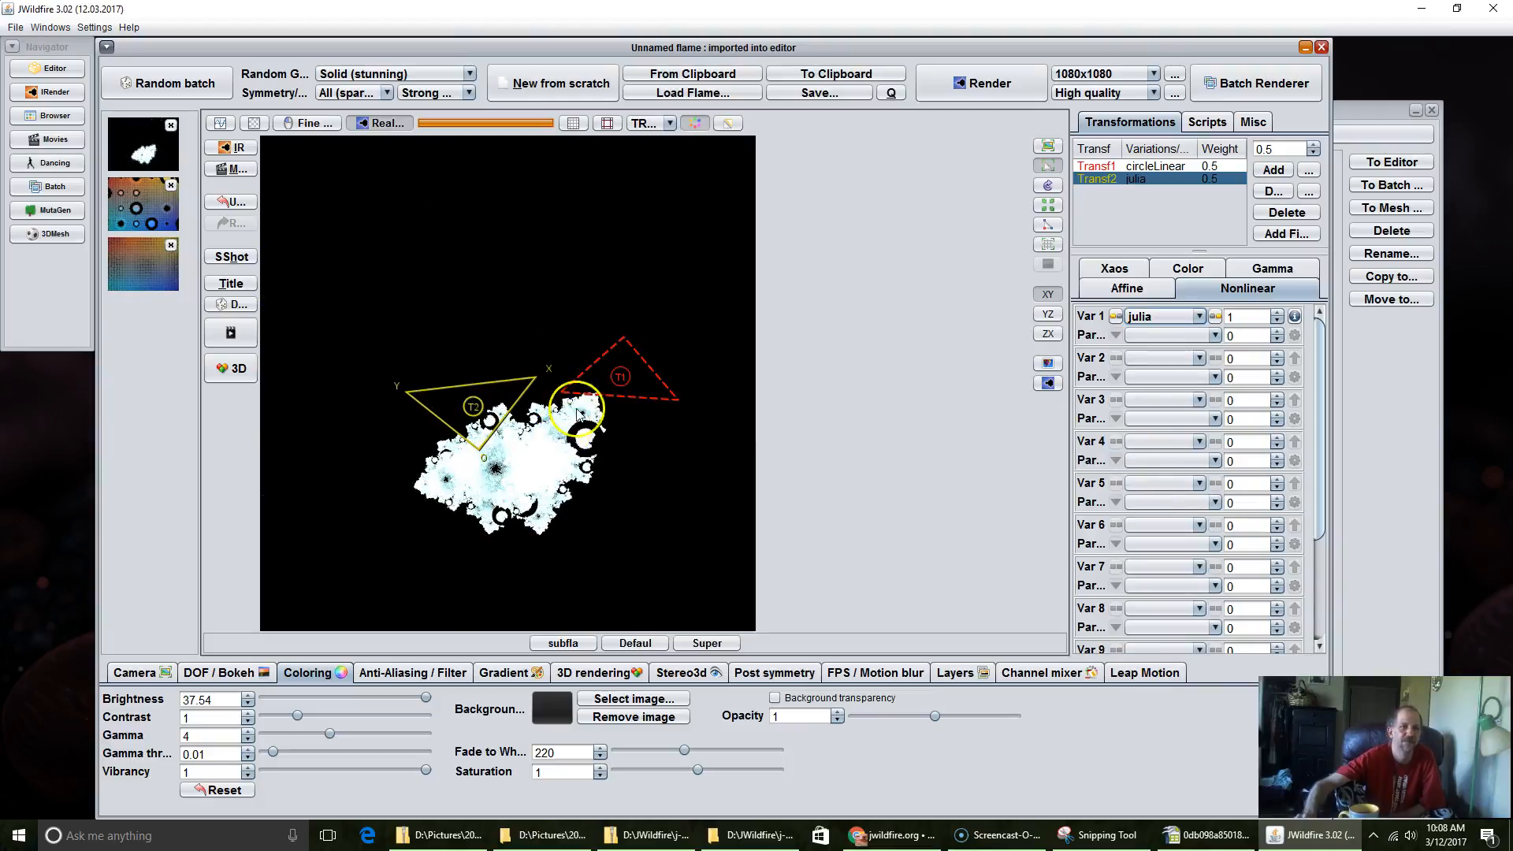
click(632, 364)
drag(632, 364, 520, 250)
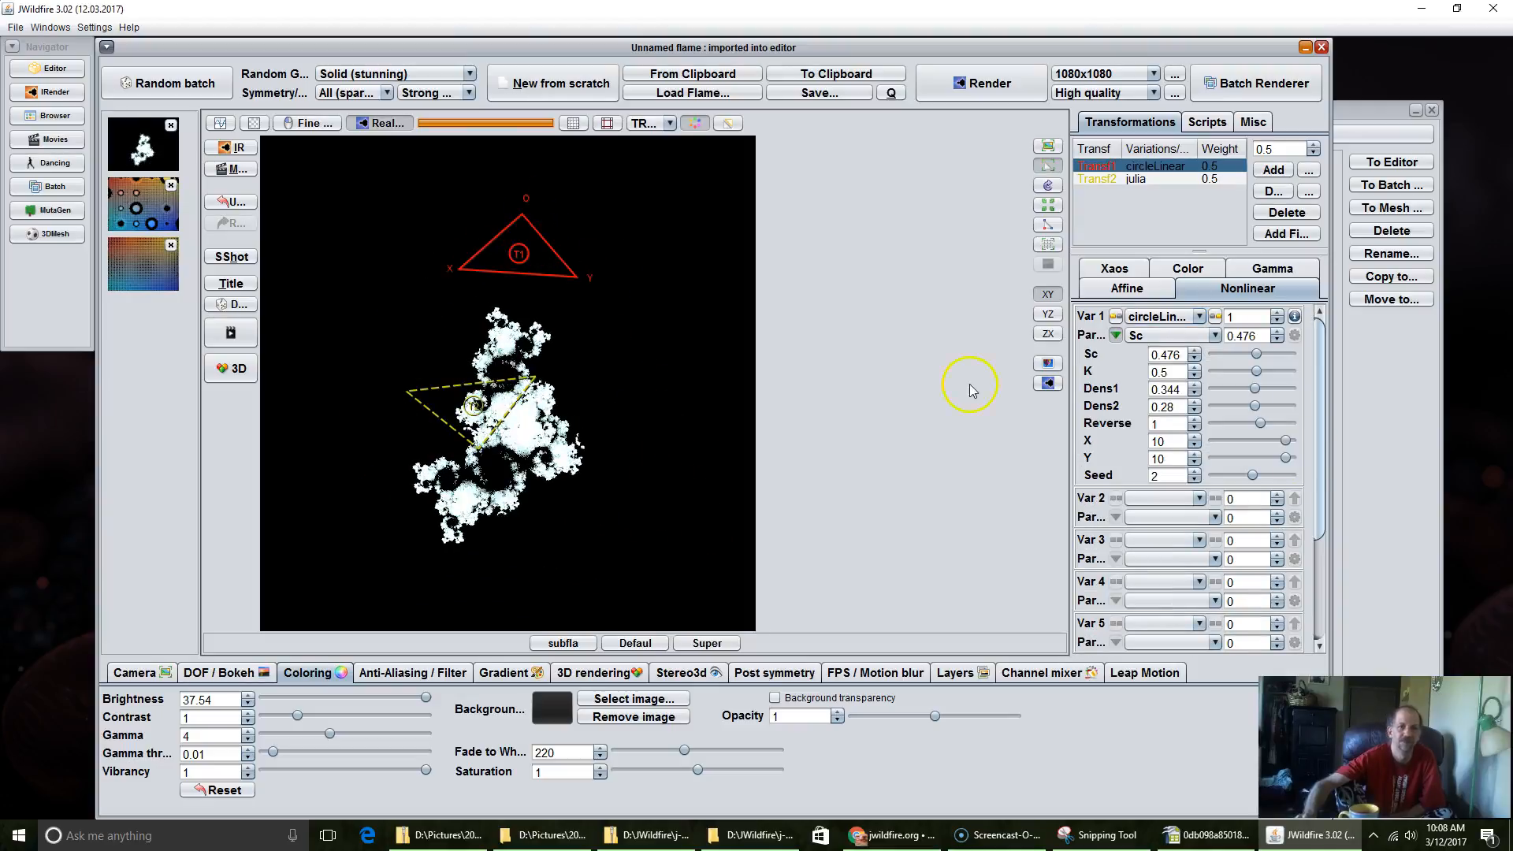
Step: Change the second transformation's variation to julian
click(1141, 180)
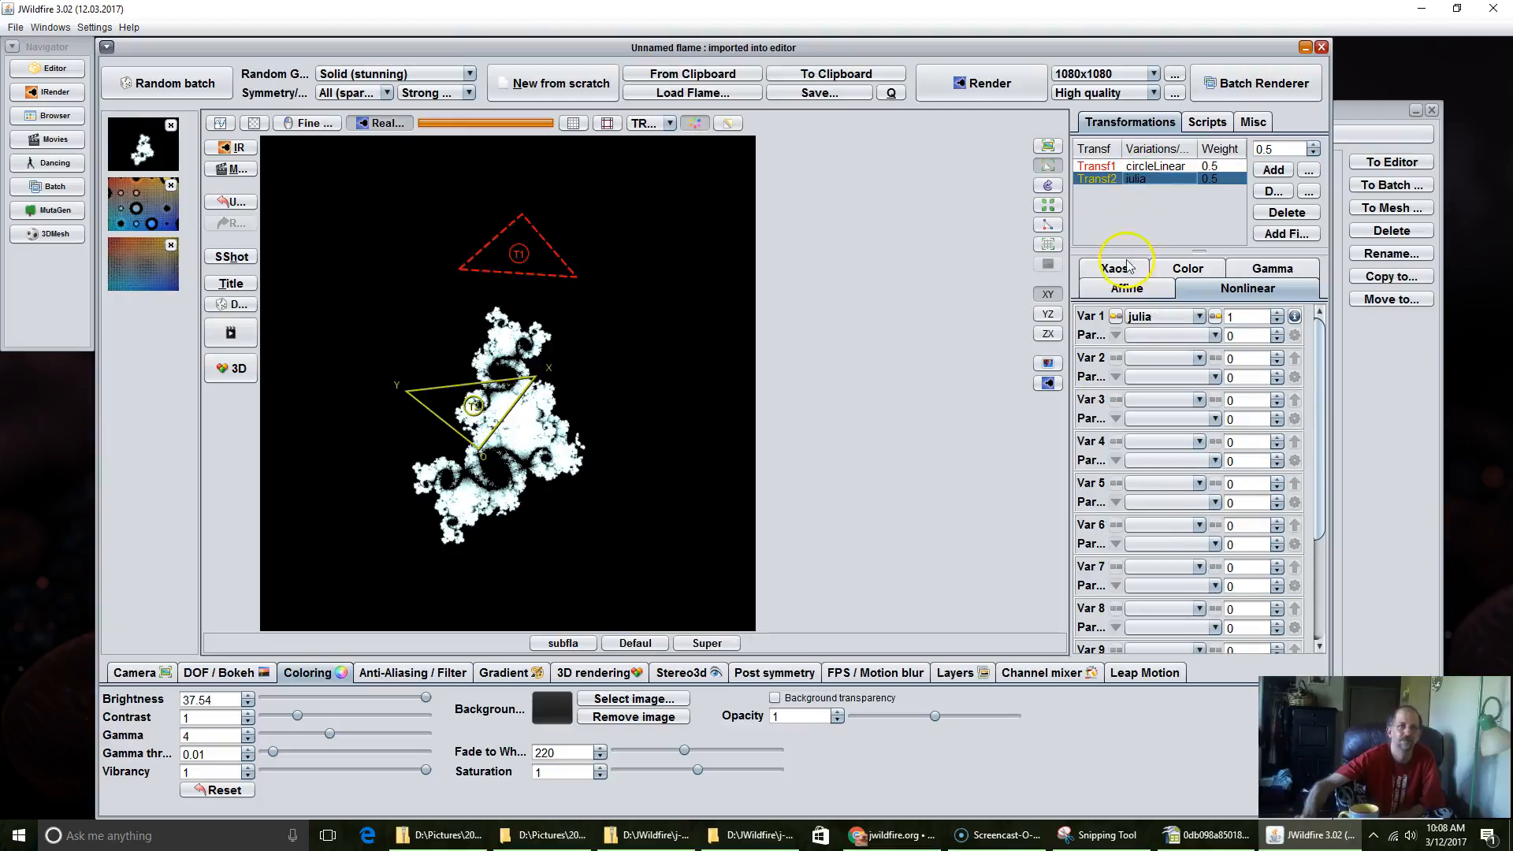
click(1199, 316)
scroll(1170, 670, down, 2)
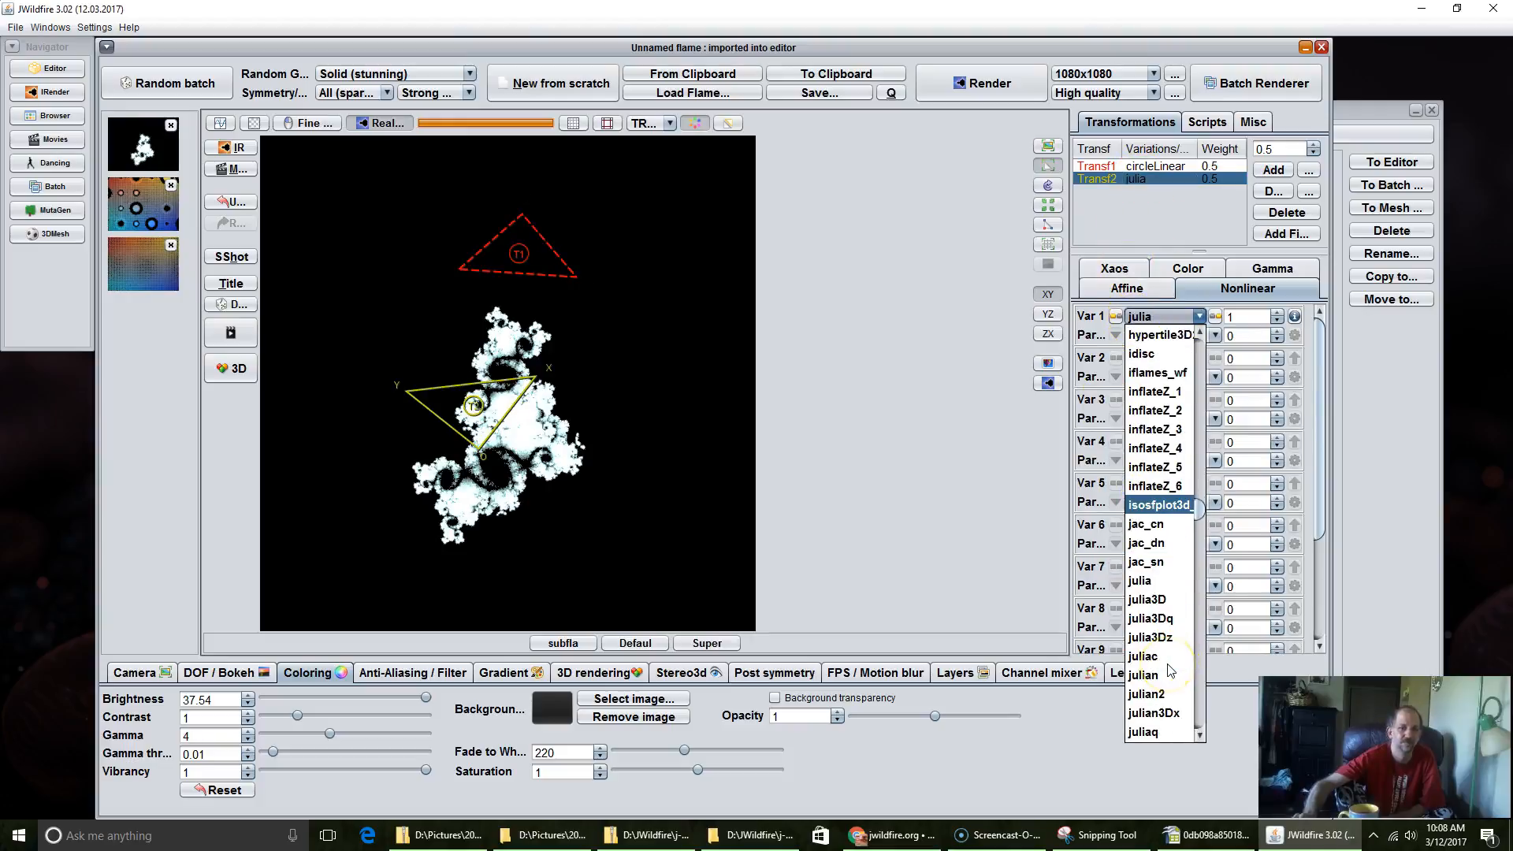
click(1156, 675)
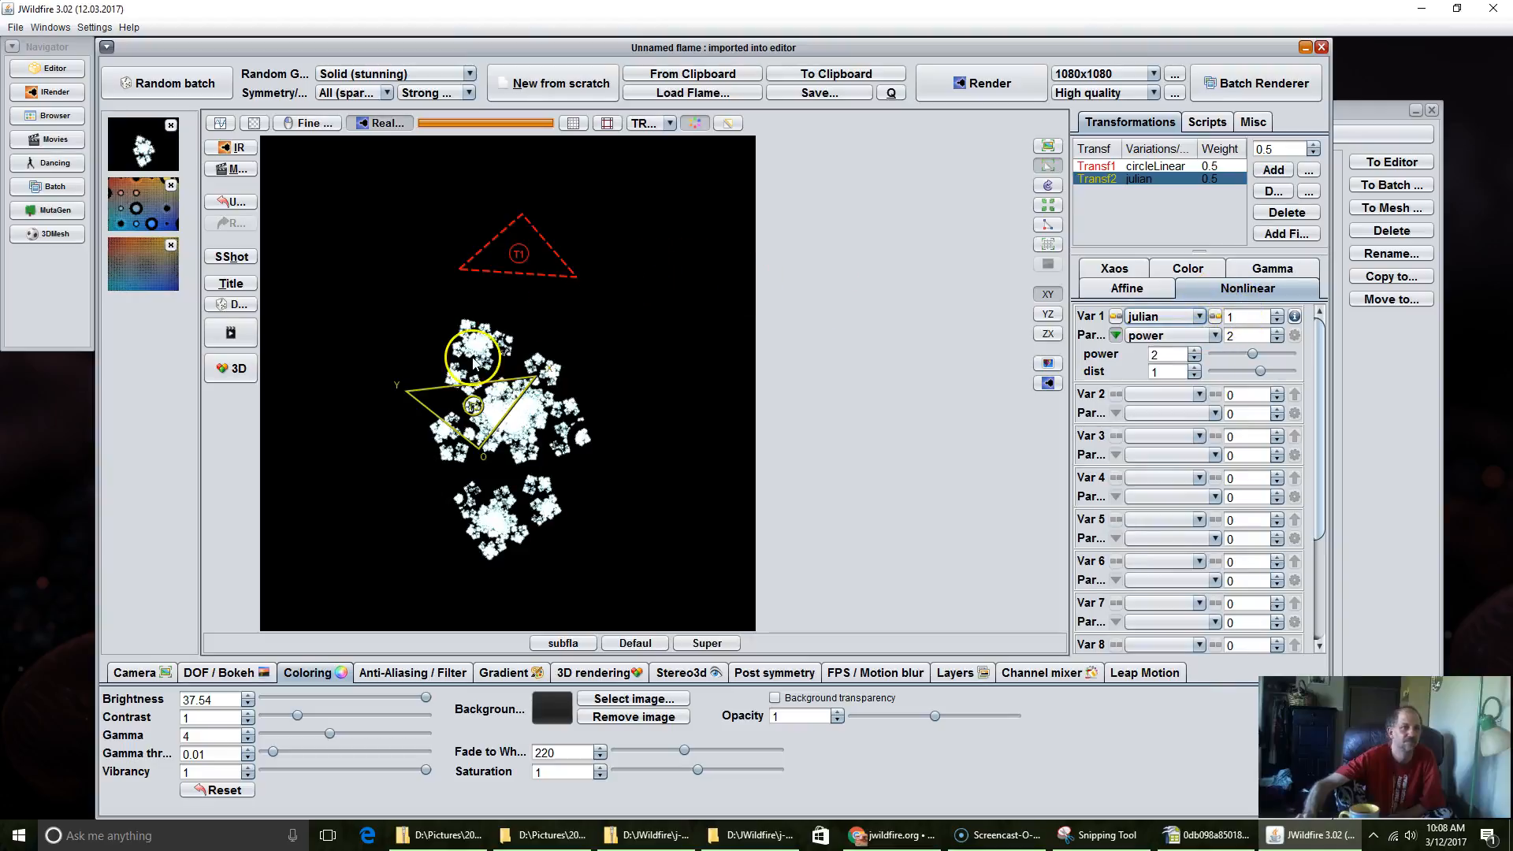
Step: Reset the second transformation's affine settings, and turn the circleLinear triangle nearly upright with its origin at about 0.28, -0.79
click(1119, 288)
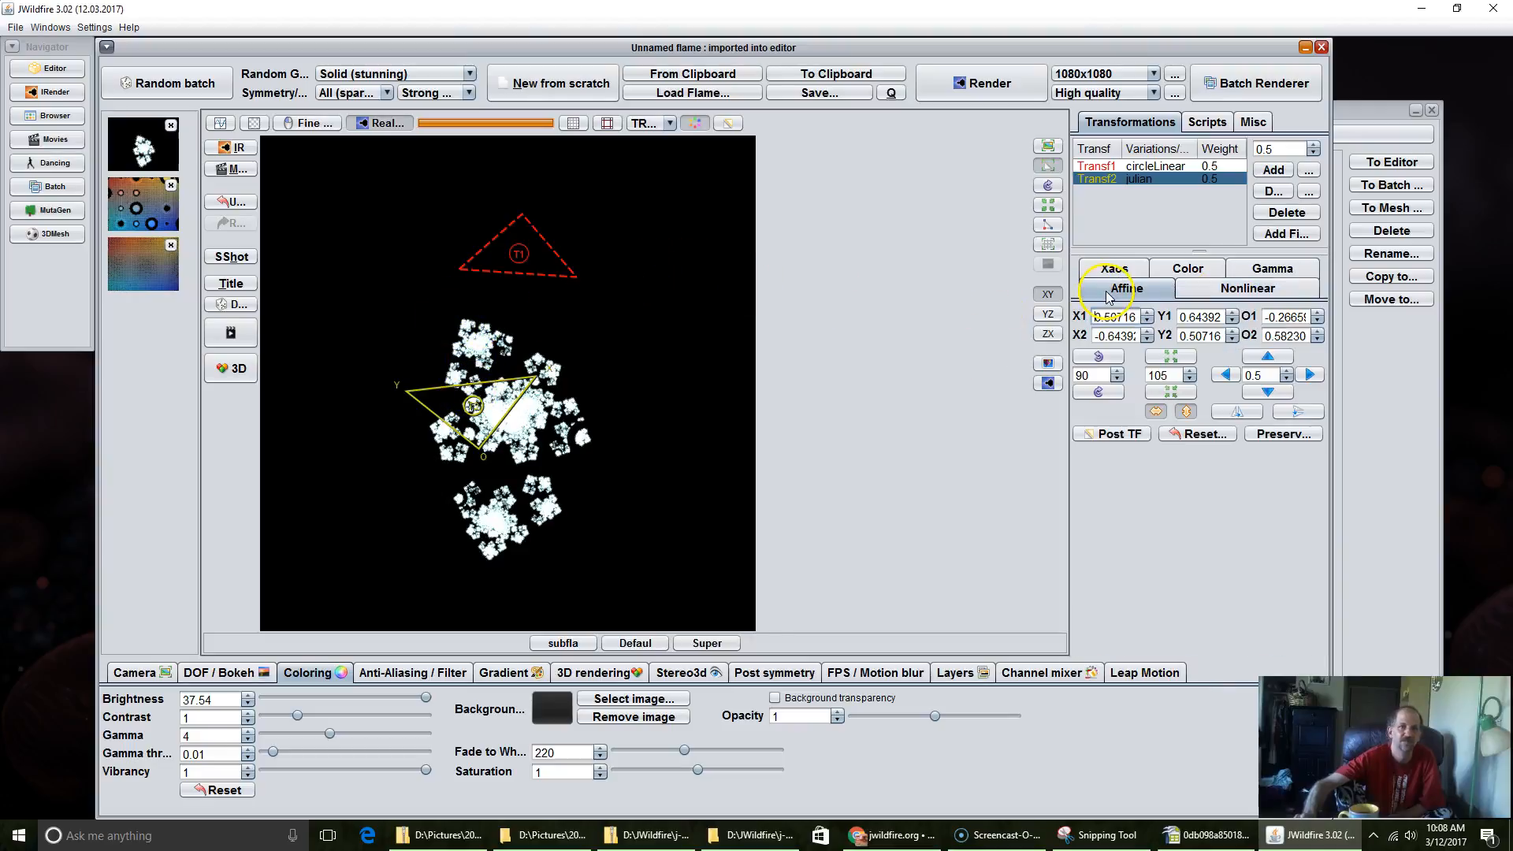
click(1195, 435)
drag(503, 248, 591, 263)
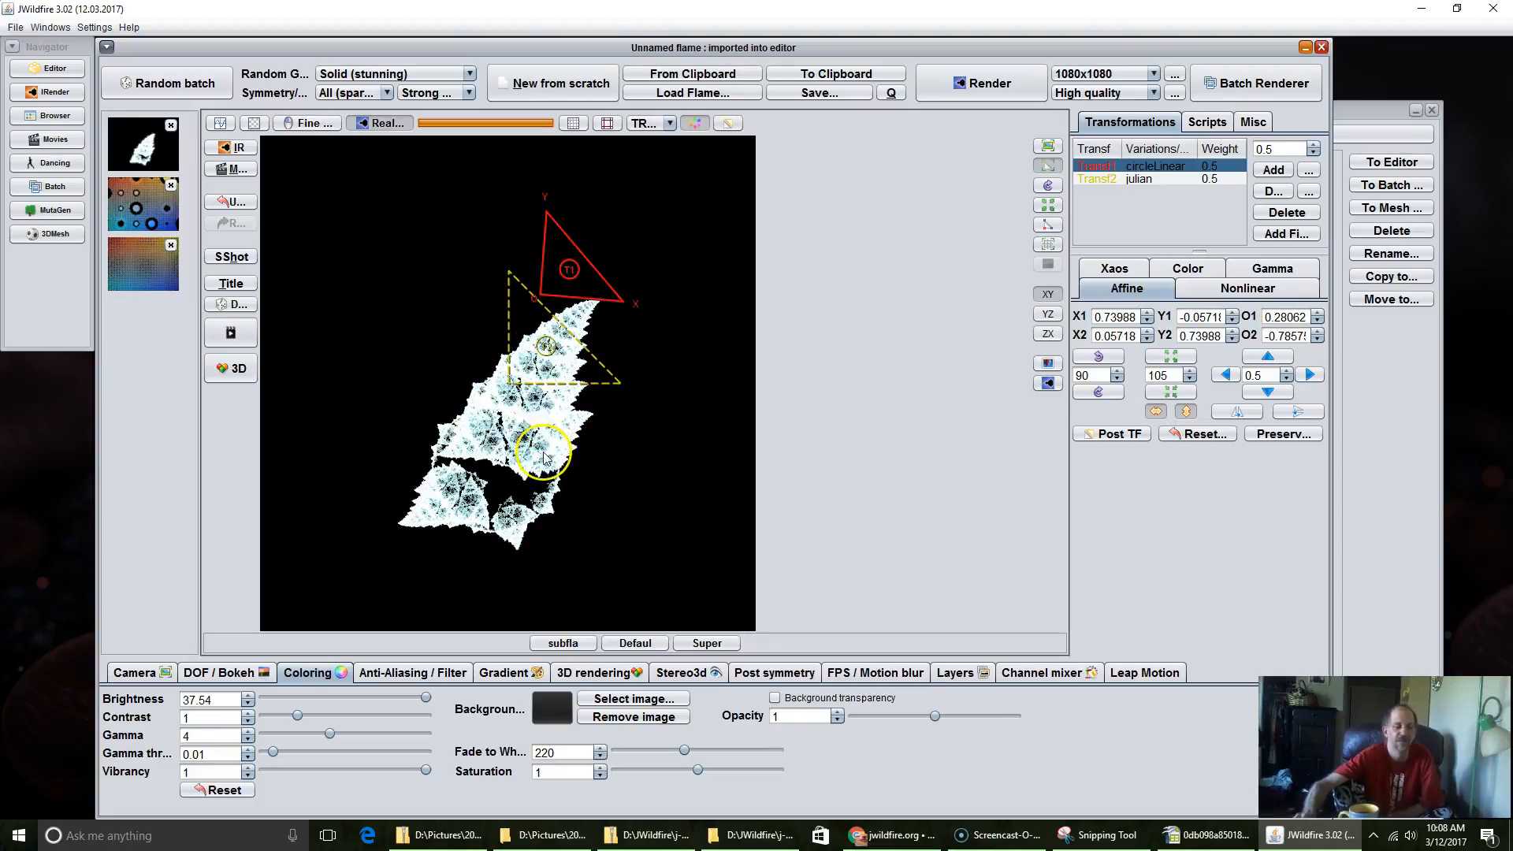